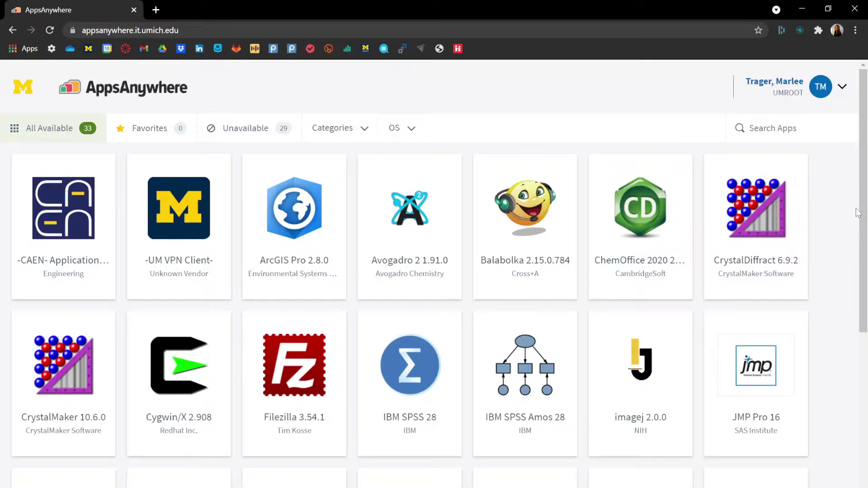
# - Search the app catalog for SolidWorks, and clear the search filter
pyautogui.scroll(-6, 833, 306)
pyautogui.scroll(6, 833, 345)
pyautogui.click(819, 136)
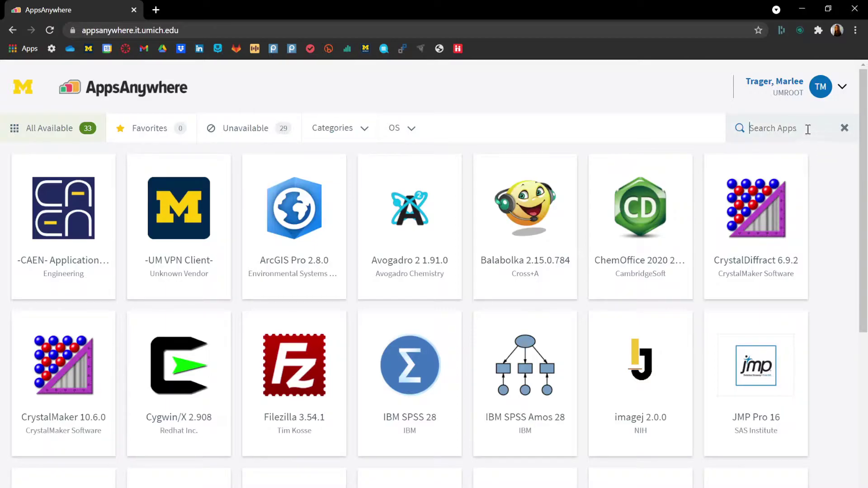
pyautogui.write('SolidWorks')
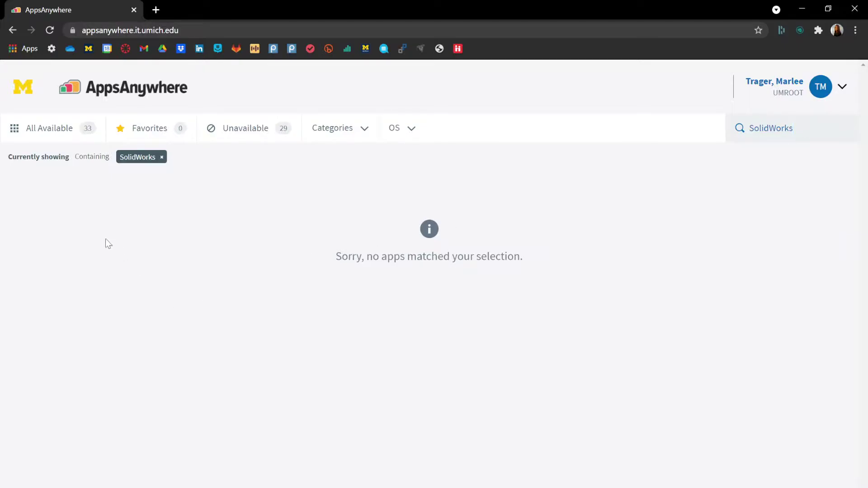
pyautogui.click(161, 157)
# - Look through the full catalog of available apps, including the launch options on their cards
pyautogui.moveTo(309, 224)
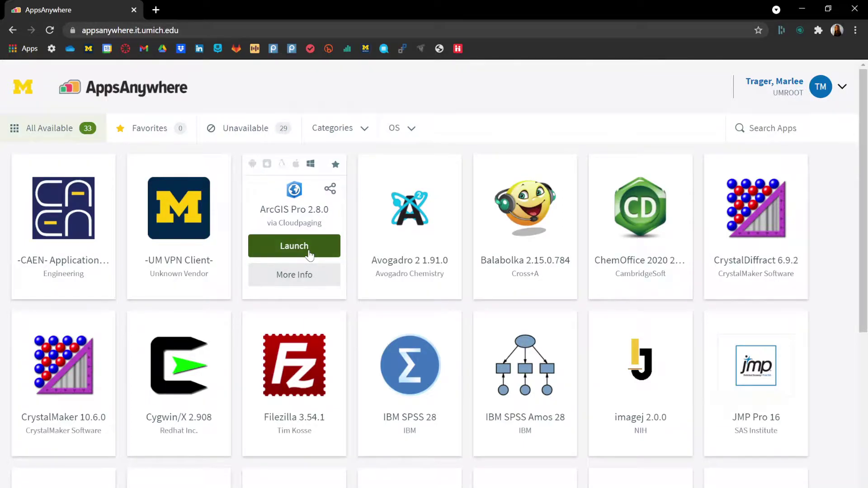
pyautogui.moveTo(267, 384)
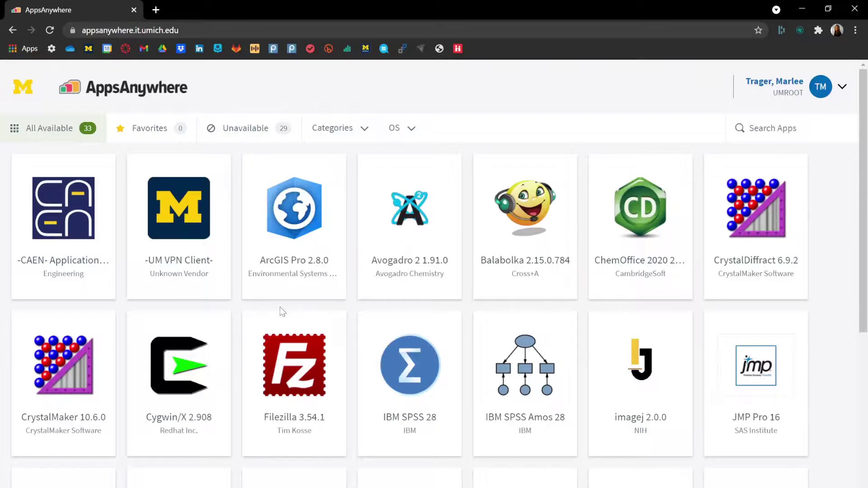
pyautogui.scroll(-9, 282, 312)
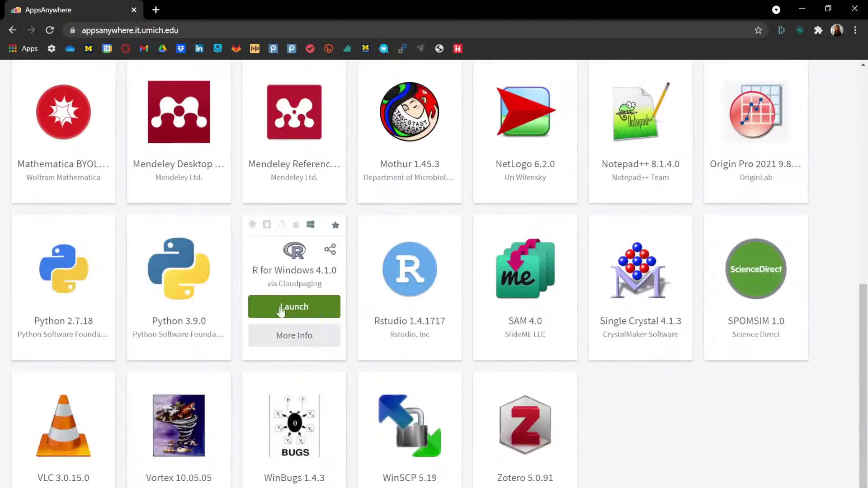
pyautogui.scroll(8, 814, 247)
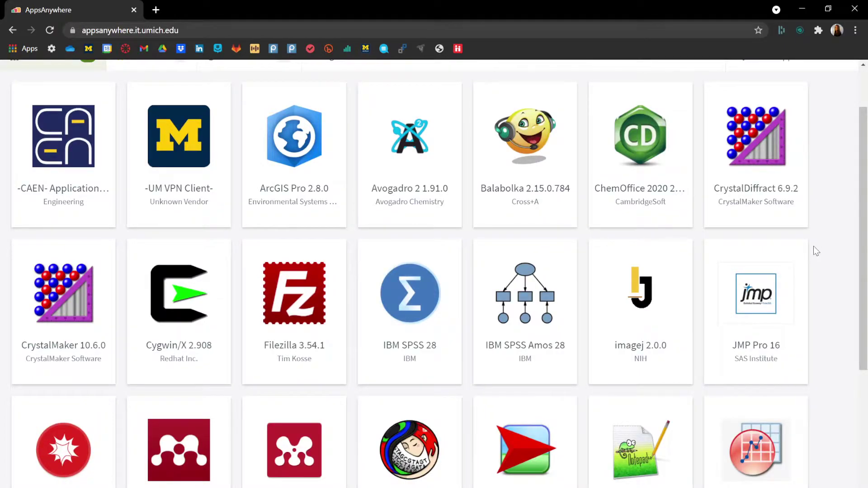
pyautogui.scroll(2, 819, 247)
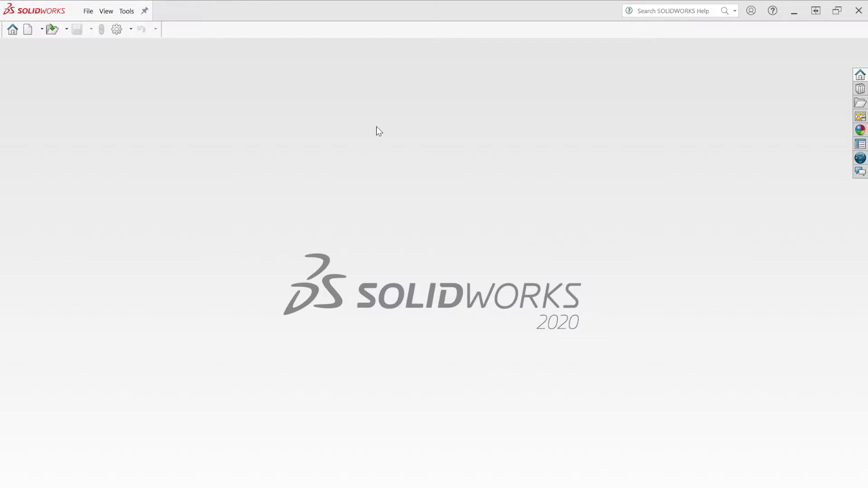
# - Switch to SOLIDWORKS 2020 and create a new part document
pyautogui.click(92, 15)
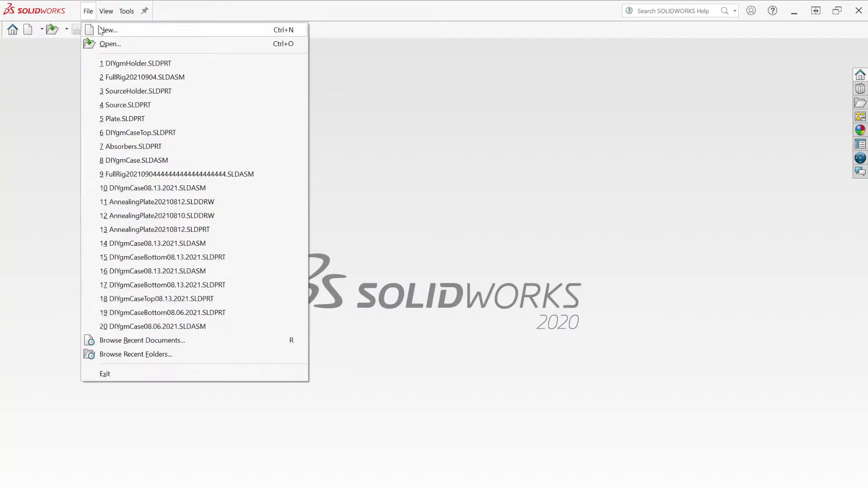
pyautogui.click(107, 29)
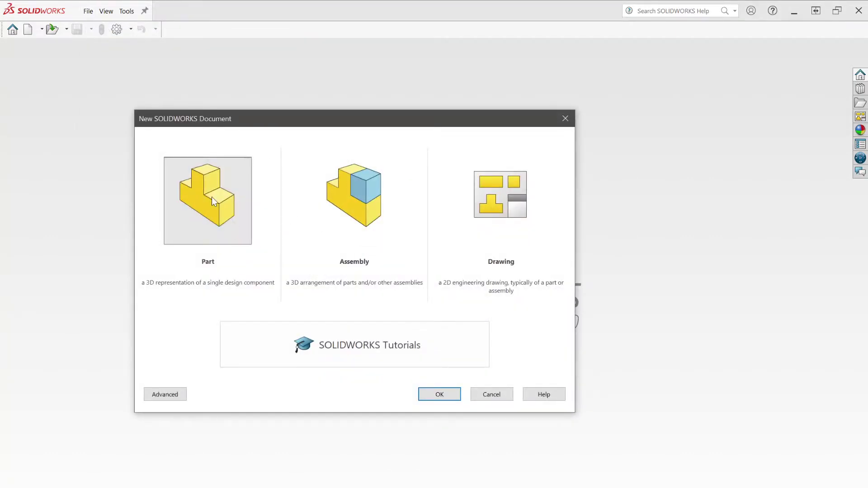
pyautogui.click(213, 196)
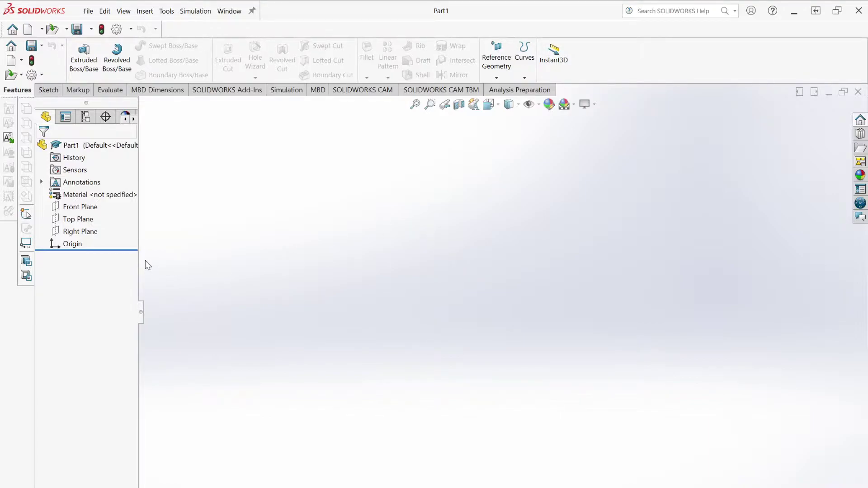
# - Show the Front, Top and Right planes in the part's graphics area
pyautogui.click(90, 209)
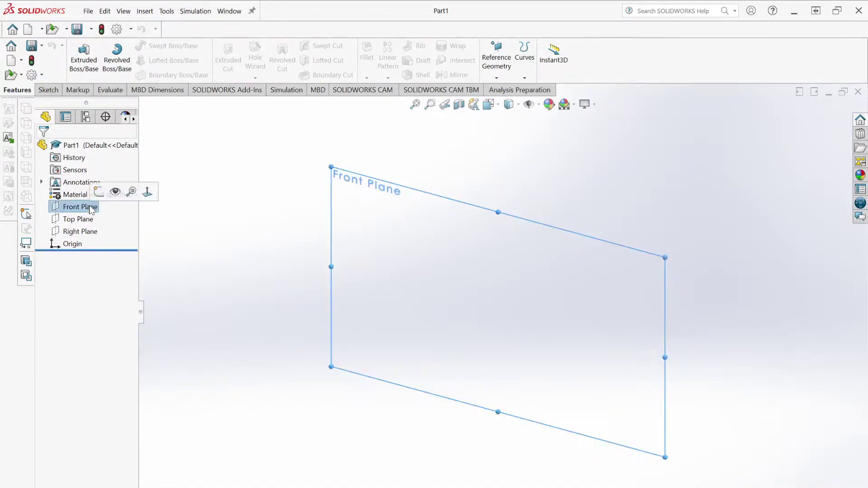
pyautogui.rightClick(90, 209)
pyautogui.click(116, 199)
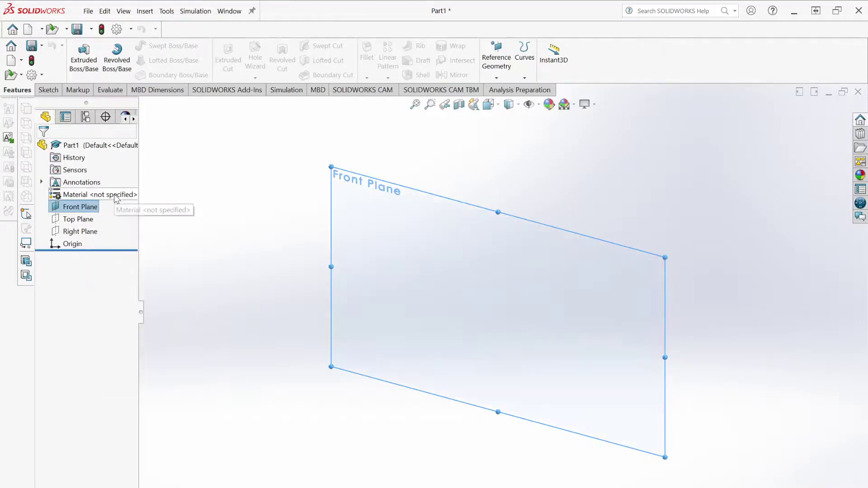
pyautogui.rightClick(77, 218)
pyautogui.click(103, 207)
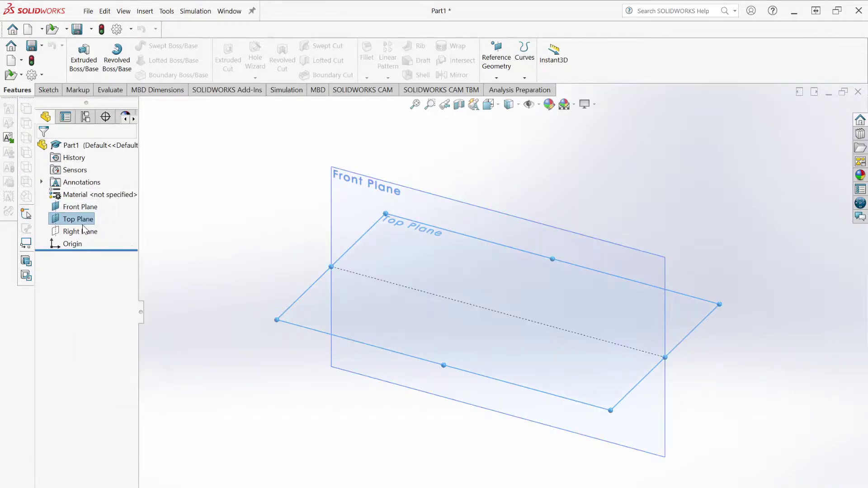
pyautogui.rightClick(74, 231)
pyautogui.click(103, 218)
pyautogui.click(225, 194)
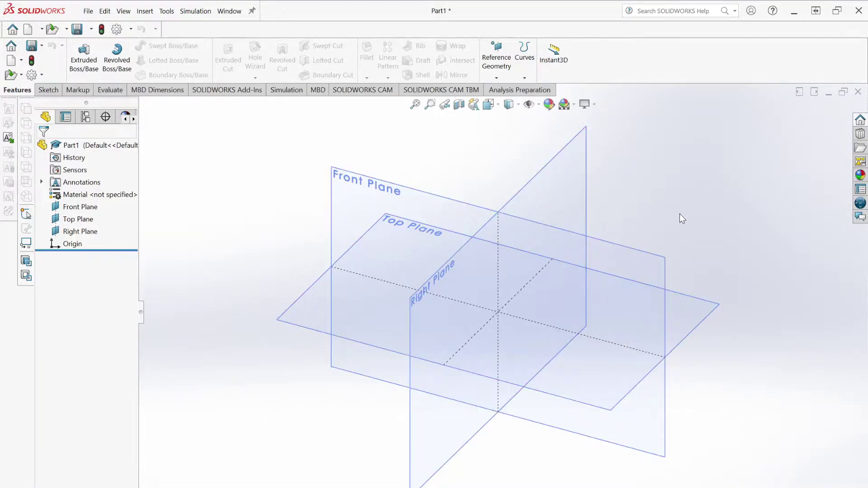
# - Examine the three reference planes by zooming in and out and rotating the view around them
pyautogui.scroll(2, 680, 213)
pyautogui.scroll(-1, 614, 249)
pyautogui.scroll(2, 344, 401)
pyautogui.scroll(-1, 351, 397)
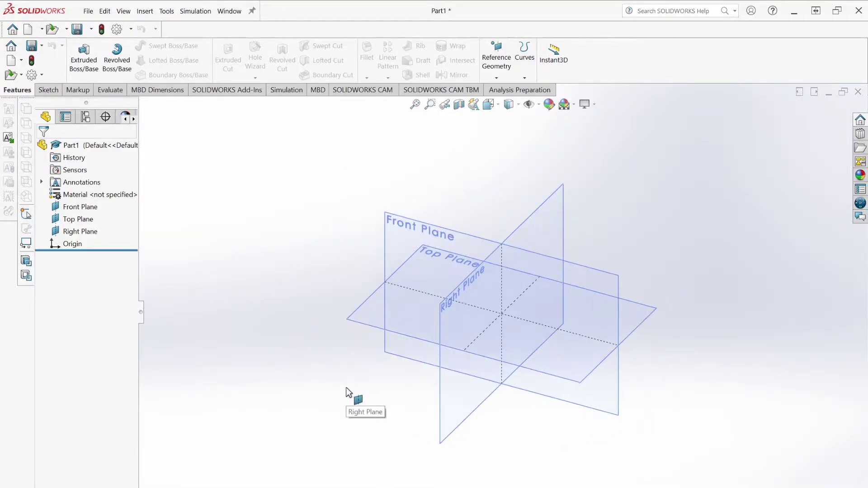
pyautogui.scroll(-3, 490, 235)
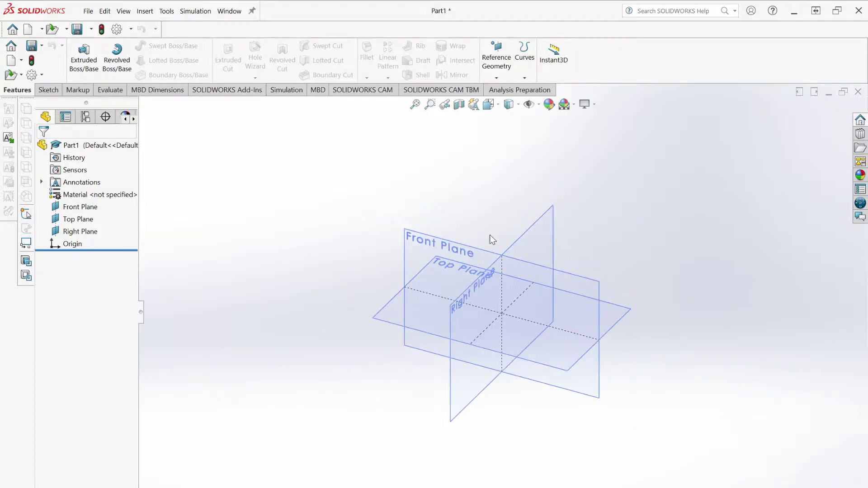
pyautogui.scroll(-2, 490, 240)
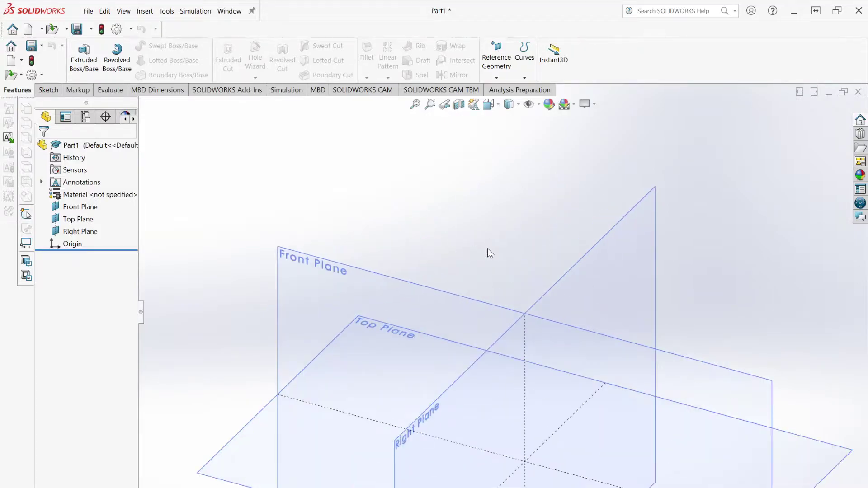
pyautogui.scroll(-3, 459, 246)
pyautogui.scroll(5, 460, 248)
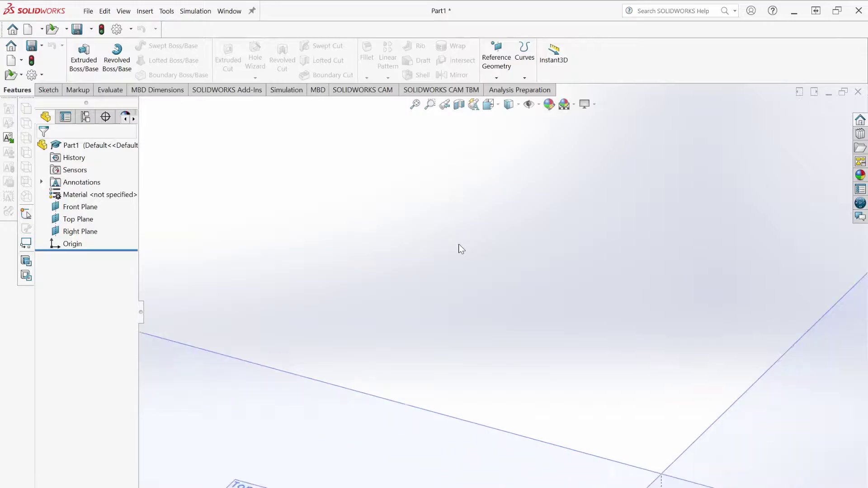
pyautogui.scroll(-5, 551, 441)
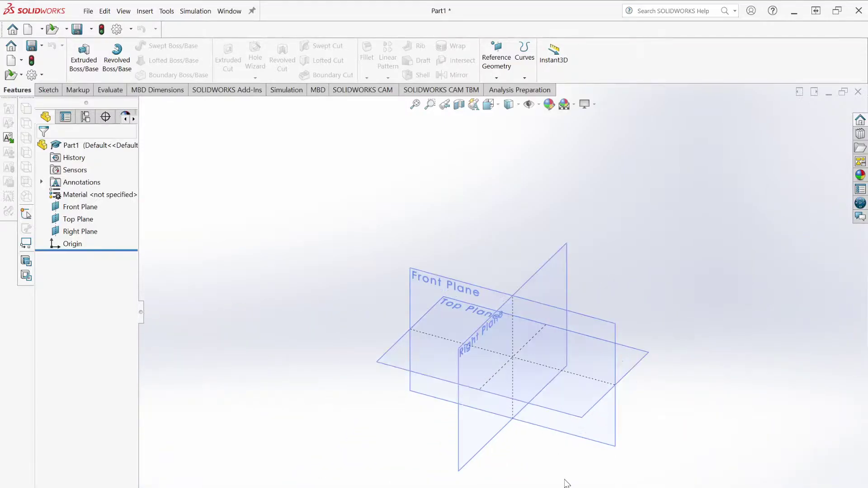
pyautogui.scroll(1, 543, 362)
pyautogui.scroll(4, 532, 332)
pyautogui.scroll(-3, 511, 248)
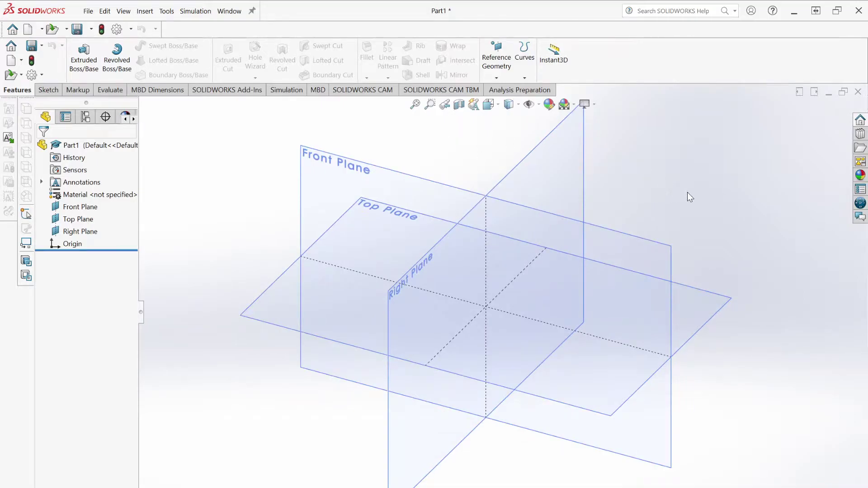
pyautogui.moveTo(735, 185); pyautogui.dragTo(723, 138, button='middle')
pyautogui.moveTo(747, 176); pyautogui.dragTo(417, 174, button='middle')
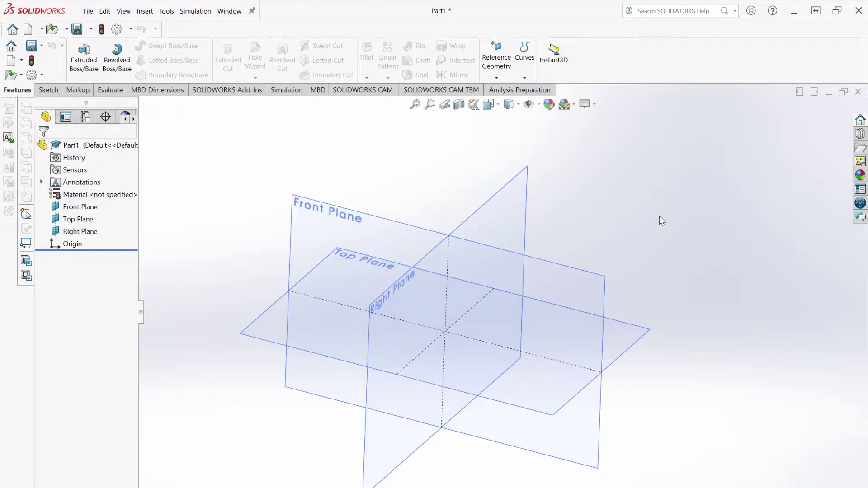
# - Look at the planes in the standard front, back, left, right, top, bottom and isometric views in turn
pyautogui.hotkey('ctrl', '1')
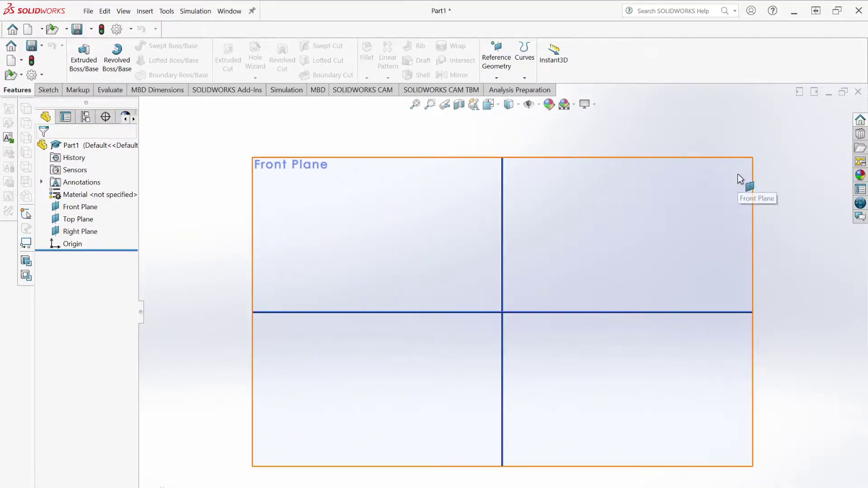
pyautogui.hotkey('ctrl', '2')
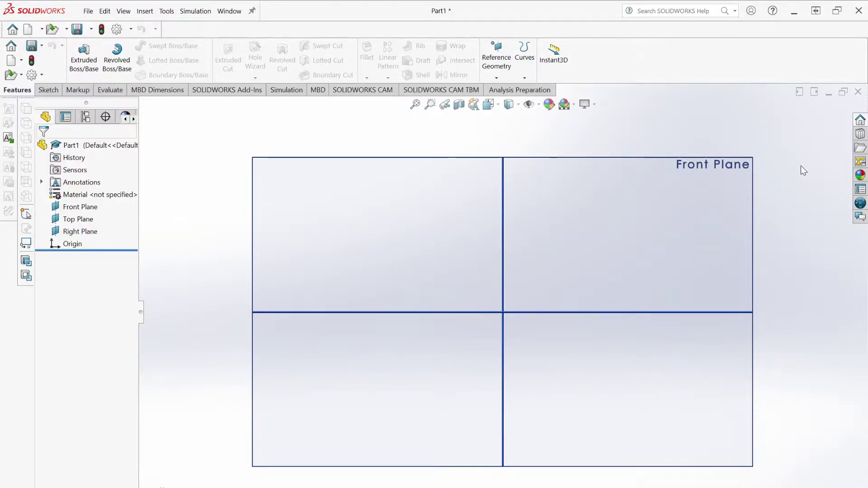
pyautogui.hotkey('ctrl', '3')
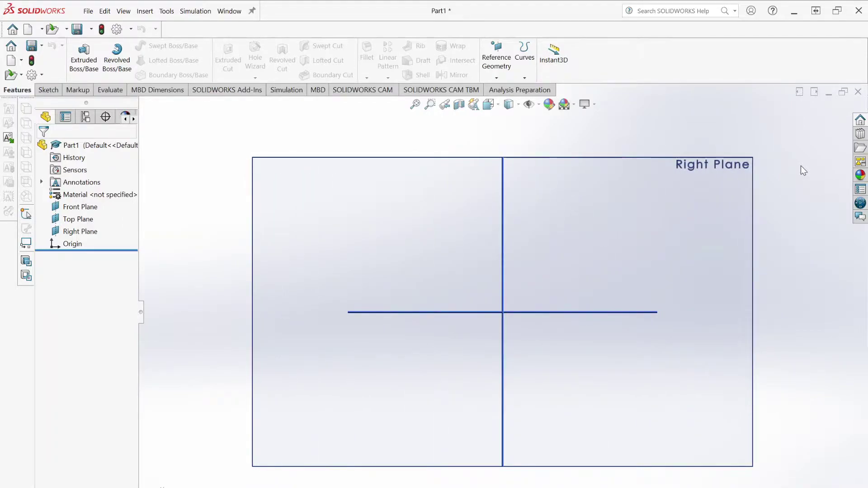
pyautogui.hotkey('ctrl', '4')
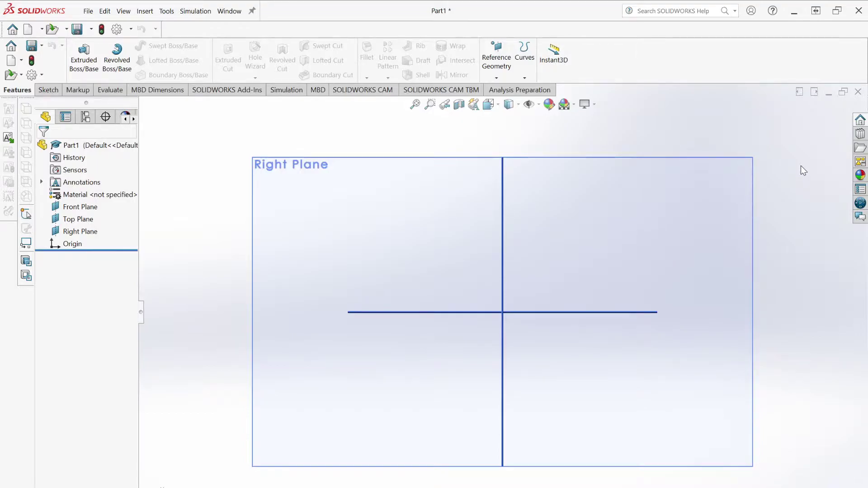
pyautogui.hotkey('ctrl', '5')
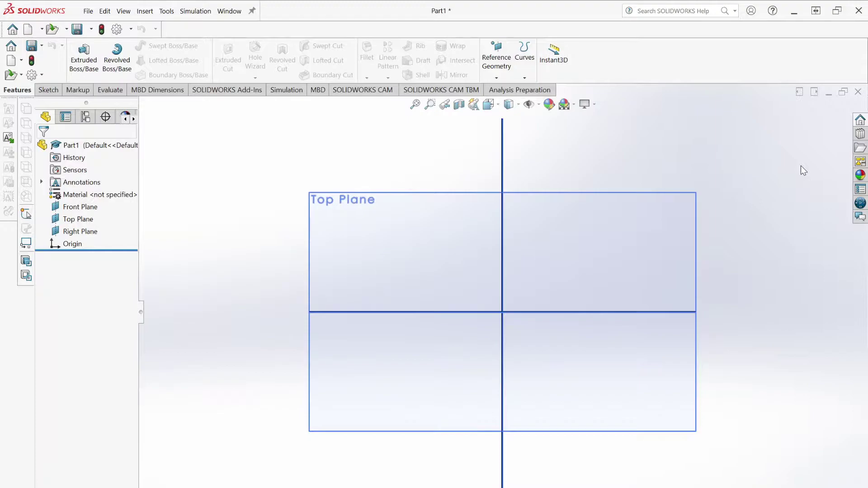
pyautogui.hotkey('ctrl', '6')
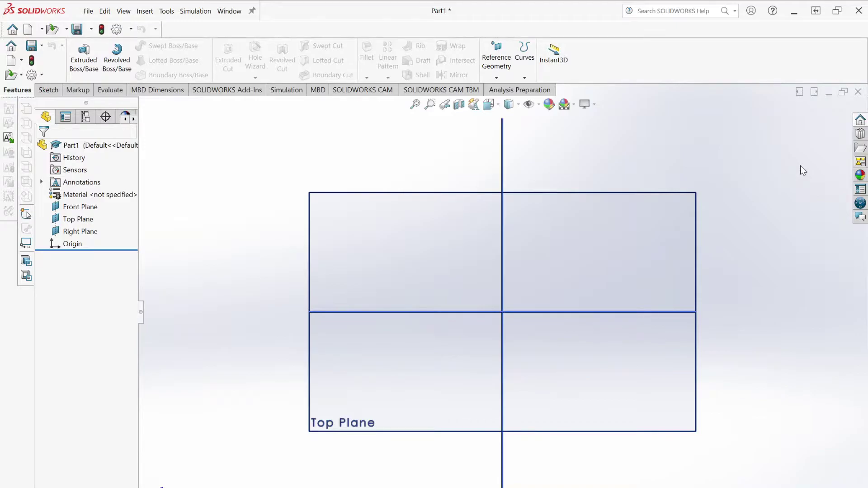
pyautogui.hotkey('ctrl', '7')
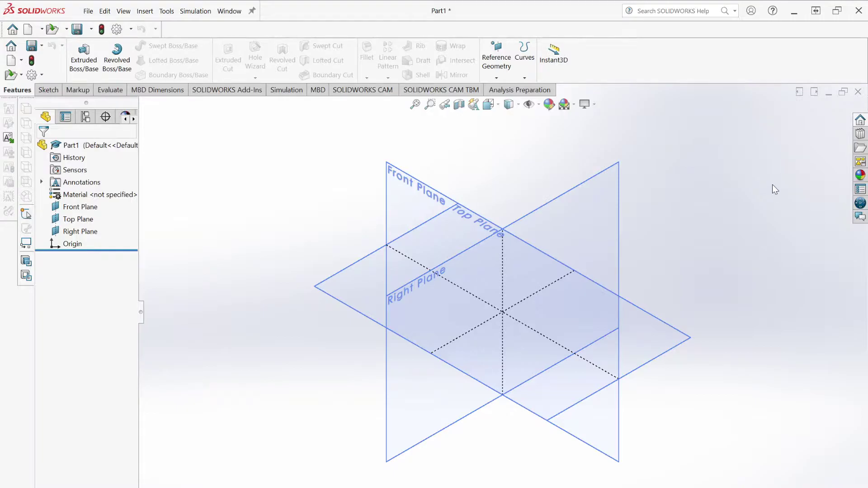
# - Rotate the view freely, restore the isometric view, and inspect the planes from further angles
pyautogui.moveTo(633, 300); pyautogui.dragTo(391, 348, button='middle')
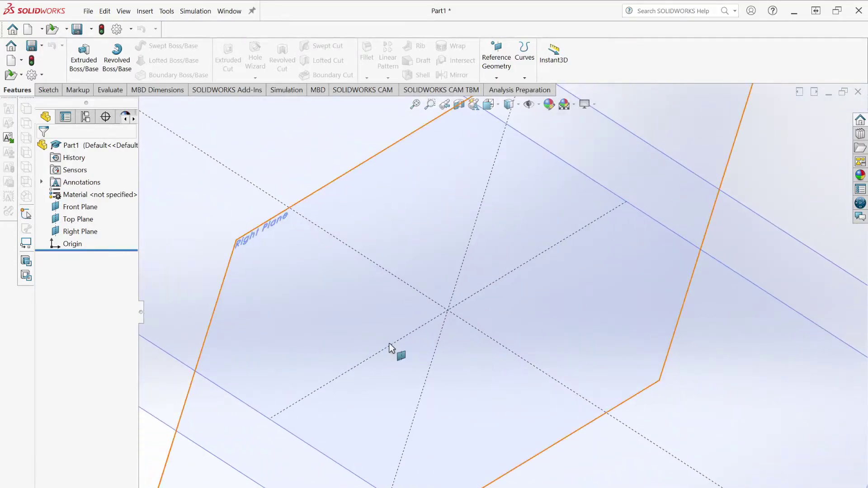
pyautogui.hotkey('ctrl', '7')
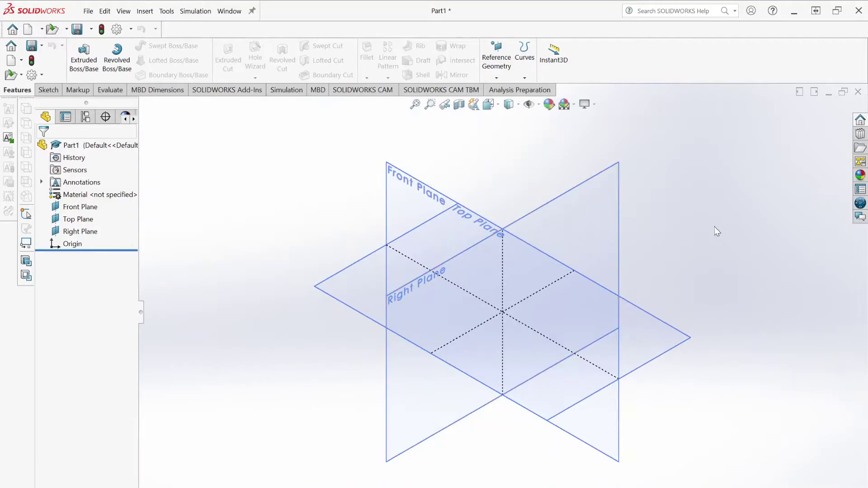
pyautogui.moveTo(717, 231); pyautogui.dragTo(788, 364, button='middle')
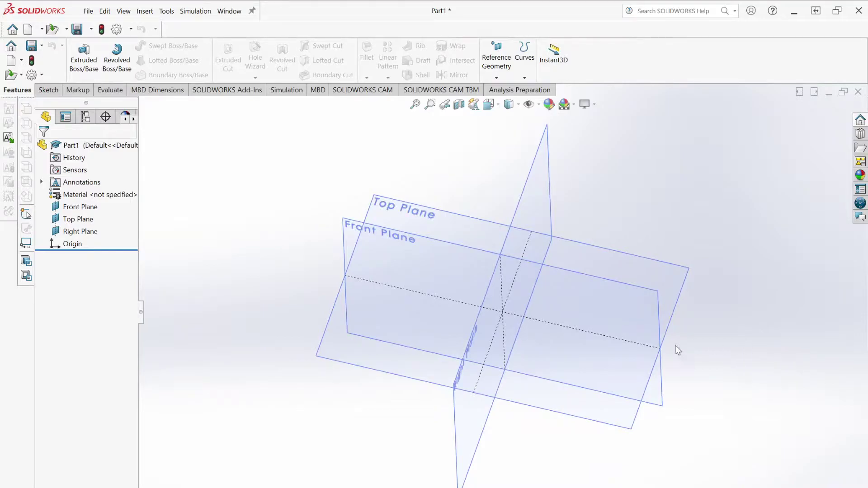
pyautogui.moveTo(313, 451); pyautogui.dragTo(310, 430, button='middle')
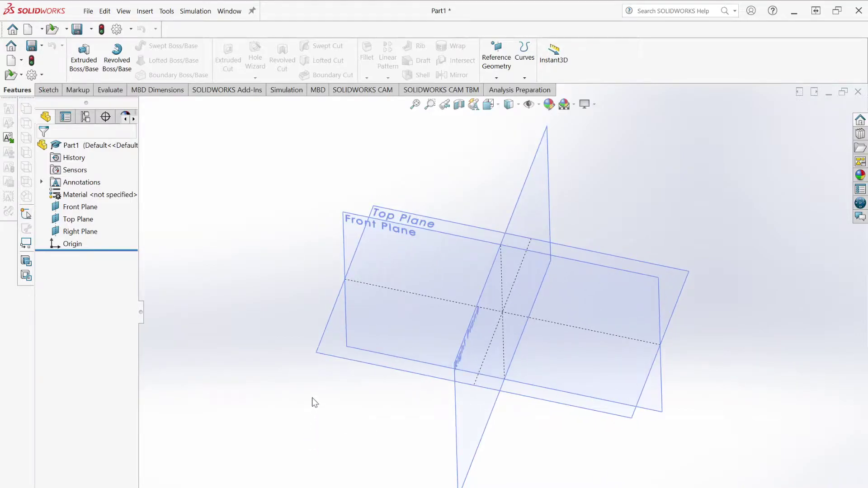
# - Hide the Front, Top and Right planes, and display the sketching tools
pyautogui.rightClick(75, 212)
pyautogui.click(76, 220)
pyautogui.rightClick(77, 221)
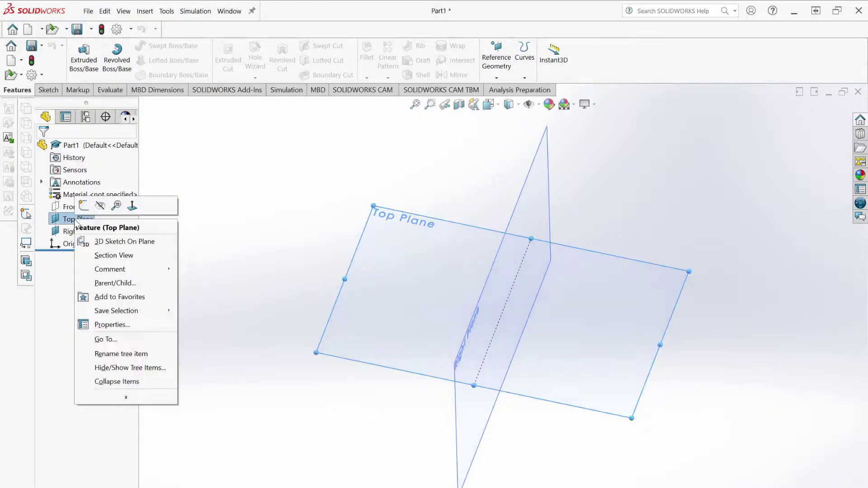
pyautogui.click(100, 206)
pyautogui.rightClick(77, 232)
pyautogui.click(100, 217)
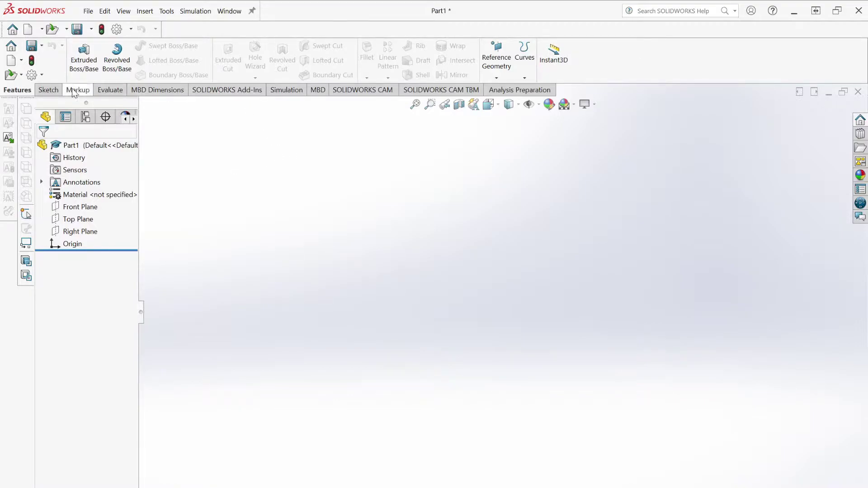
pyautogui.click(38, 91)
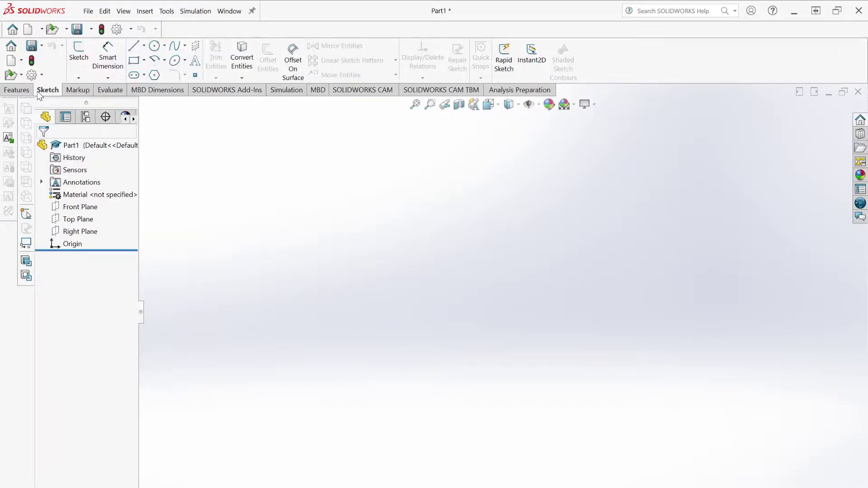
# - Start a new sketch on the Top Plane
pyautogui.click(78, 65)
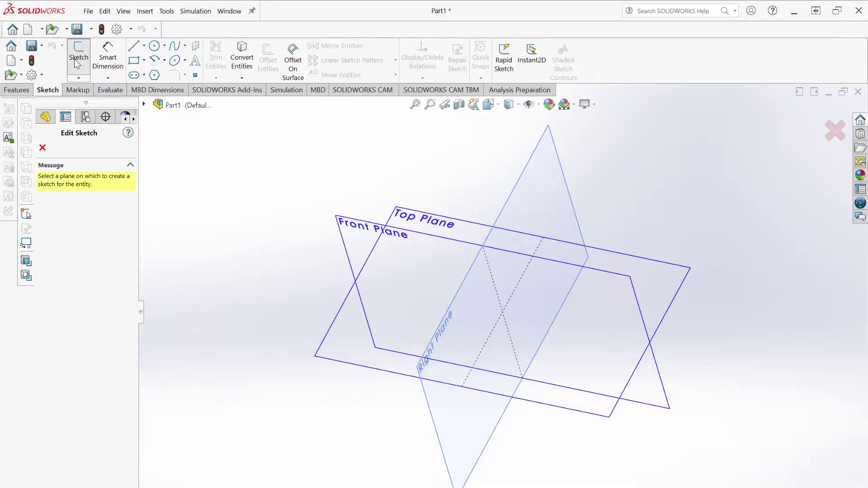
pyautogui.click(335, 343)
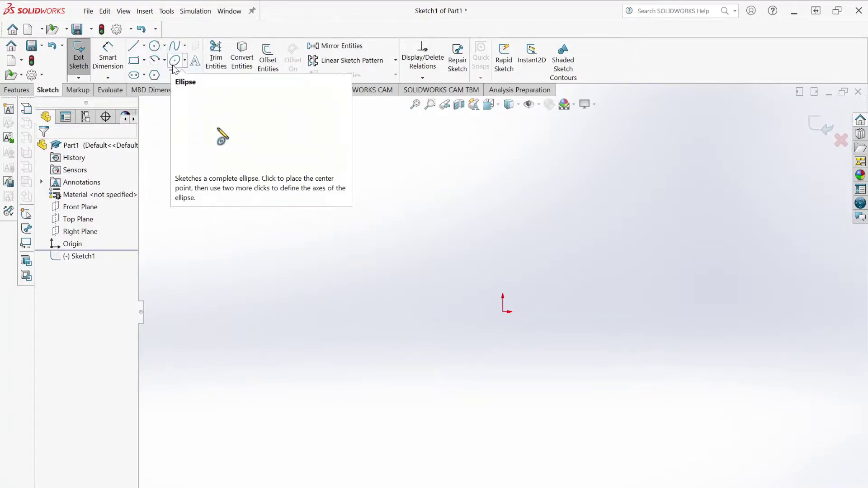
pyautogui.click(145, 47)
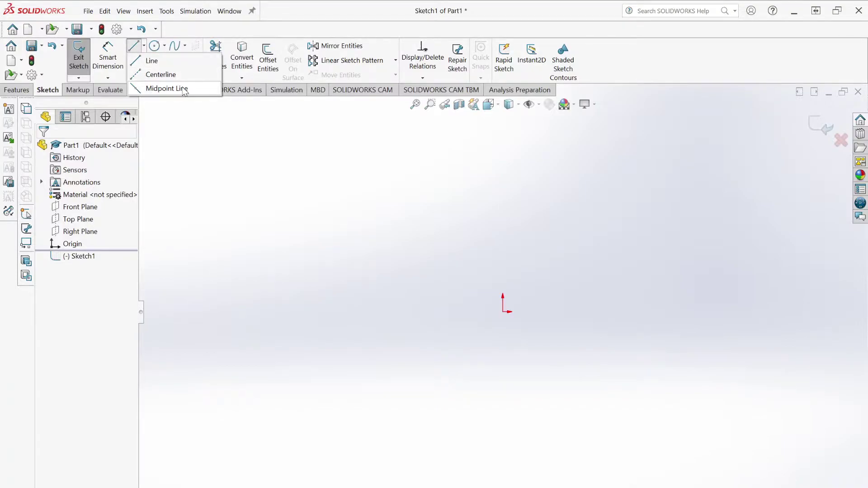
pyautogui.click(164, 47)
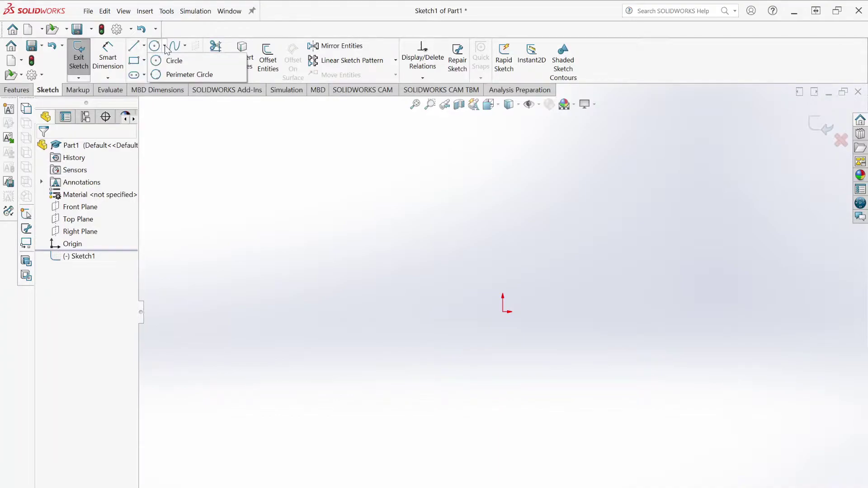
pyautogui.moveTo(179, 47)
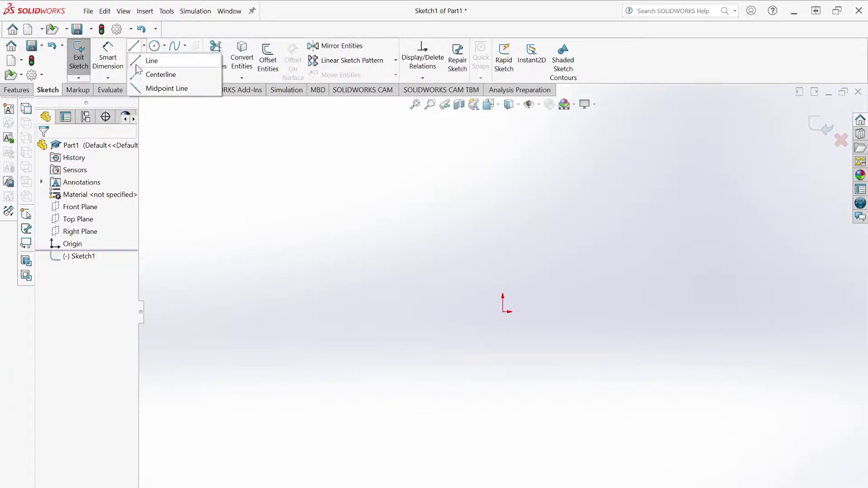
pyautogui.moveTo(153, 47)
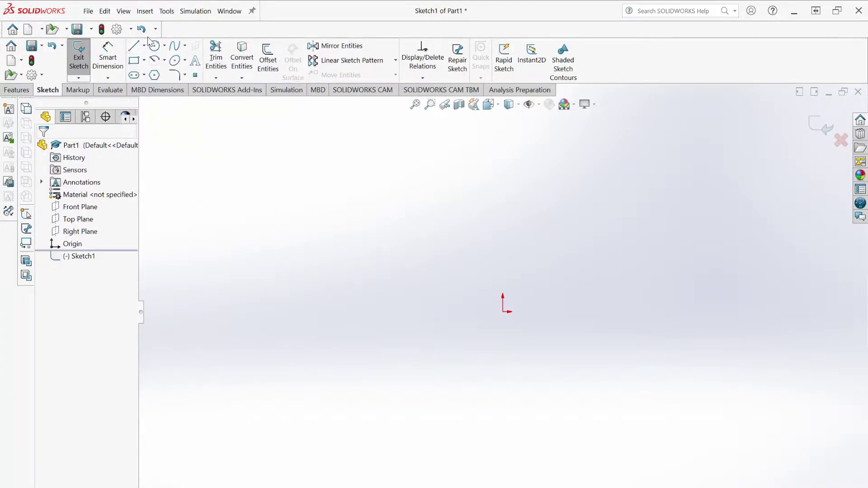
# - Sketch a center rectangle about 6.73 in wide and 4.43 in tall, centred on the origin, and leave it deselected
pyautogui.click(144, 61)
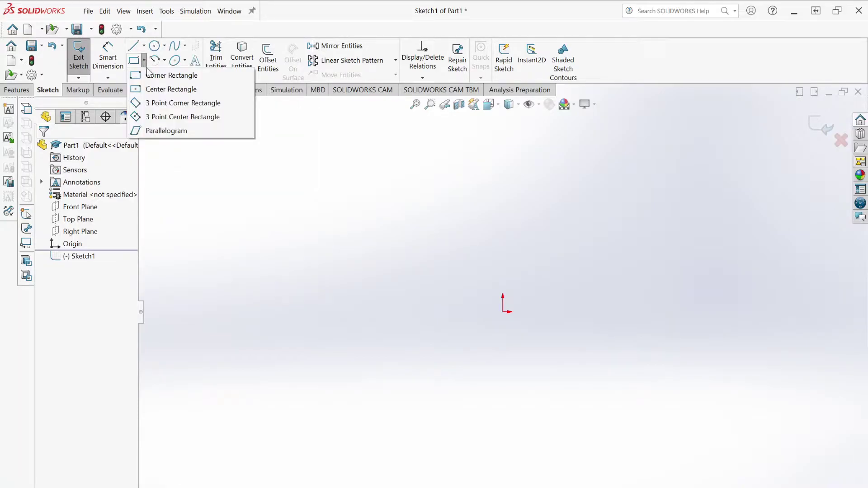
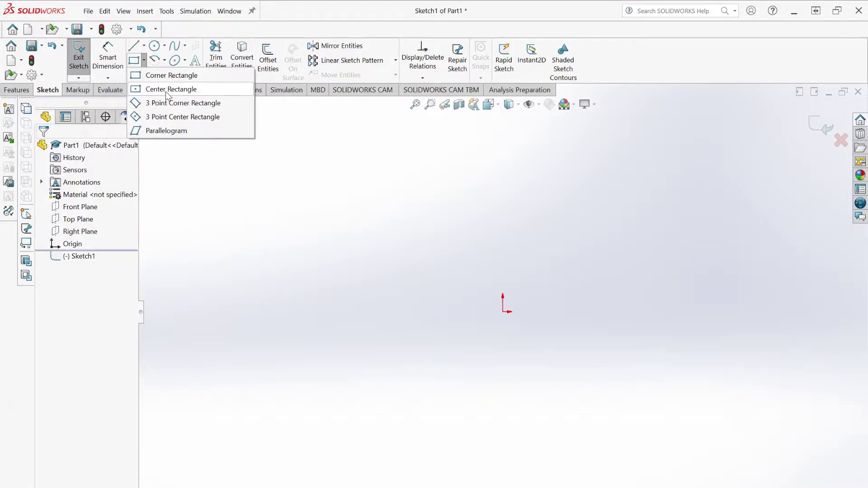
pyautogui.click(168, 94)
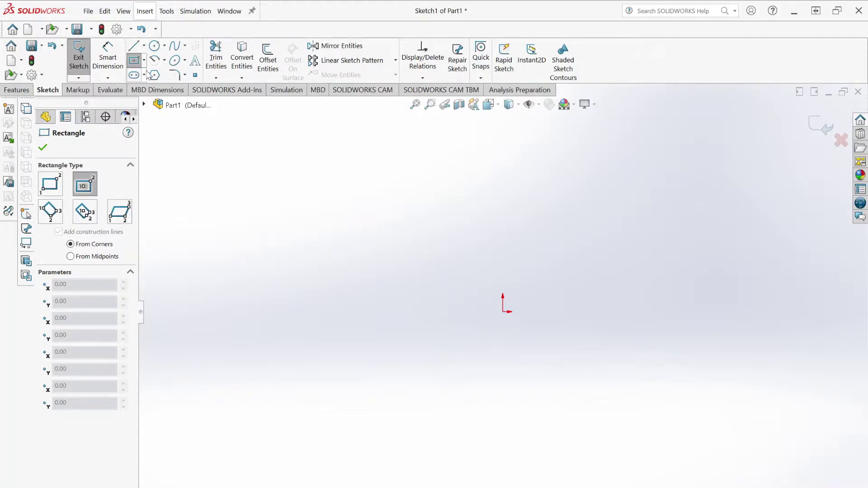
pyautogui.click(143, 60)
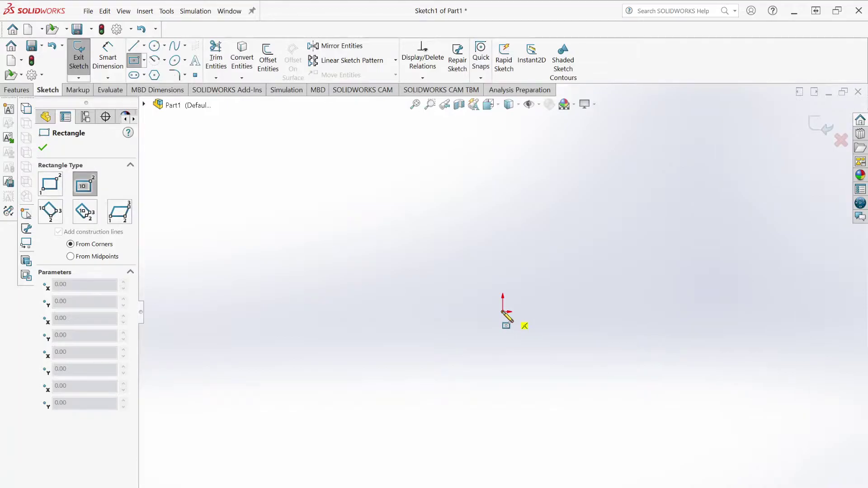
pyautogui.click(503, 311)
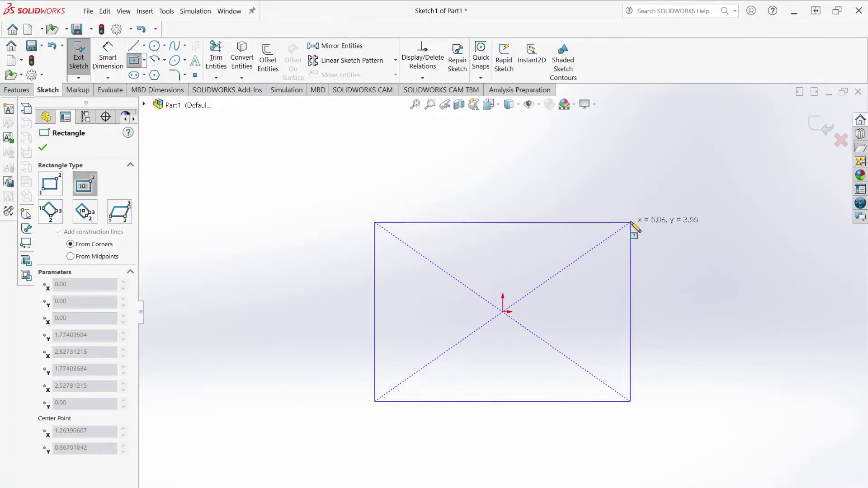
pyautogui.click(673, 200)
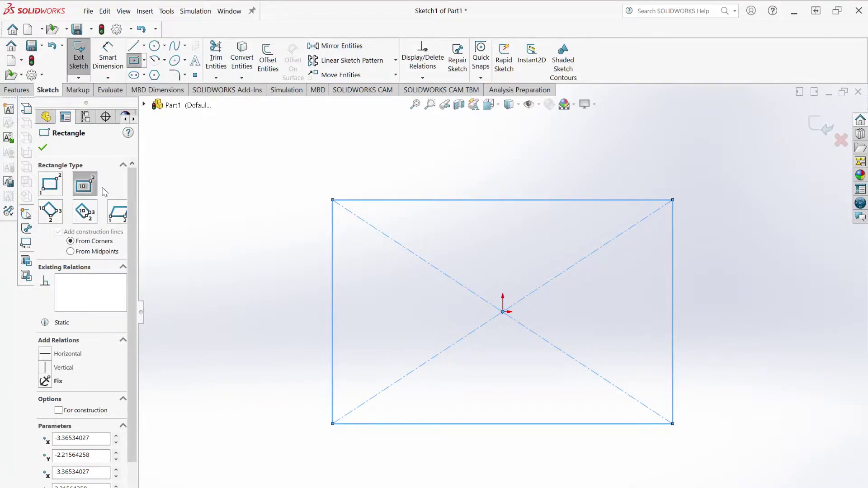
pyautogui.click(43, 147)
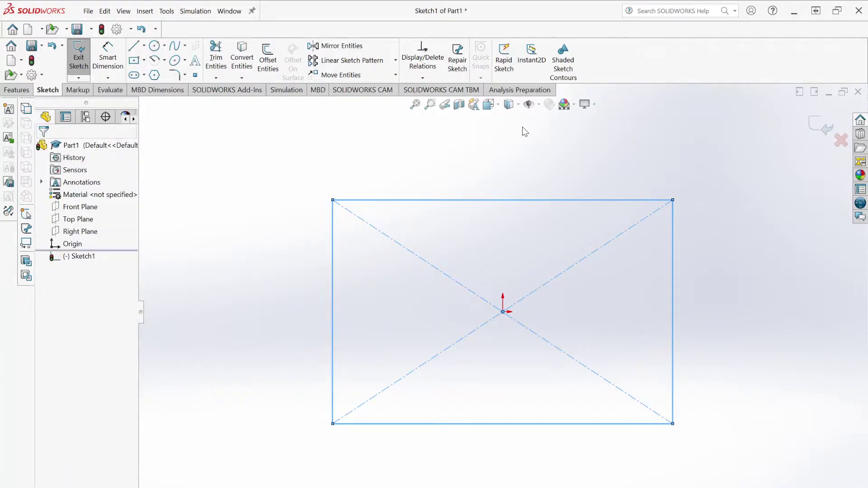
pyautogui.moveTo(297, 143); pyautogui.dragTo(714, 487)
pyautogui.press('Escape')
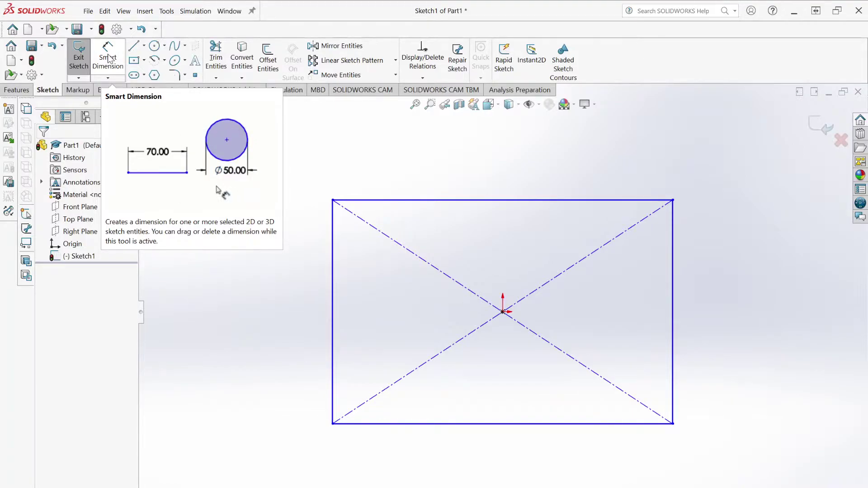
# - Dimension the rectangle's upper horizontal edge and set its length to 4 in
pyautogui.click(108, 57)
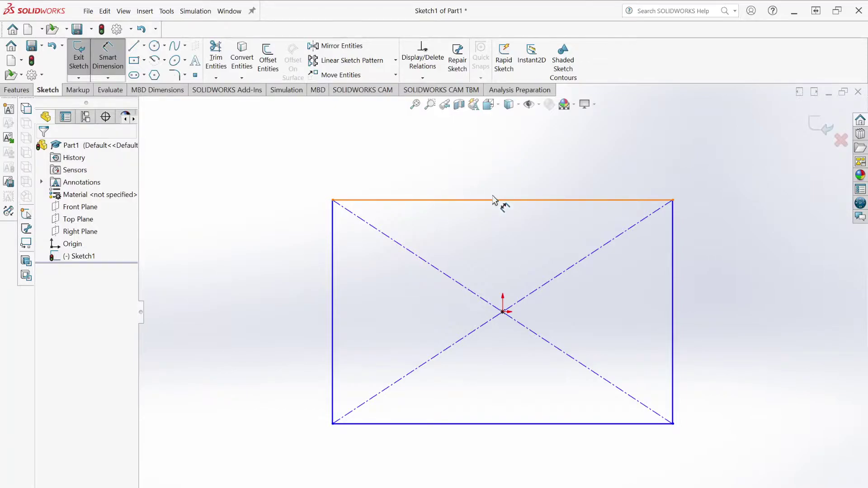
pyautogui.click(502, 208)
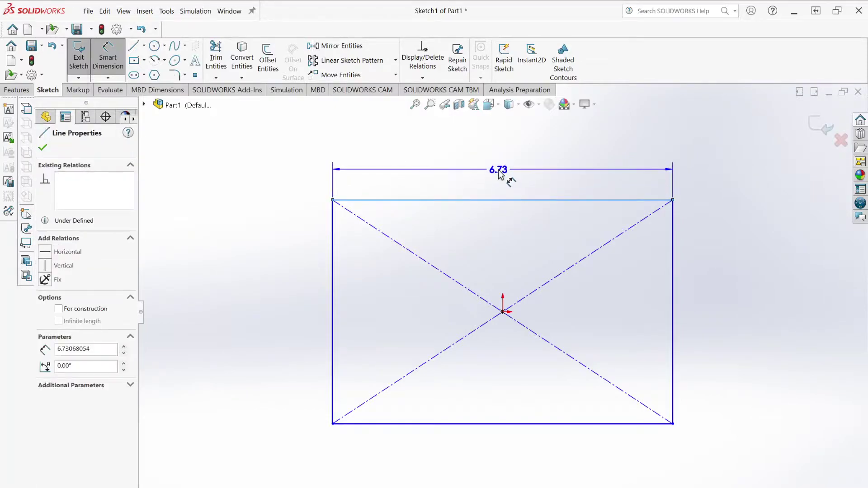
pyautogui.click(499, 174)
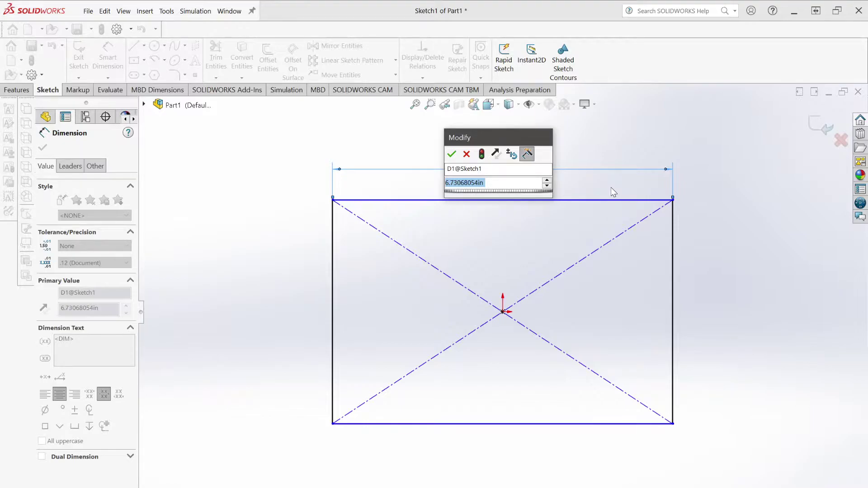
pyautogui.write('=')
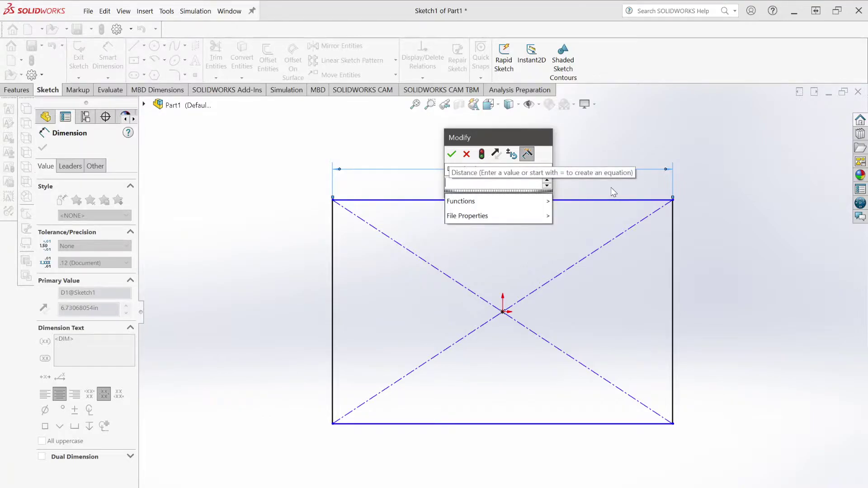
pyautogui.write('4')
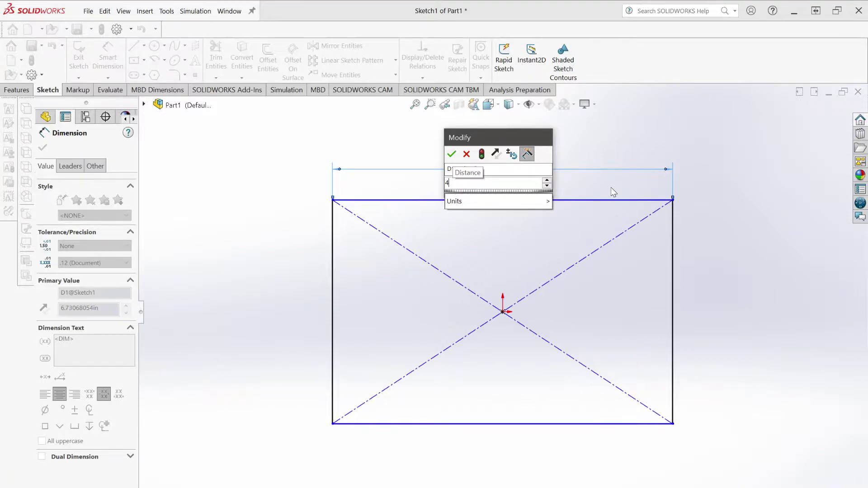
pyautogui.press('Return')
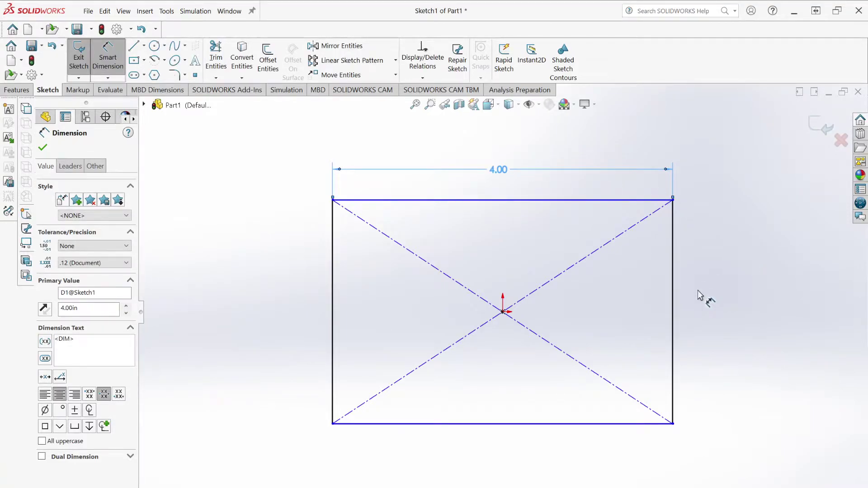
# - Dimension the rectangle's vertical edge as 2 in and exit the sketch
pyautogui.click(673, 303)
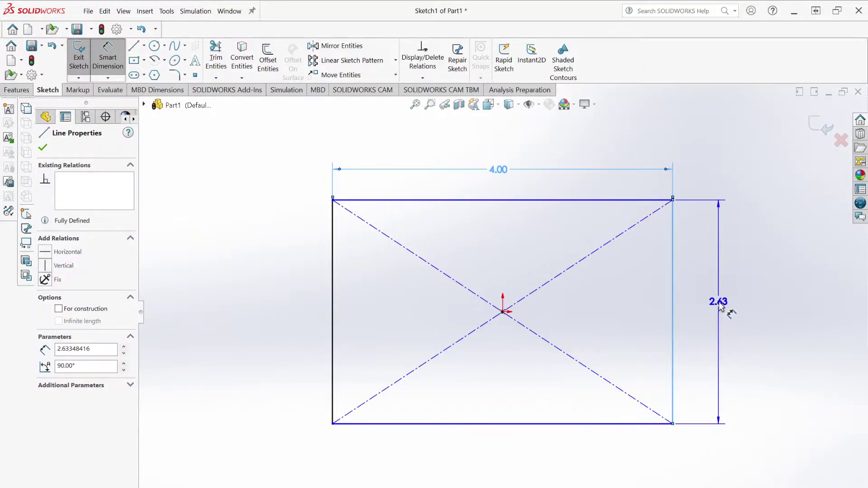
pyautogui.click(737, 319)
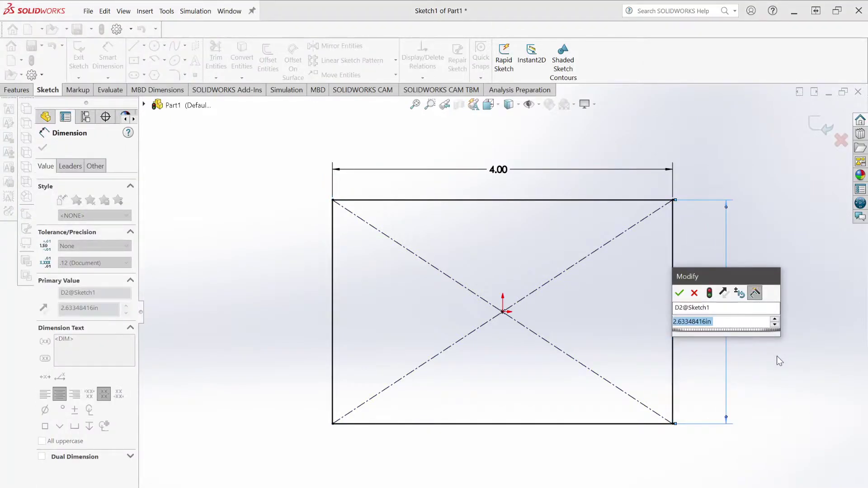
pyautogui.write('2')
pyautogui.press('Return')
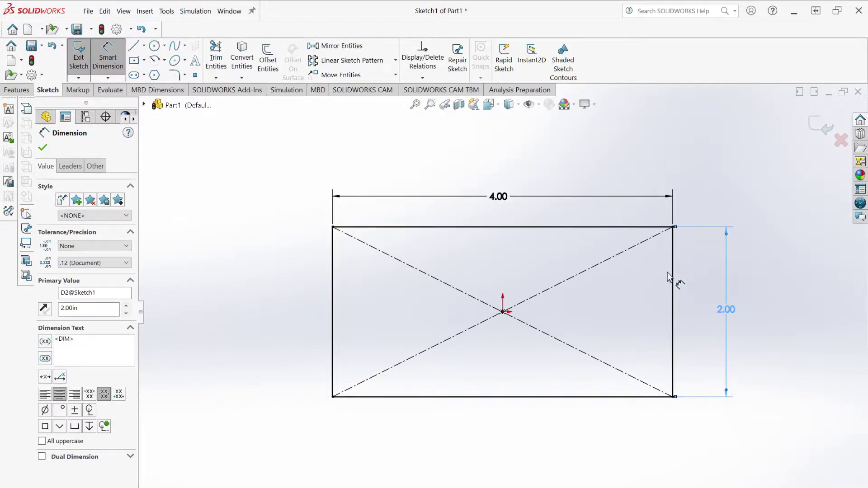
pyautogui.click(43, 148)
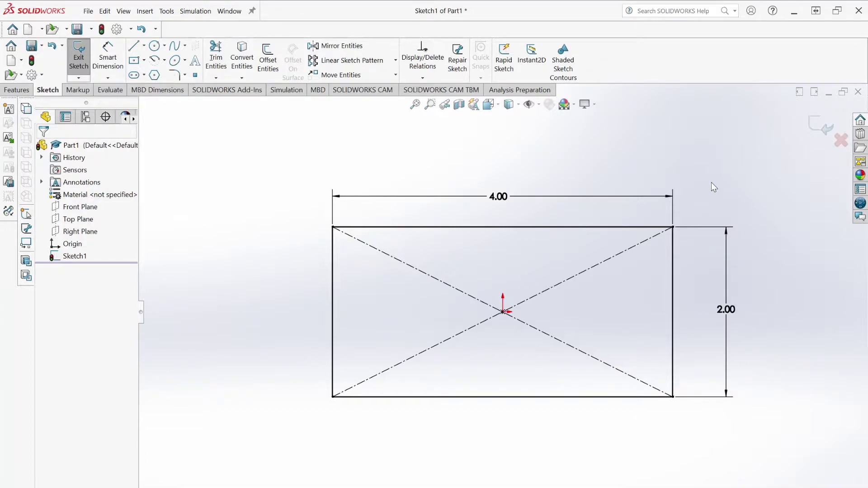
pyautogui.click(813, 127)
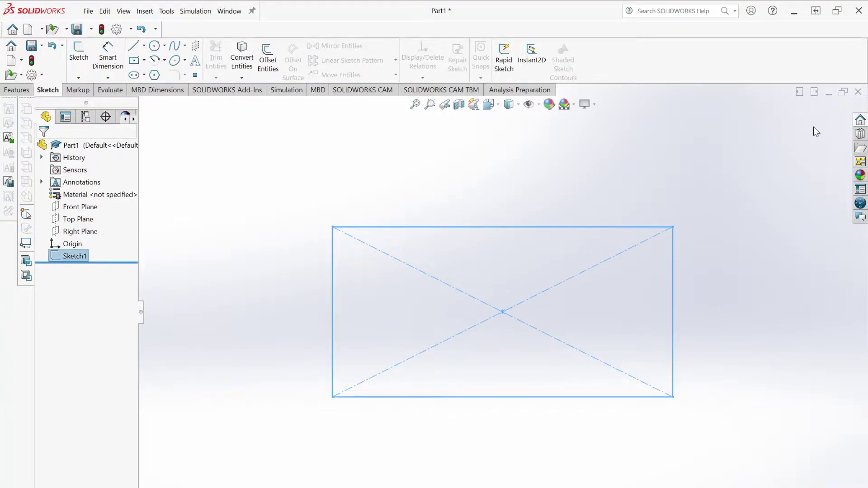
# - Show the Top Plane together with the rectangle sketch in a tilted 3D view
pyautogui.moveTo(454, 447)
pyautogui.mouseDown(button='middle')
pyautogui.moveTo(459, 351)
pyautogui.moveTo(434, 258)
pyautogui.moveTo(517, 270)
pyautogui.moveTo(500, 304)
pyautogui.moveTo(527, 403)
pyautogui.moveTo(531, 386)
pyautogui.mouseUp(button='middle')
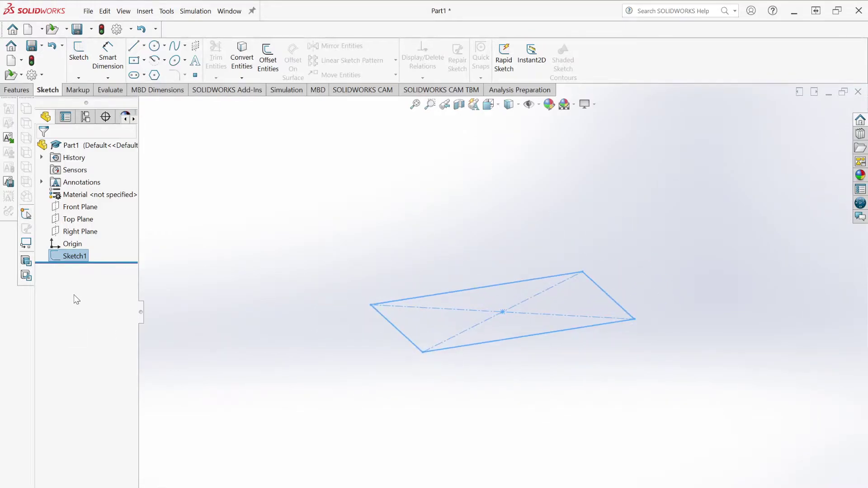
pyautogui.rightClick(76, 221)
pyautogui.press('Escape')
pyautogui.moveTo(455, 212)
pyautogui.mouseDown(button='middle')
pyautogui.moveTo(452, 291)
pyautogui.moveTo(444, 217)
pyautogui.moveTo(463, 212)
pyautogui.moveTo(452, 209)
pyautogui.moveTo(456, 217)
pyautogui.mouseUp(button='middle')
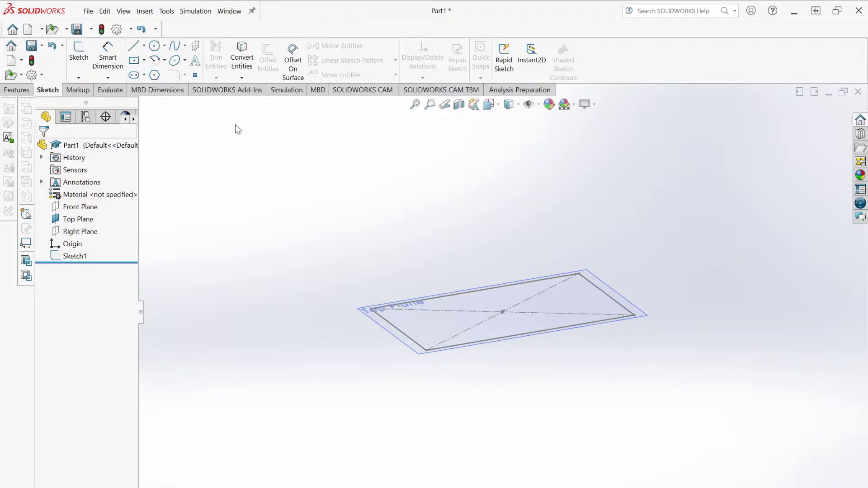
# - Set up a Boss-Extrude of the rectangle sketch with a depth of 0.5 in
pyautogui.click(74, 256)
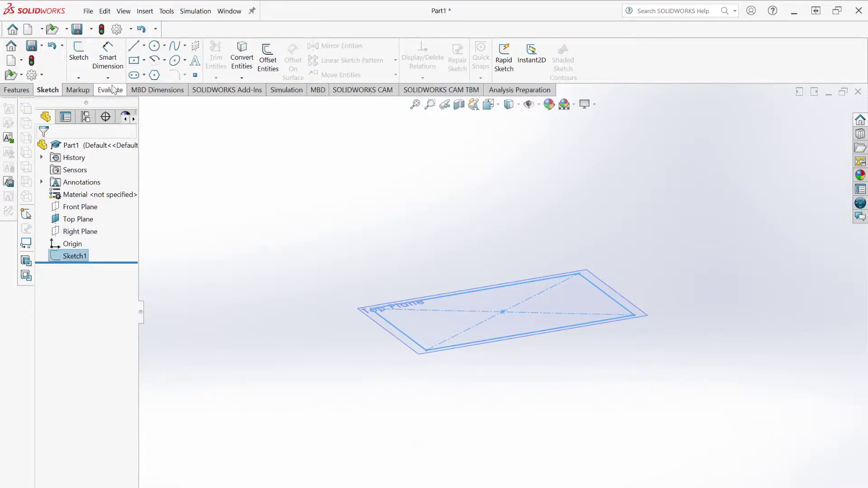
pyautogui.click(16, 90)
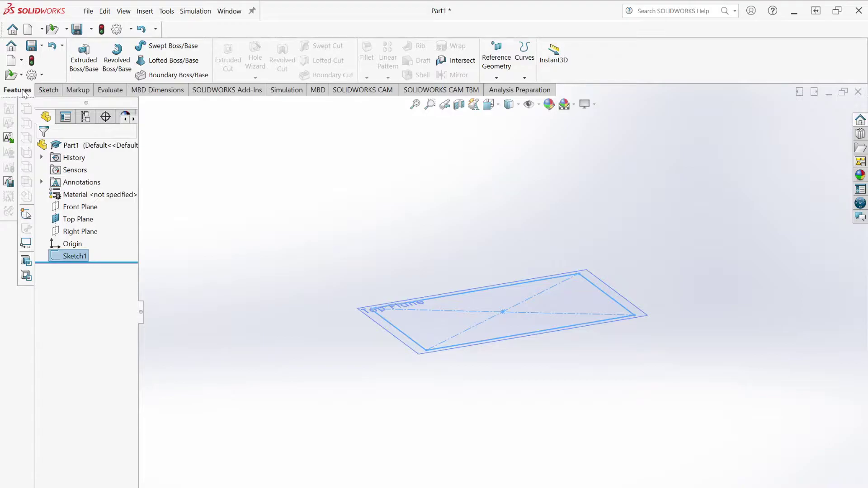
pyautogui.click(97, 74)
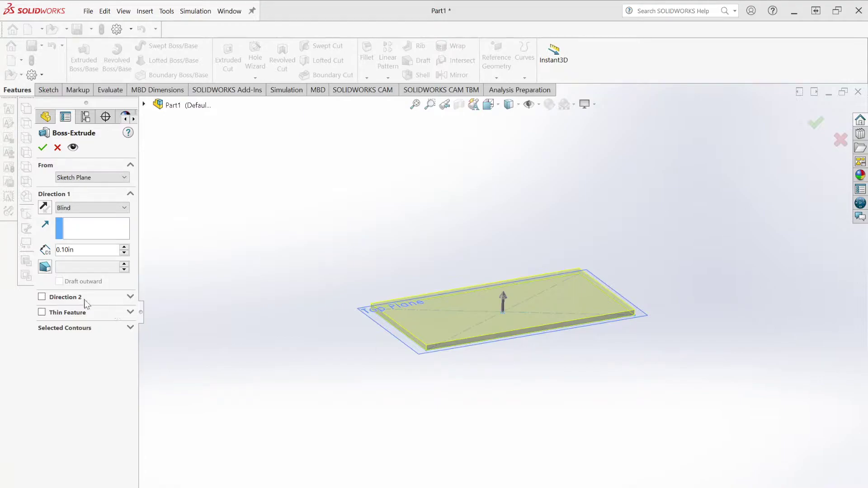
pyautogui.click(81, 250)
pyautogui.hotkey('ctrl', 'a')
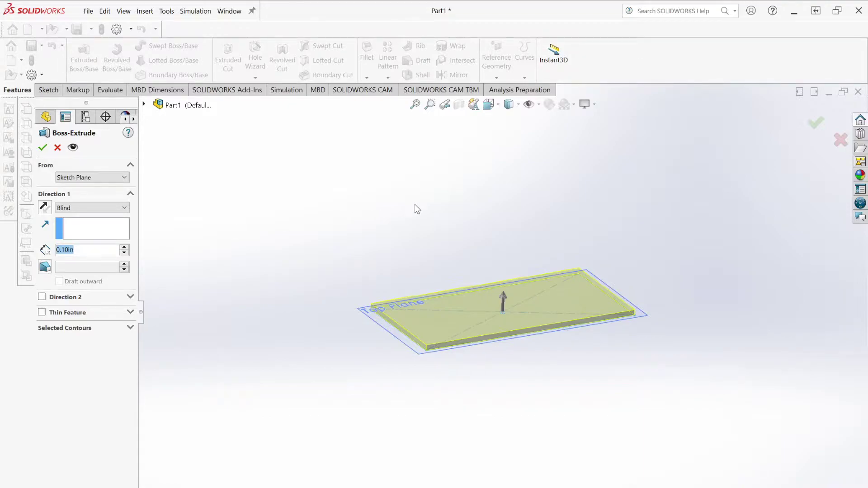
pyautogui.write('.5')
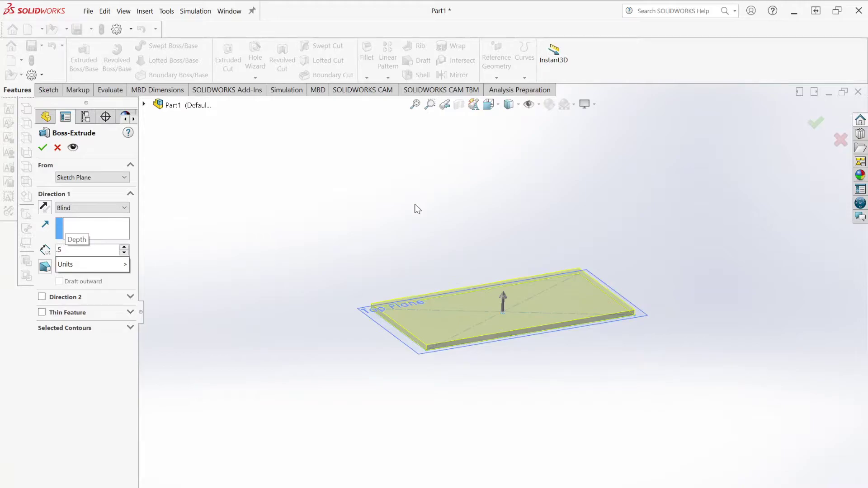
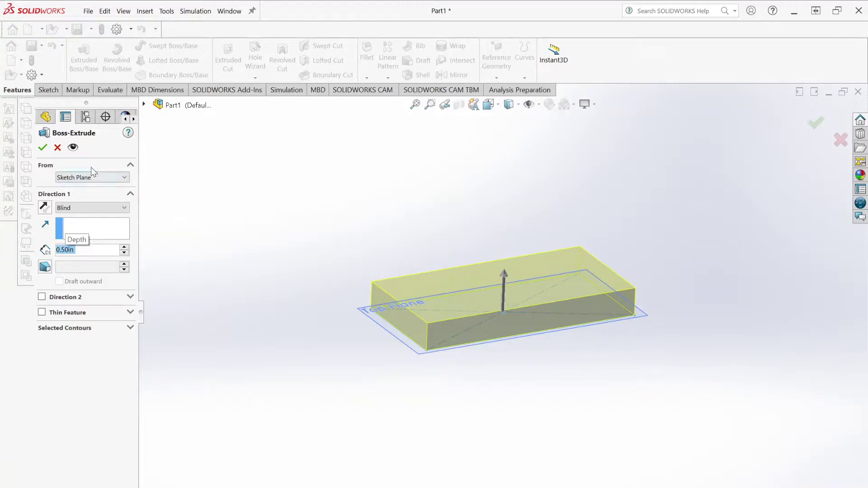
pyautogui.click(58, 395)
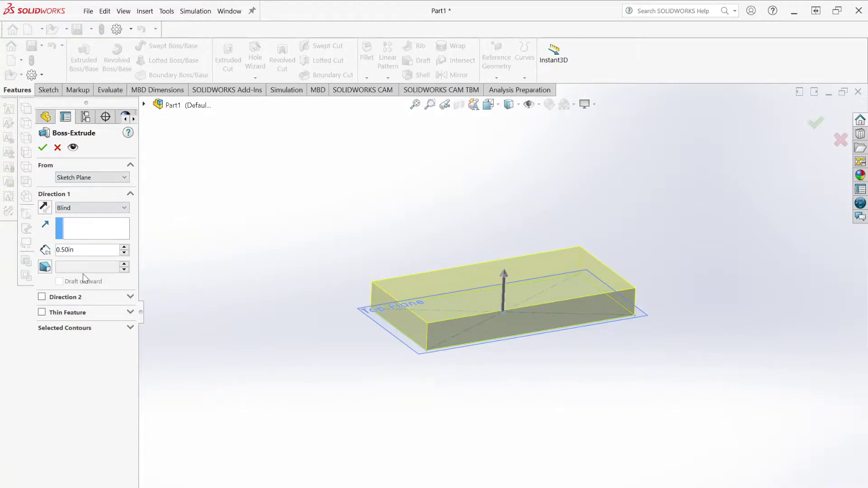
# - Check the extrusion's start condition options, then flip its direction downward and back upward
pyautogui.click(109, 177)
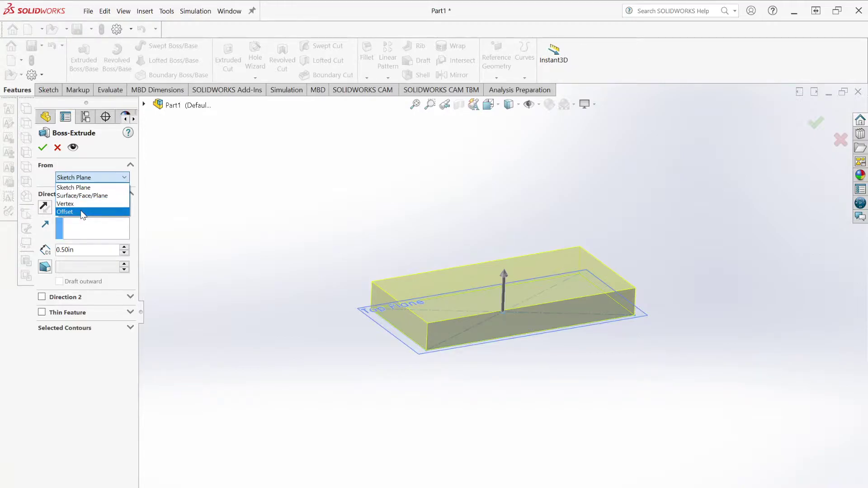
pyautogui.click(106, 178)
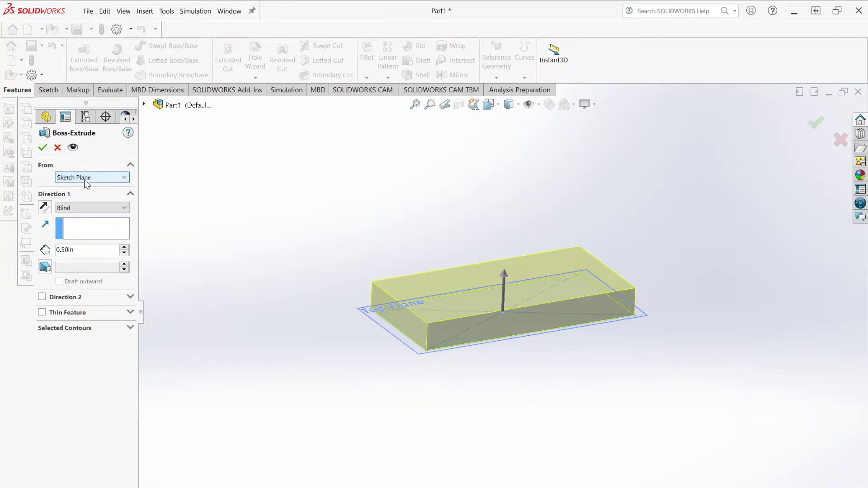
pyautogui.click(43, 209)
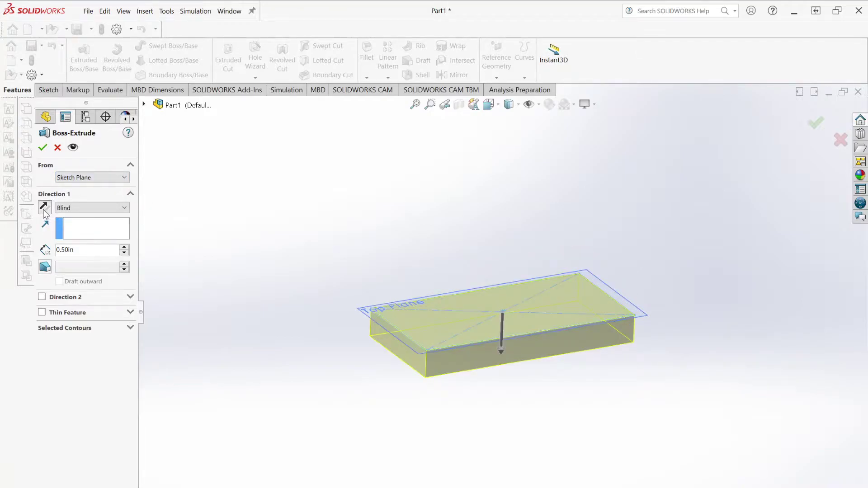
pyautogui.click(43, 209)
pyautogui.click(43, 209)
pyautogui.click(43, 208)
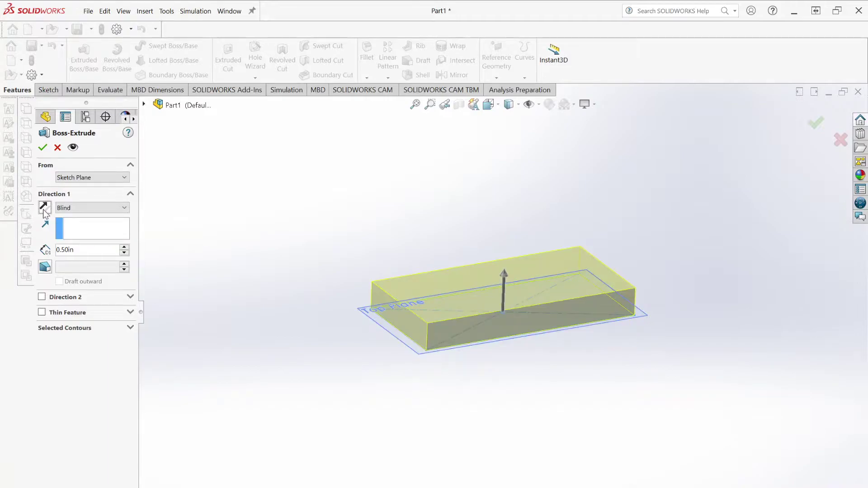
# - Review the end condition options, keep Blind for Direction 1 and complete the extrusion
pyautogui.click(87, 209)
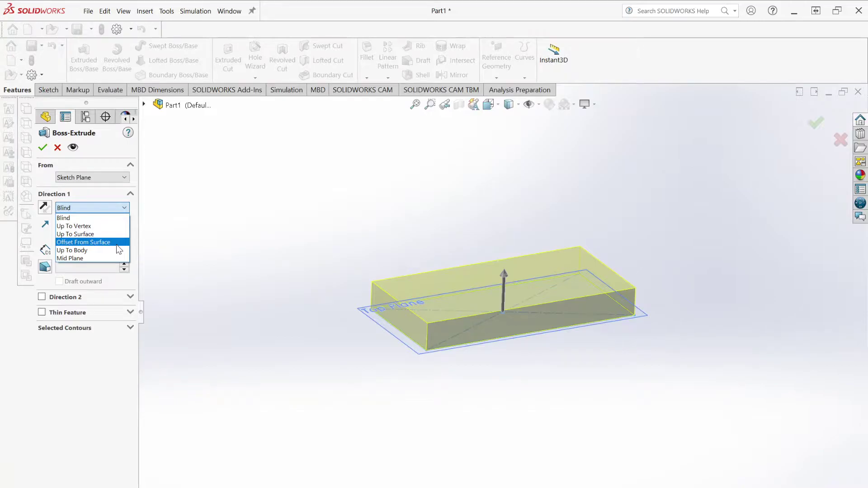
pyautogui.click(89, 219)
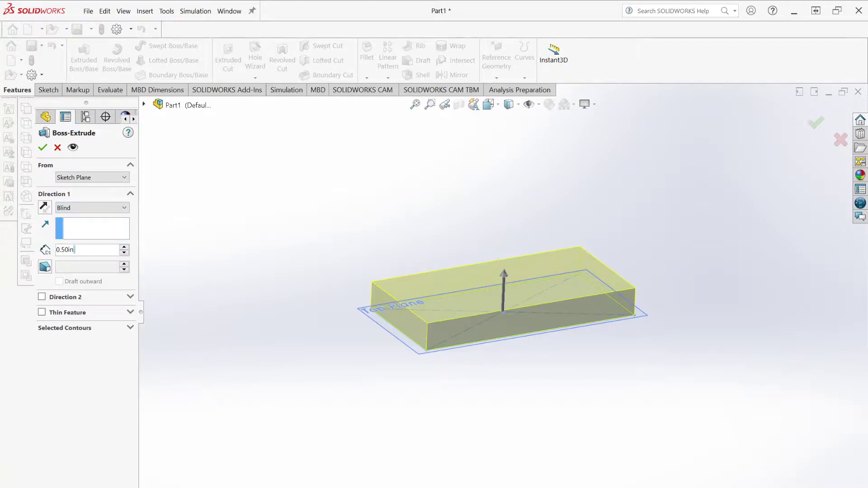
pyautogui.click(43, 147)
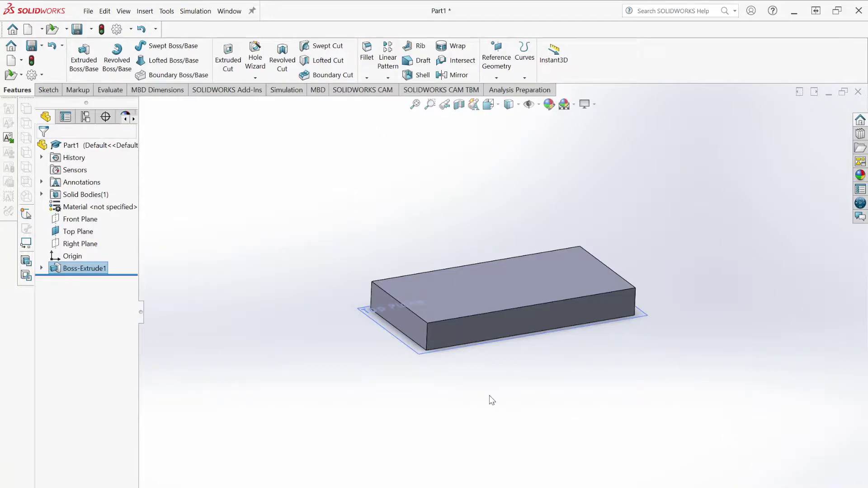
# - Open a new sketch on the block's top face and orient the view straight onto it
pyautogui.scroll(-2, 542, 272)
pyautogui.moveTo(513, 459); pyautogui.dragTo(310, 244, button='middle')
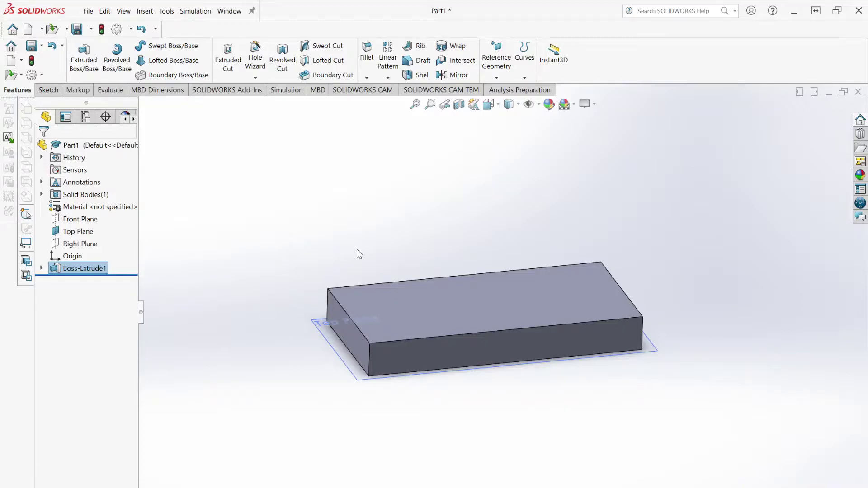
pyautogui.moveTo(357, 253); pyautogui.dragTo(468, 203, button='middle')
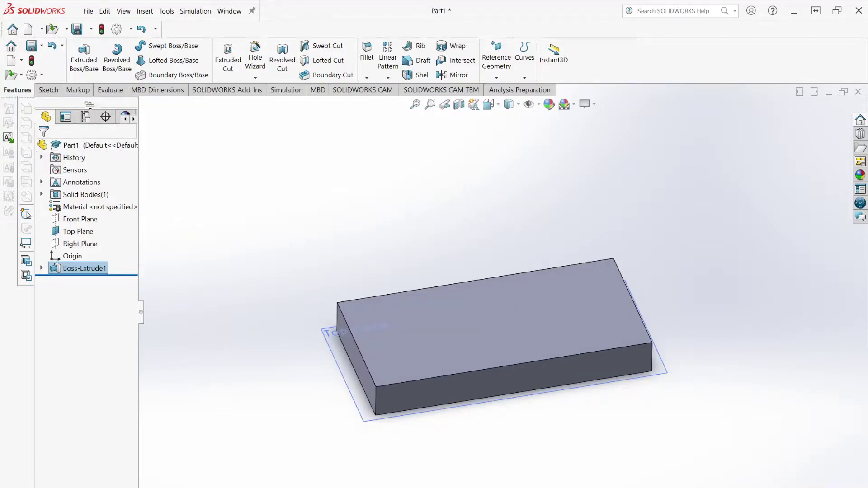
pyautogui.click(42, 90)
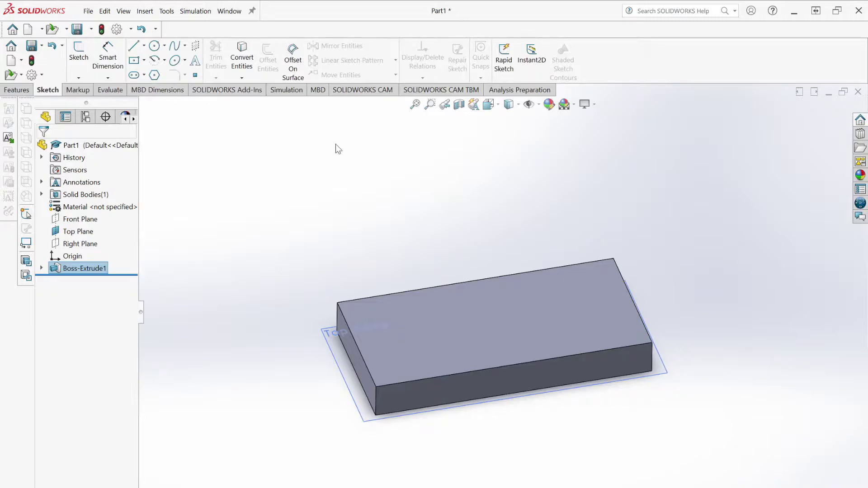
pyautogui.click(78, 52)
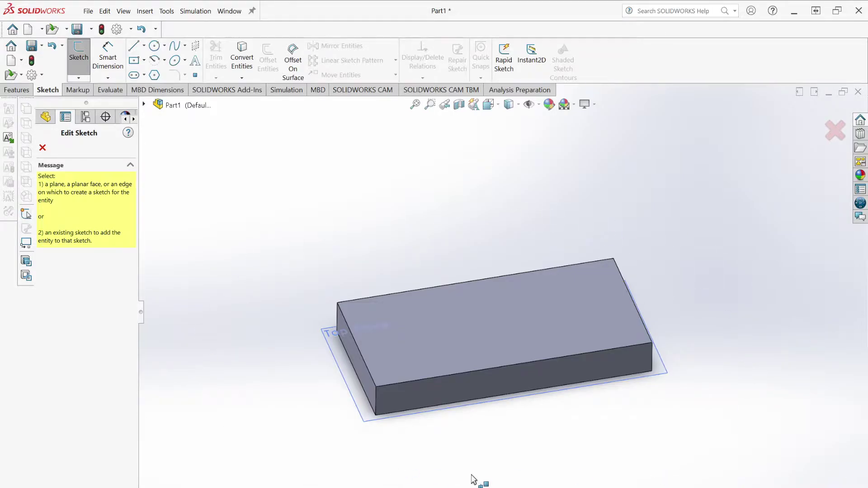
pyautogui.moveTo(472, 480); pyautogui.dragTo(453, 473, button='middle')
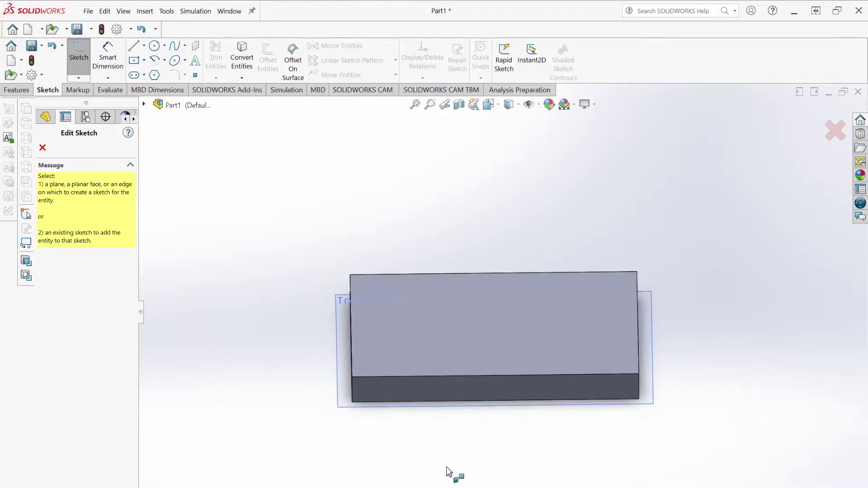
pyautogui.click(476, 319)
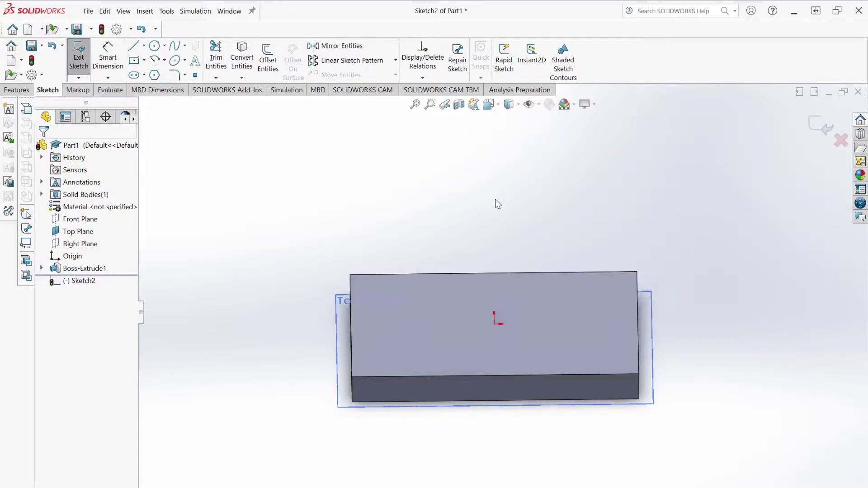
pyautogui.scroll(-2, 507, 329)
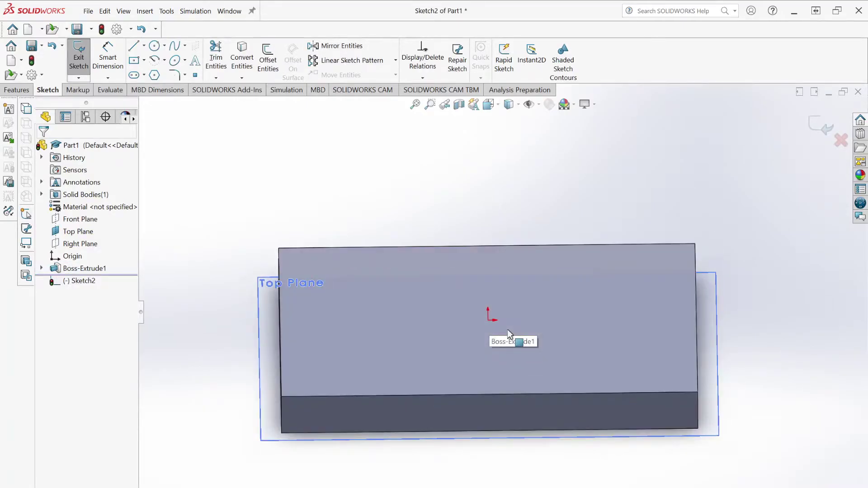
pyautogui.scroll(2, 508, 329)
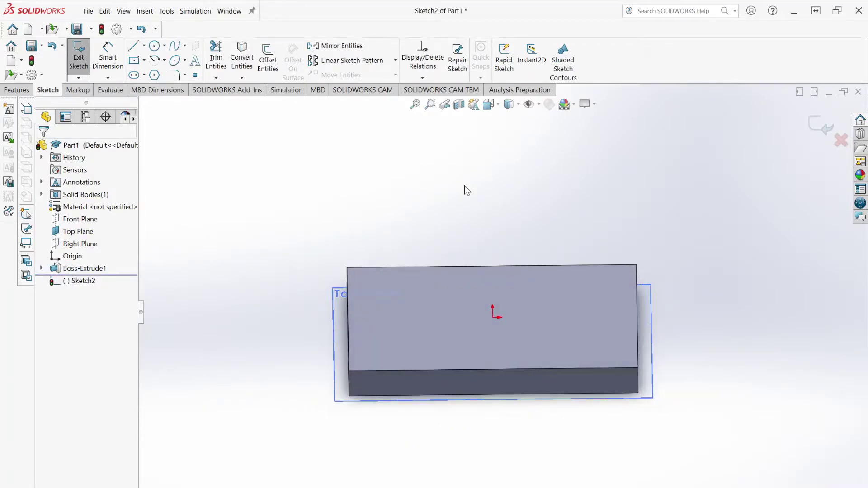
pyautogui.hotkey('ctrl', '5')
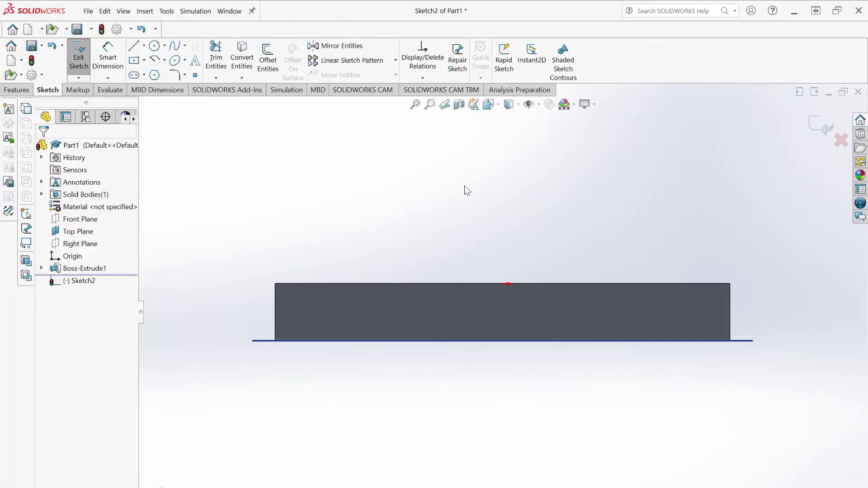
pyautogui.hotkey('ctrl', '8')
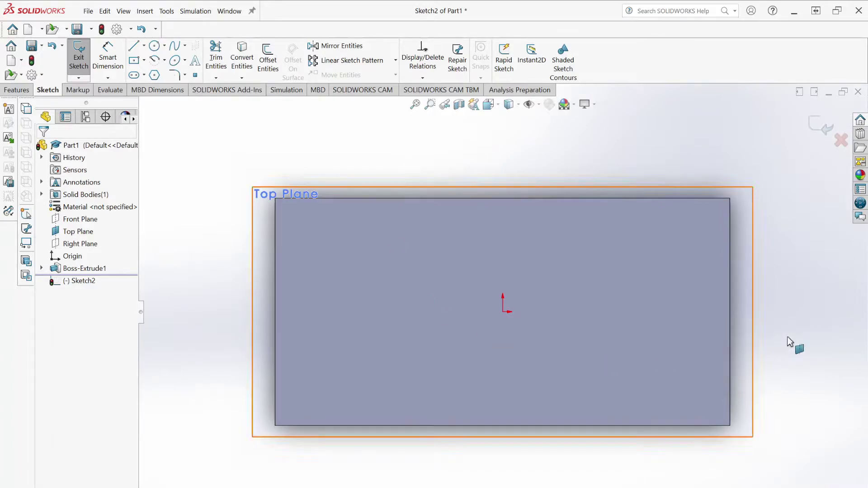
# - Sketch a center rectangle about 3.63 in wide and 1.64 in tall on the top face, centred on the origin, and leave it deselected
pyautogui.scroll(-2, 497, 286)
pyautogui.scroll(3, 495, 287)
pyautogui.scroll(-2, 516, 317)
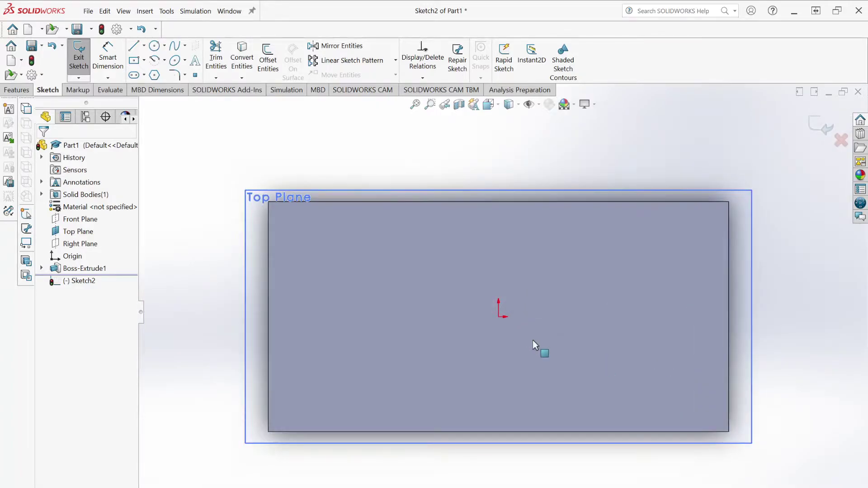
pyautogui.scroll(2, 565, 317)
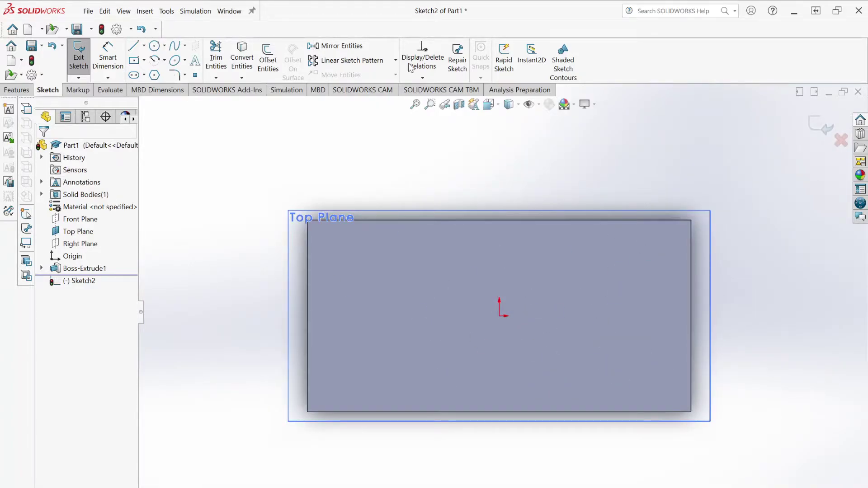
pyautogui.scroll(-1, 506, 225)
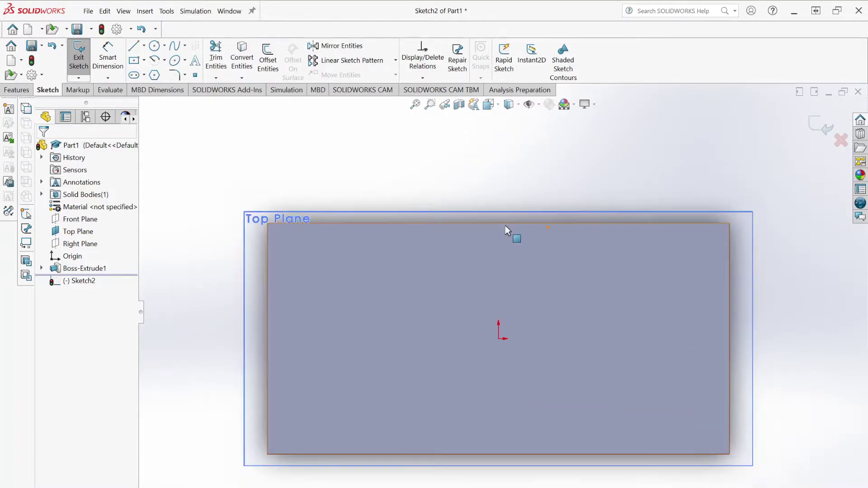
pyautogui.click(134, 61)
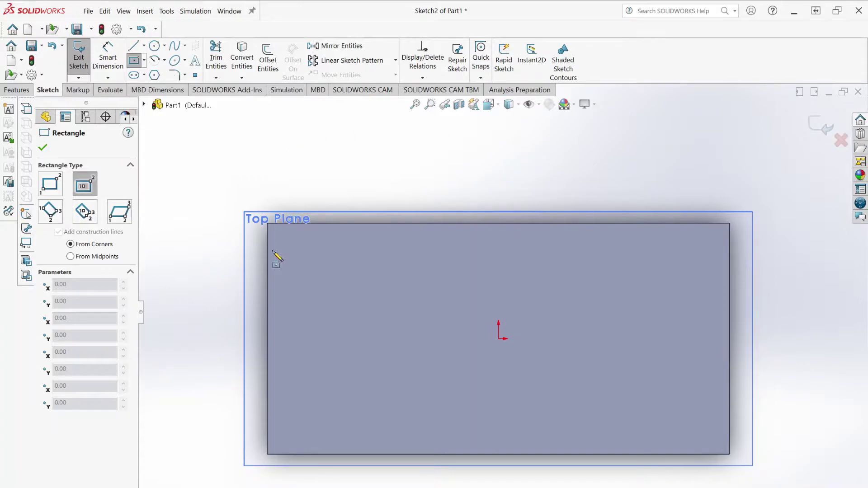
pyautogui.click(499, 339)
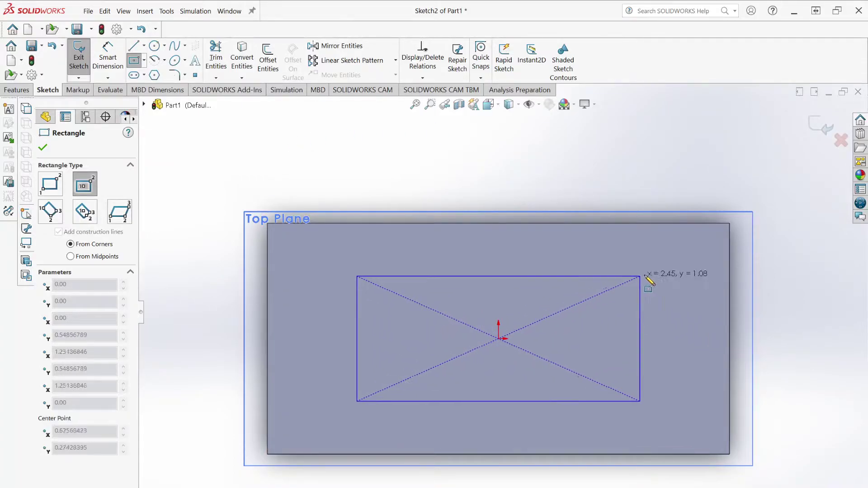
pyautogui.click(708, 244)
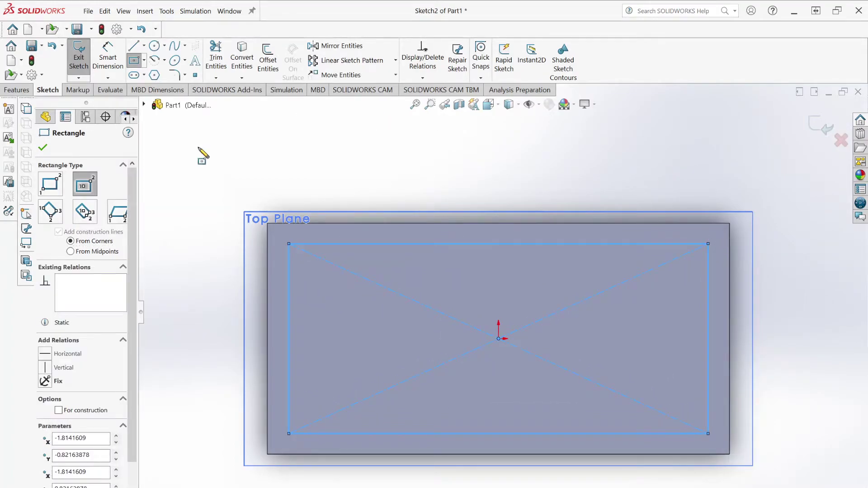
pyautogui.click(43, 147)
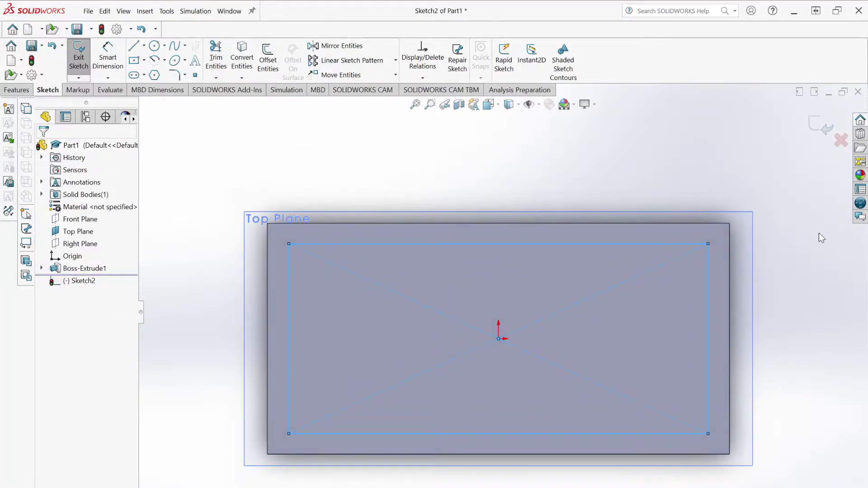
pyautogui.click(797, 243)
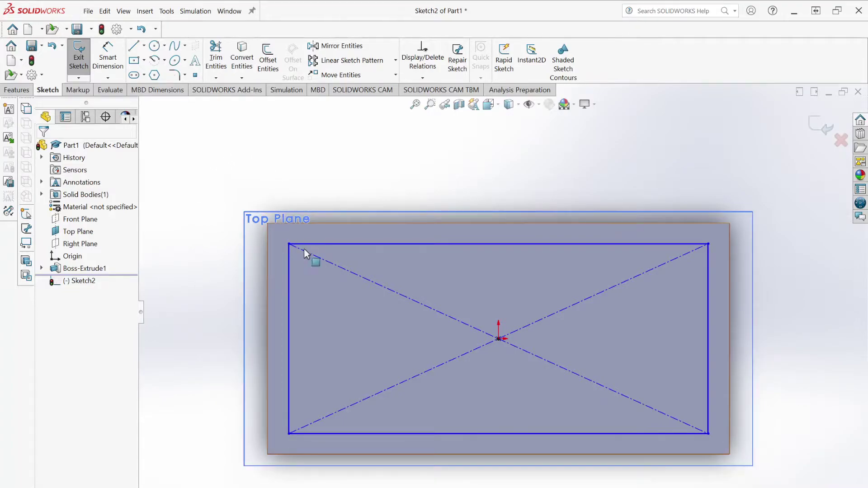
# - Dimension the gap between the inner rectangle's upper line and the block's matching outer edge as 0.10 in
pyautogui.click(107, 58)
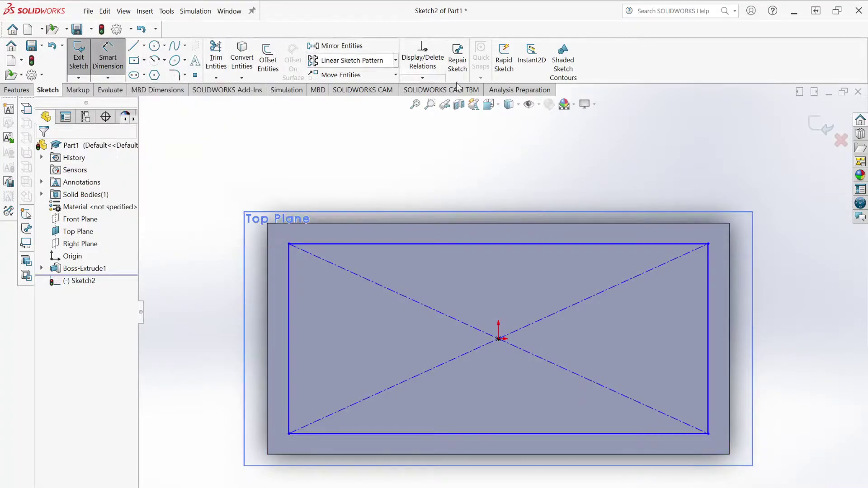
pyautogui.click(592, 244)
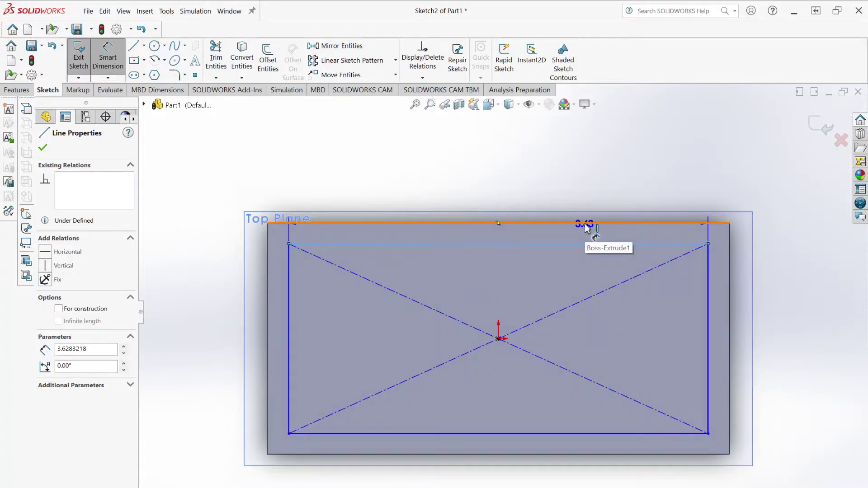
pyautogui.click(585, 224)
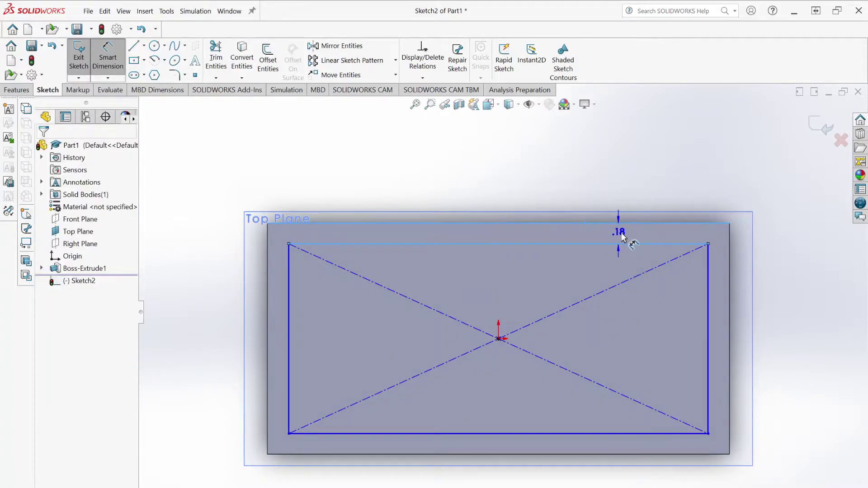
pyautogui.click(784, 239)
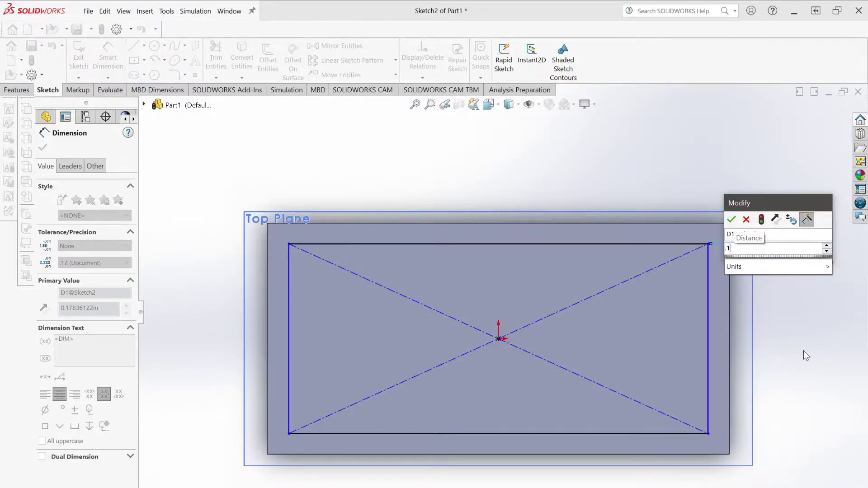
pyautogui.press('Return')
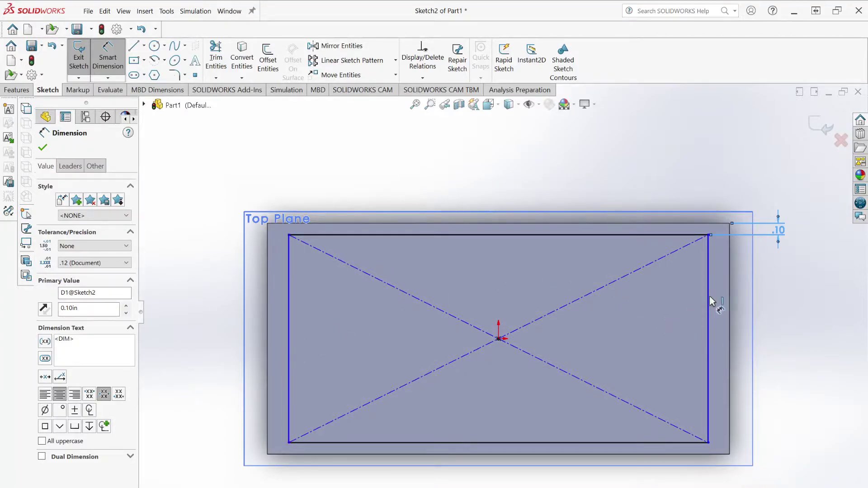
# - Dimension the gap between the inner rectangle's right line and the block's right edge as 0.10 in and finish dimensioning
pyautogui.moveTo(720, 288); pyautogui.dragTo(729, 289)
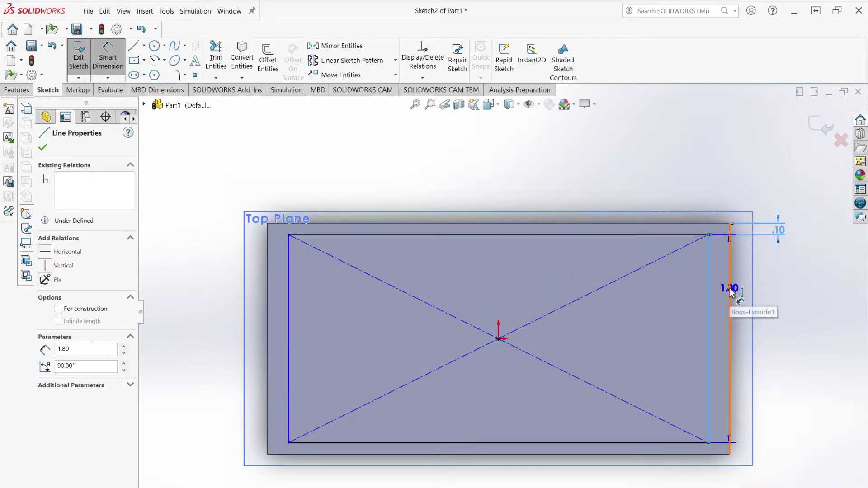
pyautogui.click(730, 291)
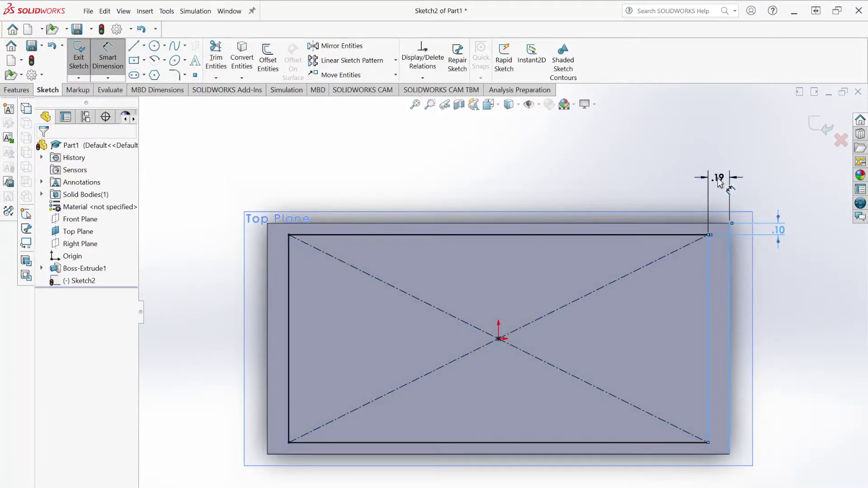
pyautogui.click(720, 182)
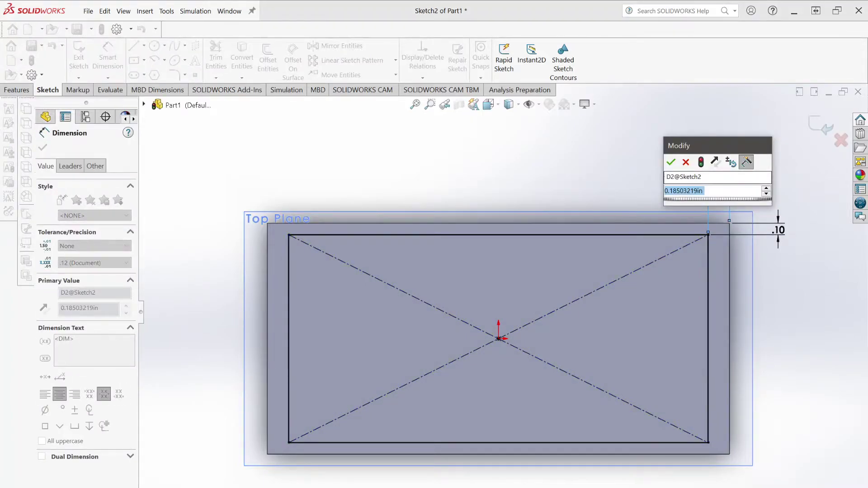
pyautogui.write('0.1')
pyautogui.press('Return')
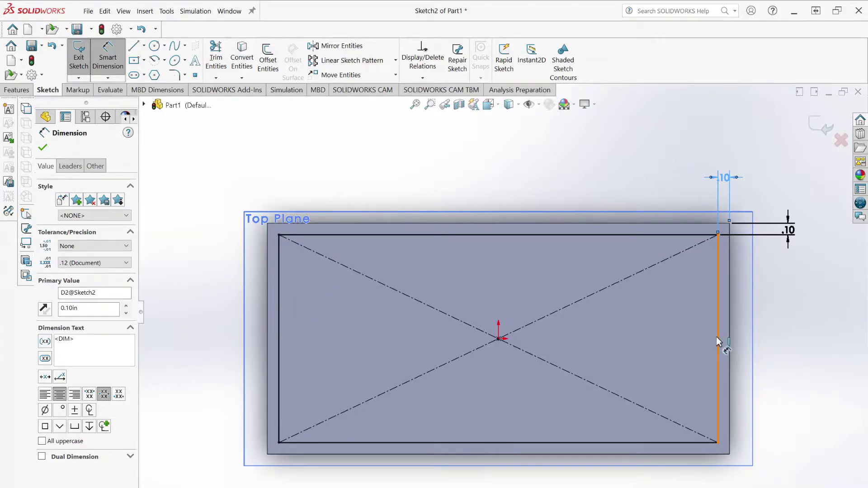
pyautogui.click(43, 148)
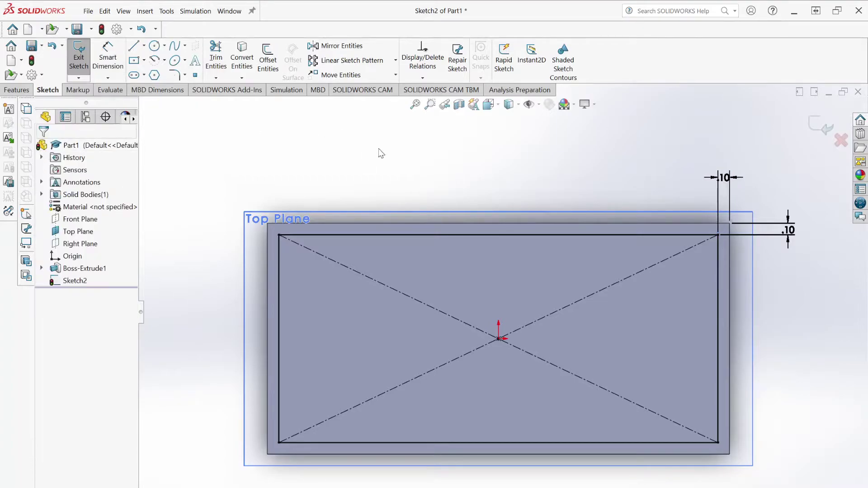
# - Delete the vertical 0.10 in gap dimension to test how the rectangle's upper line is constrained, and restore the dimension
pyautogui.click(374, 235)
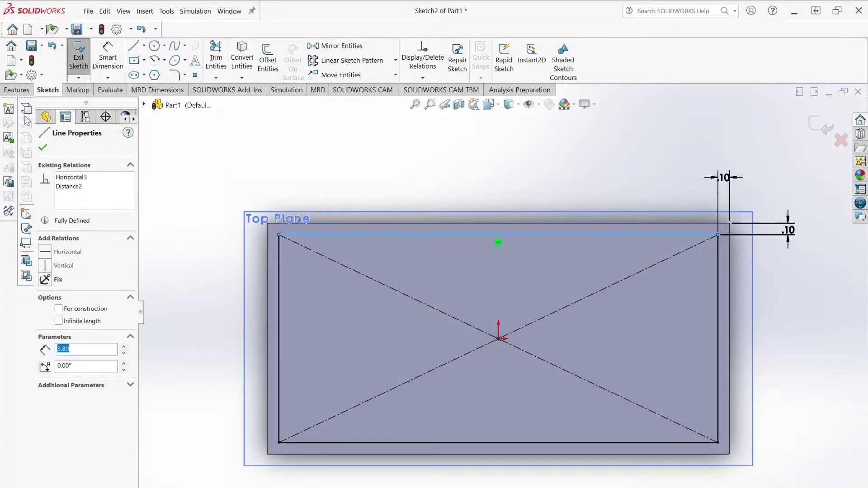
pyautogui.click(236, 149)
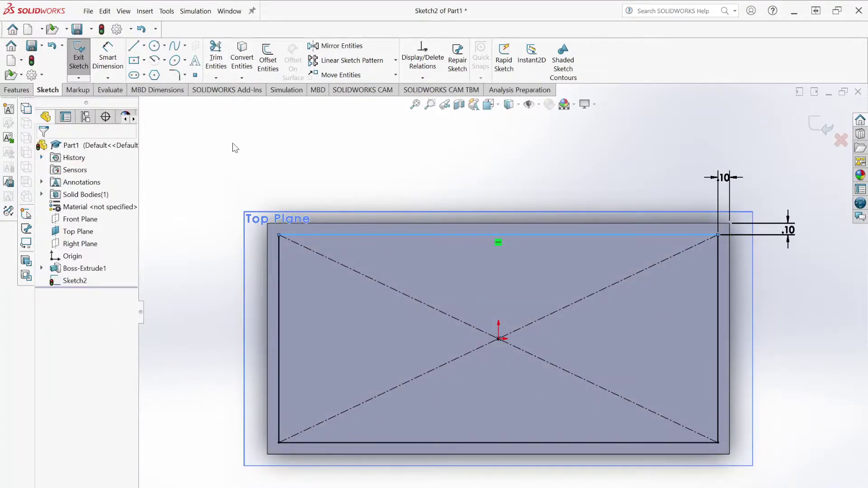
pyautogui.click(789, 231)
pyautogui.press('Delete')
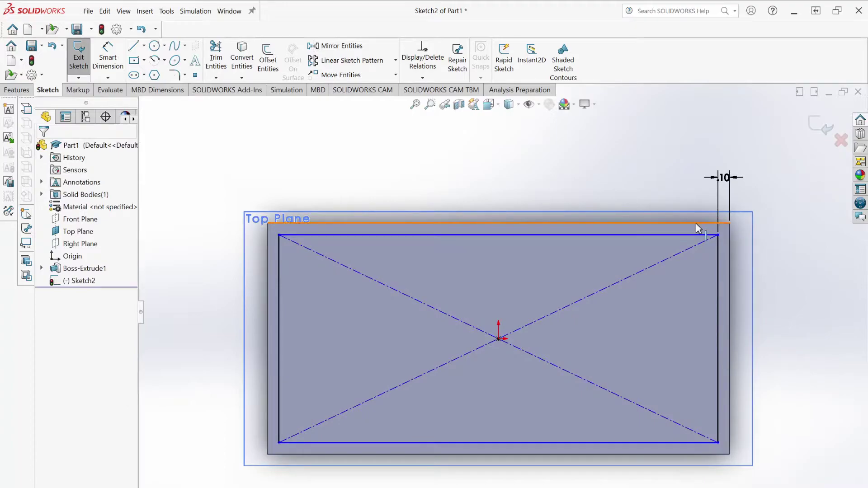
pyautogui.moveTo(565, 235)
pyautogui.mouseDown()
pyautogui.moveTo(565, 310)
pyautogui.moveTo(566, 120)
pyautogui.moveTo(565, 310)
pyautogui.moveTo(244, 121)
pyautogui.moveTo(430, 339)
pyautogui.moveTo(618, 179)
pyautogui.mouseUp()
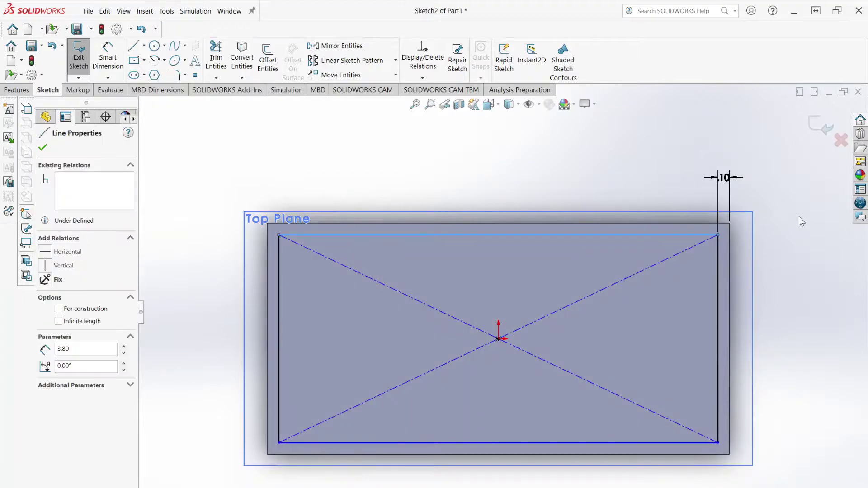
pyautogui.click(793, 264)
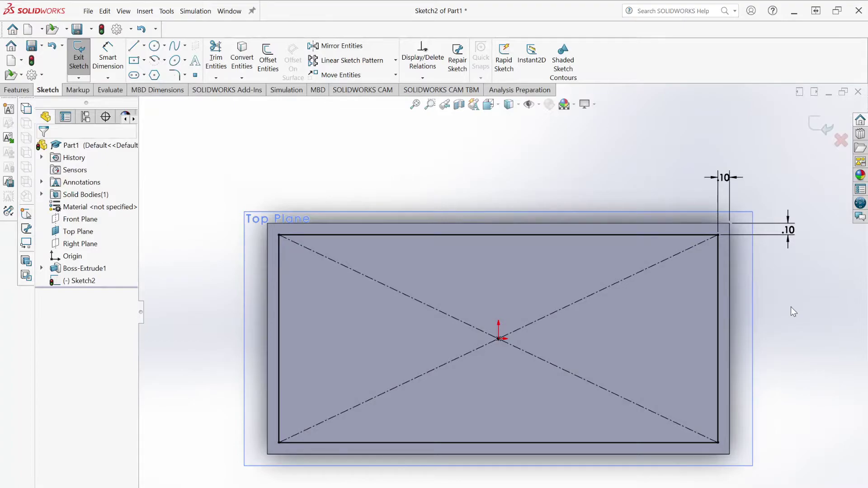
# - Exit the sketch, start an Extruded Cut from the inner rectangle and inspect its preview from several angles
pyautogui.click(819, 129)
pyautogui.moveTo(508, 444)
pyautogui.mouseDown(button='middle')
pyautogui.moveTo(497, 317)
pyautogui.moveTo(505, 296)
pyautogui.mouseUp(button='middle')
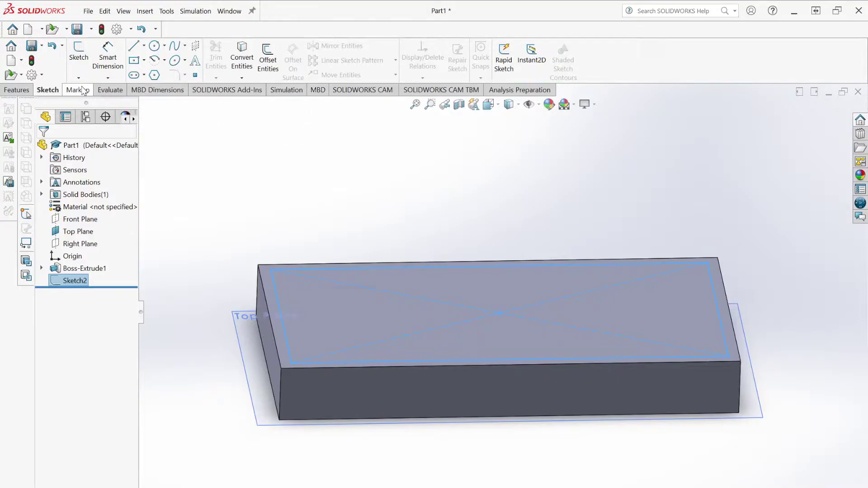
pyautogui.click(6, 92)
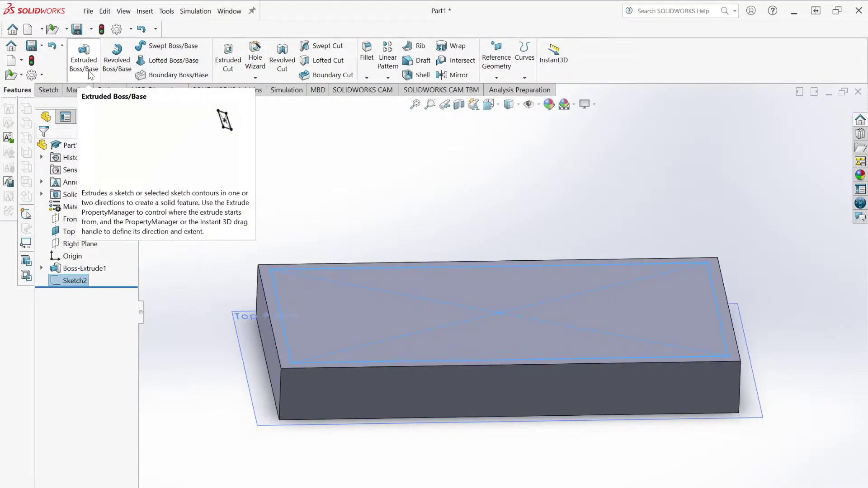
pyautogui.click(224, 54)
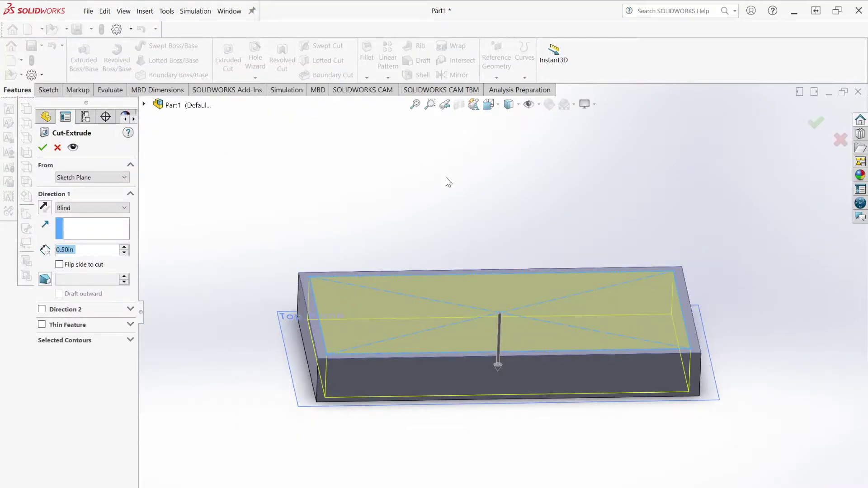
pyautogui.moveTo(448, 182); pyautogui.dragTo(486, 300, button='middle')
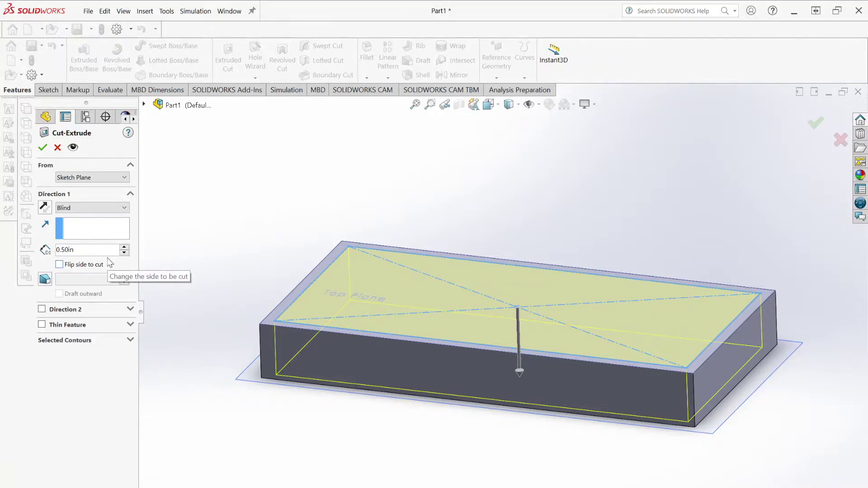
pyautogui.scroll(-2, 574, 409)
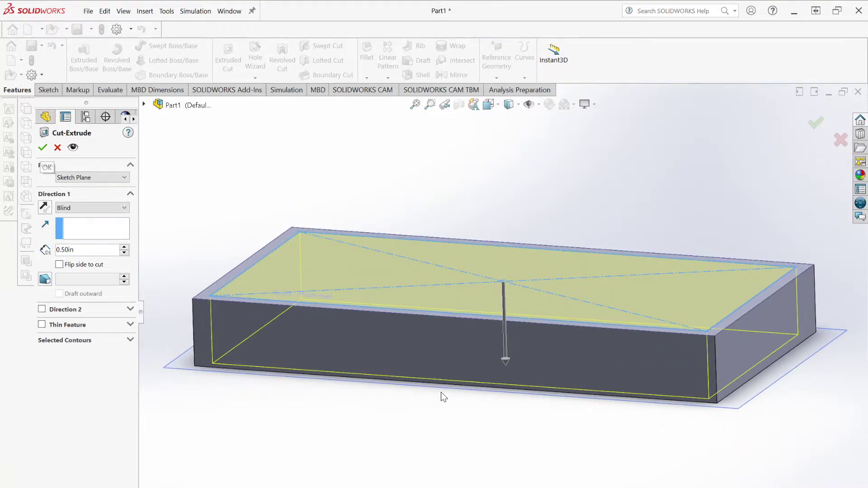
pyautogui.moveTo(442, 398); pyautogui.dragTo(462, 305, button='middle')
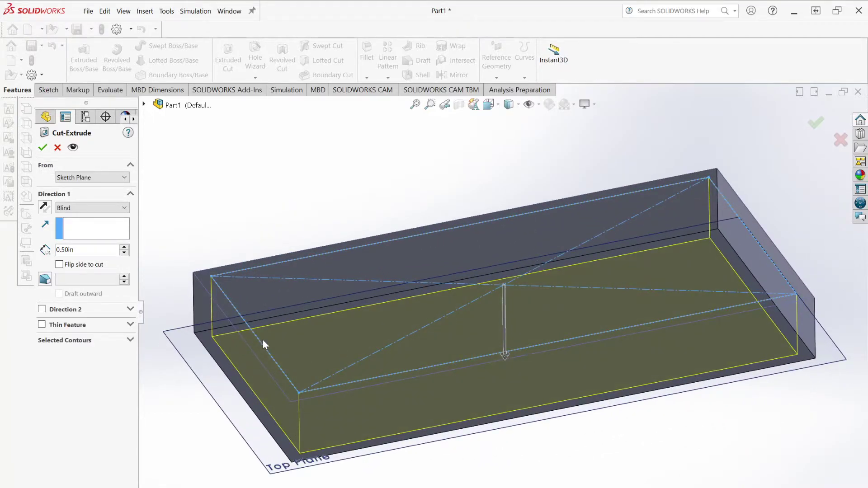
pyautogui.moveTo(263, 345); pyautogui.dragTo(473, 398, button='middle')
pyautogui.scroll(-3, 517, 364)
pyautogui.scroll(5, 465, 412)
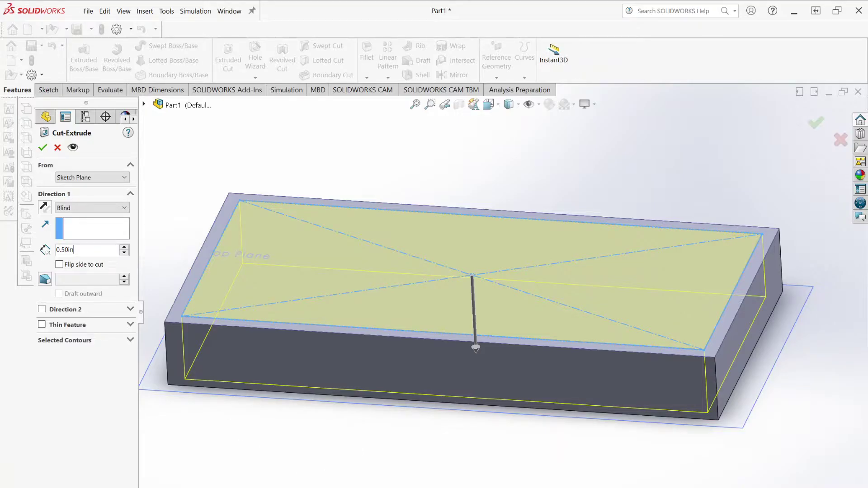
# - Set the blind cut depth to 0.40 in and complete the pocket
pyautogui.rightClick(65, 250)
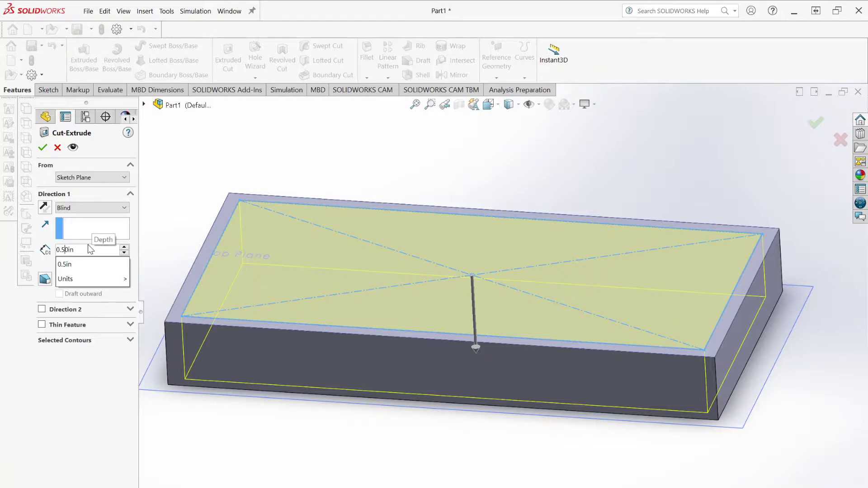
pyautogui.press('BackSpace')
pyautogui.write('4')
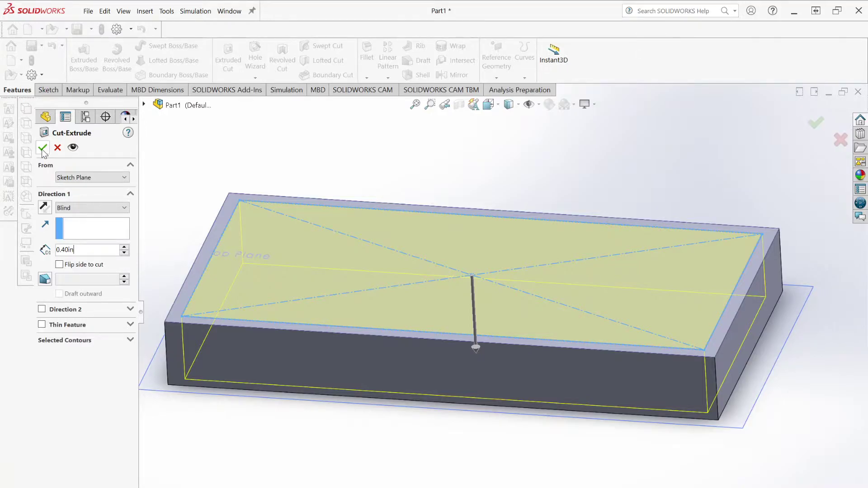
pyautogui.press('Return')
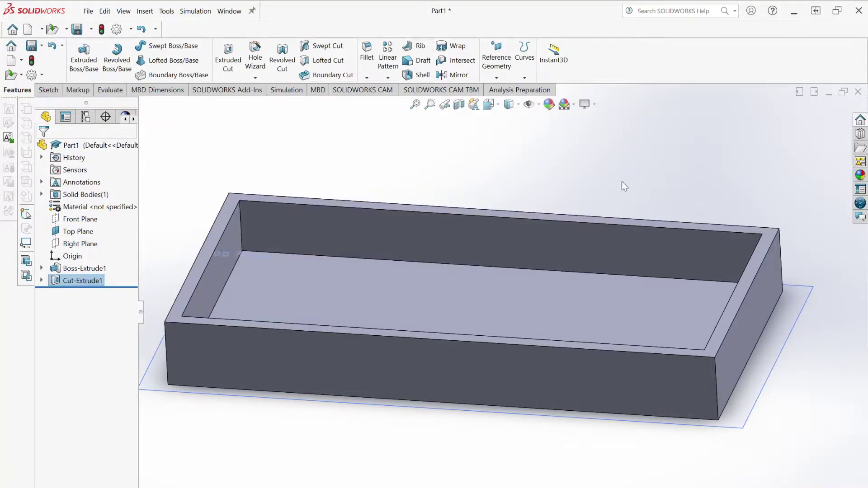
# - Start a symmetric 0.10 in fillet on two outer vertical corner edges at one short end and the bottom edge between them
pyautogui.scroll(-3, 485, 172)
pyautogui.scroll(5, 486, 173)
pyautogui.moveTo(486, 173); pyautogui.dragTo(525, 278, button='middle')
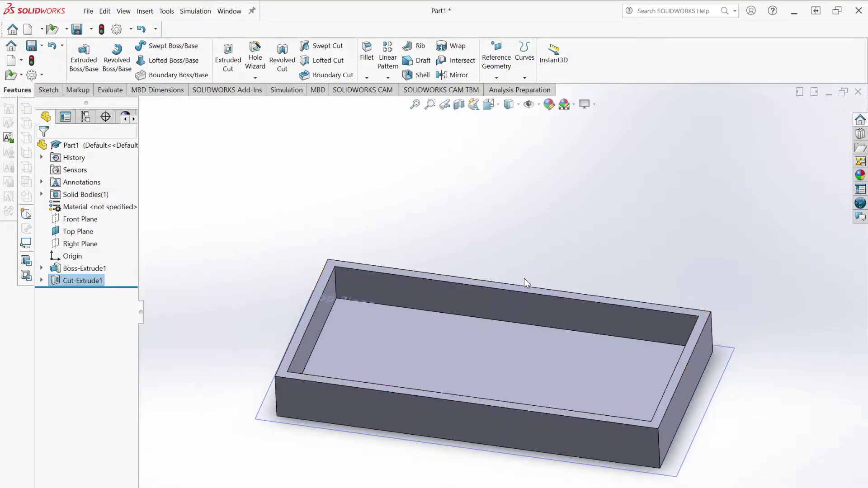
pyautogui.hotkey('ctrl', '7')
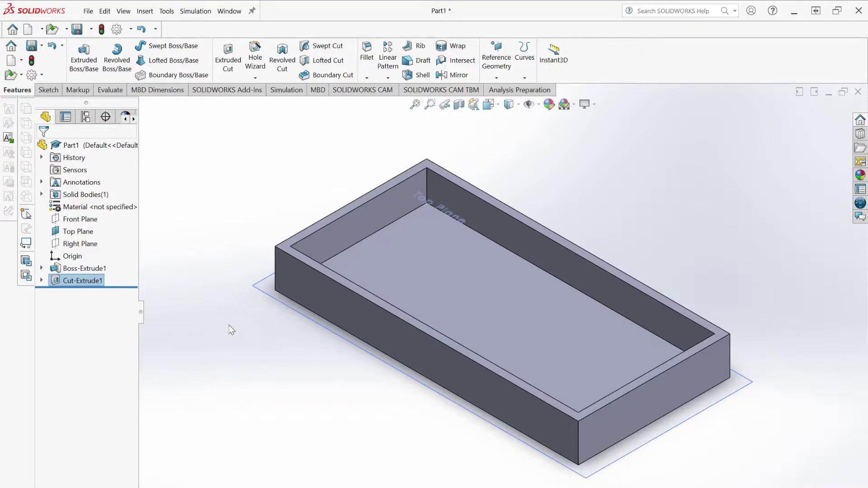
pyautogui.click(365, 59)
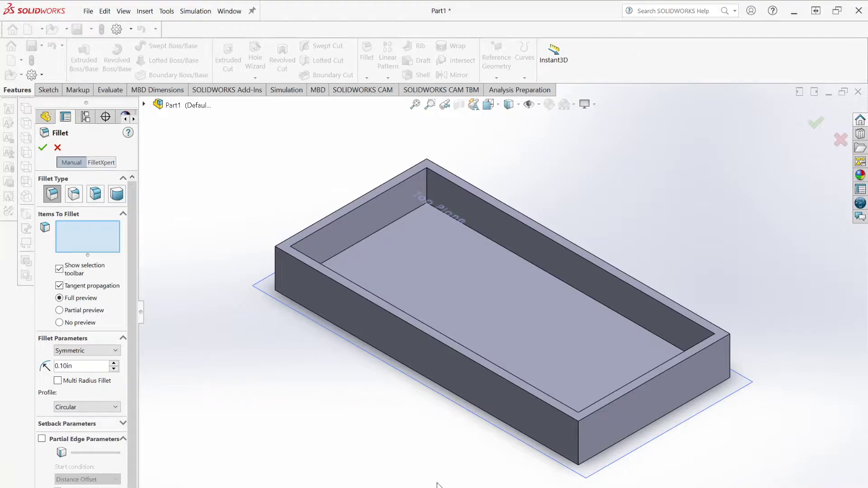
pyautogui.scroll(-5, 624, 454)
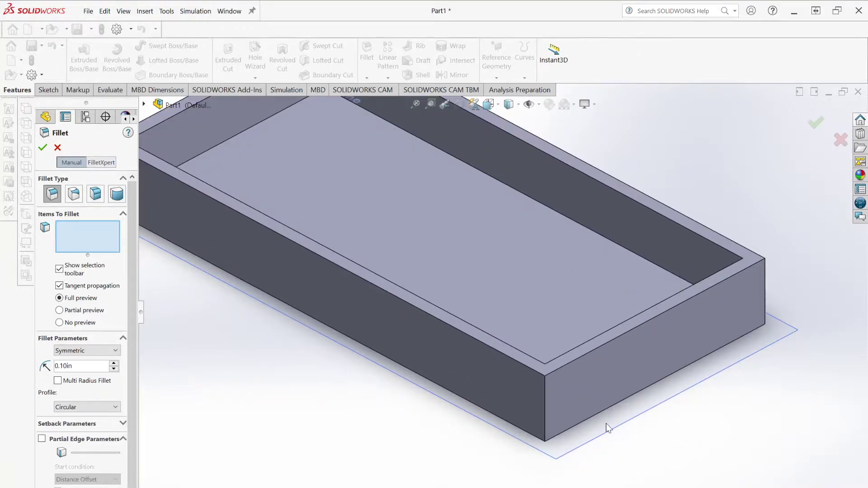
pyautogui.click(544, 403)
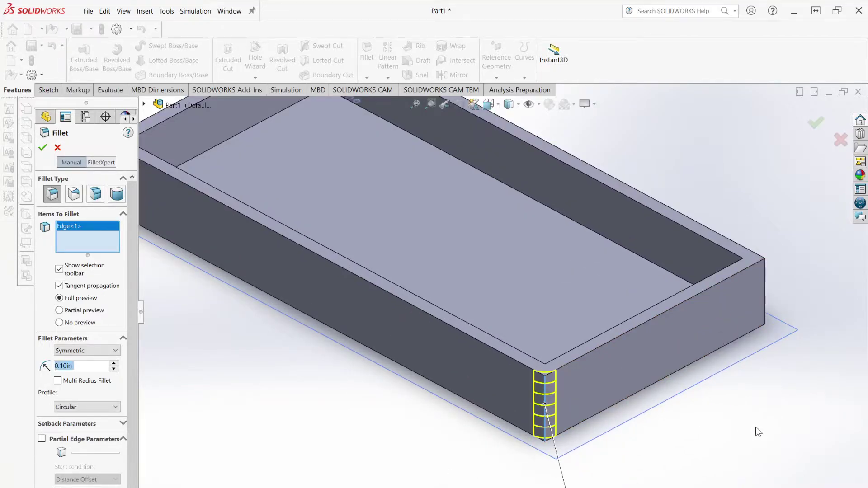
pyautogui.click(766, 294)
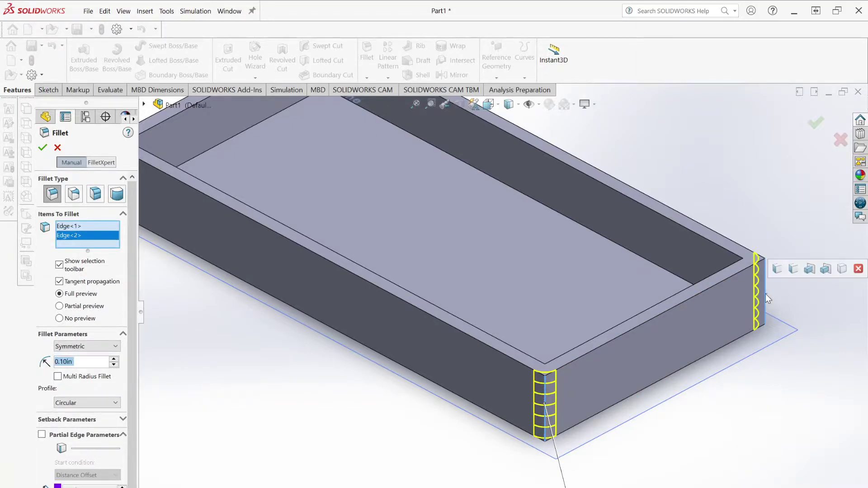
pyautogui.click(729, 342)
# - Add the remaining outer vertical corner edges and outer bottom edges of the tray to the 0.10 in fillet
pyautogui.moveTo(737, 409); pyautogui.dragTo(620, 387, button='middle')
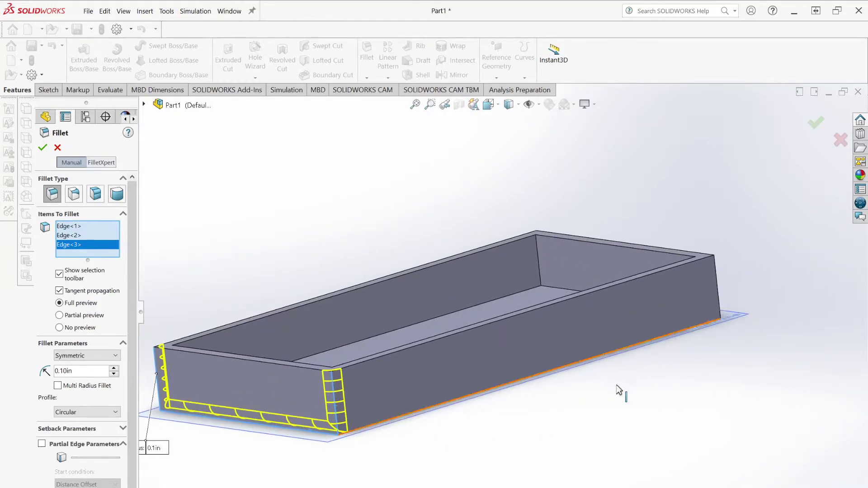
pyautogui.click(582, 362)
pyautogui.moveTo(616, 388); pyautogui.dragTo(465, 361, button='middle')
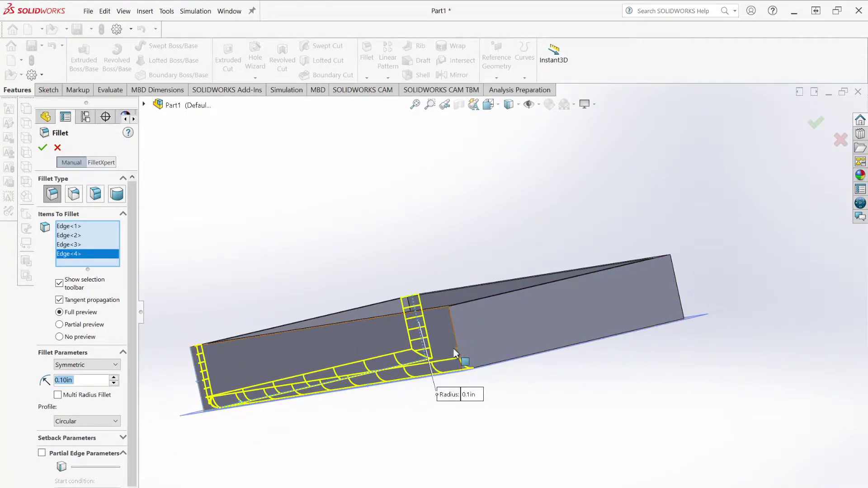
pyautogui.click(462, 359)
pyautogui.moveTo(546, 359); pyautogui.dragTo(529, 374, button='middle')
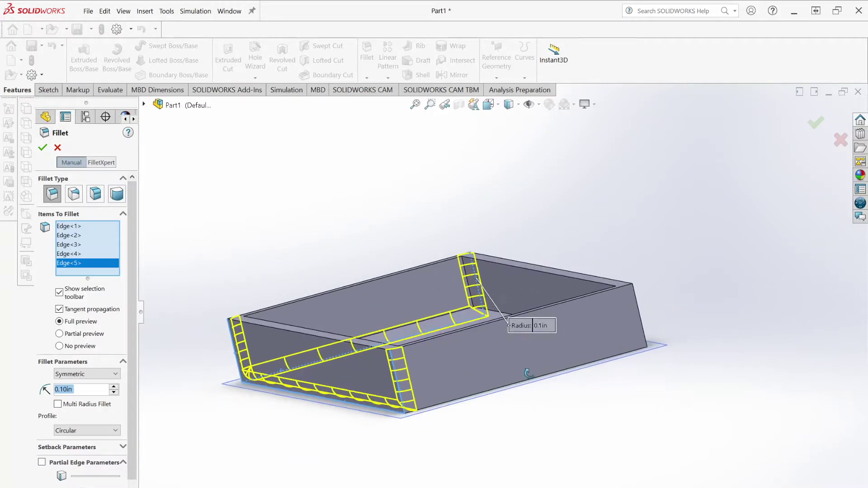
pyautogui.click(517, 388)
pyautogui.moveTo(589, 404); pyautogui.dragTo(523, 428, button='middle')
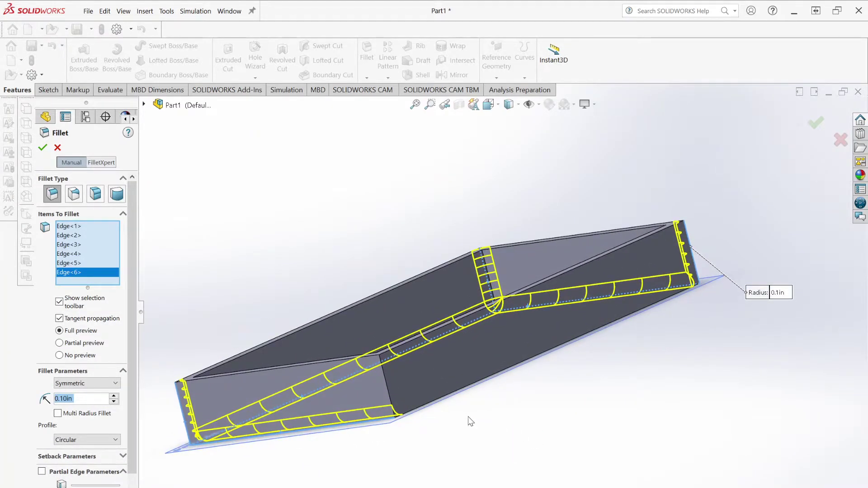
pyautogui.click(431, 397)
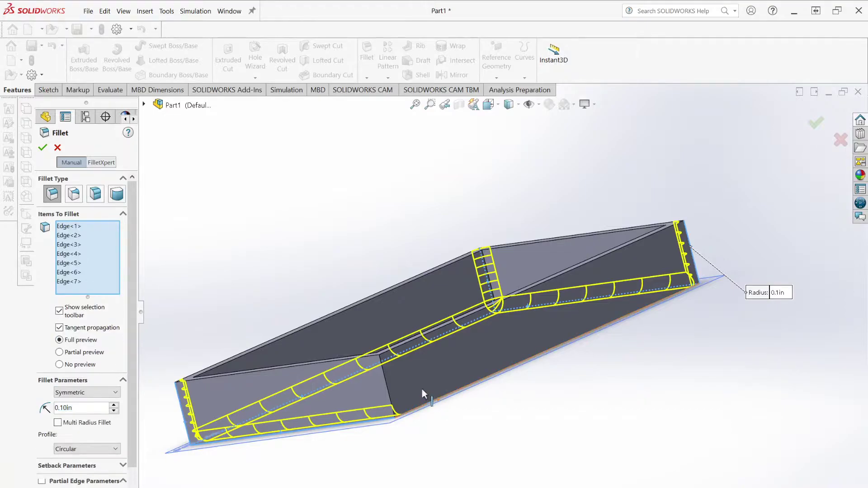
pyautogui.click(388, 384)
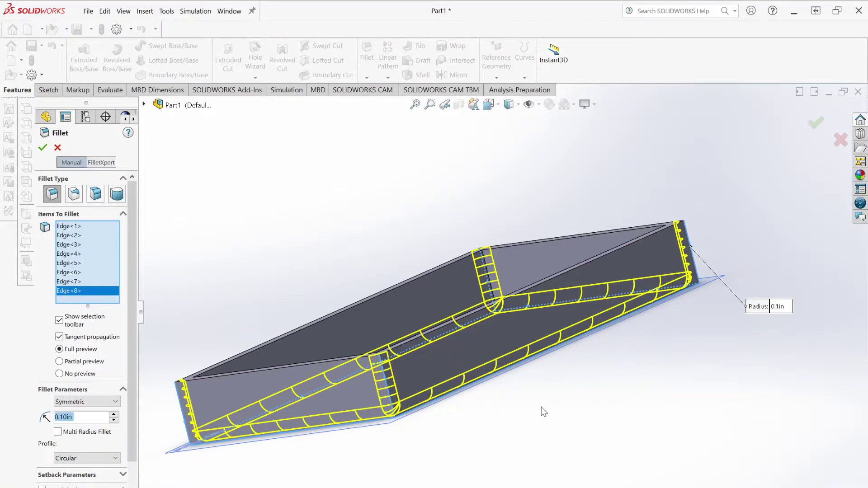
pyautogui.scroll(-2, 591, 400)
pyautogui.scroll(4, 579, 384)
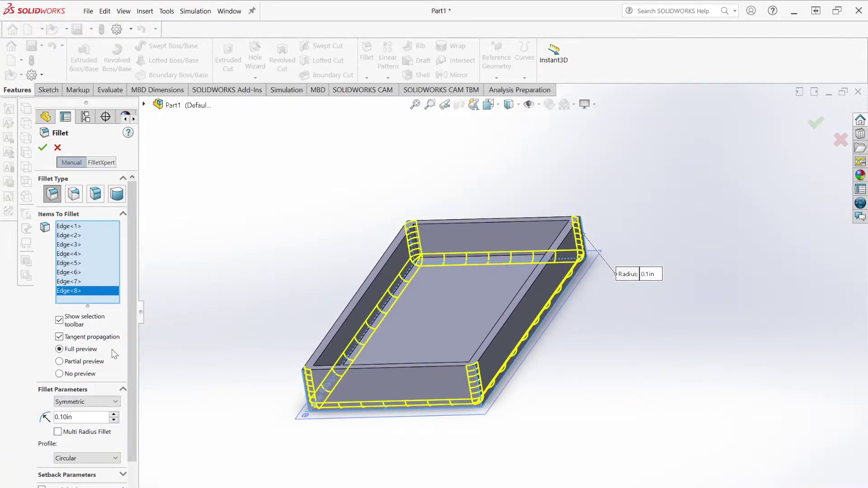
# - Compare the fillet's partial preview and no preview options, and return to full preview
pyautogui.click(60, 361)
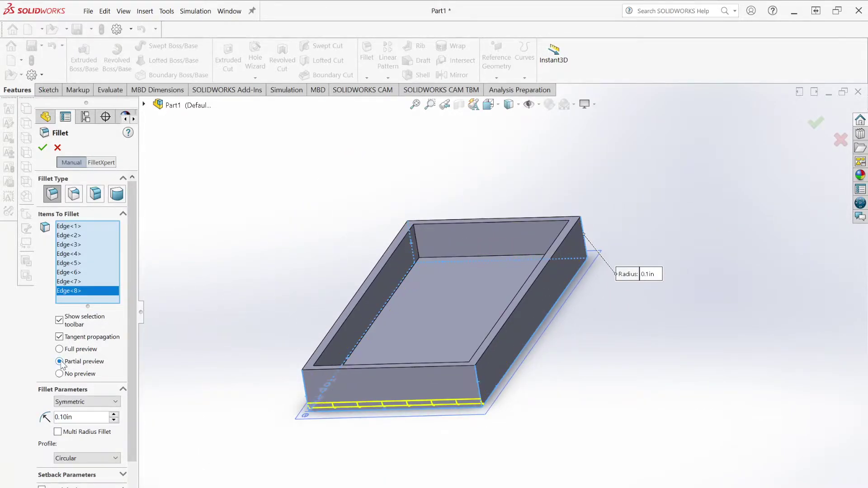
pyautogui.click(61, 374)
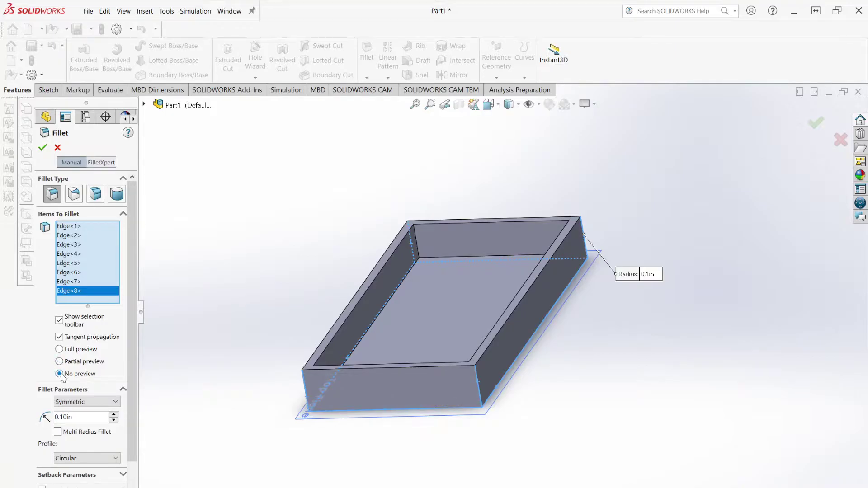
pyautogui.click(60, 351)
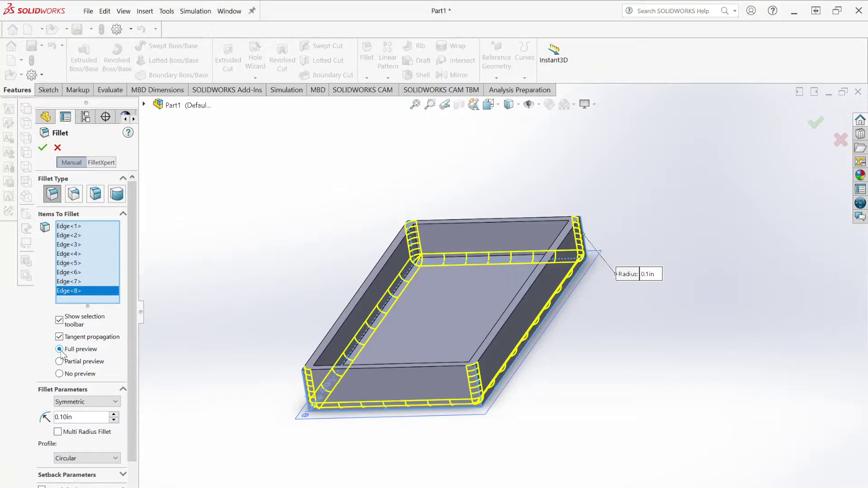
# - Complete the symmetric 0.10 in fillet on the eight outer edges and show the tray in isometric view
pyautogui.moveTo(381, 432); pyautogui.dragTo(350, 445, button='middle')
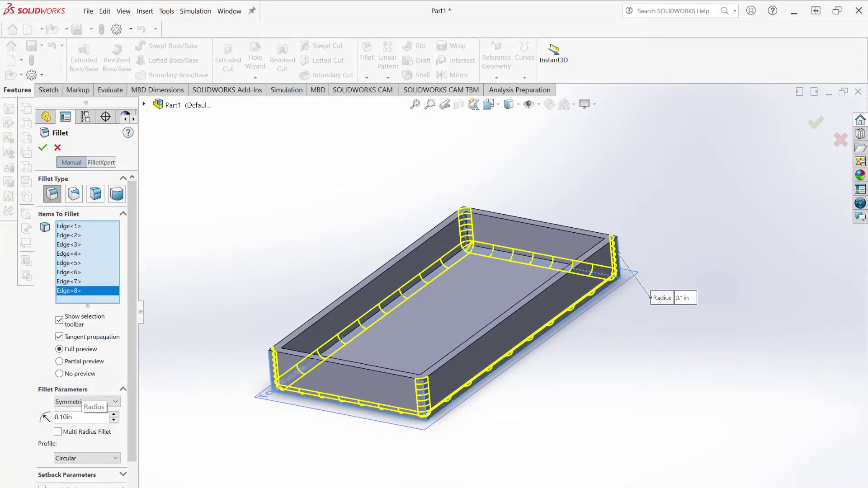
pyautogui.scroll(-1, 304, 262)
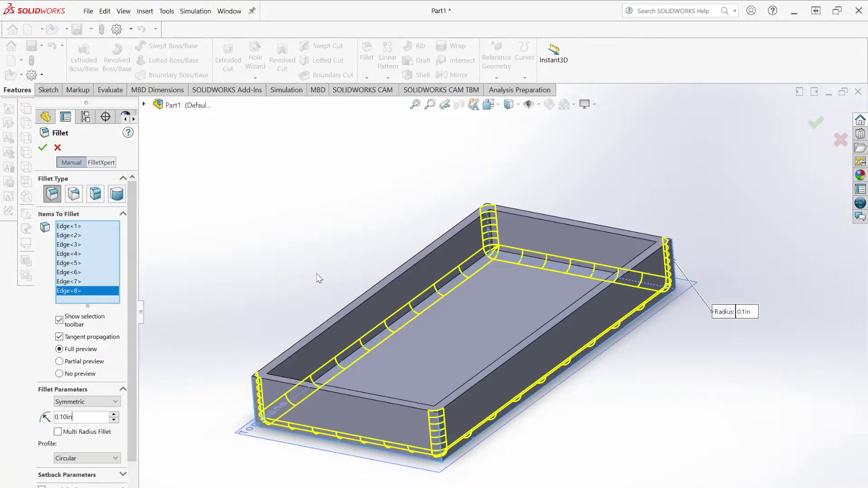
pyautogui.moveTo(316, 273); pyautogui.dragTo(187, 284, button='middle')
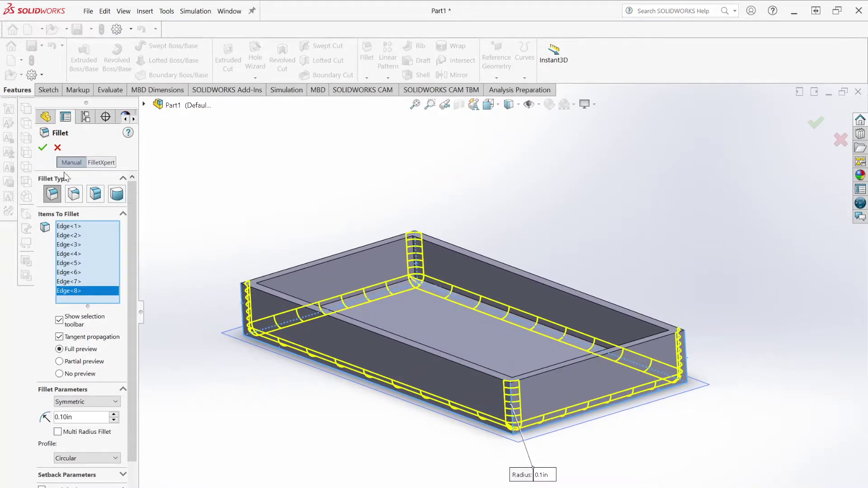
pyautogui.click(42, 147)
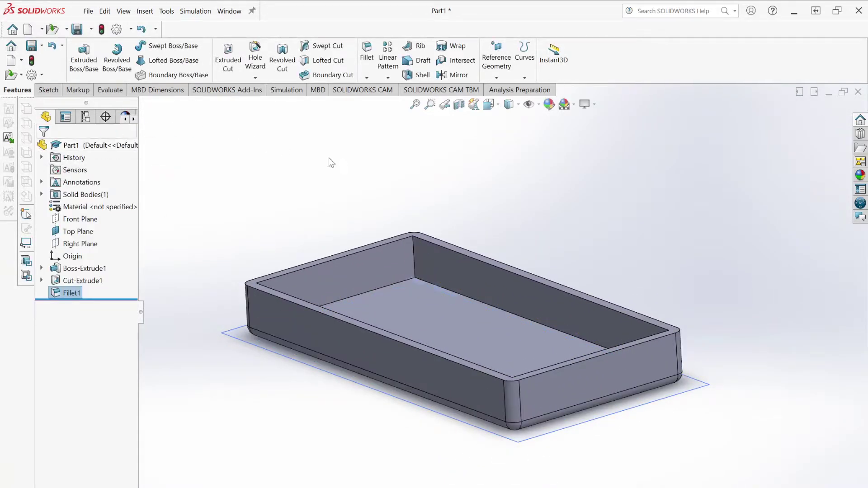
pyautogui.scroll(-3, 663, 428)
pyautogui.moveTo(663, 428); pyautogui.dragTo(339, 194, button='middle')
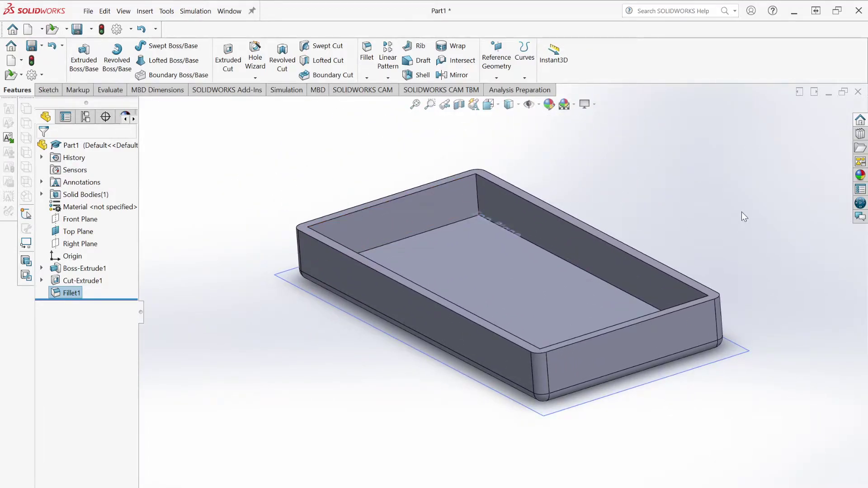
pyautogui.hotkey('ctrl', '7')
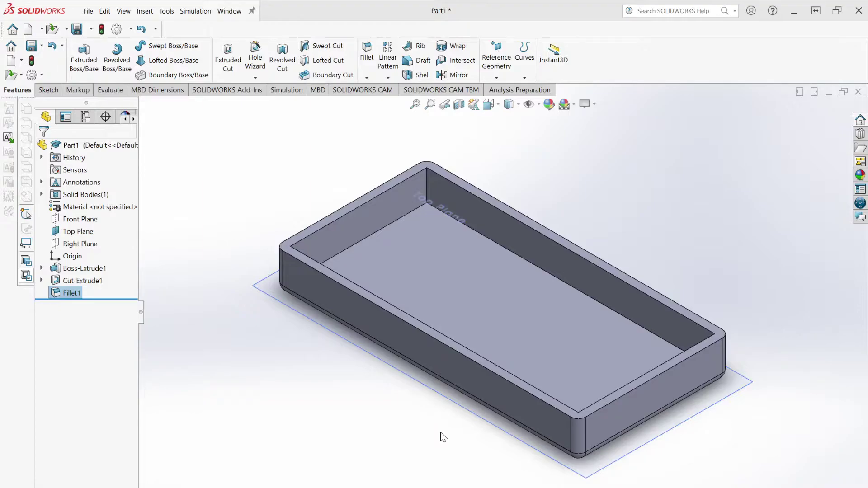
# - Start a sketch on the tray's long outer side face and orient the view normal to it
pyautogui.moveTo(443, 437); pyautogui.dragTo(409, 322, button='middle')
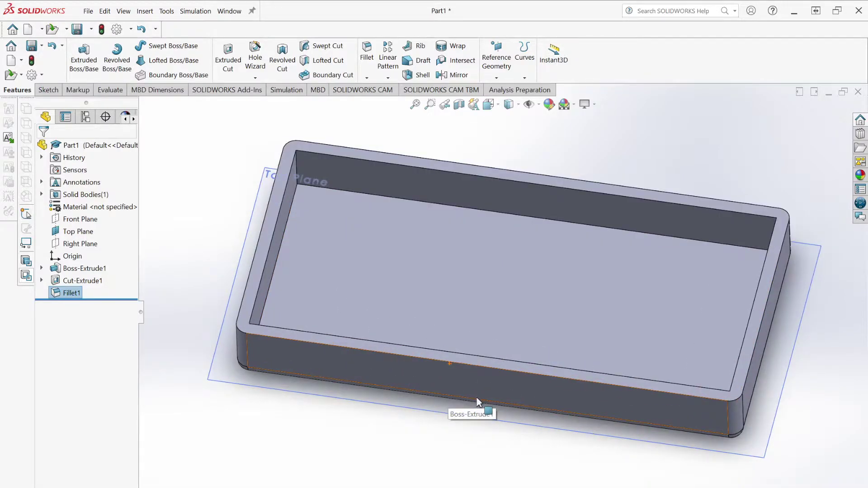
pyautogui.moveTo(476, 397); pyautogui.dragTo(473, 327, button='middle')
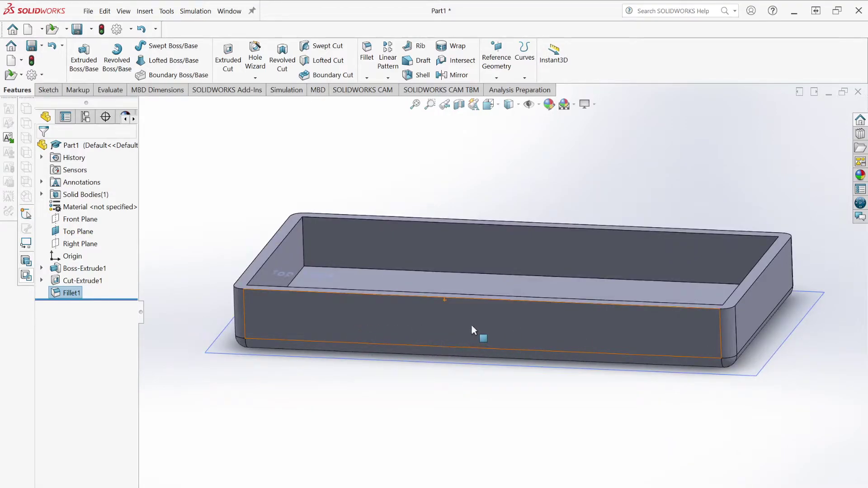
pyautogui.moveTo(474, 340); pyautogui.dragTo(500, 345, button='middle')
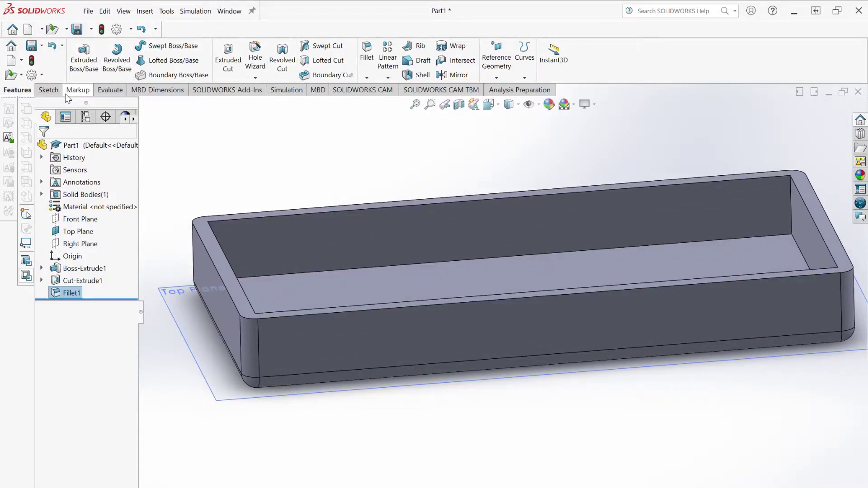
pyautogui.click(49, 90)
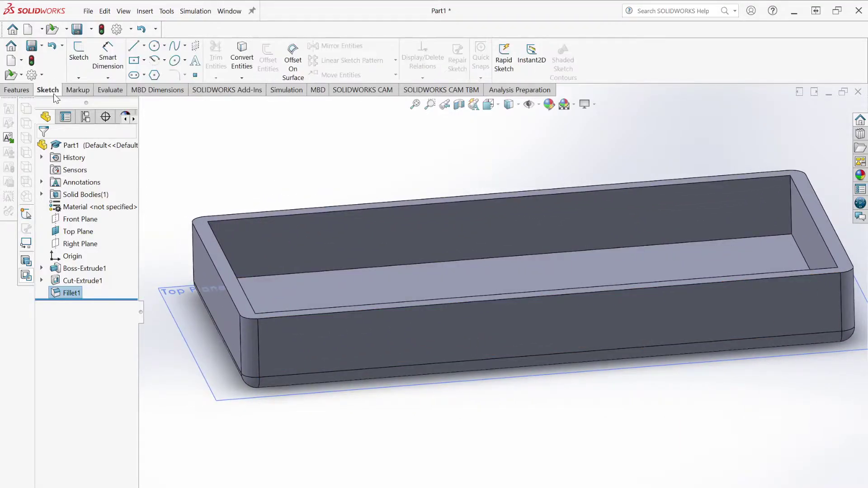
pyautogui.click(78, 56)
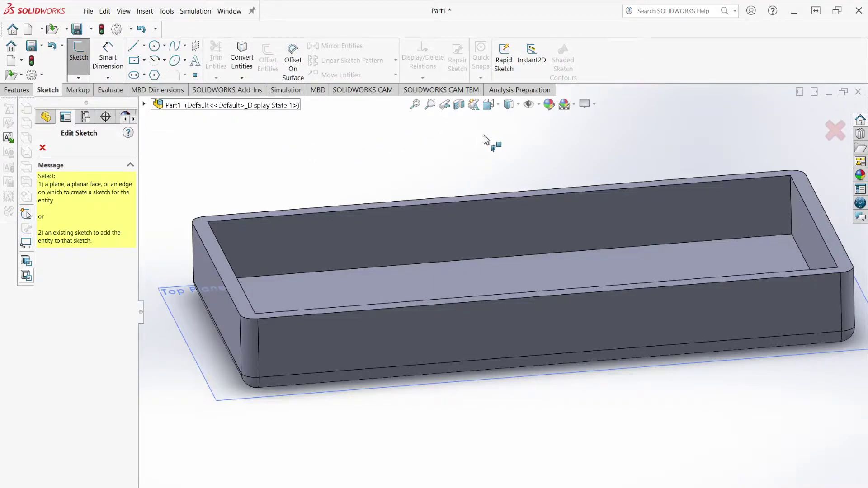
pyautogui.click(492, 332)
pyautogui.moveTo(587, 433); pyautogui.dragTo(588, 425, button='middle')
pyautogui.hotkey('ctrl', '8')
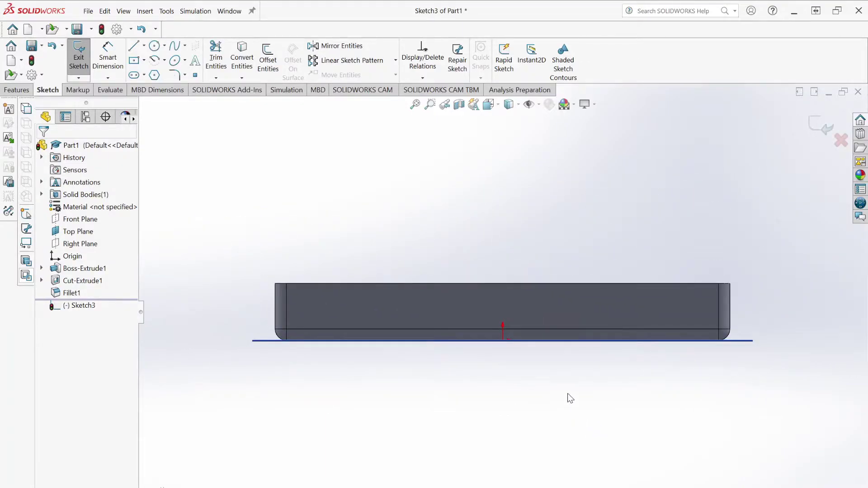
pyautogui.scroll(-3, 507, 262)
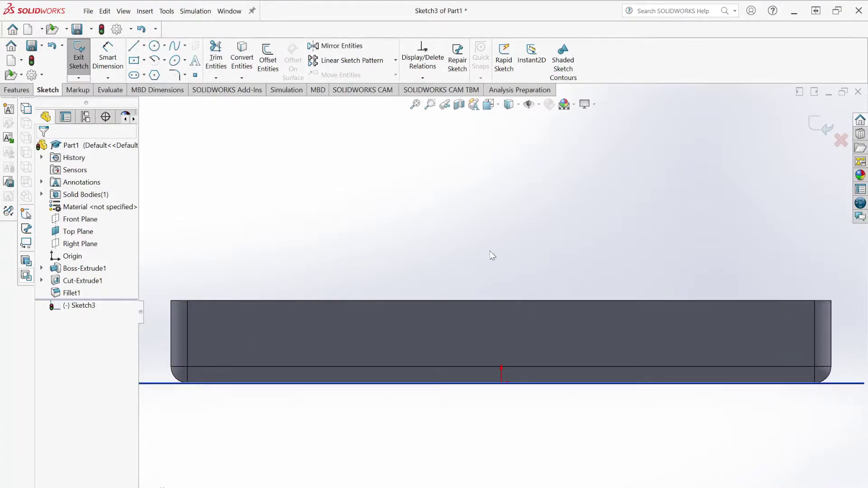
# - Try the Shaded and Hidden Lines Removed display styles, and switch the tray to Hidden Lines Visible
pyautogui.click(519, 105)
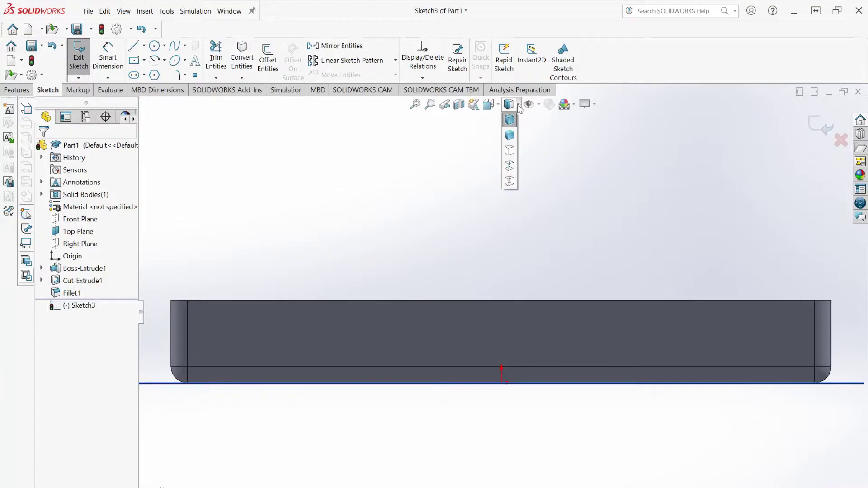
pyautogui.click(509, 135)
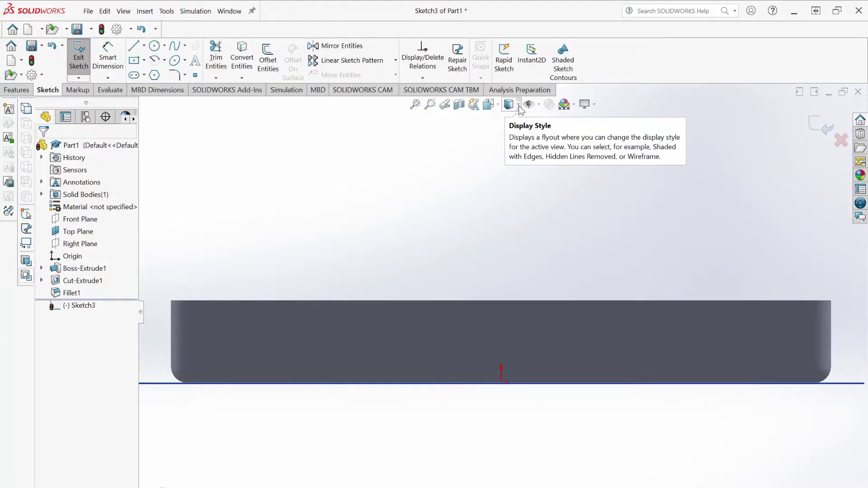
pyautogui.click(518, 105)
pyautogui.click(511, 152)
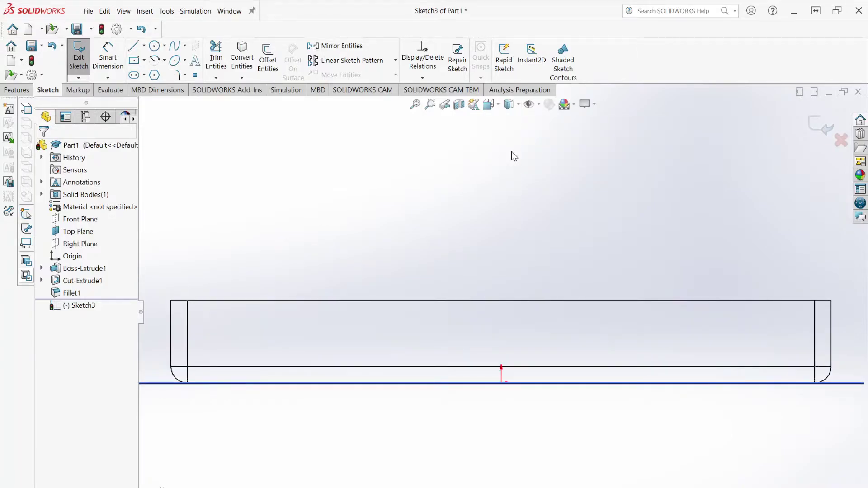
pyautogui.click(521, 111)
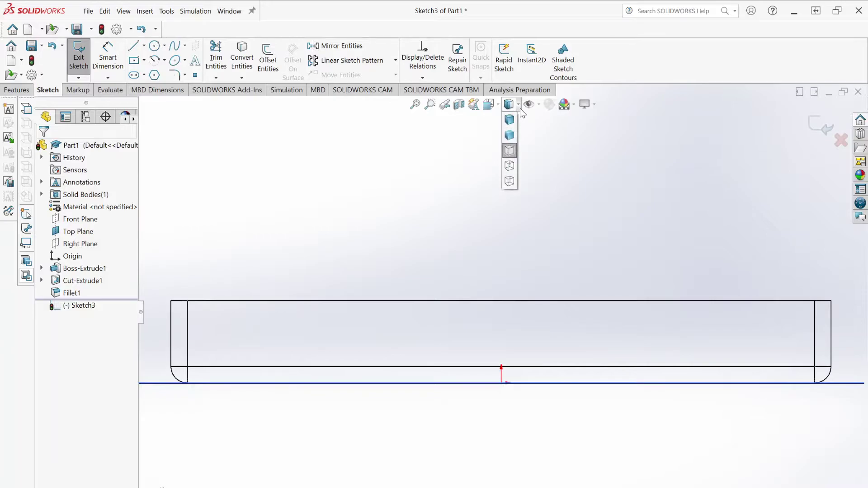
pyautogui.click(508, 167)
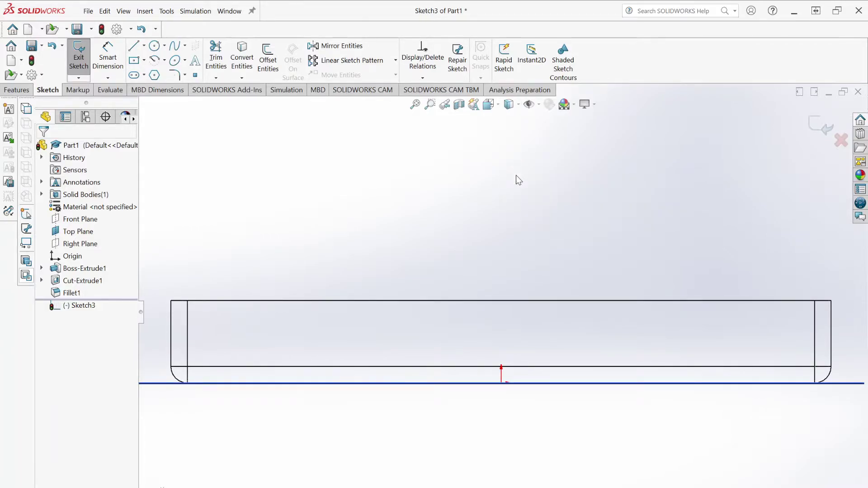
# - Examine the hidden pocket and fillet edges near one corner, and restore Shaded With Edges in the normal-to view
pyautogui.moveTo(513, 200); pyautogui.dragTo(486, 227, button='middle')
pyautogui.scroll(-3, 303, 349)
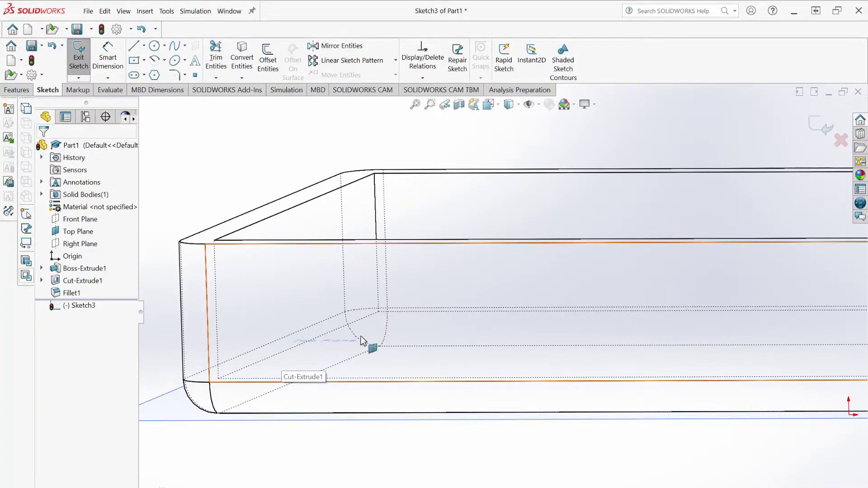
pyautogui.moveTo(401, 312); pyautogui.dragTo(400, 343, button='middle')
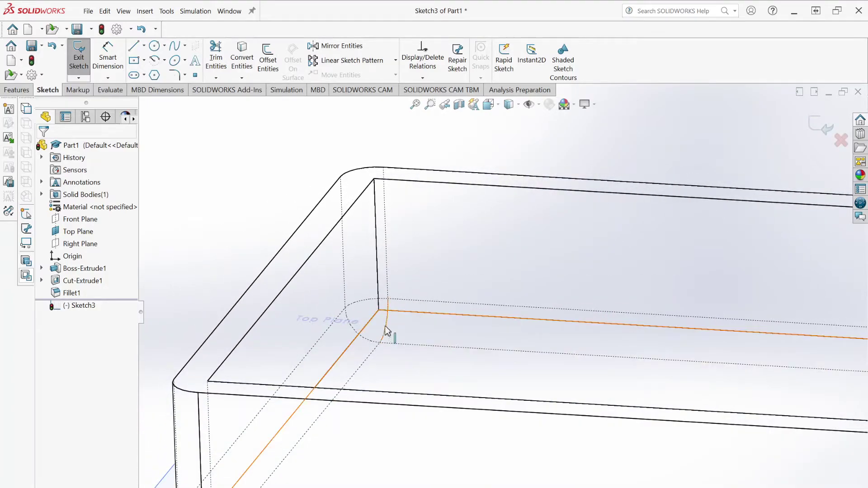
pyautogui.moveTo(449, 372); pyautogui.dragTo(290, 429, button='middle')
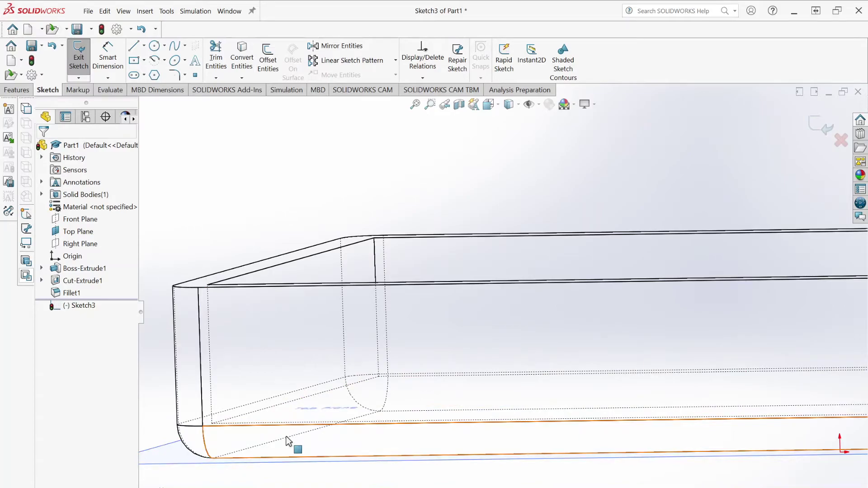
pyautogui.moveTo(330, 450); pyautogui.dragTo(348, 410, button='middle')
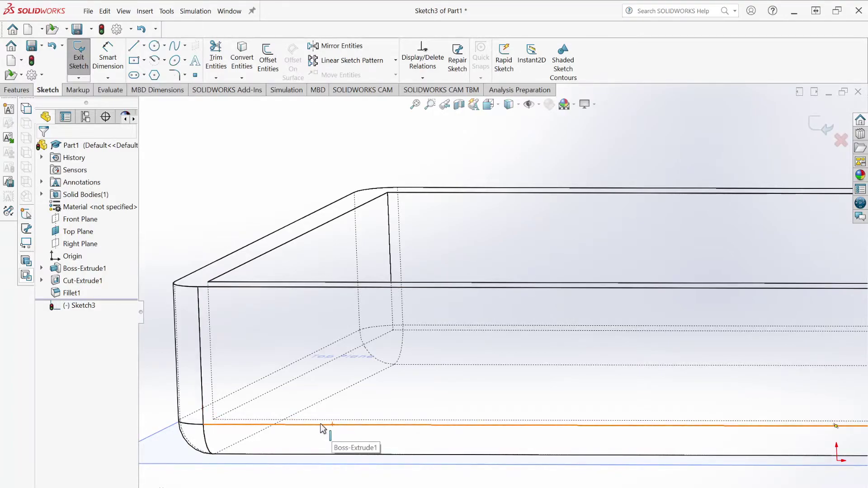
pyautogui.click(519, 108)
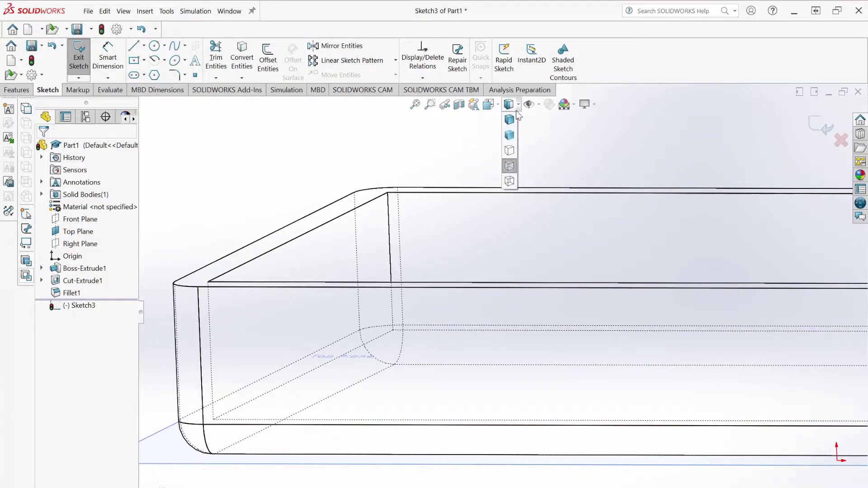
pyautogui.click(510, 119)
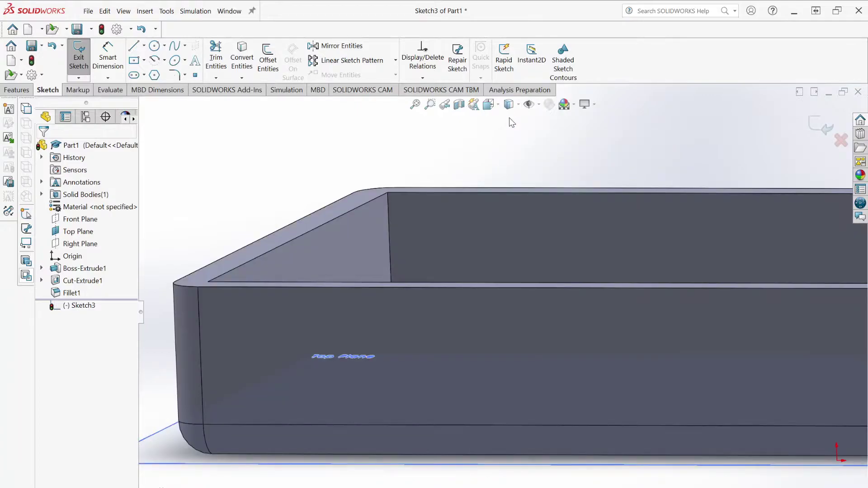
pyautogui.hotkey('ctrl', '8')
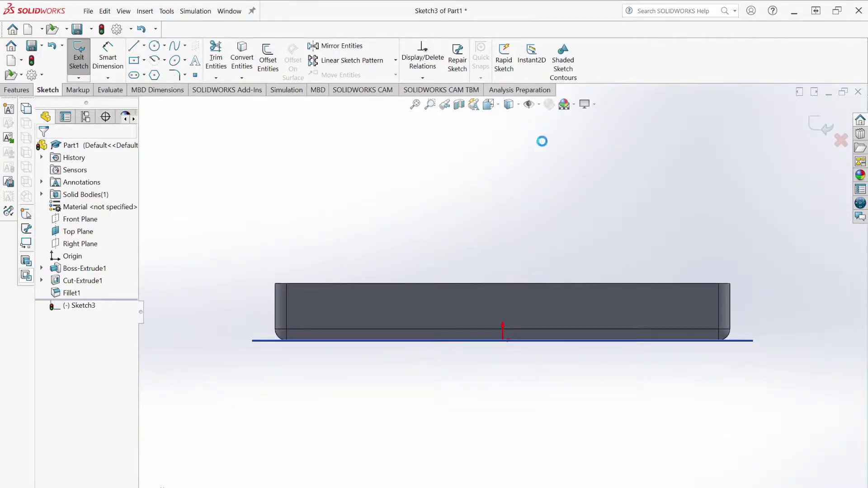
# - Sketch a corner rectangle about 1.57 in wide and 0.26 in high on the long side face, with its base on the lower fillet edge
pyautogui.press('f')
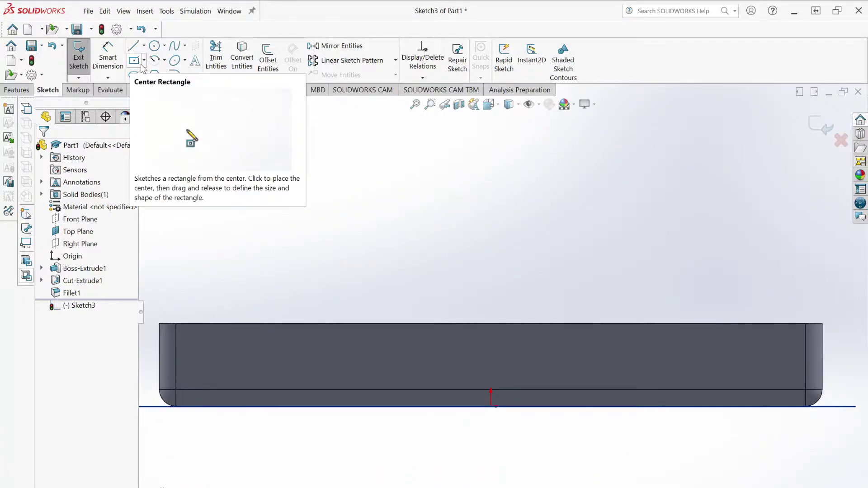
pyautogui.click(144, 60)
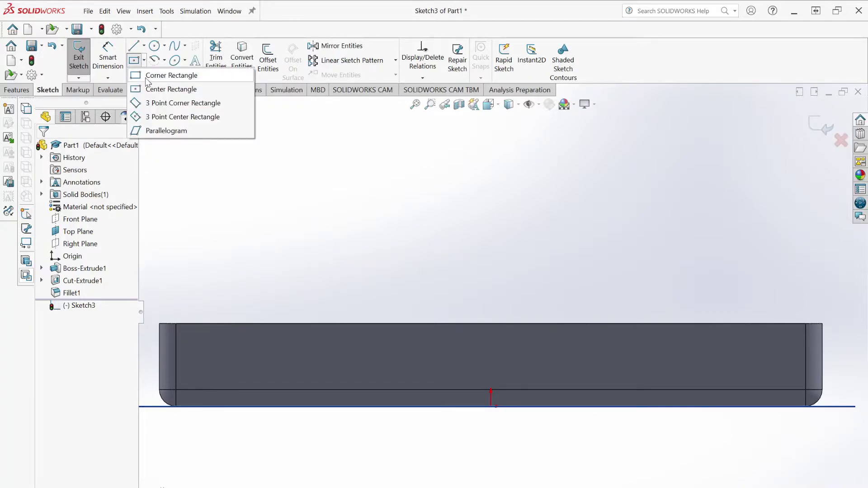
pyautogui.click(145, 75)
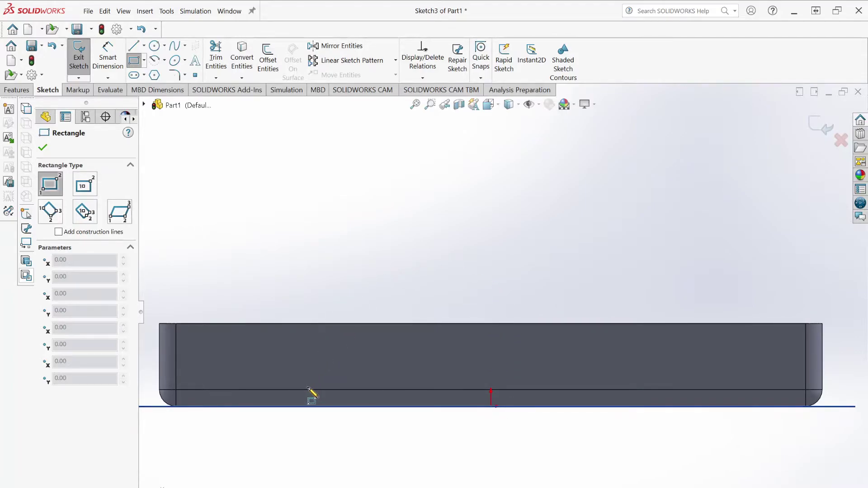
pyautogui.click(380, 391)
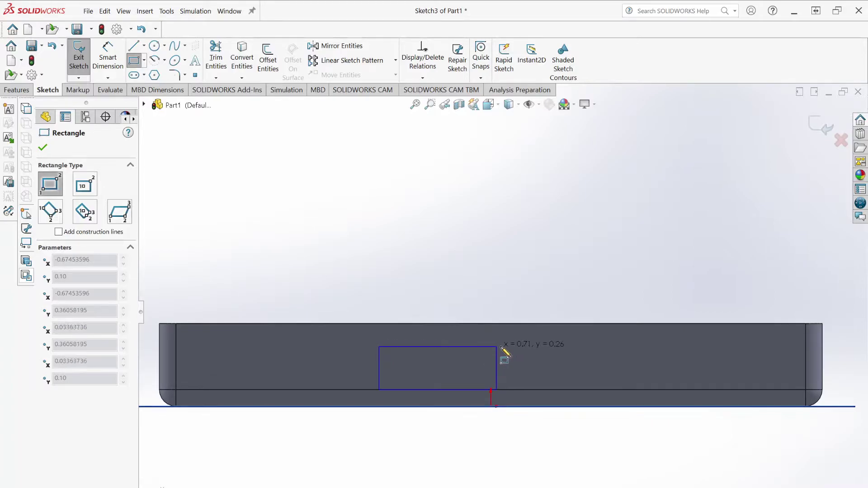
pyautogui.click(639, 348)
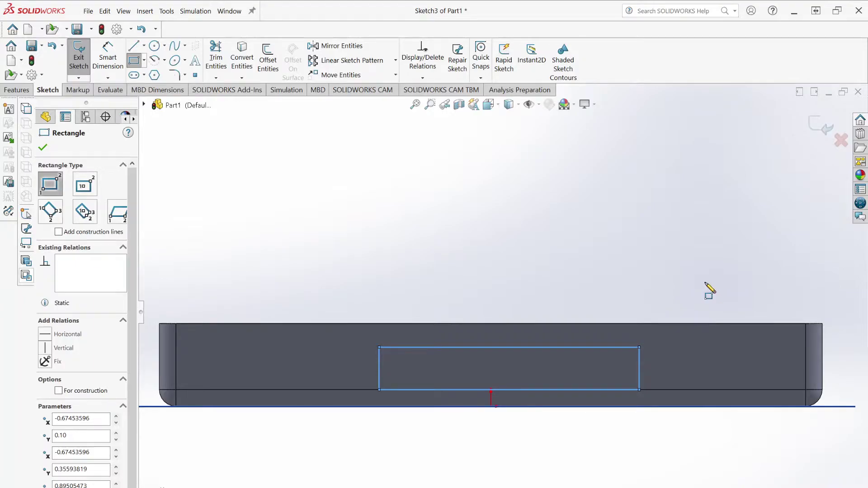
# - Dimension the rectangle's vertical side and set its height to 0.20 in
pyautogui.click(111, 58)
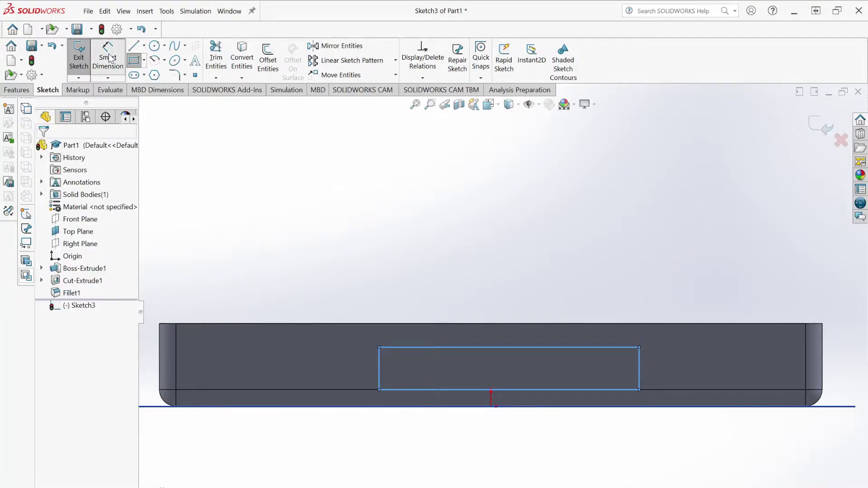
pyautogui.click(380, 369)
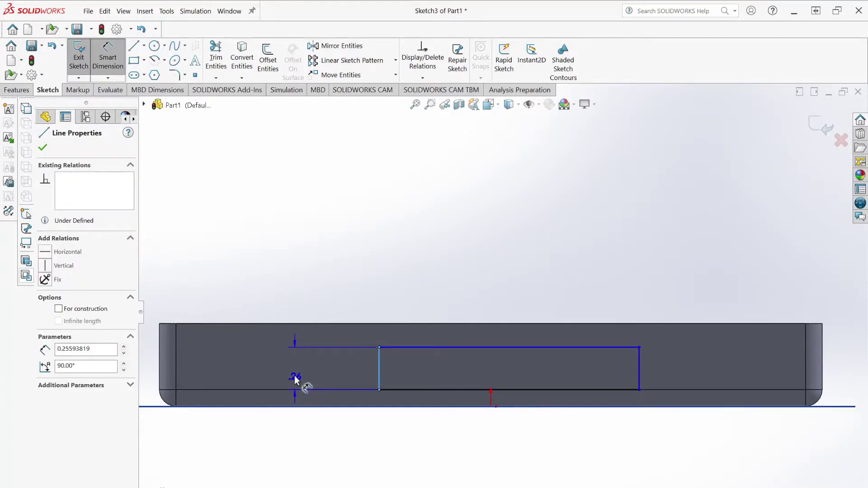
pyautogui.click(294, 376)
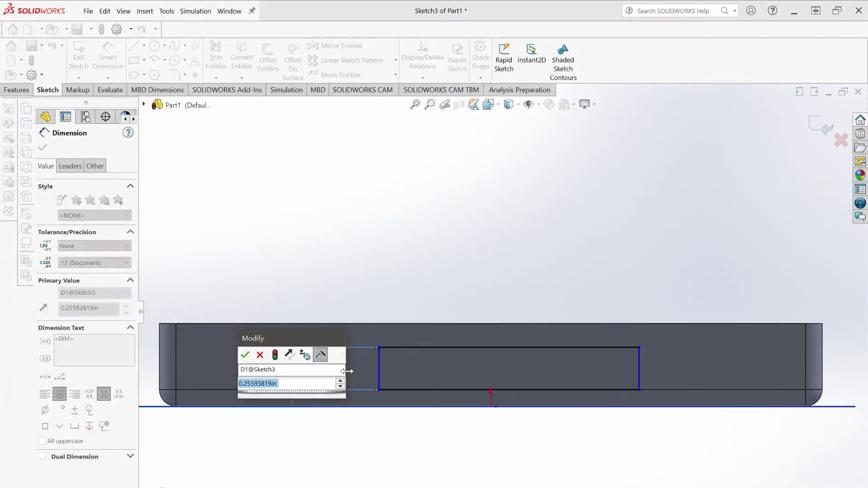
pyautogui.write('0.2')
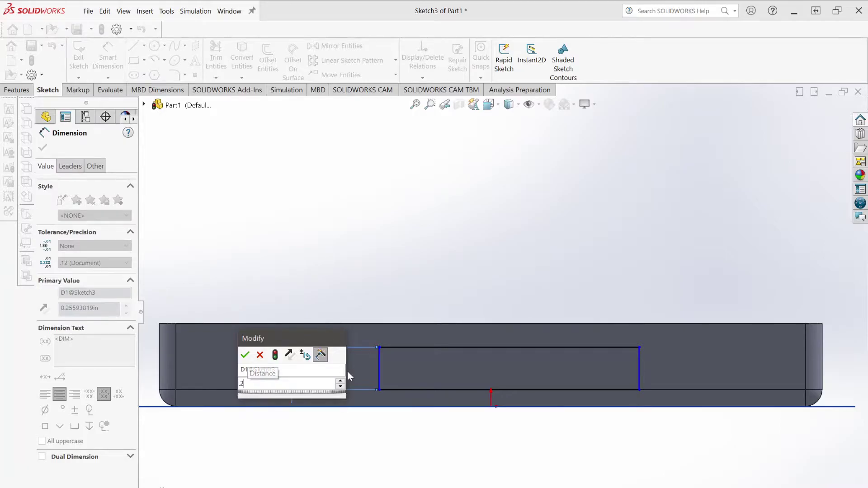
pyautogui.press('Return')
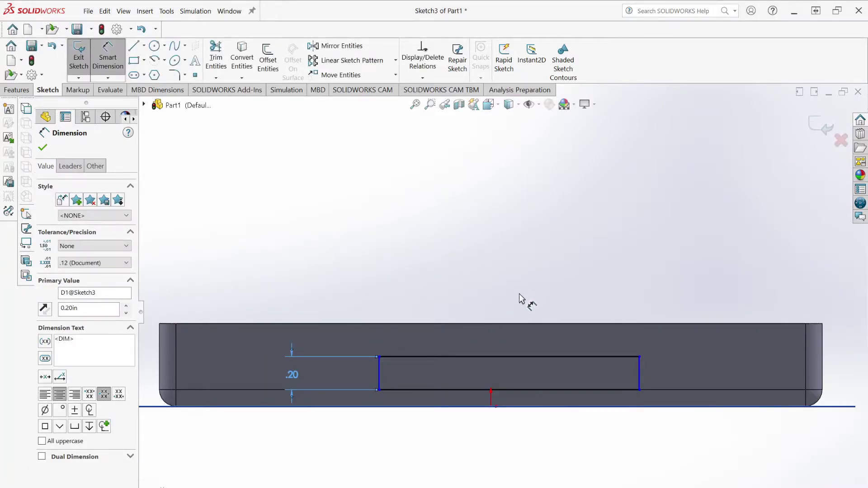
# - Dimension the rectangle's upper line, set its width to 1.00 in, and end dimensioning
pyautogui.click(481, 357)
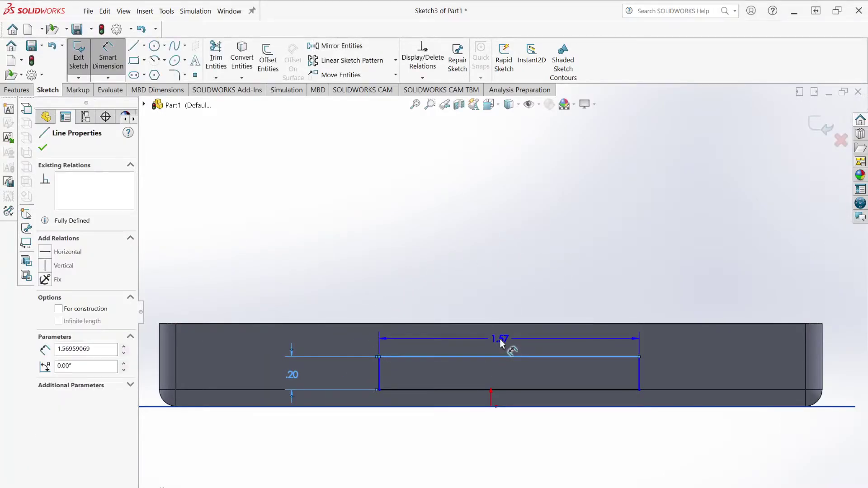
pyautogui.click(500, 339)
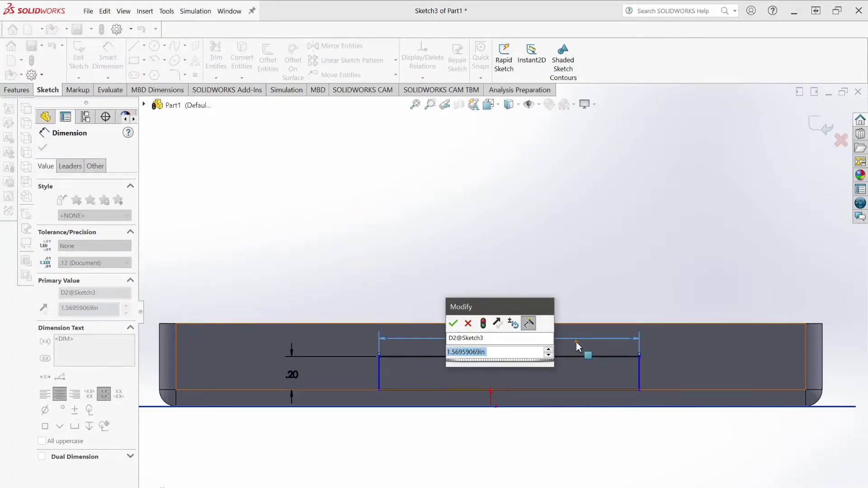
pyautogui.press('Return')
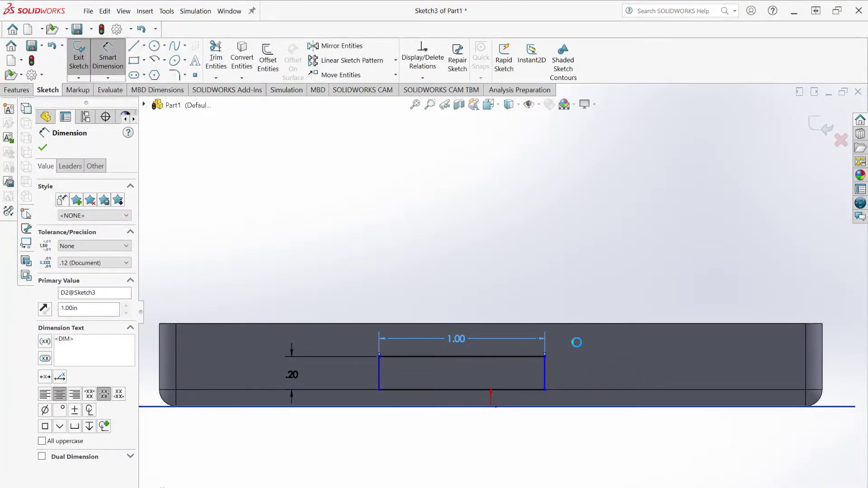
pyautogui.click(42, 148)
pyautogui.press('Escape')
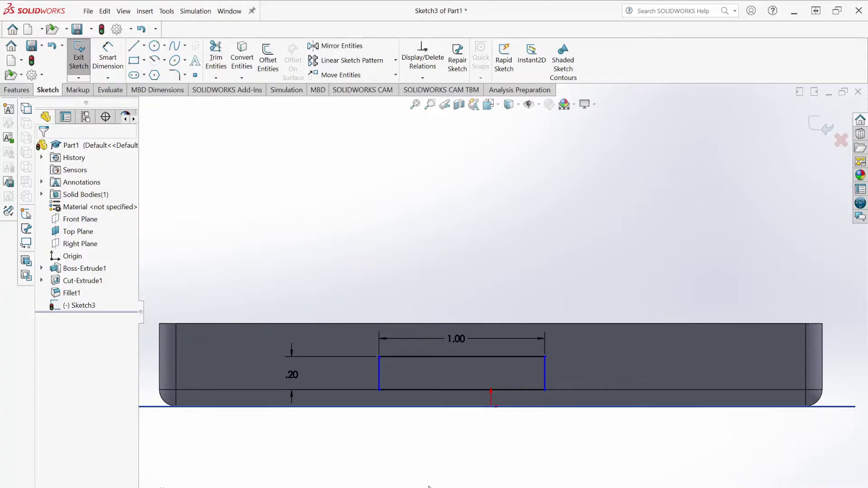
# - Slide the rectangle back and forth along the lower fillet edge to test its remaining horizontal freedom
pyautogui.click(516, 357)
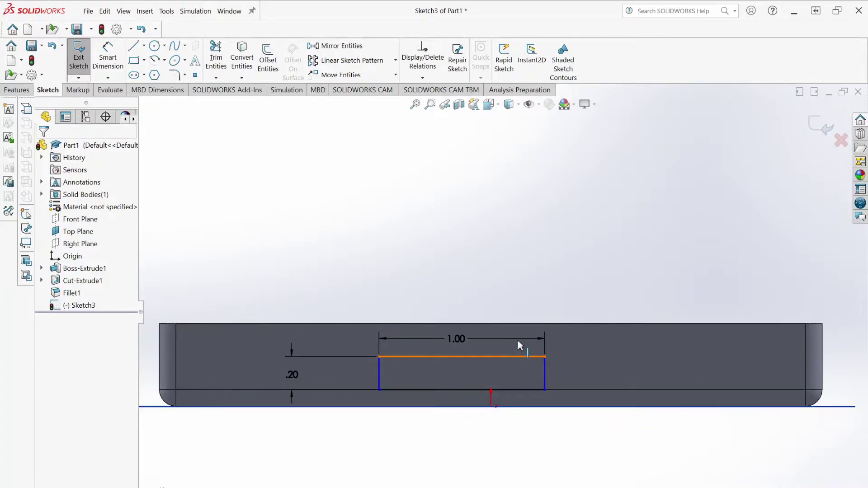
pyautogui.click(490, 357)
pyautogui.click(490, 476)
pyautogui.moveTo(545, 376); pyautogui.dragTo(745, 383)
pyautogui.click(649, 483)
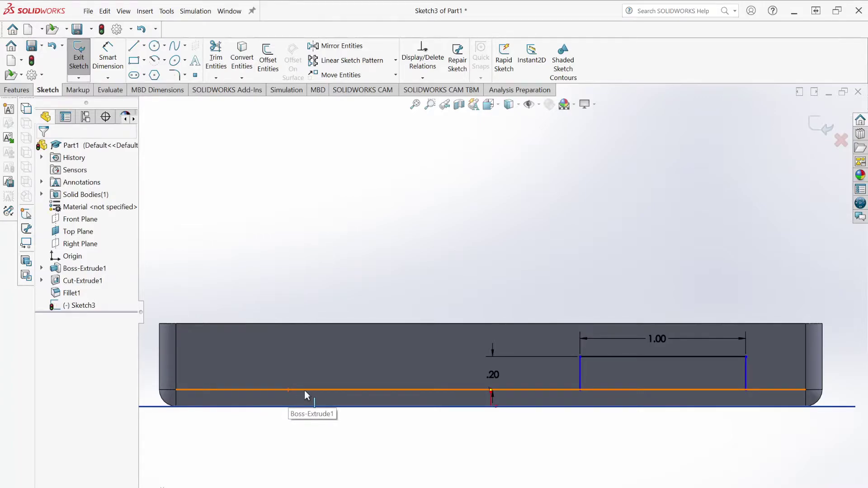
pyautogui.click(601, 357)
pyautogui.click(578, 465)
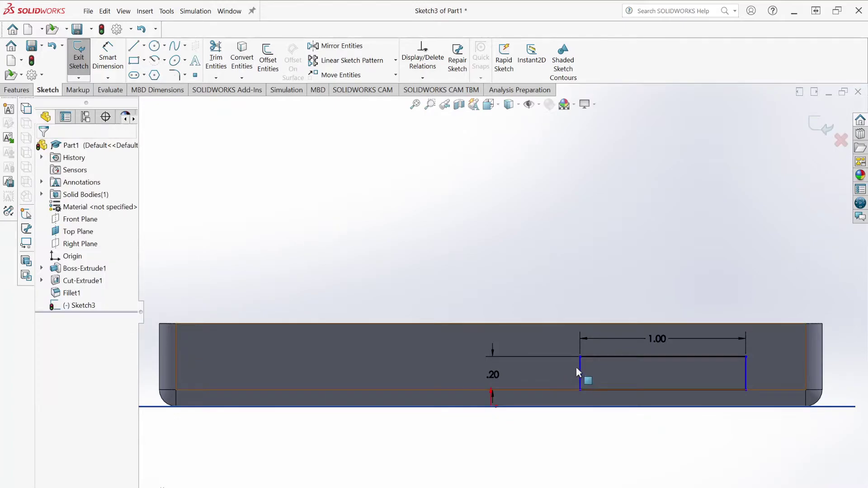
pyautogui.moveTo(577, 371); pyautogui.dragTo(544, 390)
pyautogui.press('Escape')
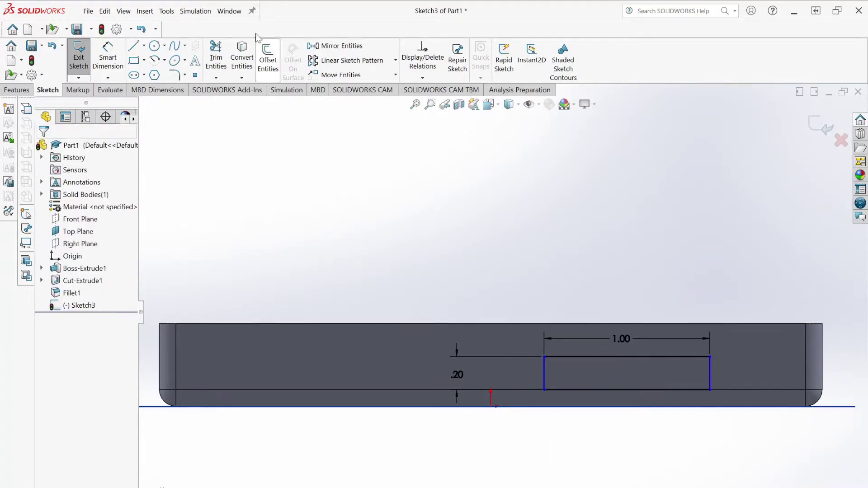
# - Dimension the rectangle's right side 1.00 in from the face's right vertical edge, and exit the sketch
pyautogui.click(108, 58)
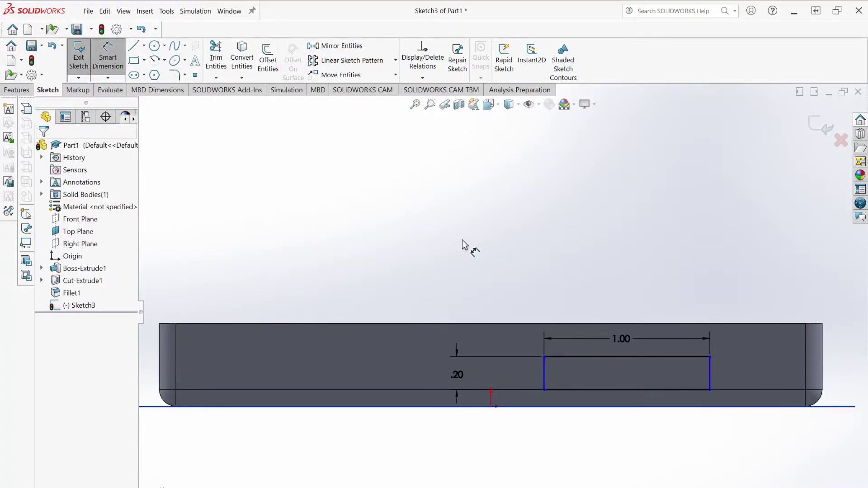
pyautogui.click(711, 376)
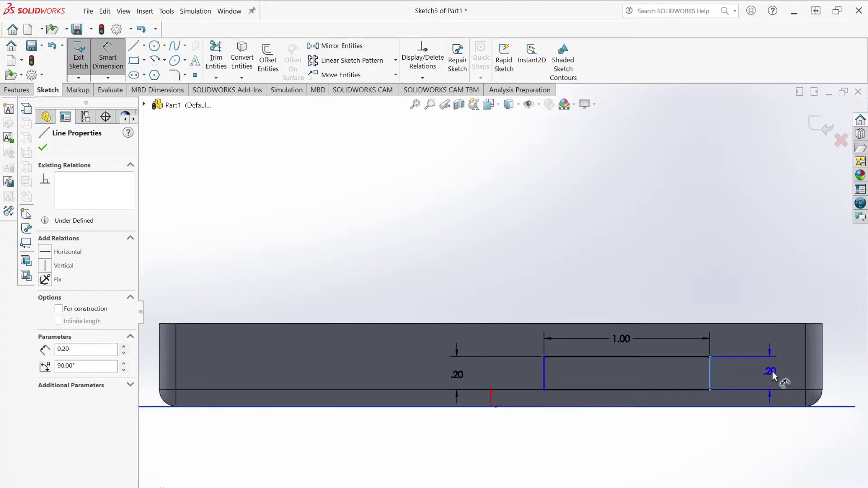
pyautogui.click(806, 376)
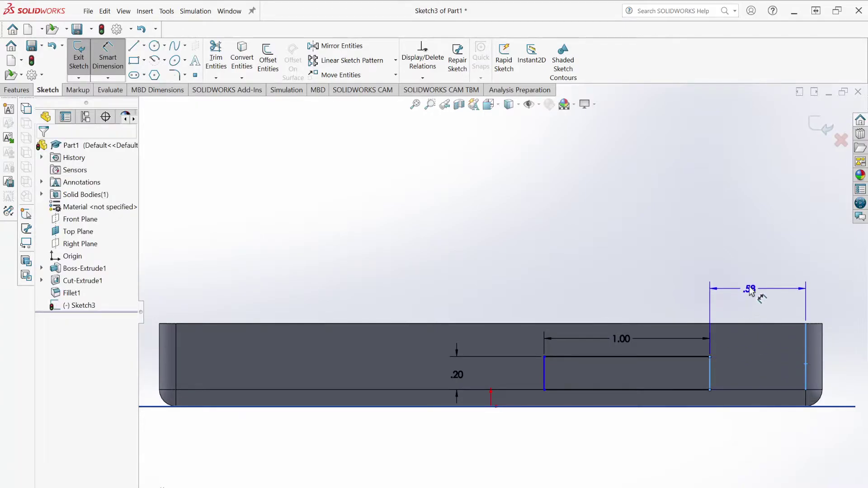
pyautogui.click(757, 279)
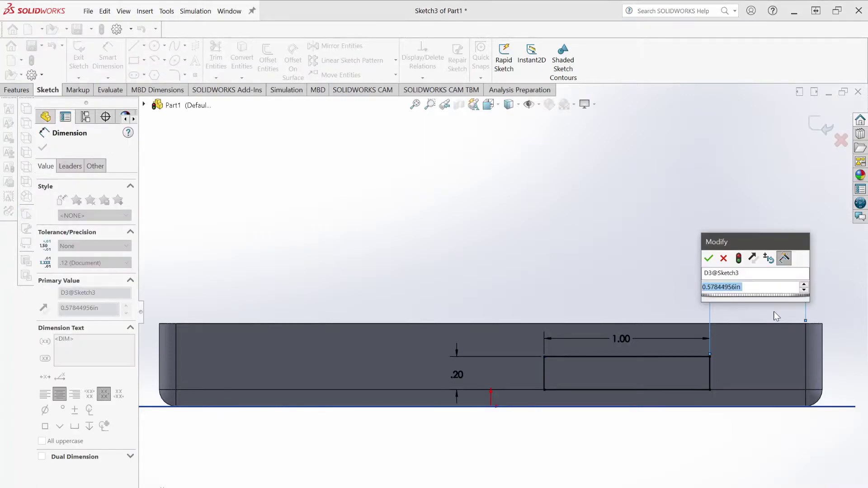
pyautogui.write('1')
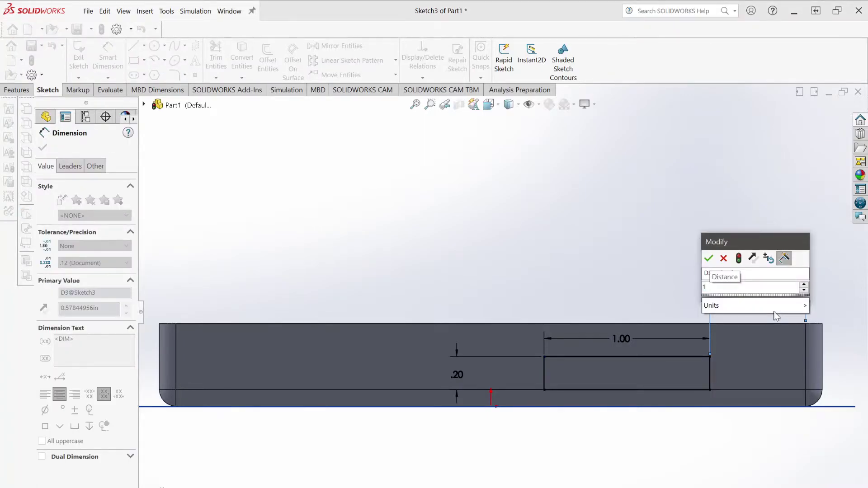
pyautogui.press('Return')
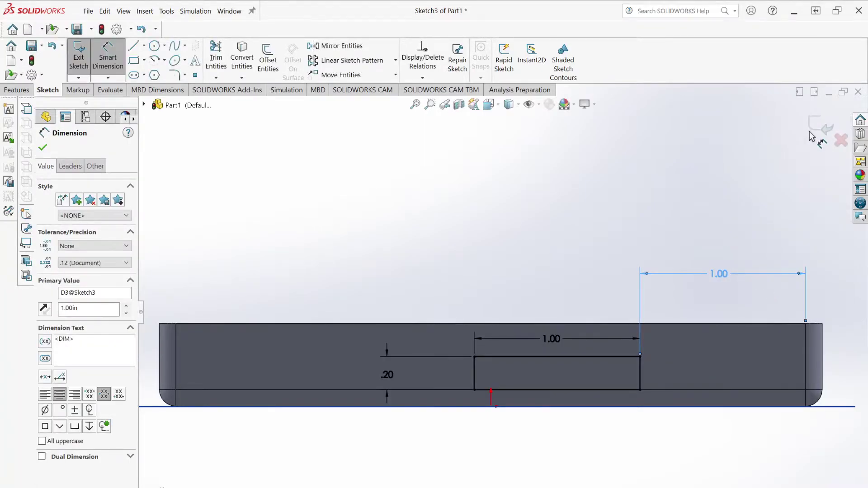
pyautogui.click(43, 148)
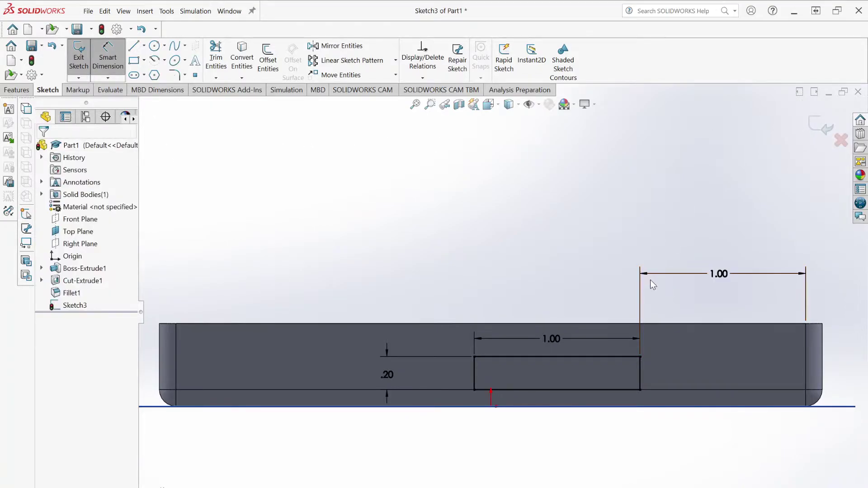
pyautogui.press('Escape')
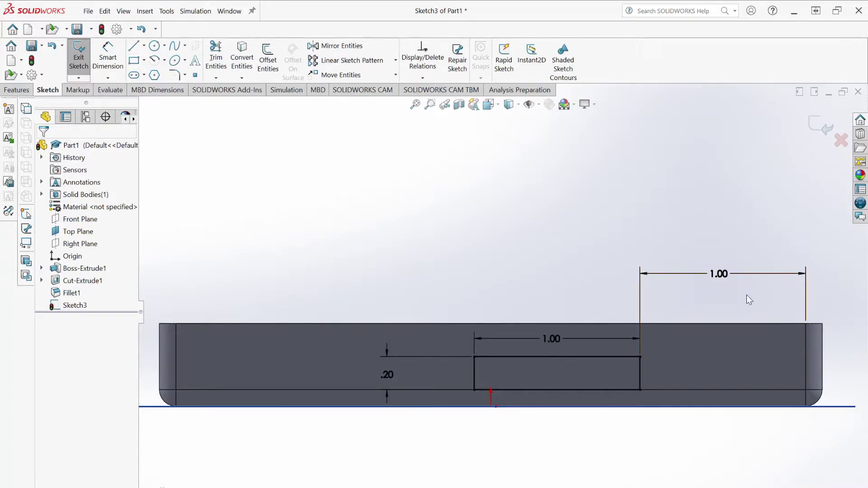
pyautogui.click(819, 127)
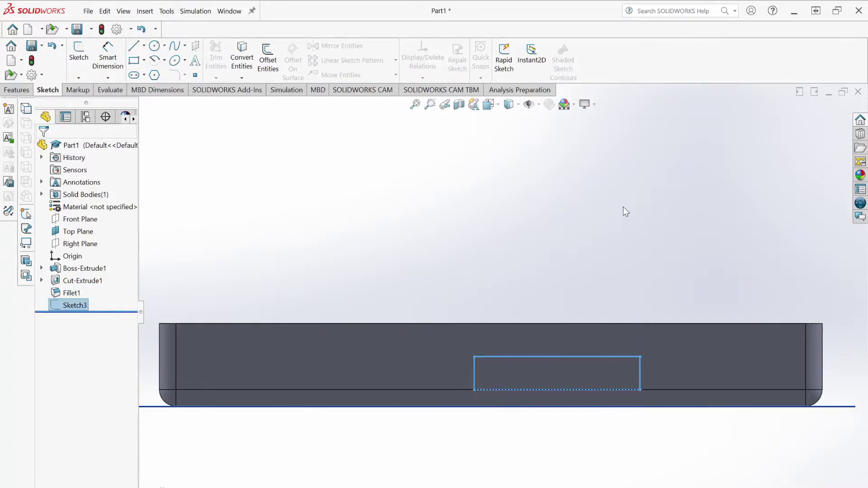
# - Cut the rectangle sketch through the tray's side wall with an Extruded Cut using the Up To Next end condition
pyautogui.moveTo(612, 217); pyautogui.dragTo(552, 260, button='middle')
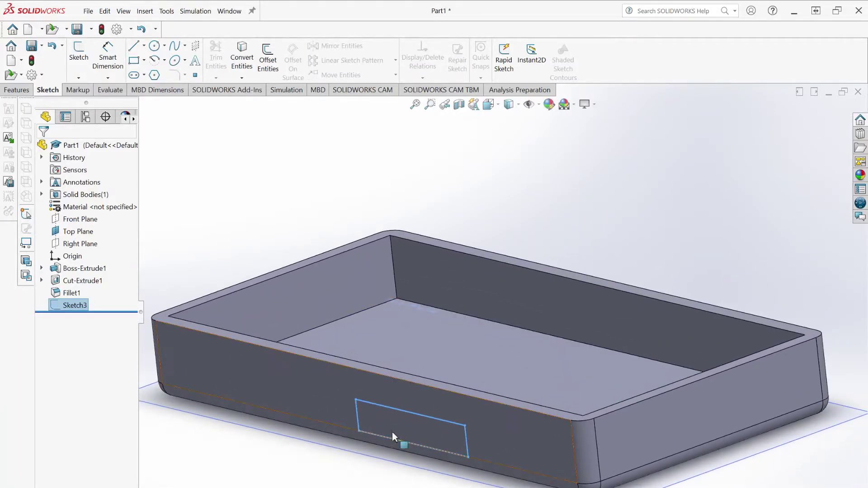
pyautogui.scroll(-5, 493, 289)
pyautogui.scroll(5, 493, 289)
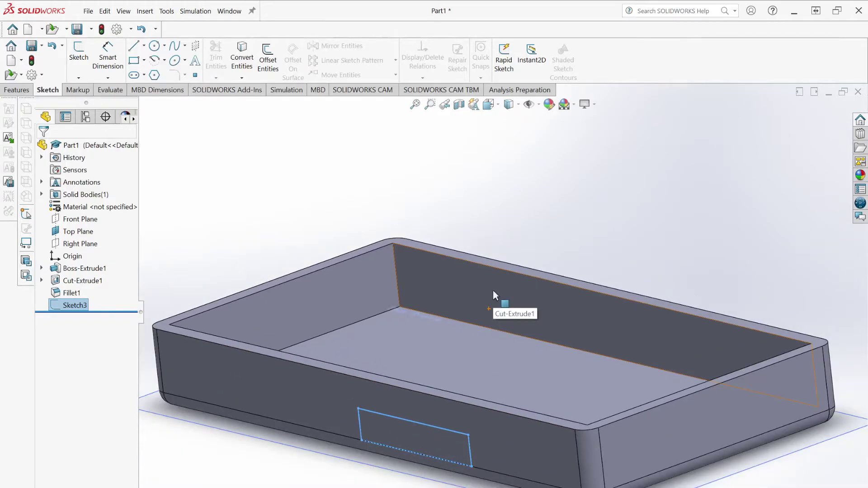
pyautogui.moveTo(493, 289); pyautogui.dragTo(484, 310, button='middle')
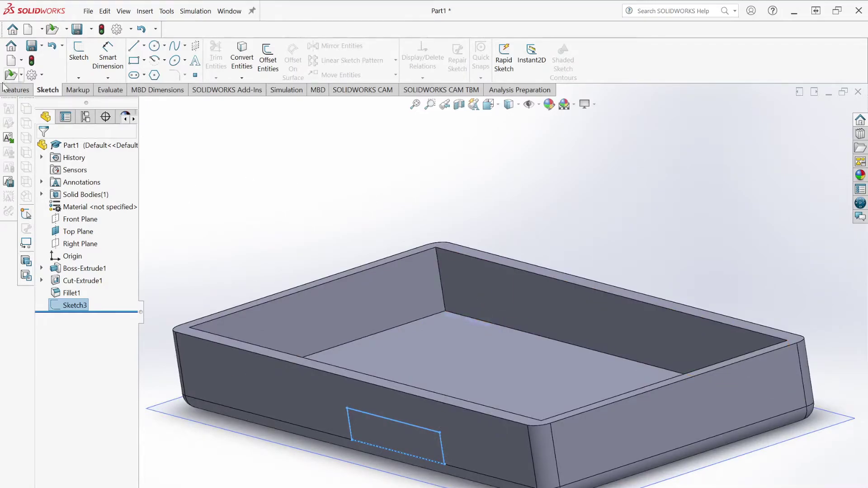
pyautogui.click(18, 90)
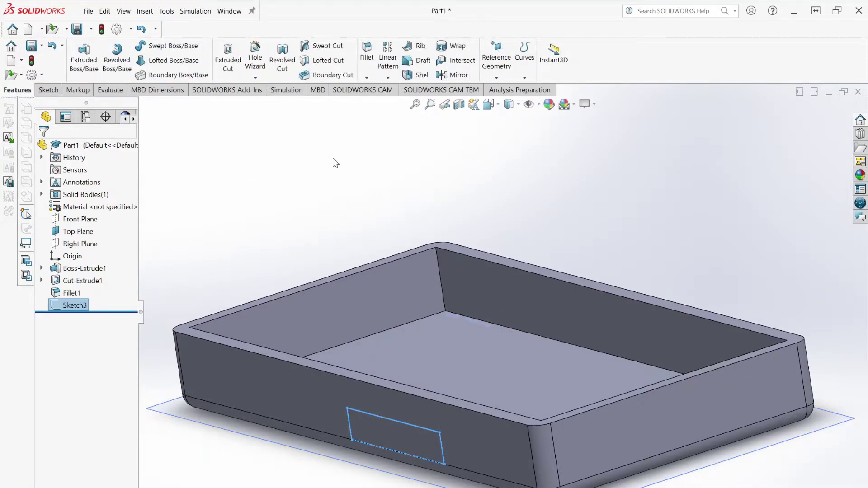
pyautogui.click(229, 58)
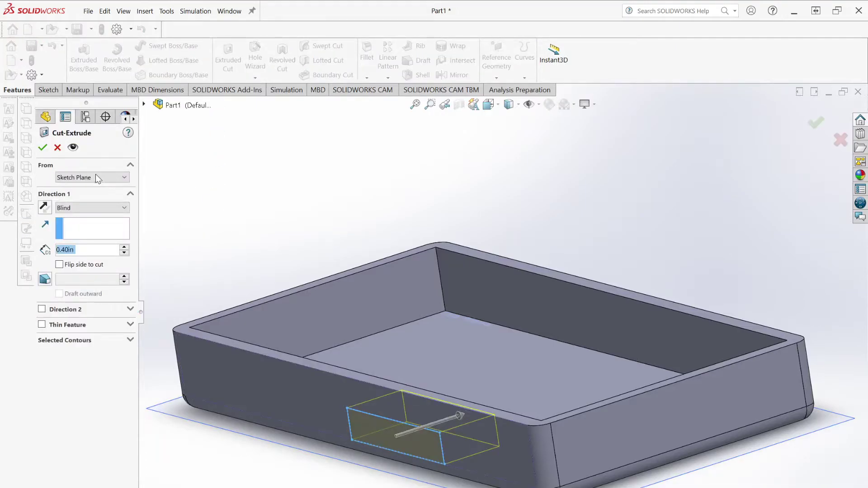
pyautogui.click(87, 208)
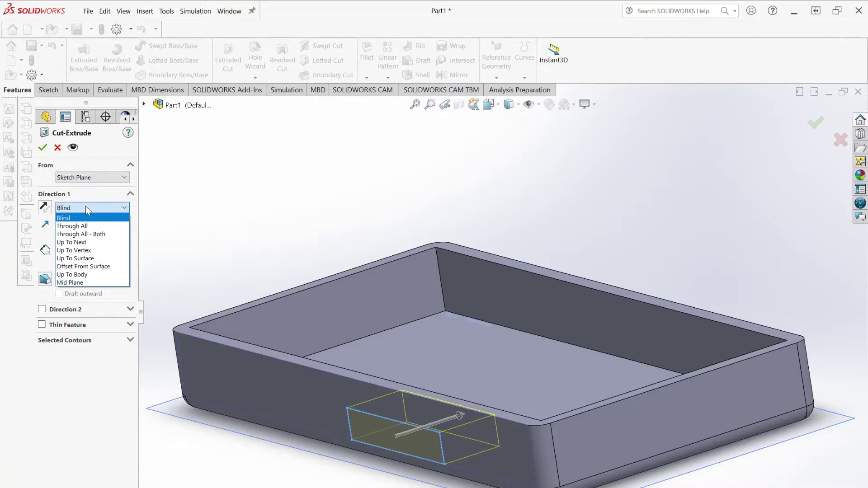
pyautogui.click(72, 242)
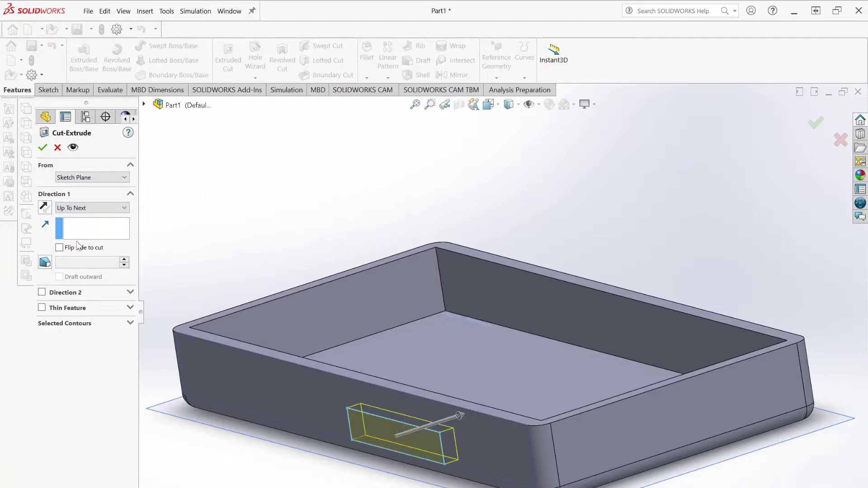
pyautogui.moveTo(327, 243); pyautogui.dragTo(301, 239, button='middle')
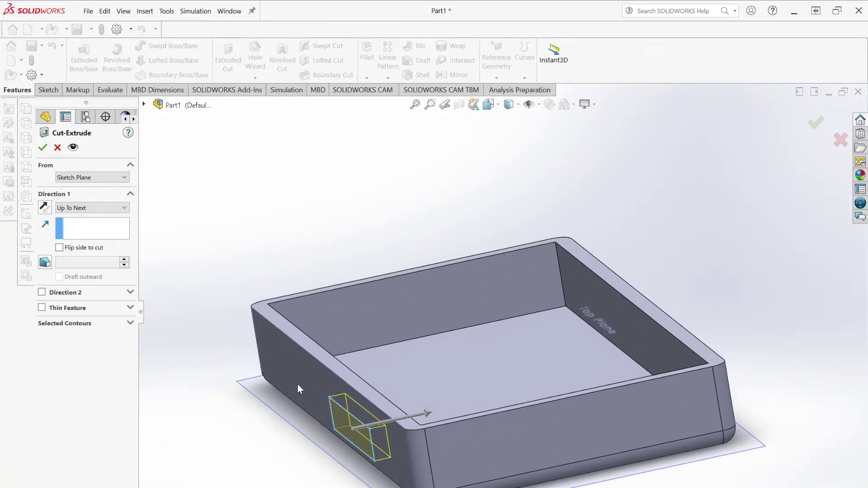
pyautogui.scroll(-5, 298, 384)
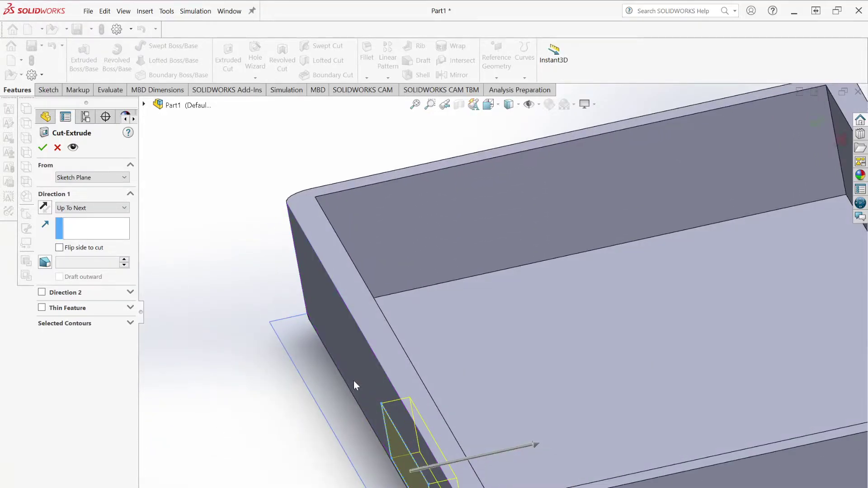
pyautogui.moveTo(363, 347); pyautogui.dragTo(337, 342, button='middle')
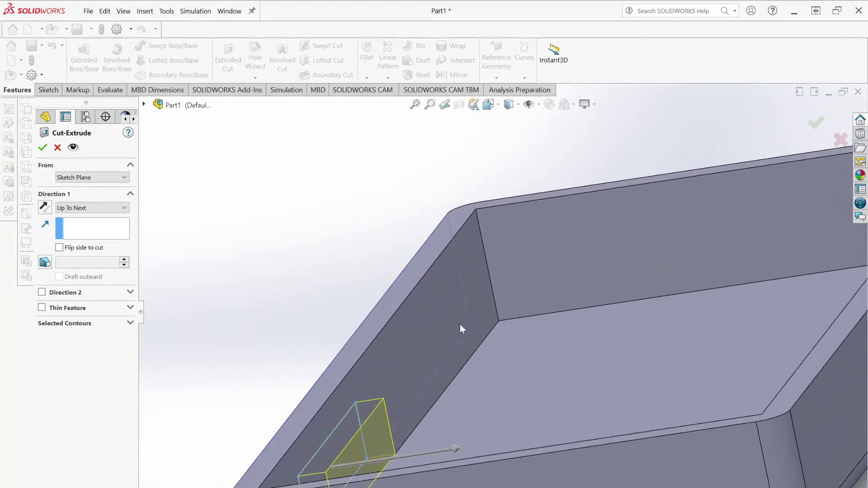
pyautogui.moveTo(429, 341); pyautogui.dragTo(302, 371, button='middle')
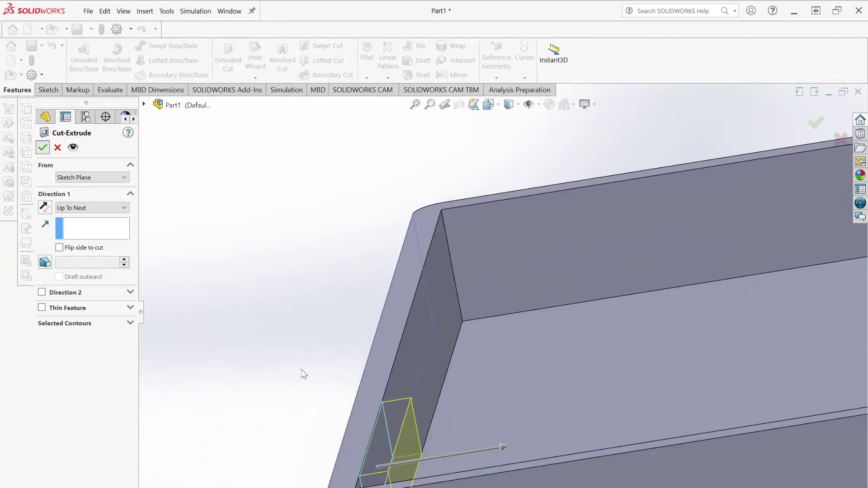
pyautogui.press('Return')
# - Examine the cut opening in the tray's side wall up close and from several angles
pyautogui.scroll(5, 507, 460)
pyautogui.moveTo(507, 464); pyautogui.dragTo(575, 404, button='middle')
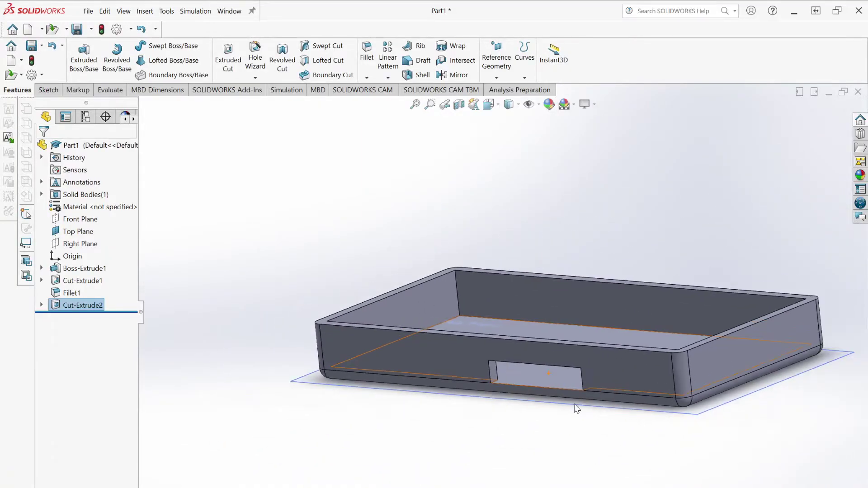
pyautogui.scroll(-3, 574, 404)
pyautogui.moveTo(627, 355)
pyautogui.mouseDown(button='middle')
pyautogui.moveTo(628, 365)
pyautogui.moveTo(626, 348)
pyautogui.mouseUp(button='middle')
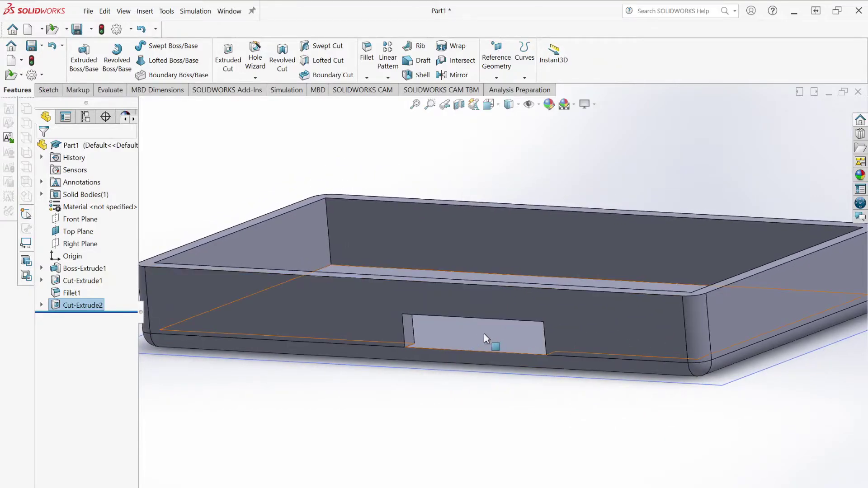
pyautogui.scroll(-3, 484, 334)
pyautogui.press('f')
pyautogui.moveTo(461, 362); pyautogui.dragTo(470, 367, button='middle')
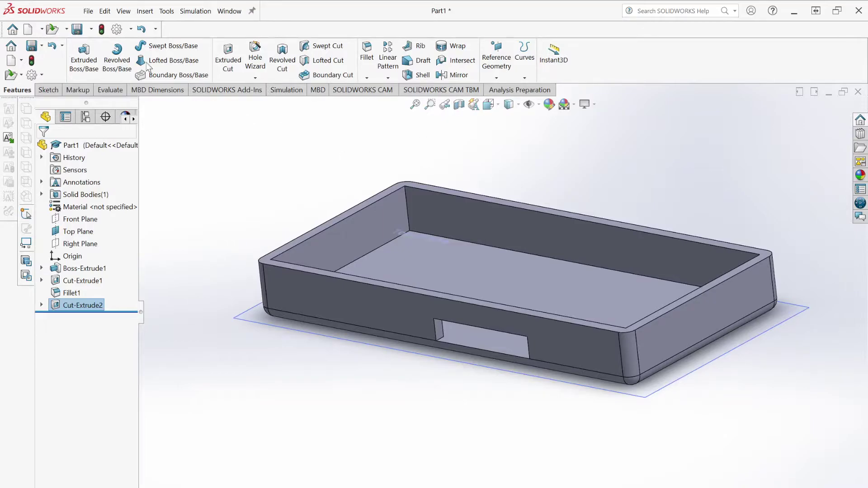
# - Save the part to the Desktop as CaseBottom.SLDPRT
pyautogui.click(88, 10)
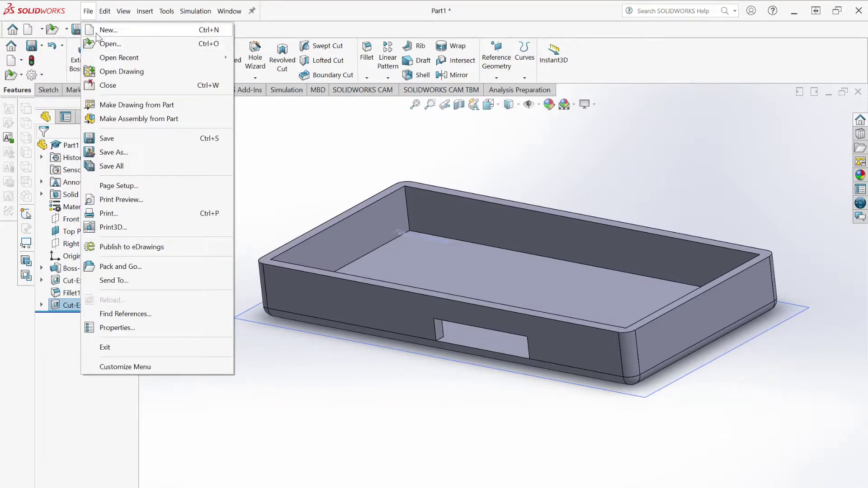
pyautogui.click(279, 246)
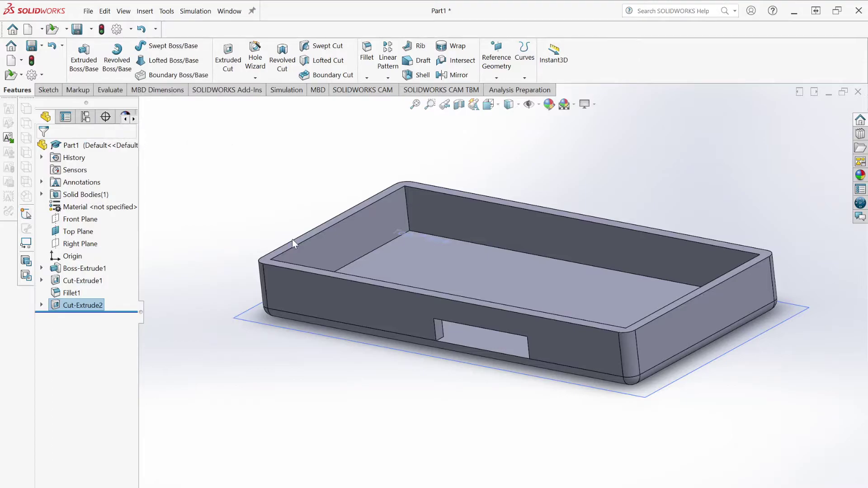
pyautogui.hotkey('ctrl', 's')
pyautogui.click(47, 89)
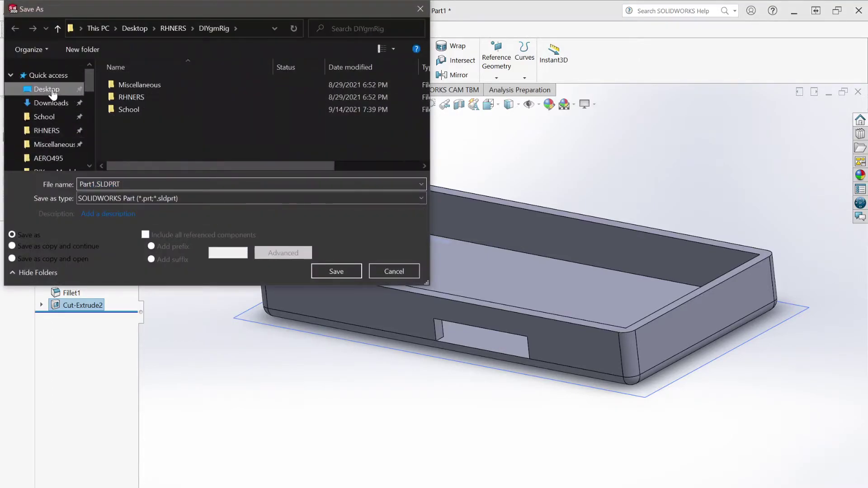
pyautogui.doubleClick(99, 184)
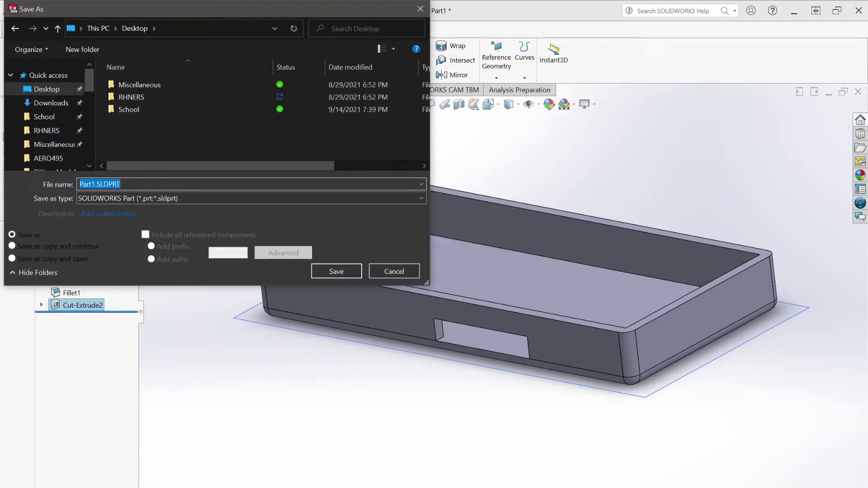
pyautogui.click(92, 184)
pyautogui.press('BackSpace')
pyautogui.press('BackSpace')
pyautogui.press('BackSpace')
pyautogui.press('BackSpace')
pyautogui.press('BackSpace')
pyautogui.write('CaseBottom')
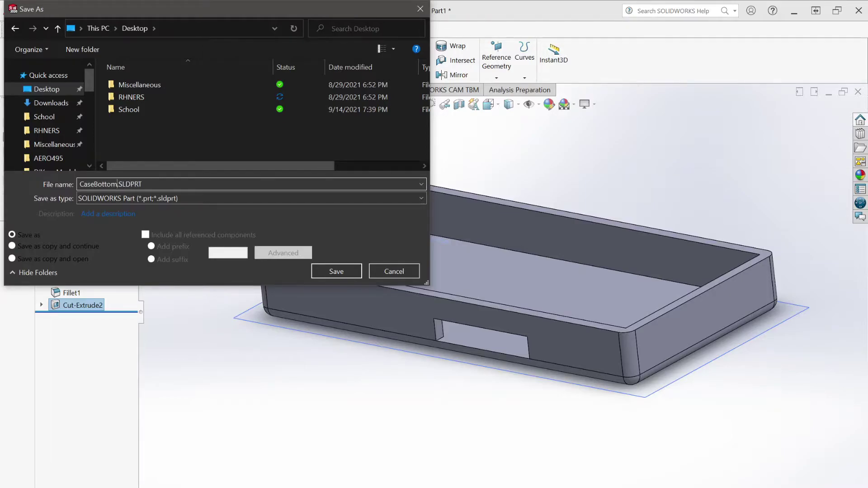
pyautogui.press('Return')
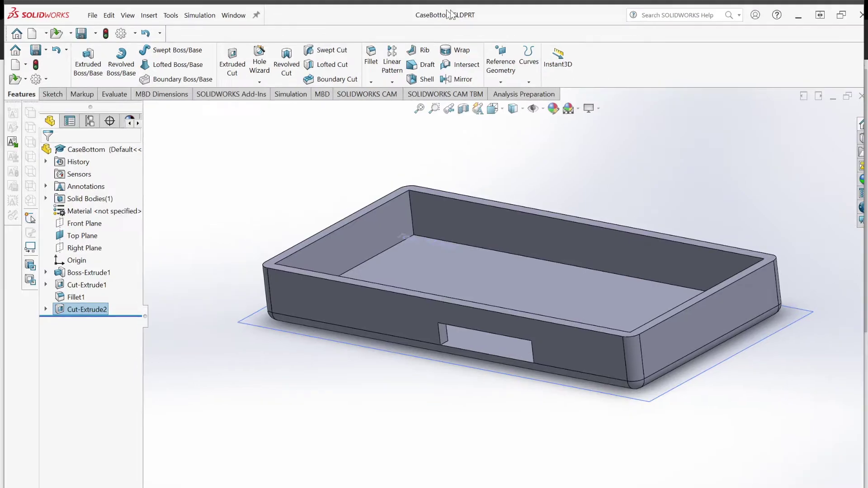
pyautogui.doubleClick(416, 17)
pyautogui.doubleClick(641, 16)
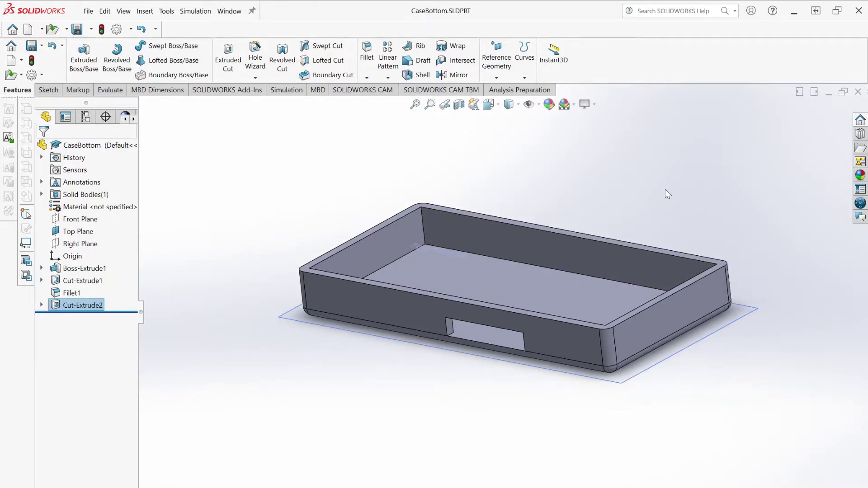
pyautogui.moveTo(441, 191); pyautogui.dragTo(535, 231, button='middle')
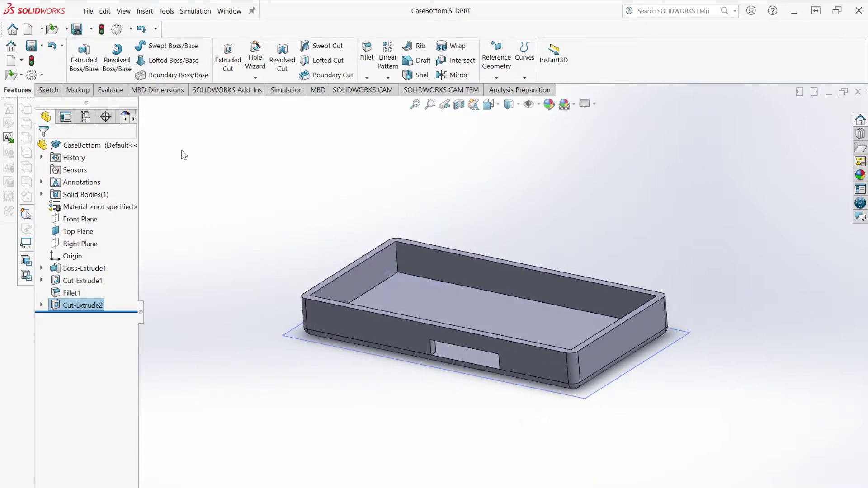
# - Create a new part document
pyautogui.click(95, 18)
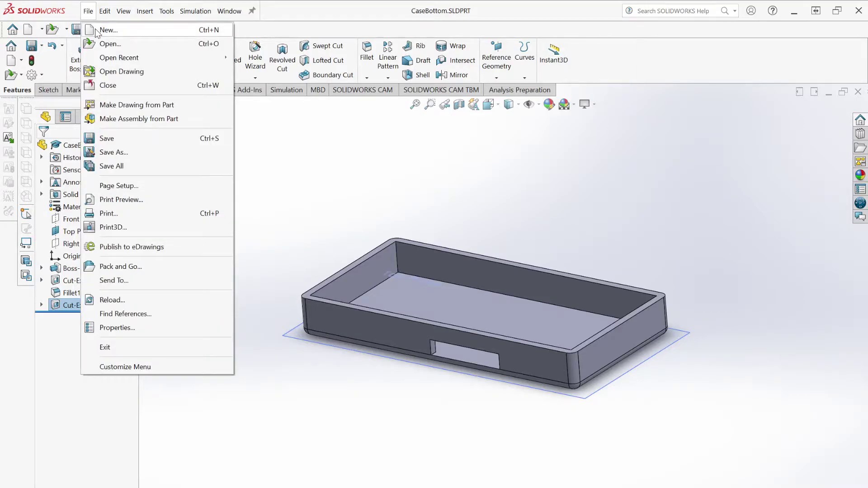
pyautogui.click(96, 30)
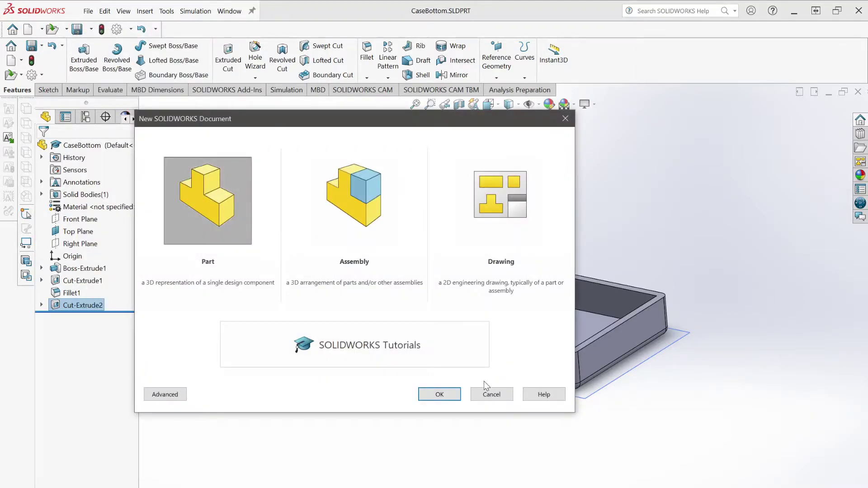
pyautogui.rightClick(451, 398)
pyautogui.click(380, 336)
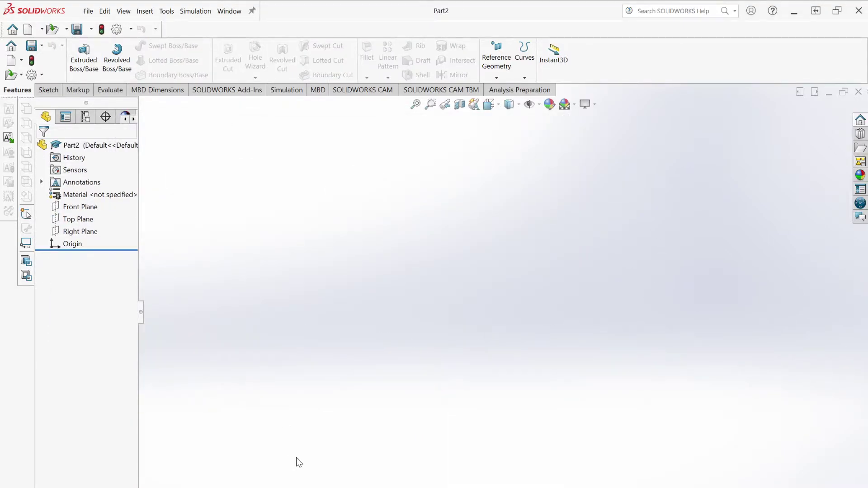
# - Show the Top Plane and start a new sketch on it
pyautogui.rightClick(73, 225)
pyautogui.click(123, 205)
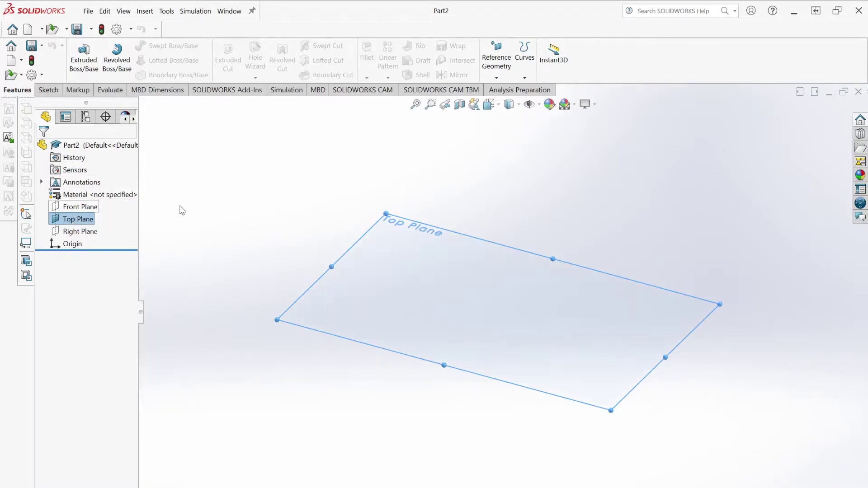
pyautogui.click(48, 89)
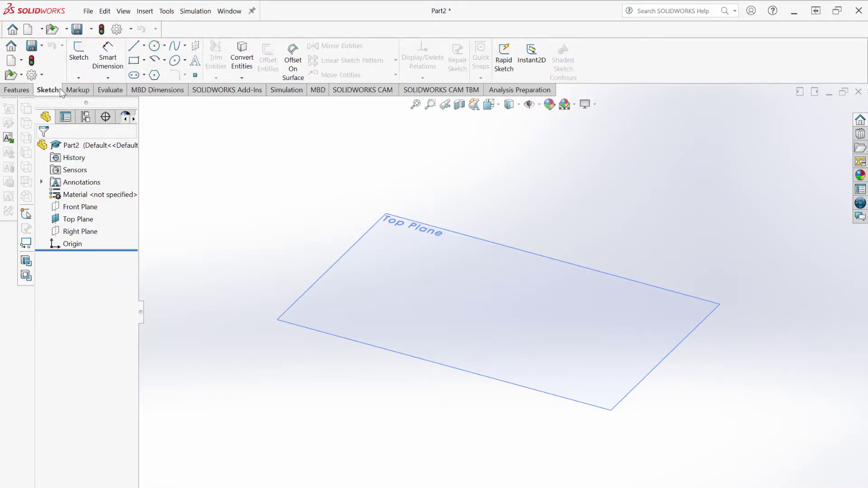
pyautogui.click(82, 56)
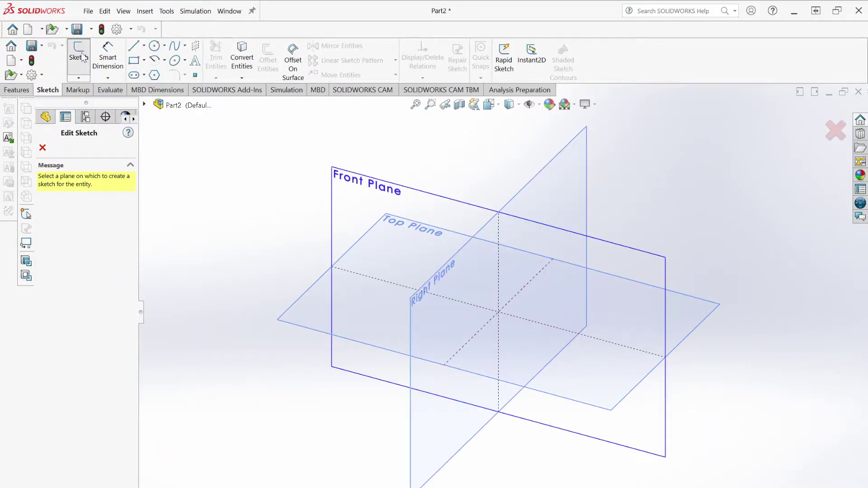
pyautogui.click(332, 320)
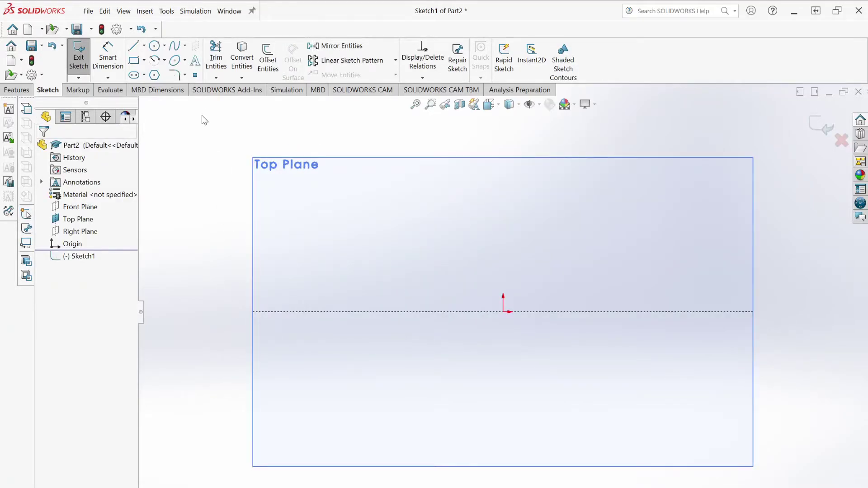
# - Sketch a center rectangle about 4.93 by 3.42 in, centred on the origin
pyautogui.click(144, 59)
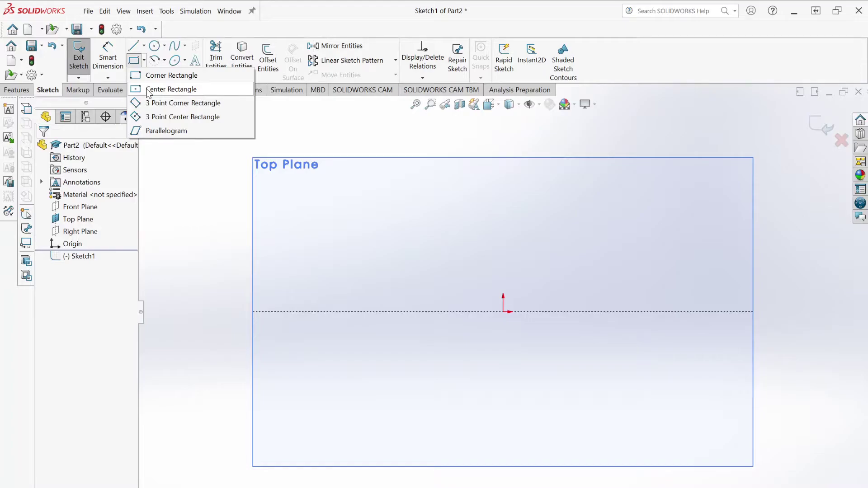
pyautogui.click(171, 89)
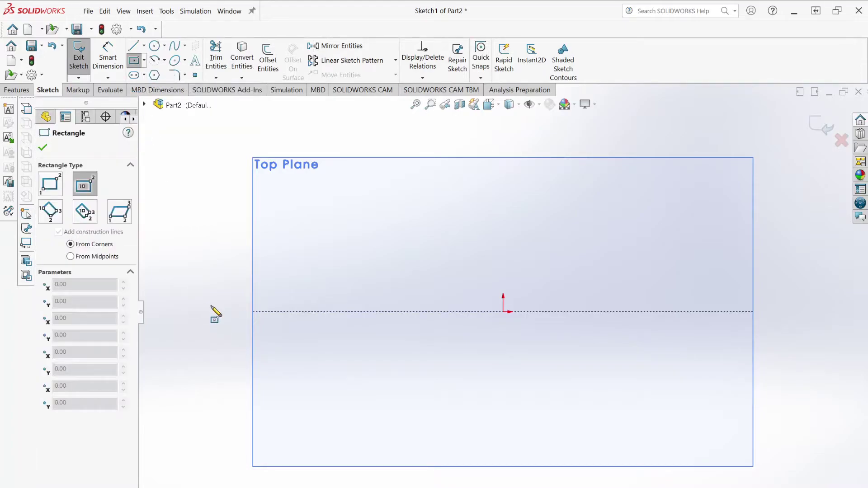
pyautogui.click(144, 61)
pyautogui.press('Escape')
pyautogui.press('Escape')
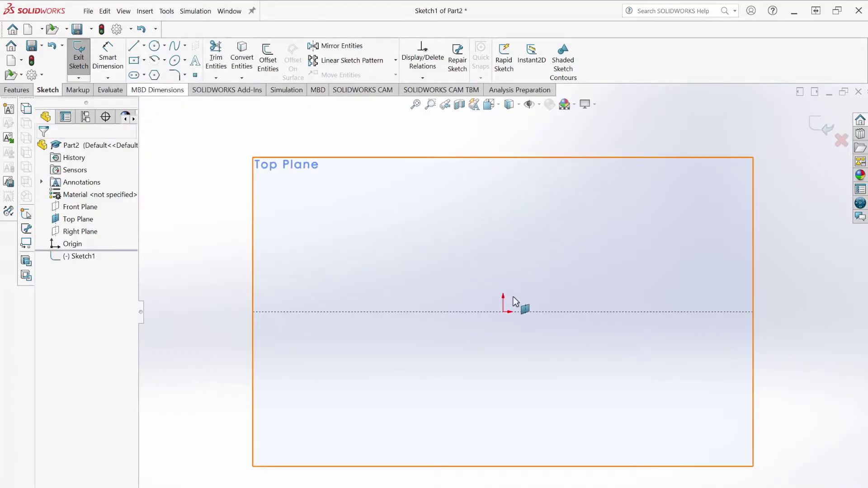
pyautogui.press('Return')
pyautogui.click(504, 312)
pyautogui.click(679, 190)
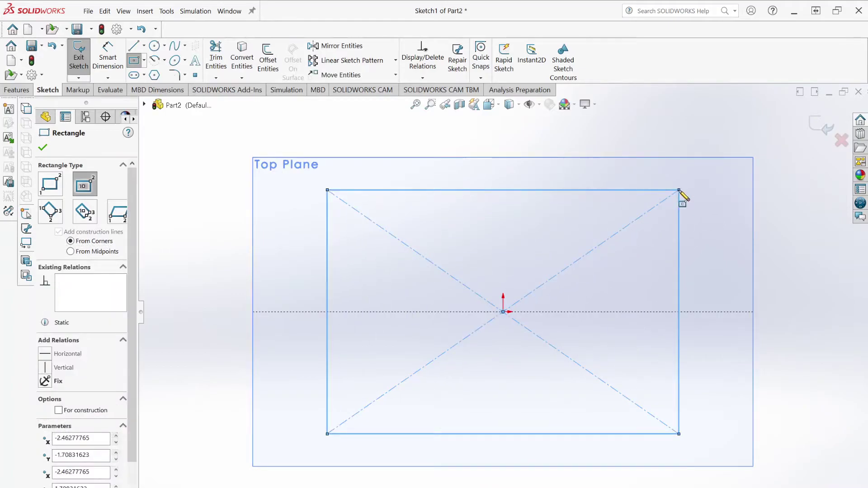
pyautogui.click(45, 148)
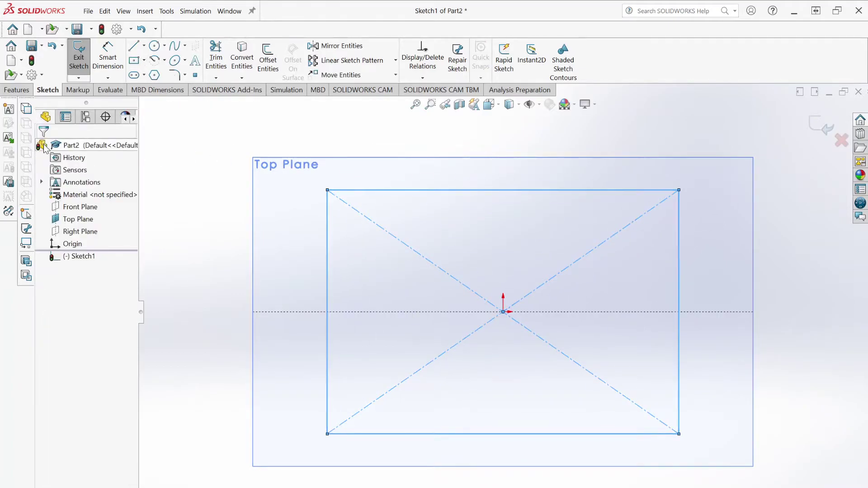
# - Dimension the rectangle's horizontal length to 4 in
pyautogui.click(115, 72)
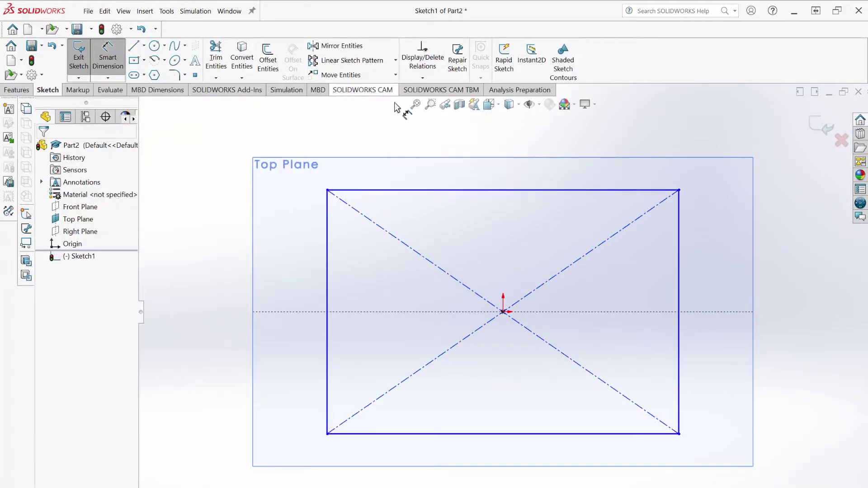
pyautogui.click(506, 190)
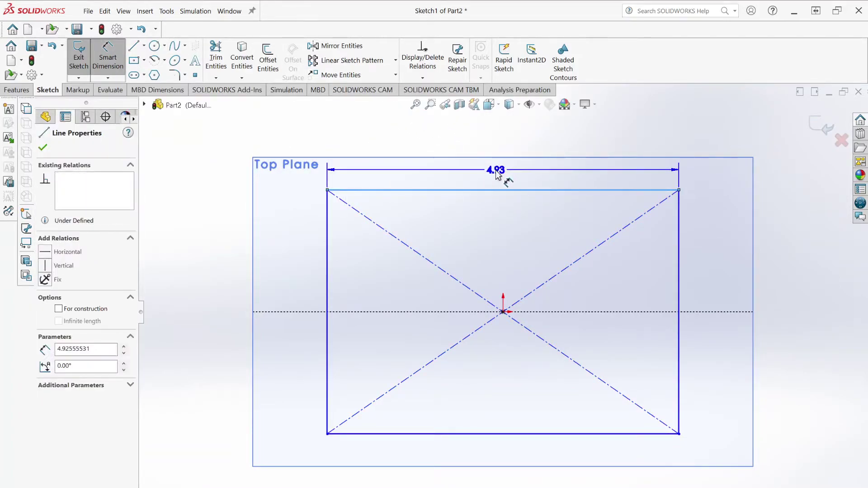
pyautogui.click(502, 175)
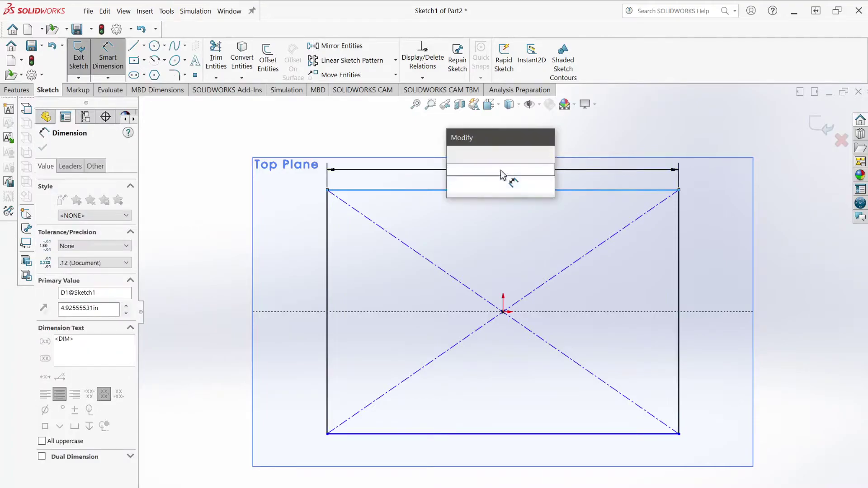
pyautogui.write('4')
pyautogui.press('Return')
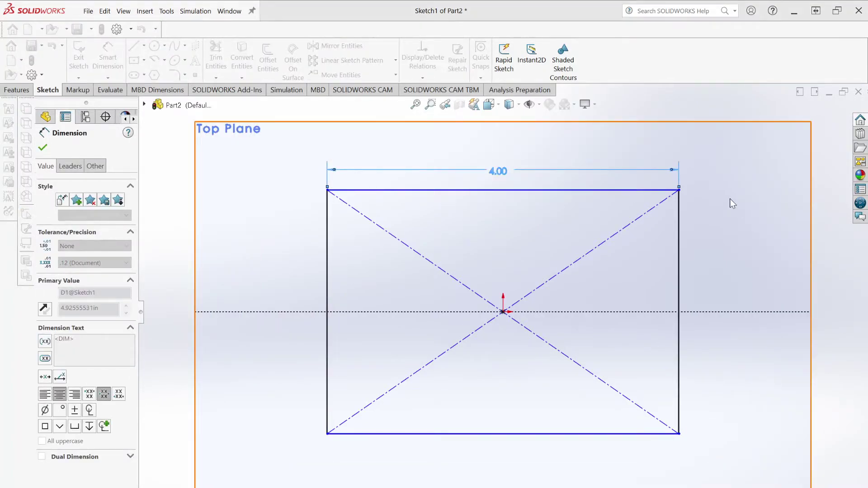
# - Dimension the rectangle's vertical side to 2 in and finish dimensioning
pyautogui.click(679, 240)
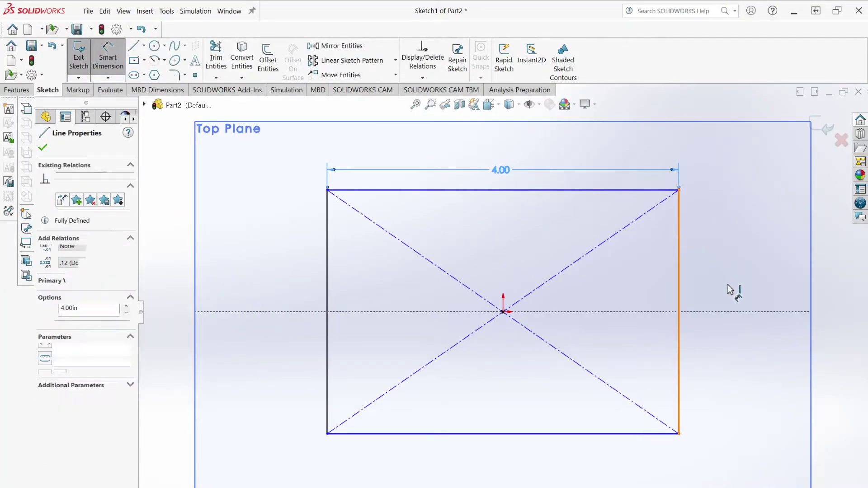
pyautogui.click(728, 292)
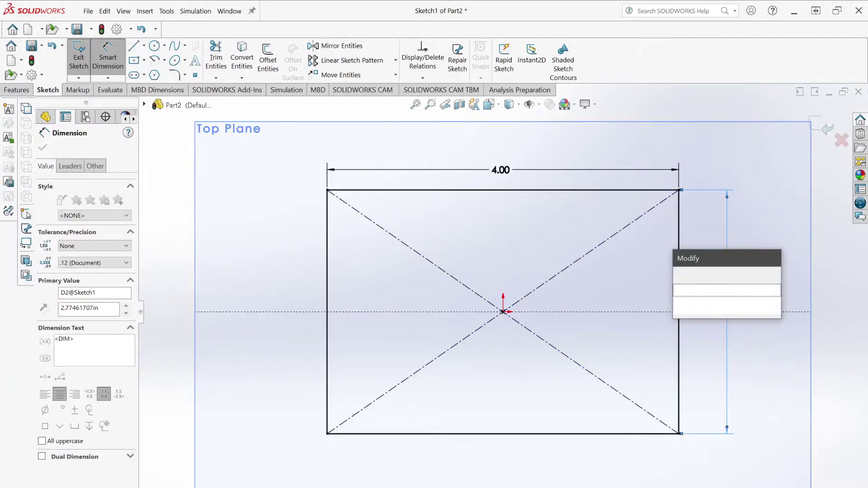
pyautogui.write('2')
pyautogui.press('Return')
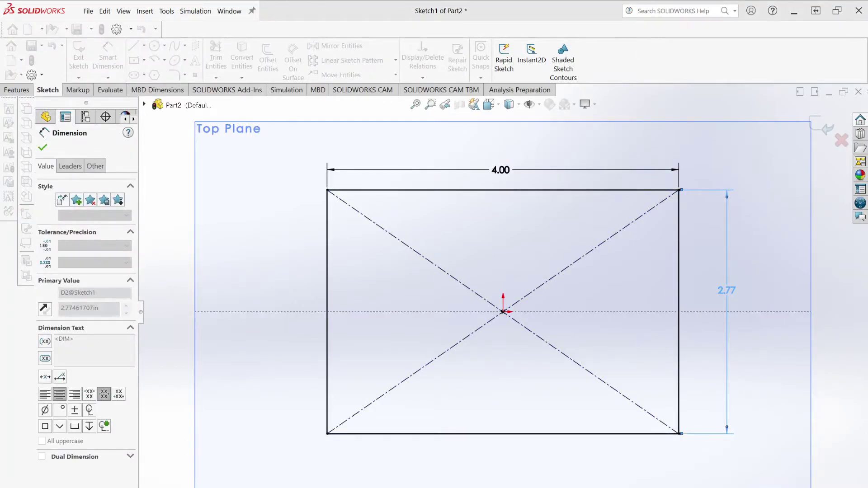
pyautogui.click(42, 148)
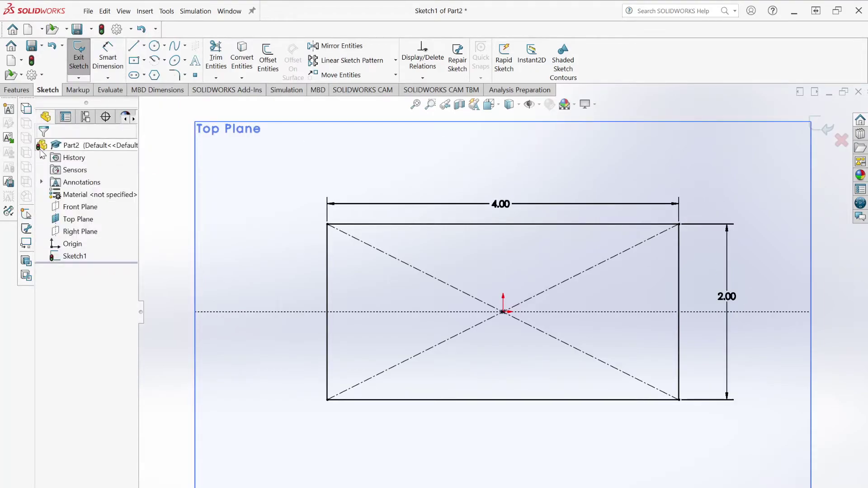
# - Close the sketch and extrude the rectangle as a blind boss 0.5 in deep
pyautogui.click(833, 129)
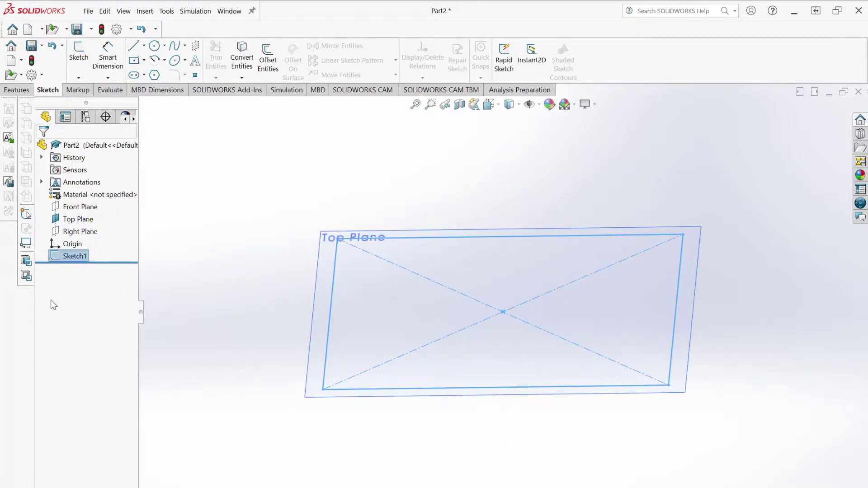
pyautogui.click(17, 91)
pyautogui.click(91, 60)
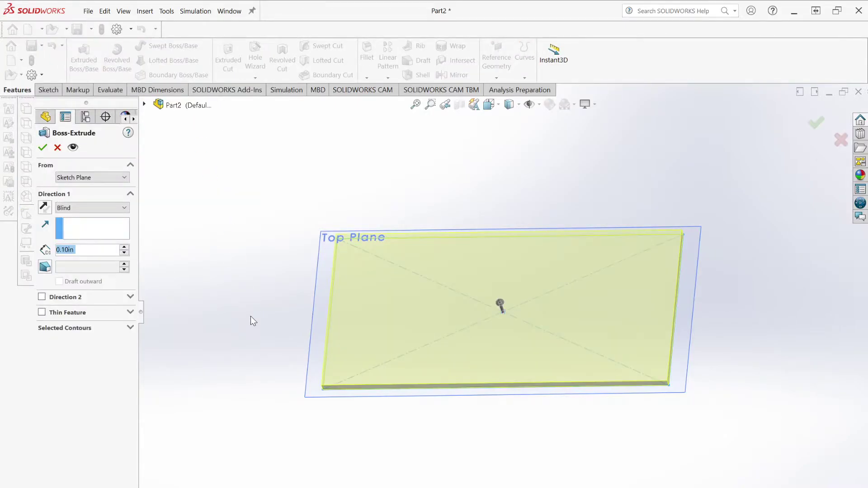
pyautogui.write('0.5')
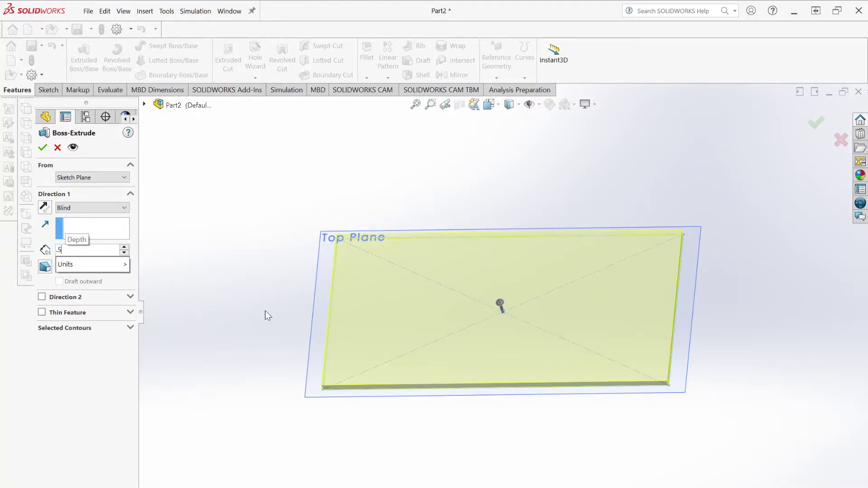
pyautogui.press('Return')
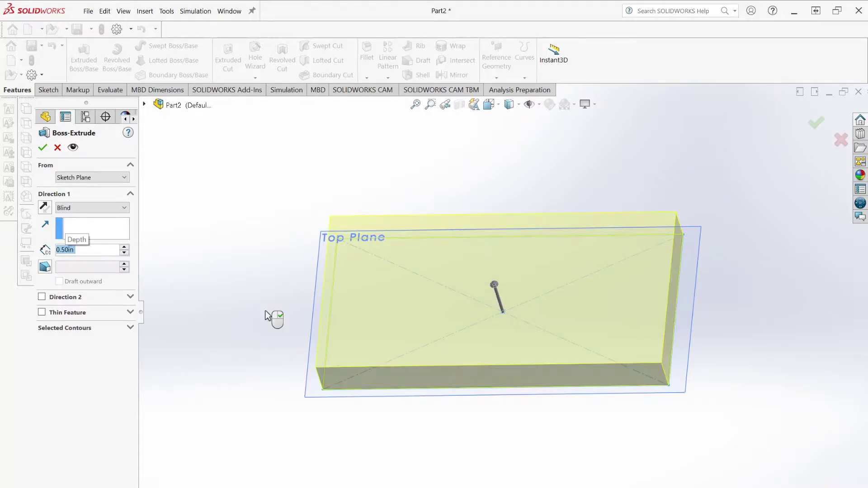
pyautogui.click(43, 148)
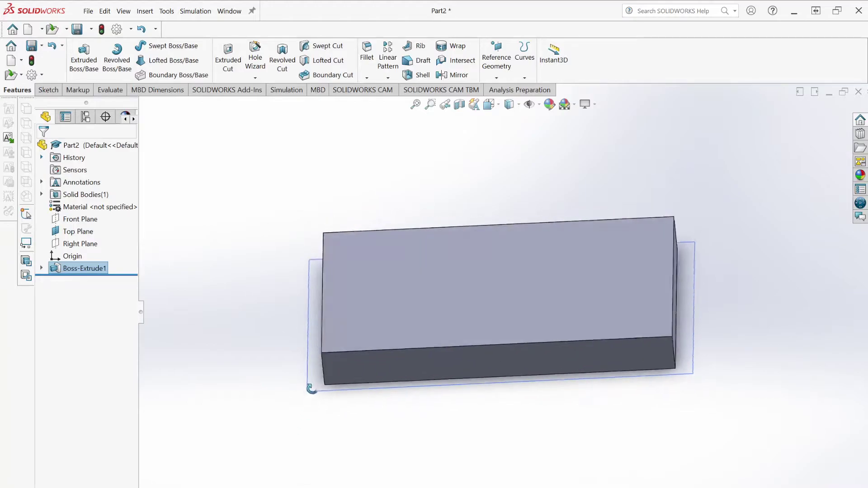
# - Start a sketch on the block's top face and draw a center rectangle about 3.46 by 1.52 in, centred on the origin
pyautogui.click(47, 90)
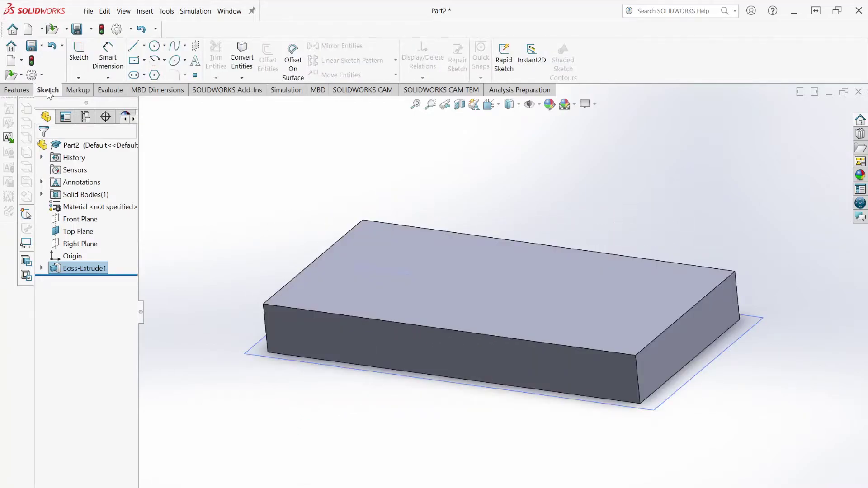
pyautogui.click(86, 64)
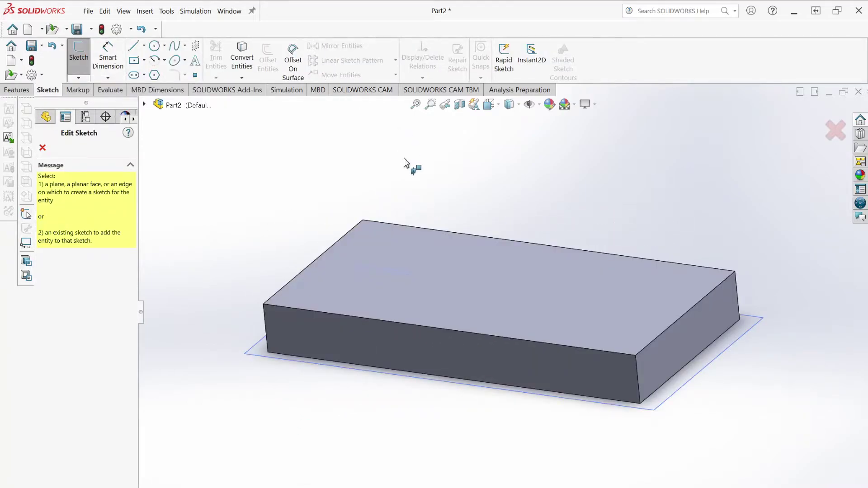
pyautogui.click(494, 284)
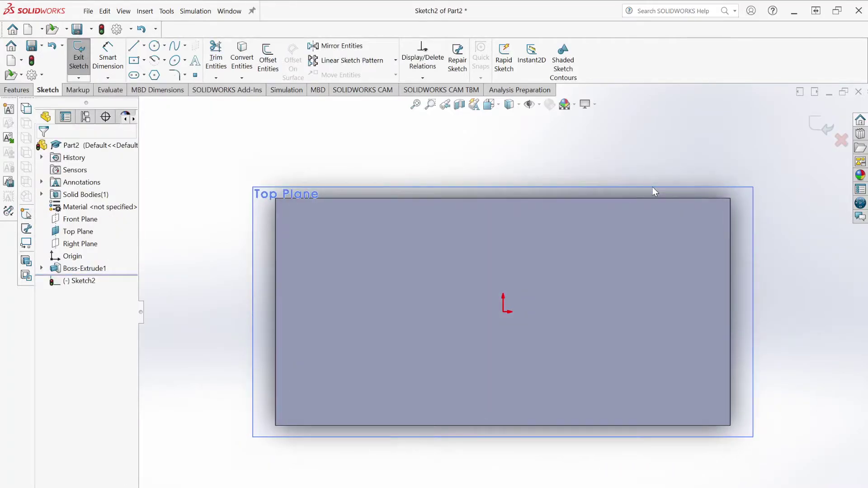
pyautogui.click(134, 63)
pyautogui.click(504, 312)
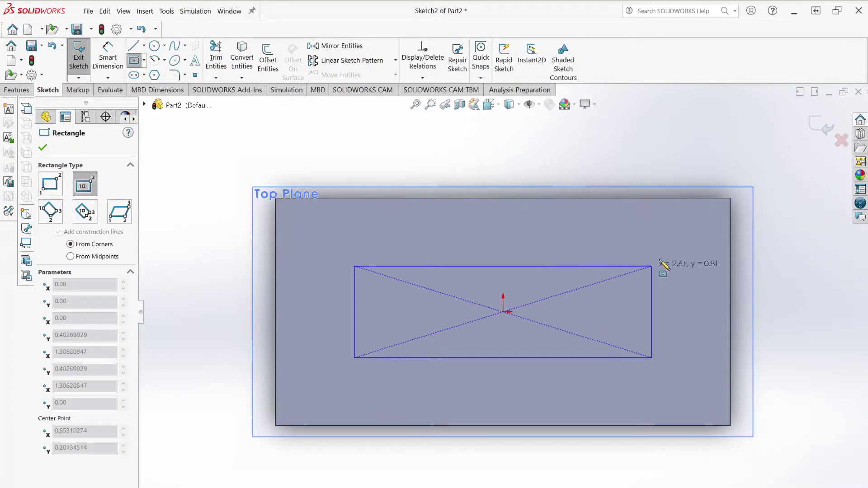
pyautogui.click(700, 226)
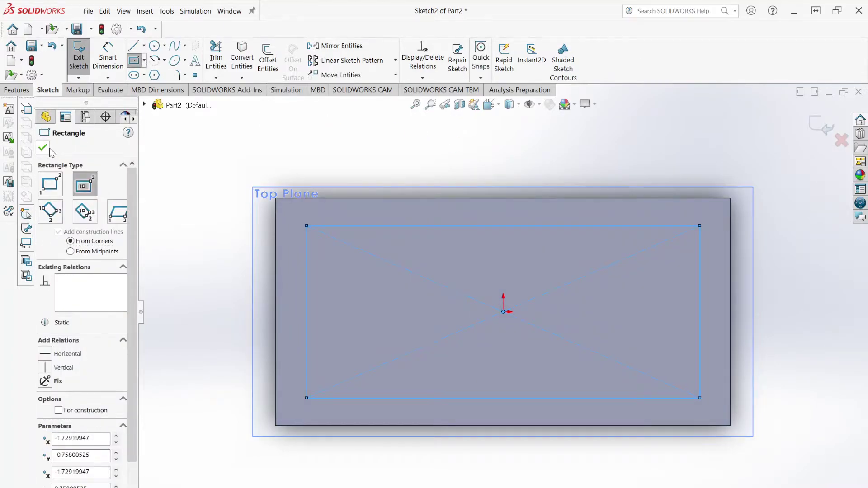
pyautogui.click(50, 149)
# - Dimension the gap between the inner rectangle's upper long side and the block's adjacent edge to 0.10 in
pyautogui.click(108, 57)
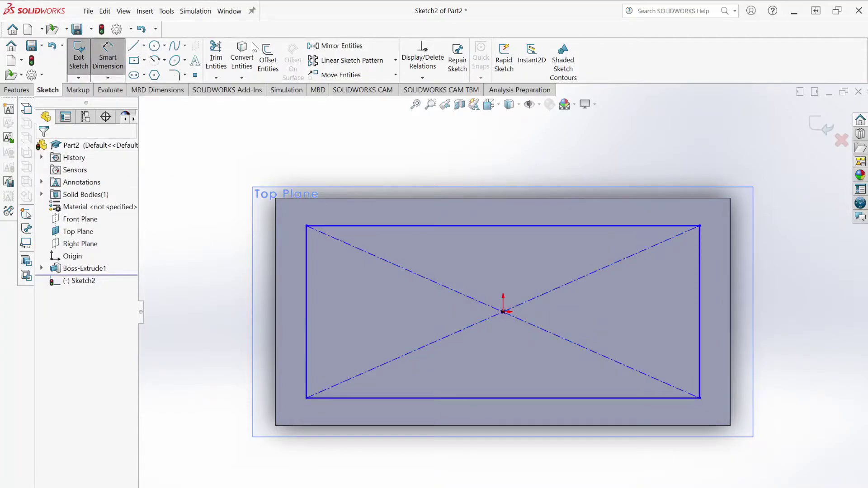
pyautogui.click(483, 227)
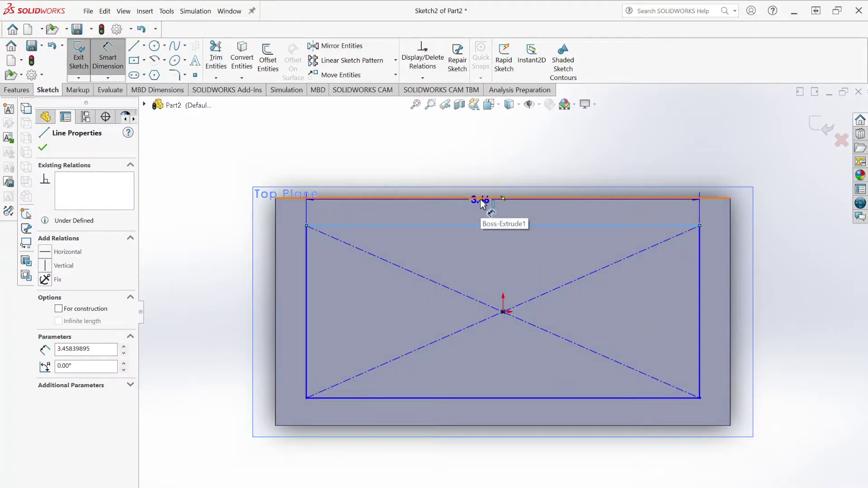
pyautogui.click(482, 203)
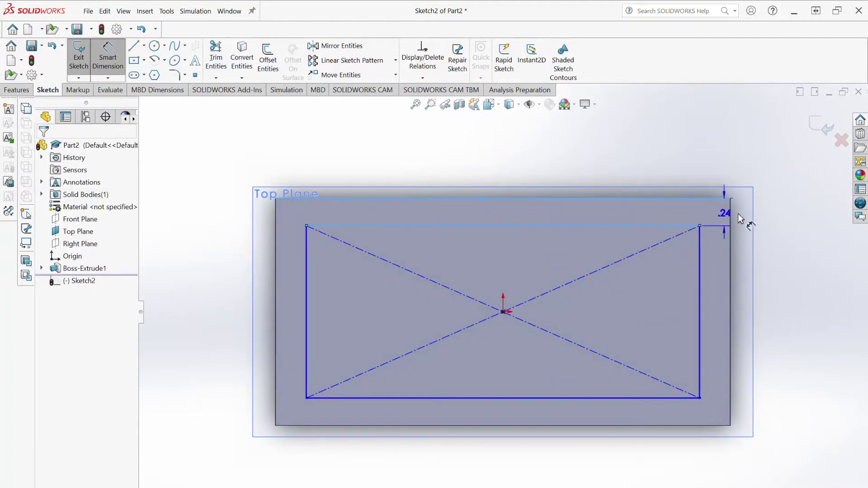
pyautogui.click(797, 219)
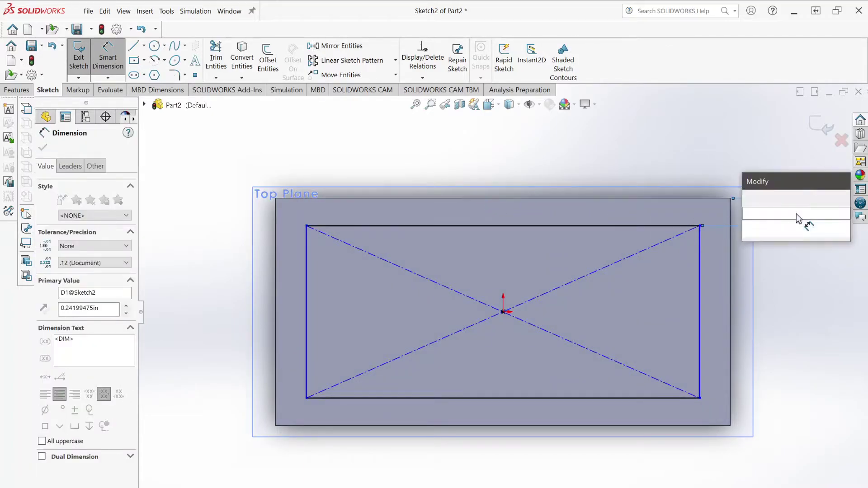
pyautogui.write('0.25')
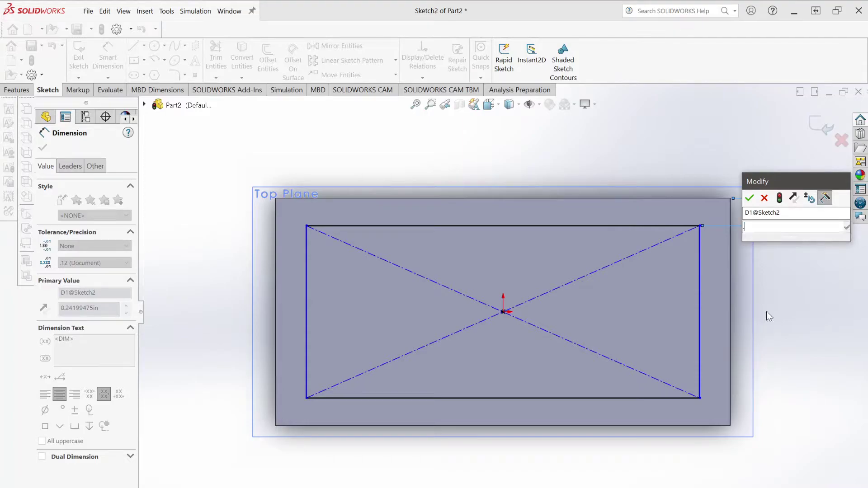
pyautogui.press('Return')
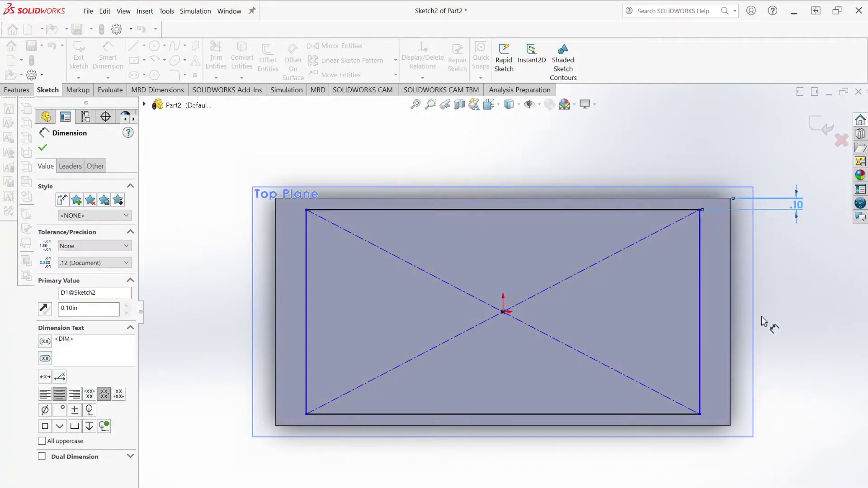
# - Dimension the gap between the inner rectangle's right short side and the block's adjacent edge to 0.10 in, and close the sketch
pyautogui.click(706, 245)
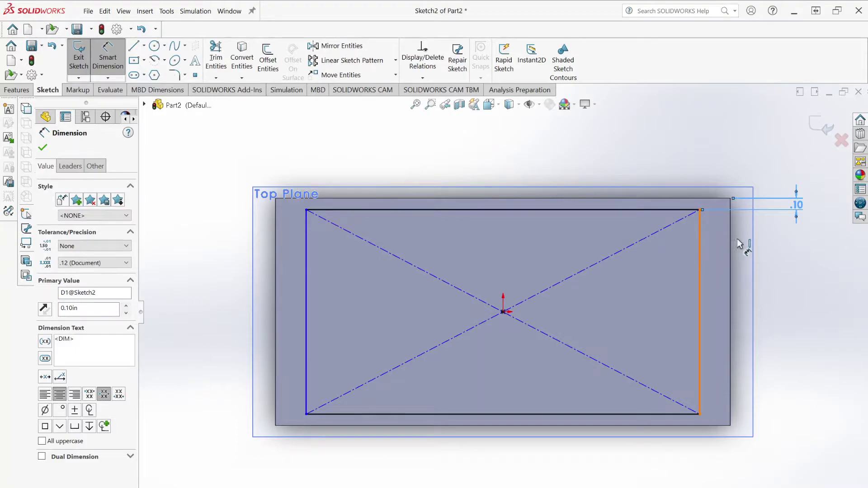
pyautogui.click(731, 241)
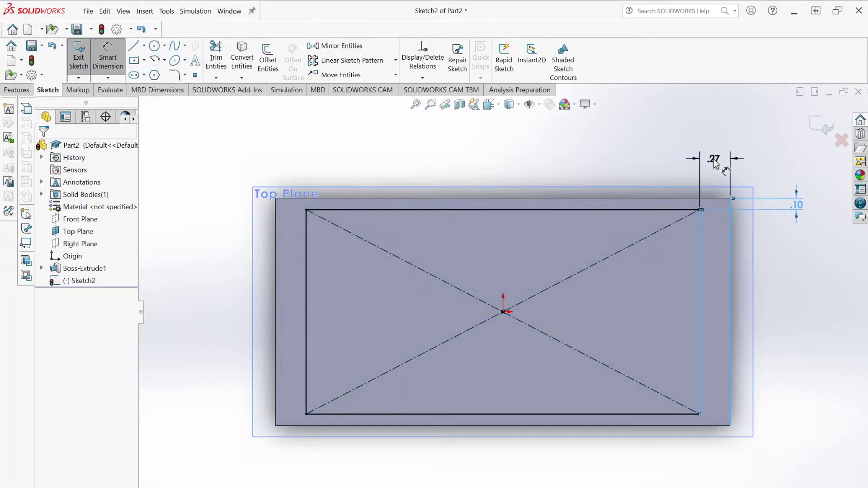
pyautogui.click(714, 164)
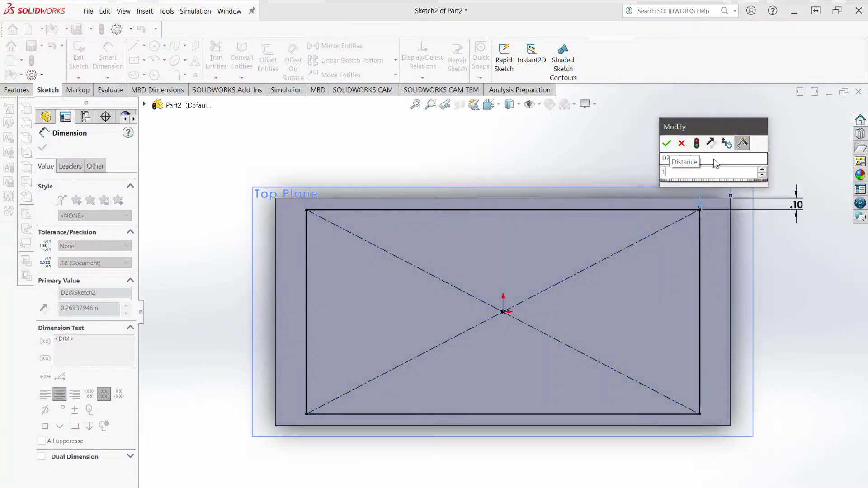
pyautogui.press('Return')
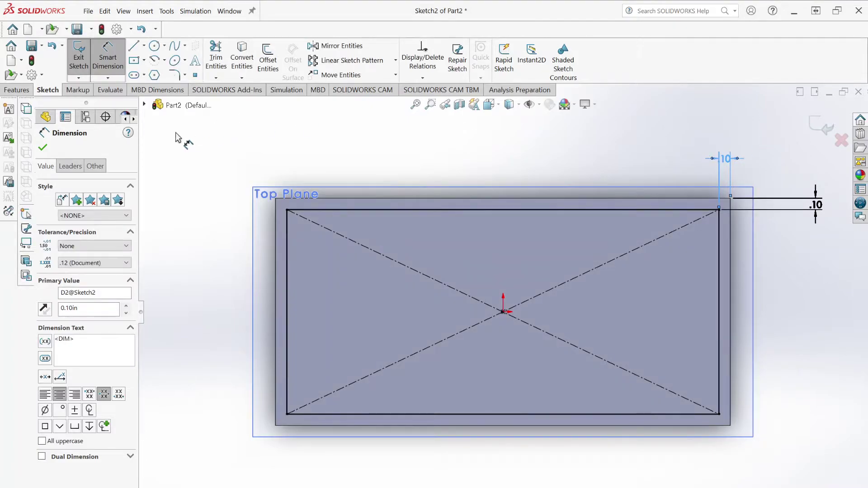
pyautogui.click(43, 153)
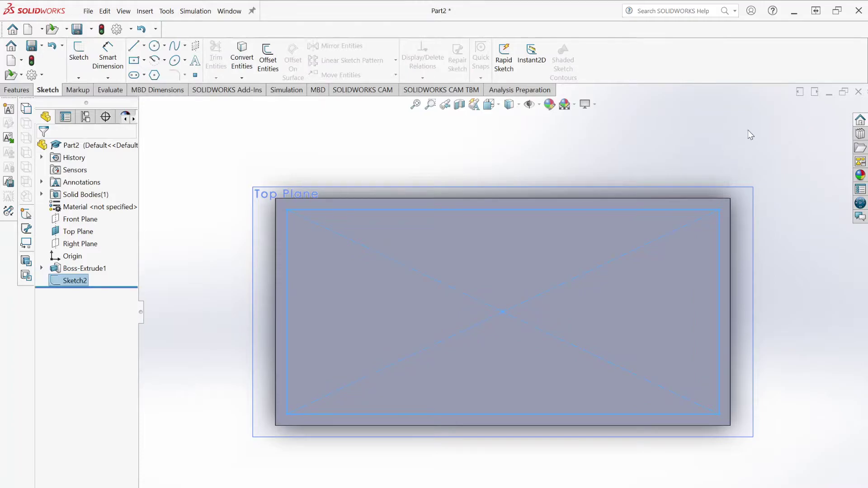
# - Cut the inner rectangle 0.40 in deep into the block with a blind Extruded Cut
pyautogui.click(13, 90)
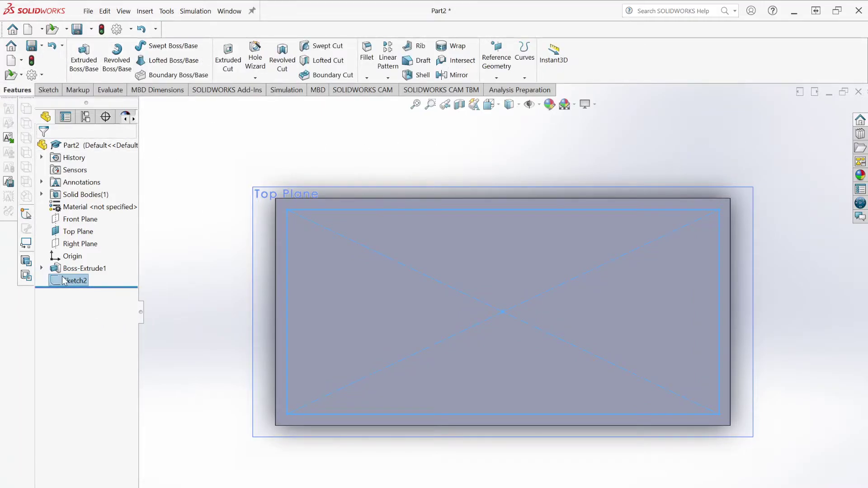
pyautogui.click(222, 62)
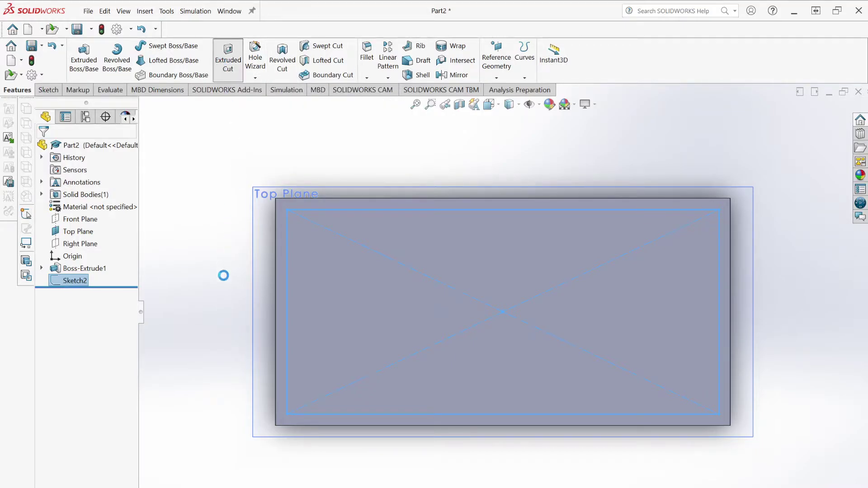
pyautogui.write('.4')
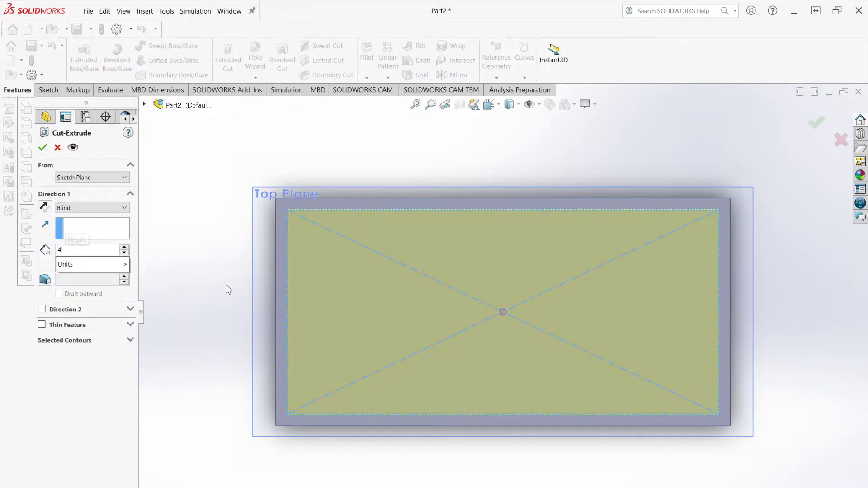
pyautogui.press('Return')
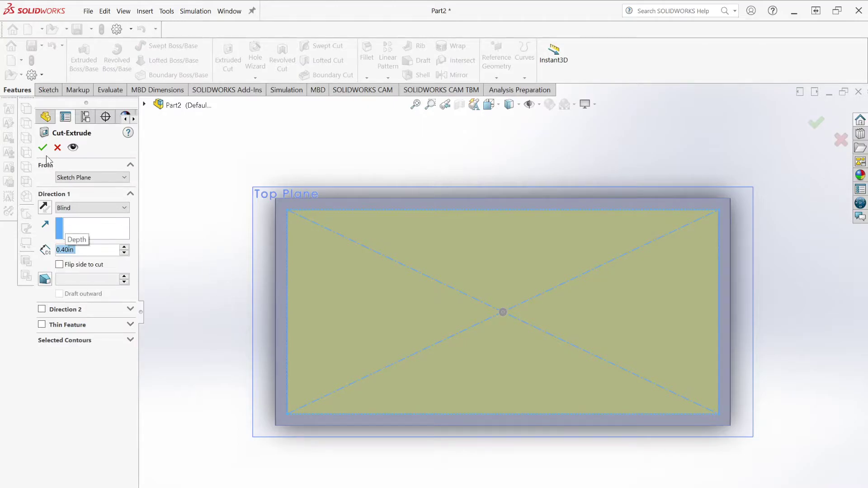
pyautogui.moveTo(555, 404); pyautogui.dragTo(574, 245, button='middle')
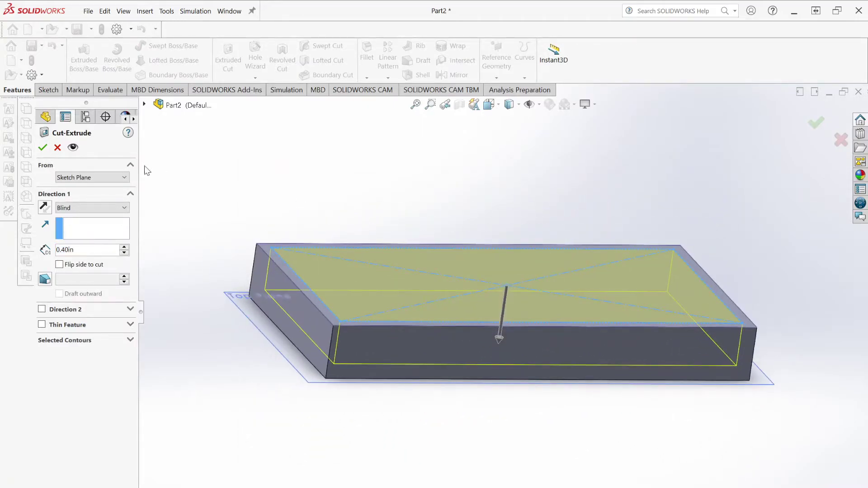
pyautogui.click(44, 148)
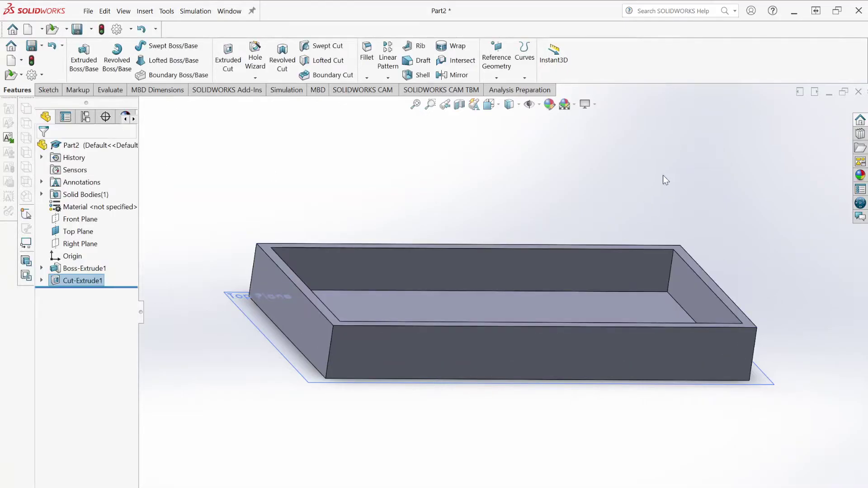
# - Fillet the tray's four outer vertical corner edges and four outer bottom edges with a symmetric 0.10 in radius
pyautogui.moveTo(712, 208); pyautogui.dragTo(621, 171, button='middle')
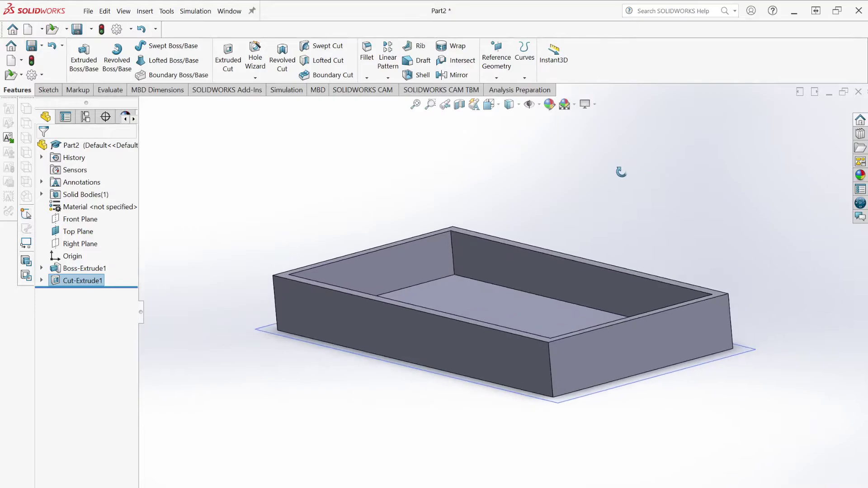
pyautogui.click(365, 49)
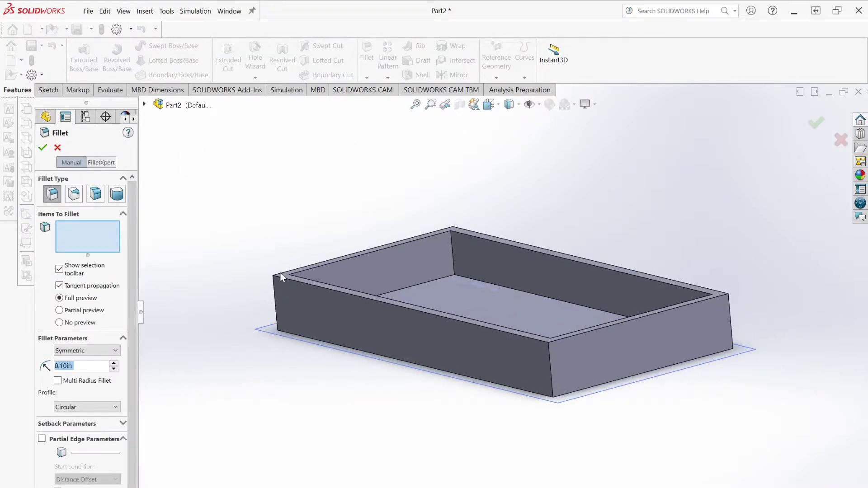
pyautogui.click(278, 292)
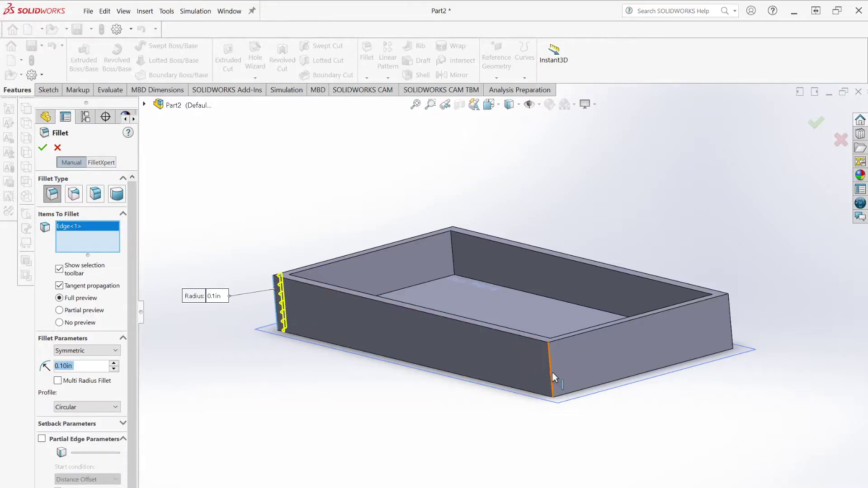
pyautogui.click(550, 372)
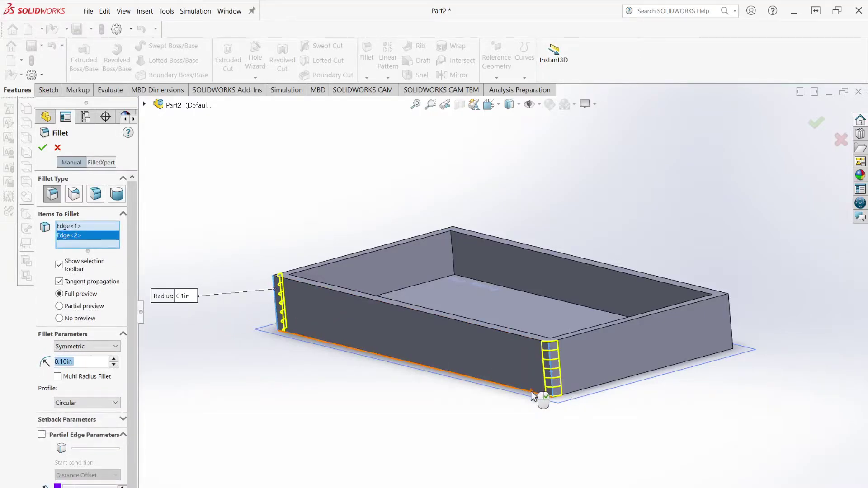
pyautogui.click(540, 394)
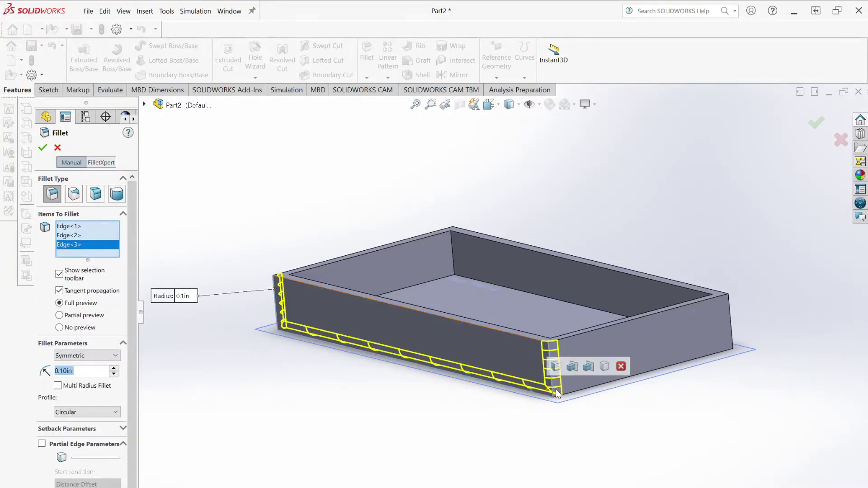
pyautogui.click(586, 391)
pyautogui.moveTo(626, 409); pyautogui.dragTo(527, 443, button='middle')
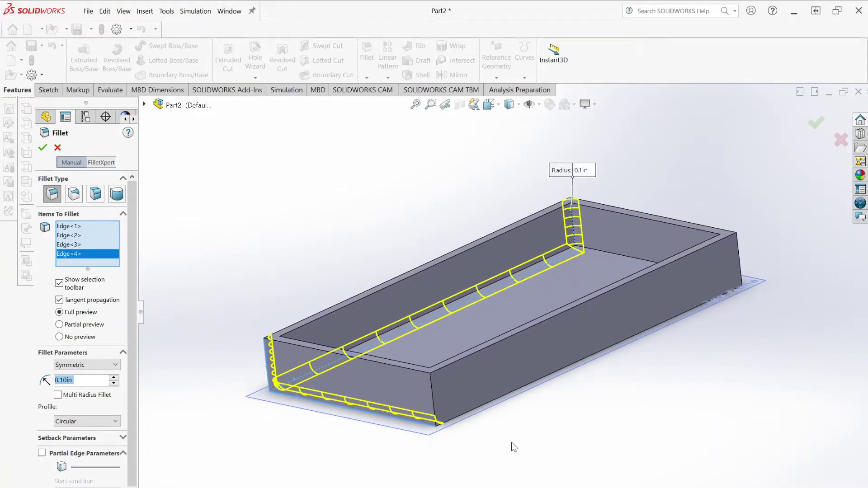
pyautogui.click(434, 400)
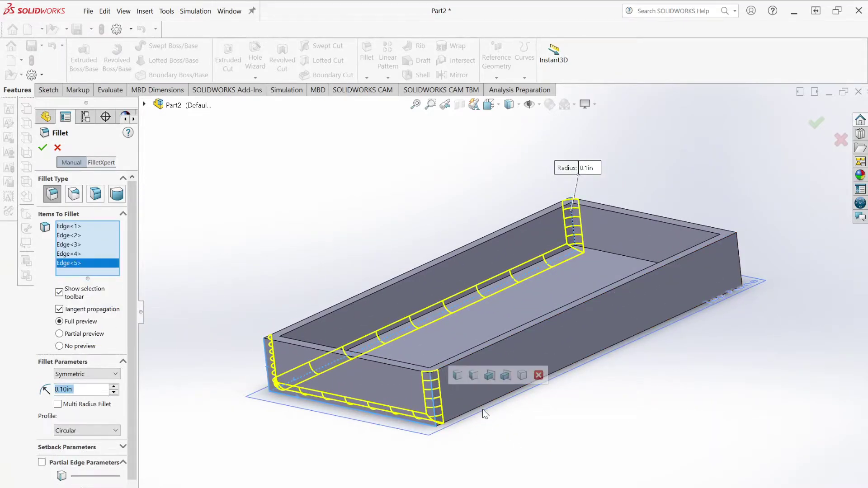
pyautogui.click(532, 413)
pyautogui.moveTo(532, 413); pyautogui.dragTo(544, 386, button='middle')
pyautogui.click(566, 342)
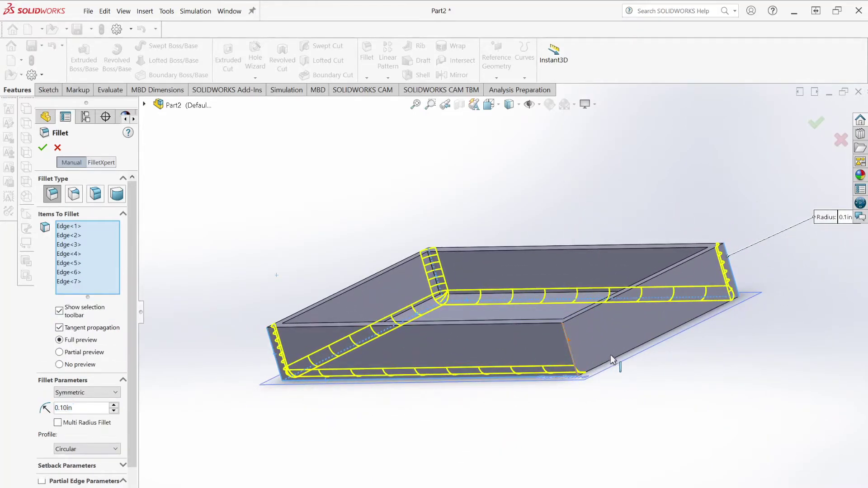
pyautogui.click(610, 355)
pyautogui.moveTo(602, 398); pyautogui.dragTo(687, 304, button='middle')
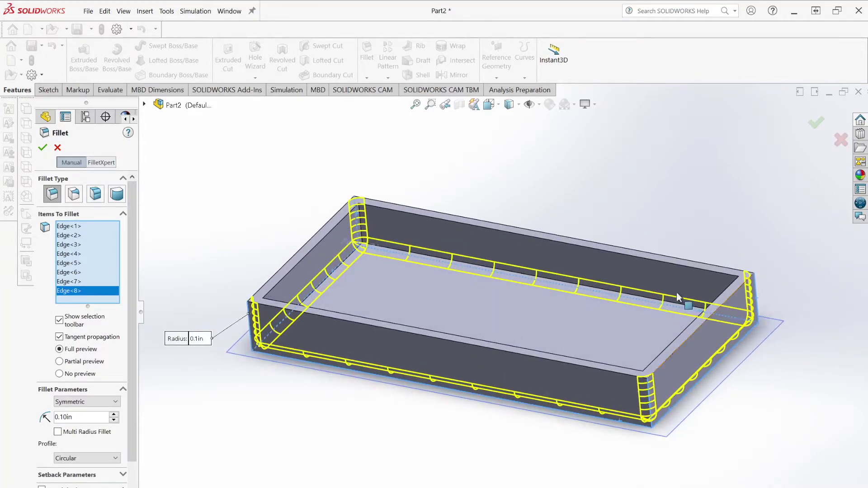
pyautogui.click(43, 148)
# - Start a sketch on the tray's inner floor and draw a corner rectangle about 3.39 by 0.36 in above the origin
pyautogui.moveTo(457, 312); pyautogui.dragTo(486, 305, button='middle')
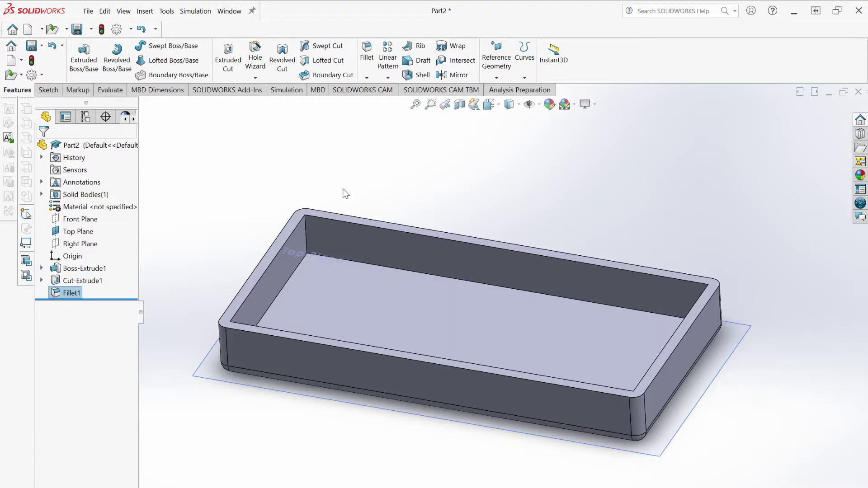
pyautogui.moveTo(344, 189); pyautogui.dragTo(332, 169, button='middle')
pyautogui.moveTo(352, 185); pyautogui.dragTo(381, 193, button='middle')
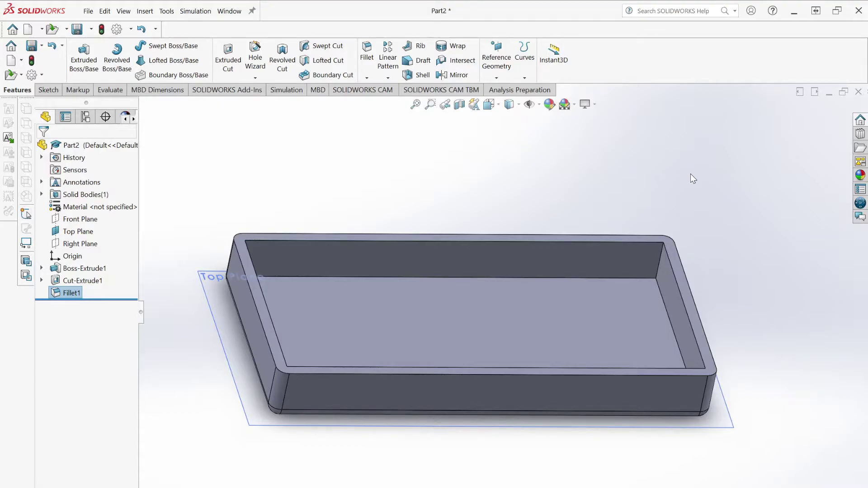
pyautogui.hotkey('ctrl', '5')
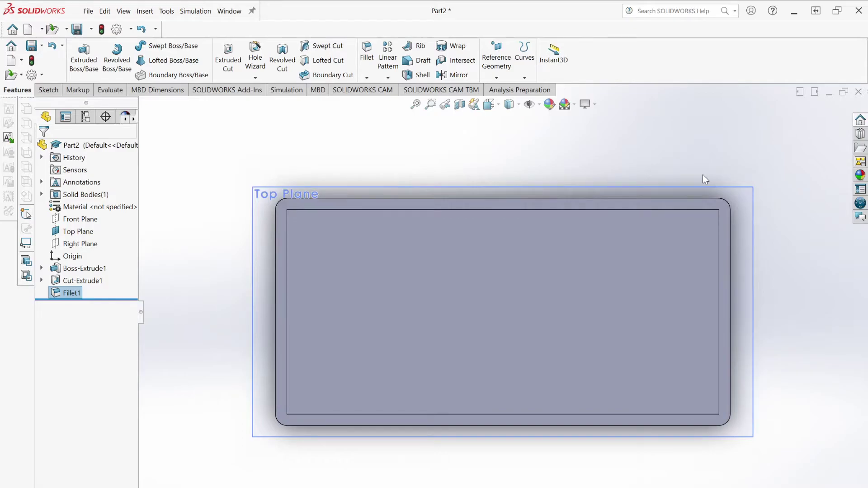
pyautogui.click(49, 90)
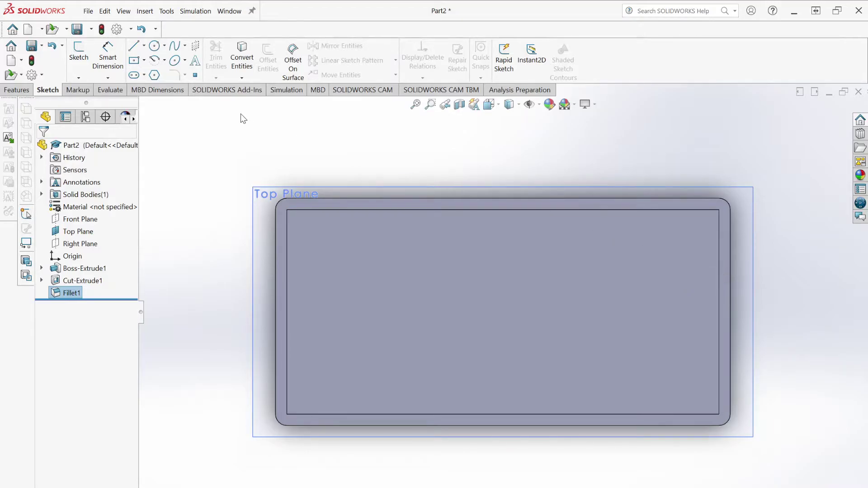
pyautogui.click(78, 52)
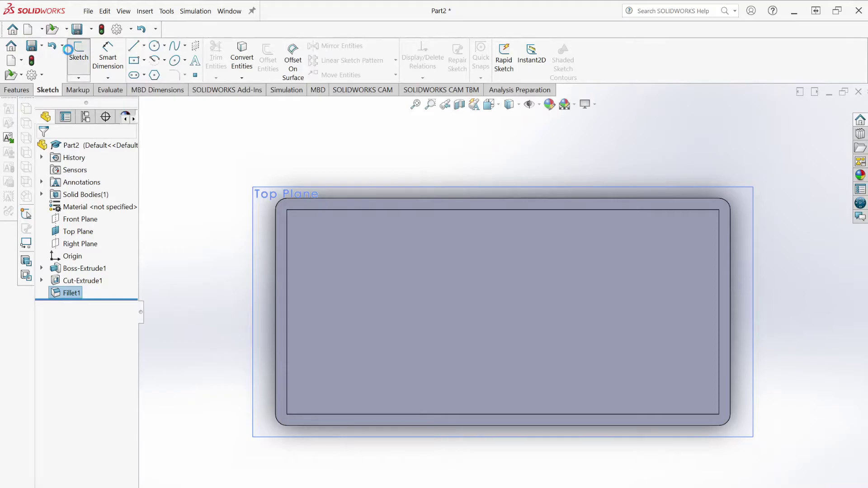
pyautogui.click(457, 254)
pyautogui.click(144, 61)
pyautogui.click(149, 75)
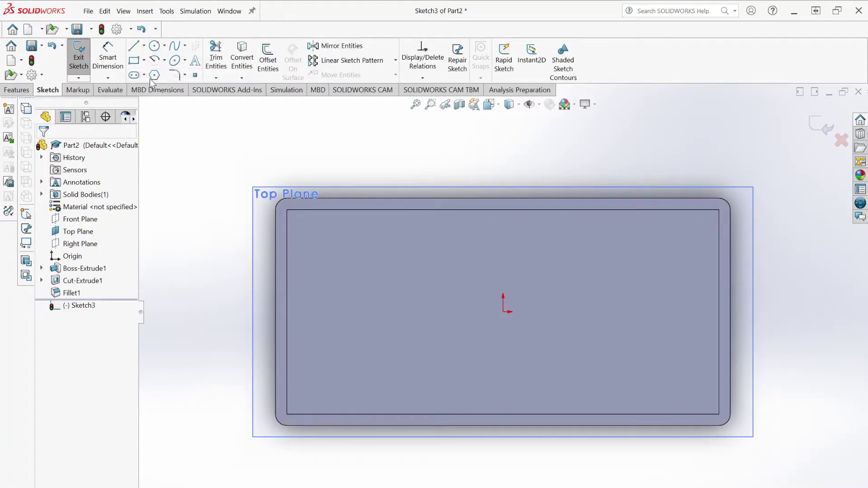
pyautogui.click(311, 274)
pyautogui.click(698, 234)
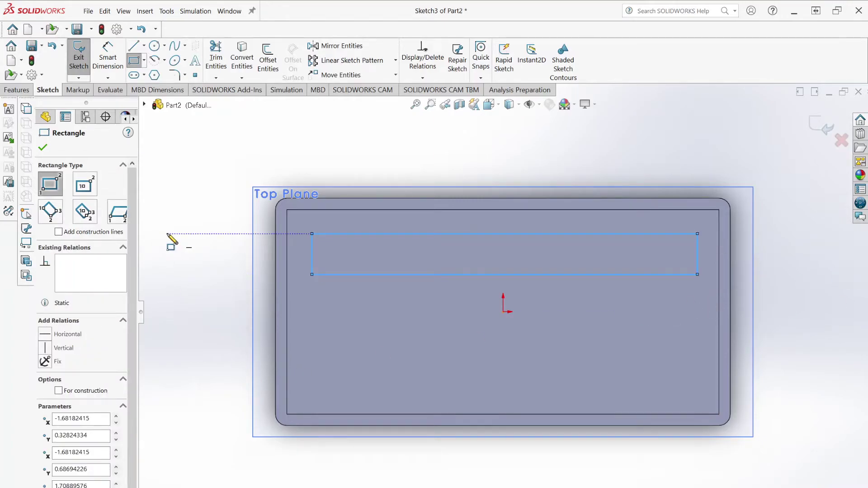
pyautogui.click(43, 148)
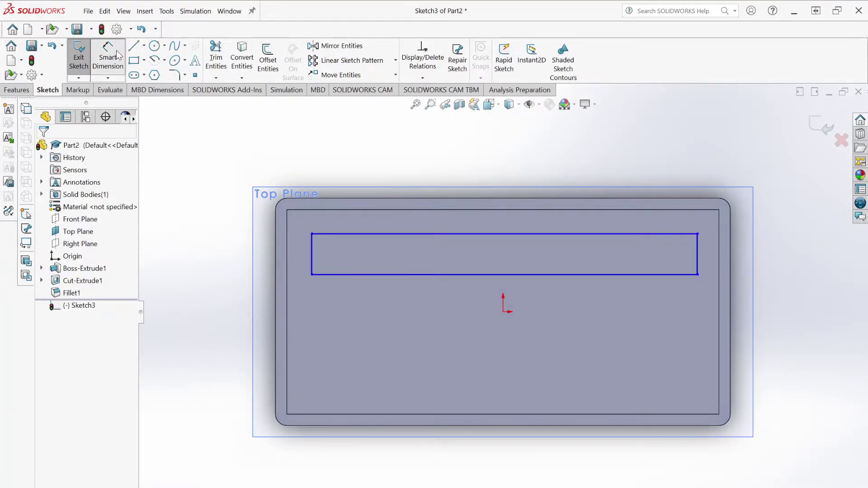
# - Dimension the rectangle's right short side to 0.25 in
pyautogui.click(118, 55)
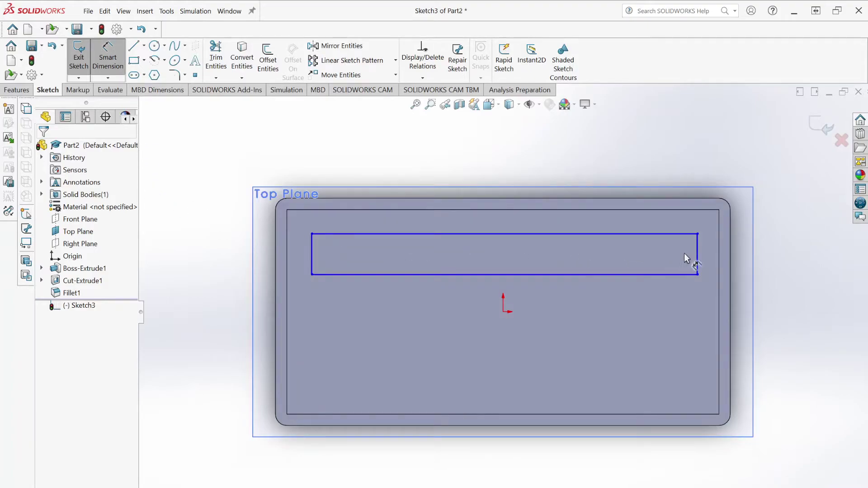
pyautogui.click(698, 256)
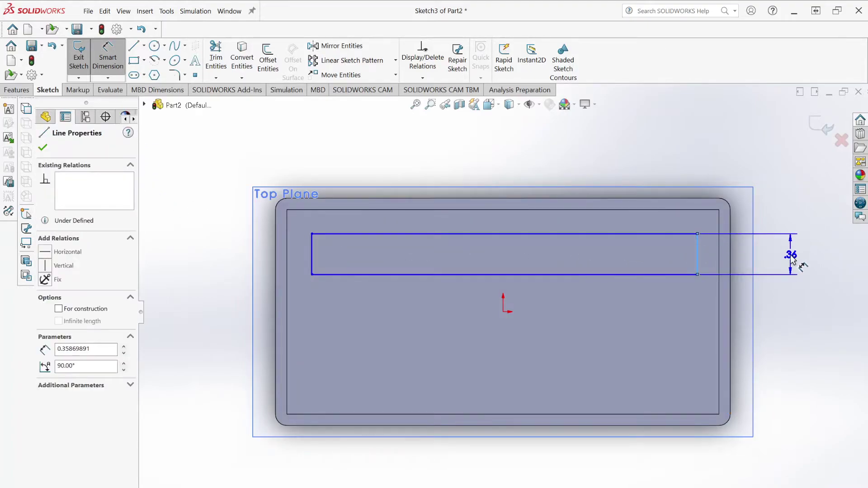
pyautogui.click(792, 262)
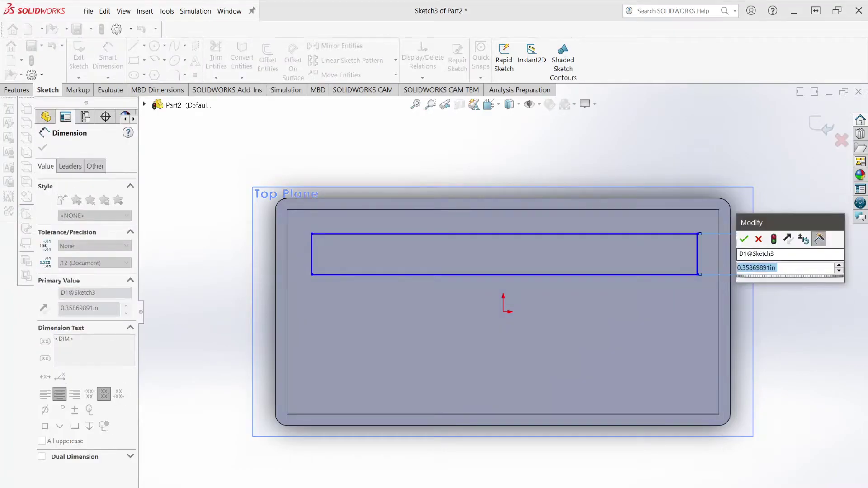
pyautogui.write('0.25')
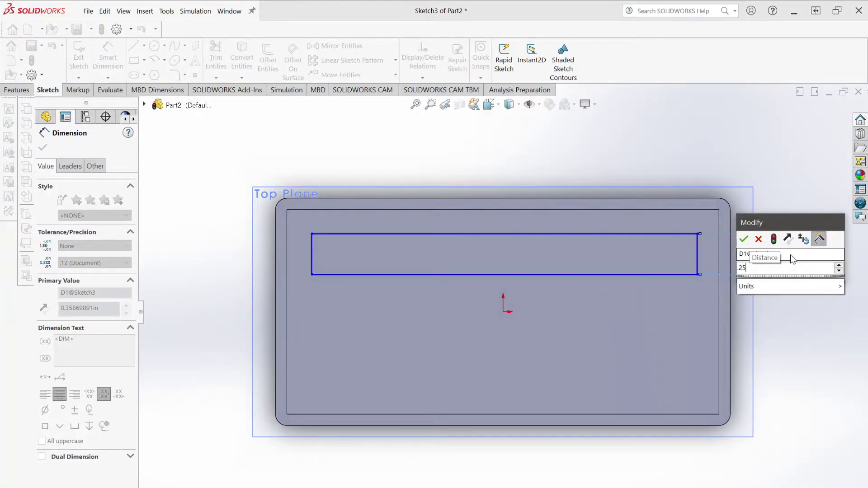
pyautogui.press('Return')
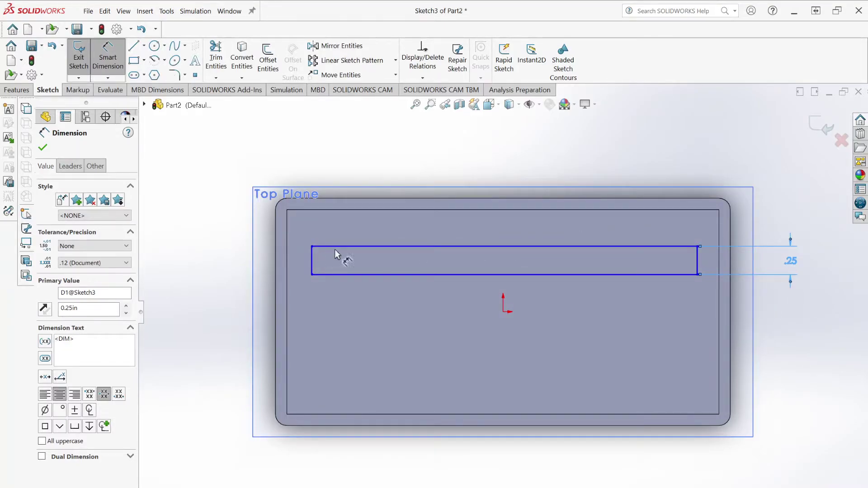
pyautogui.click(312, 255)
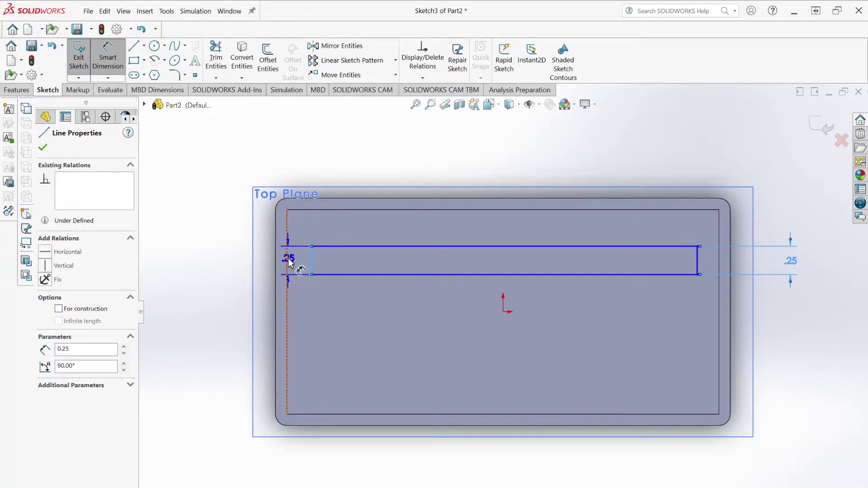
pyautogui.click(288, 262)
pyautogui.click(500, 300)
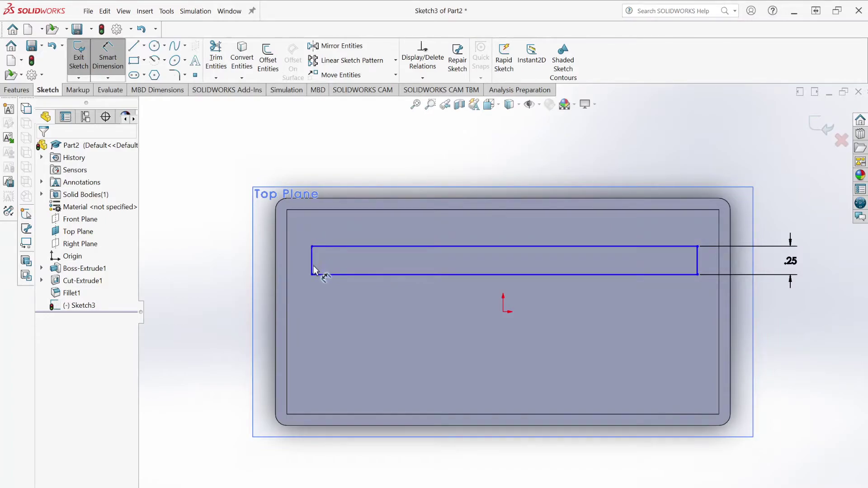
# - Dimension the gap between the rectangle's left short side and the tray's adjacent inner wall to 0.10 in
pyautogui.click(312, 266)
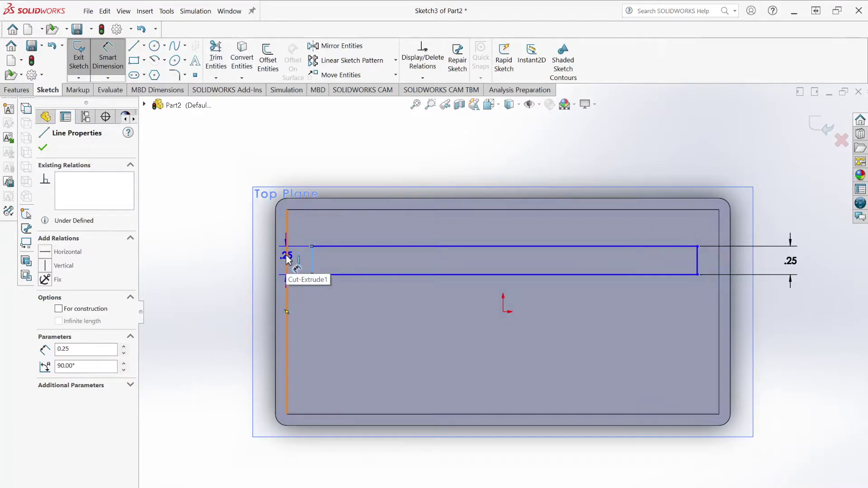
pyautogui.click(287, 258)
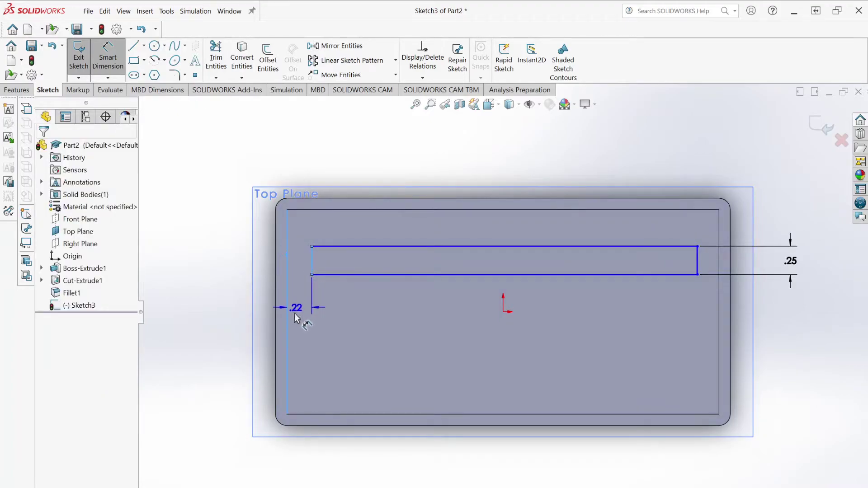
pyautogui.click(420, 355)
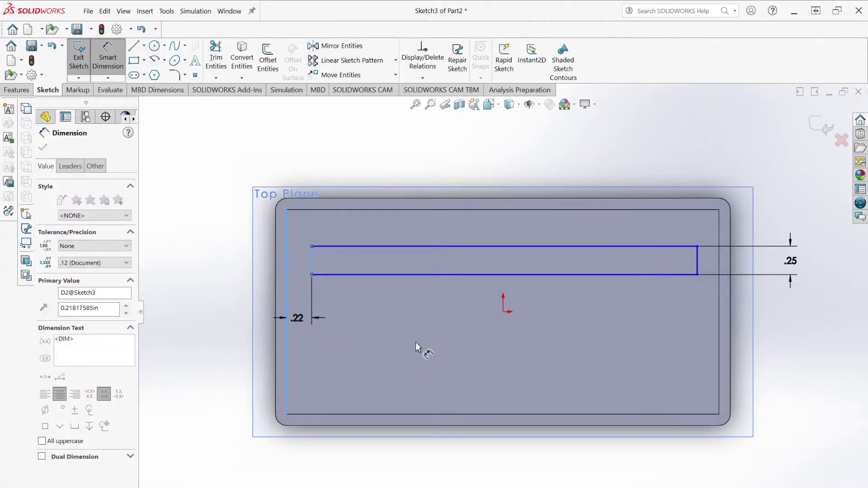
pyautogui.write('0.1')
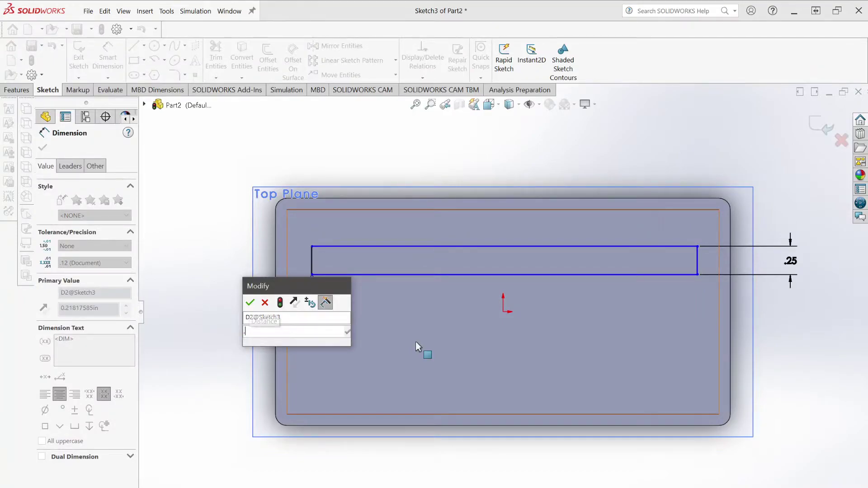
pyautogui.press('Return')
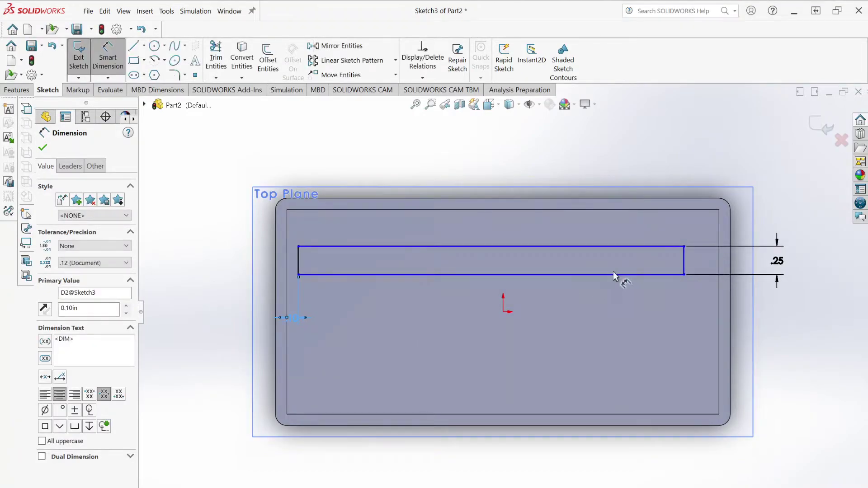
# - Dimension the gap between the rectangle's right short side and the tray's adjacent inner wall to 0.10 in
pyautogui.click(685, 267)
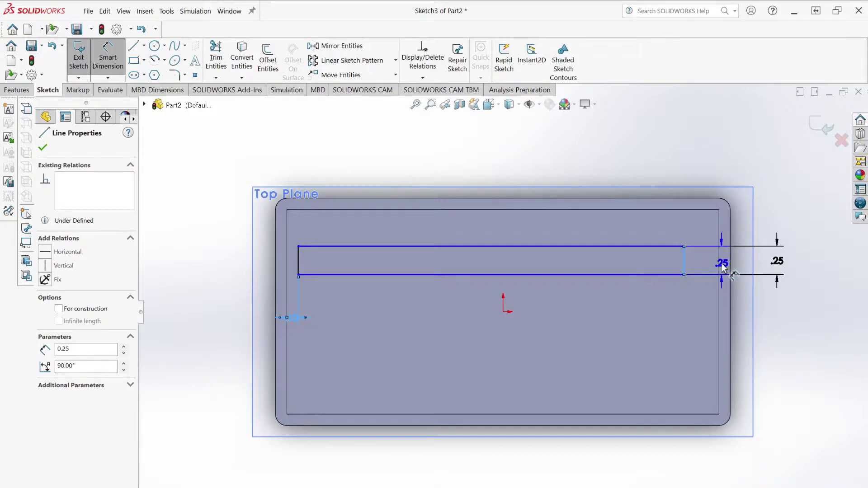
pyautogui.click(719, 272)
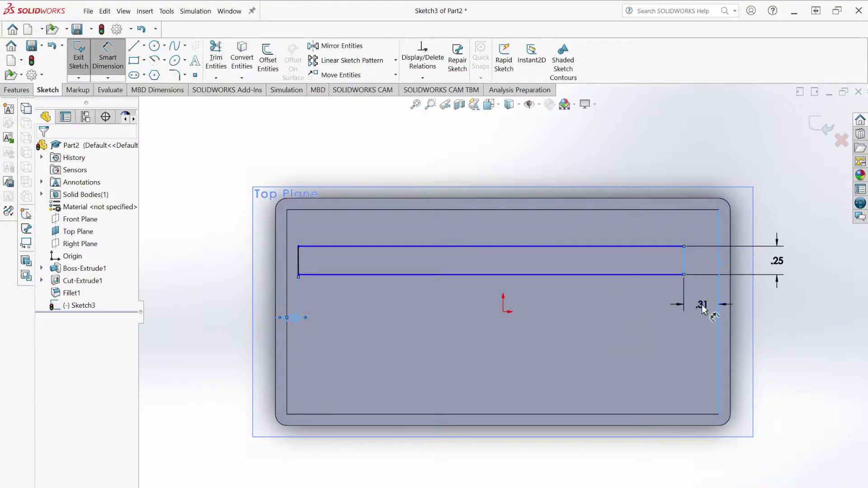
pyautogui.click(703, 310)
pyautogui.write('.1')
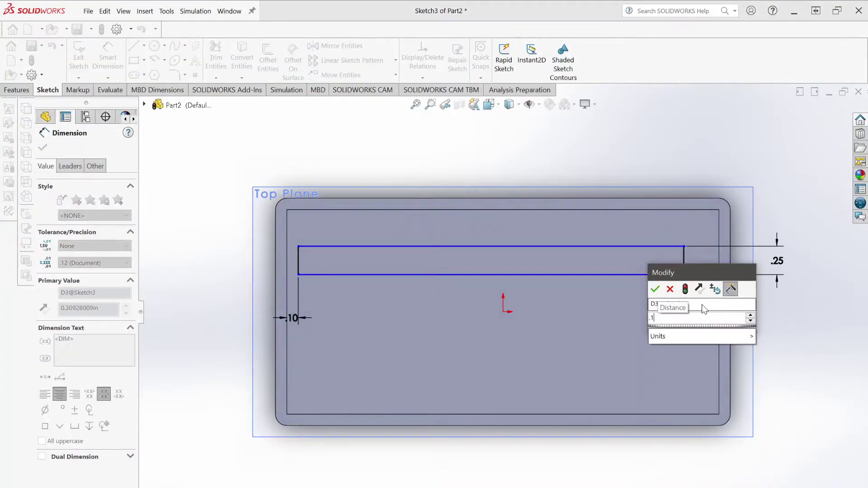
pyautogui.press('Return')
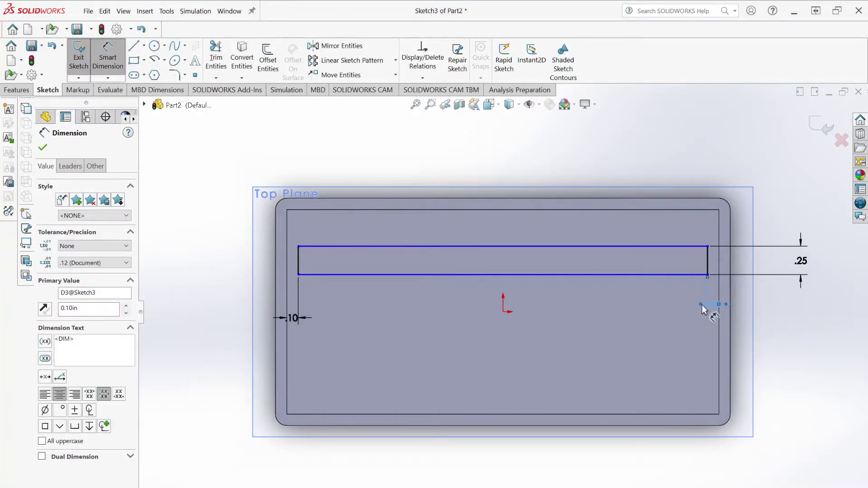
# - Dimension the gap between the rectangle's upper long side and the tray's adjacent inner wall to 0.10 in
pyautogui.click(547, 245)
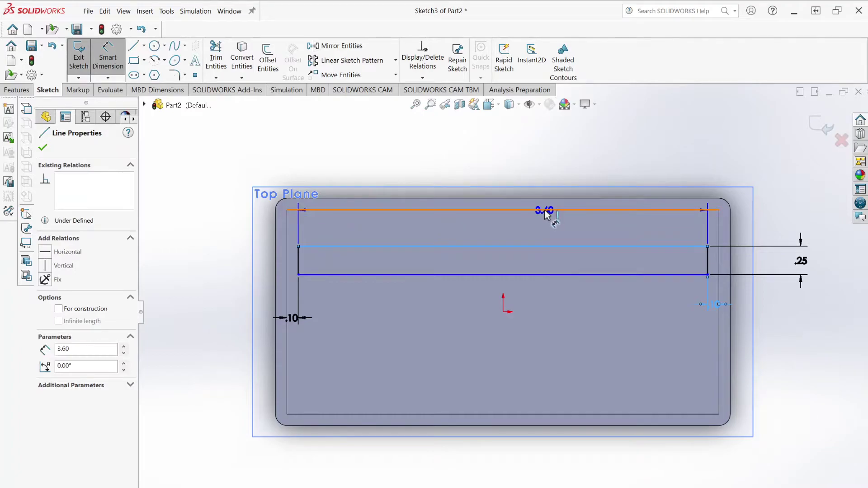
pyautogui.click(545, 210)
pyautogui.click(771, 232)
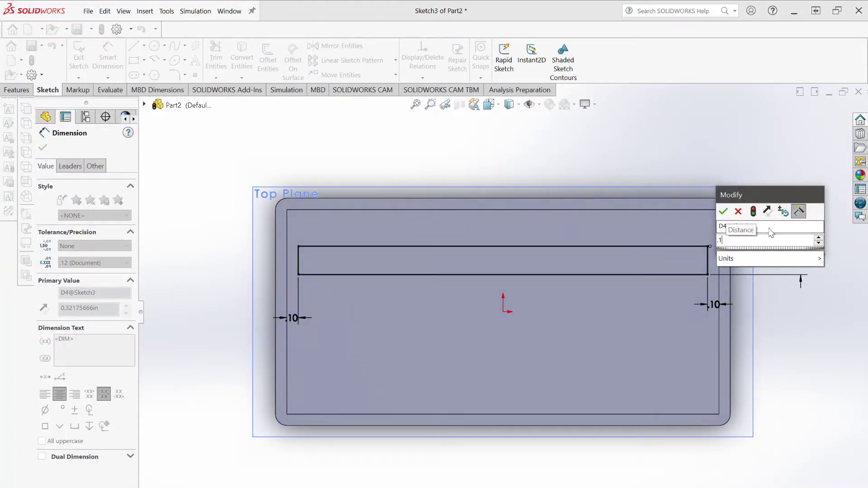
pyautogui.press('Return')
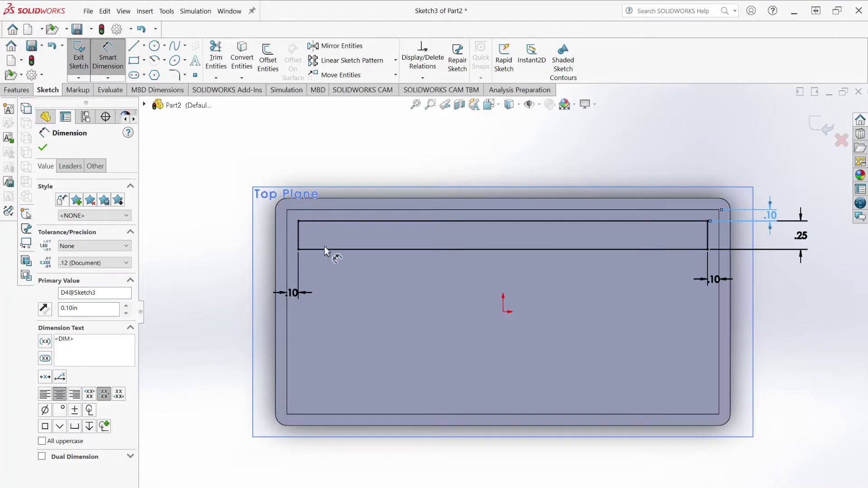
pyautogui.click(834, 312)
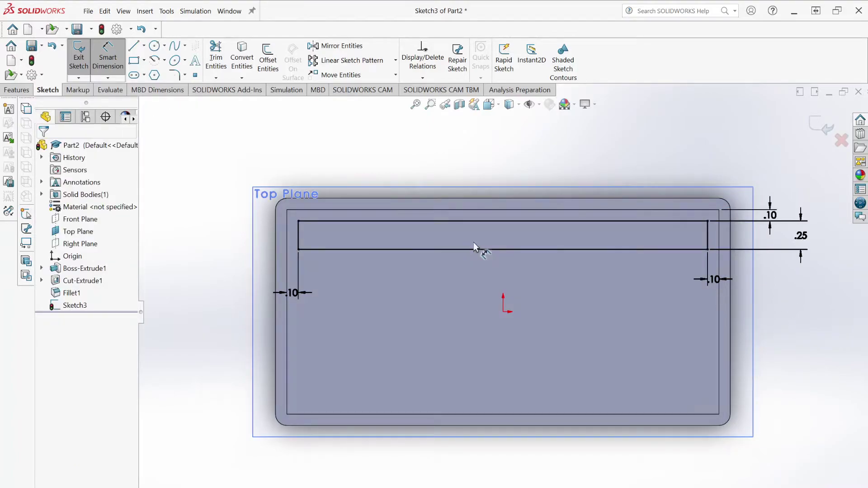
# - Add a driven length dimension to the rectangle's lower long side and exit the sketch
pyautogui.click(506, 252)
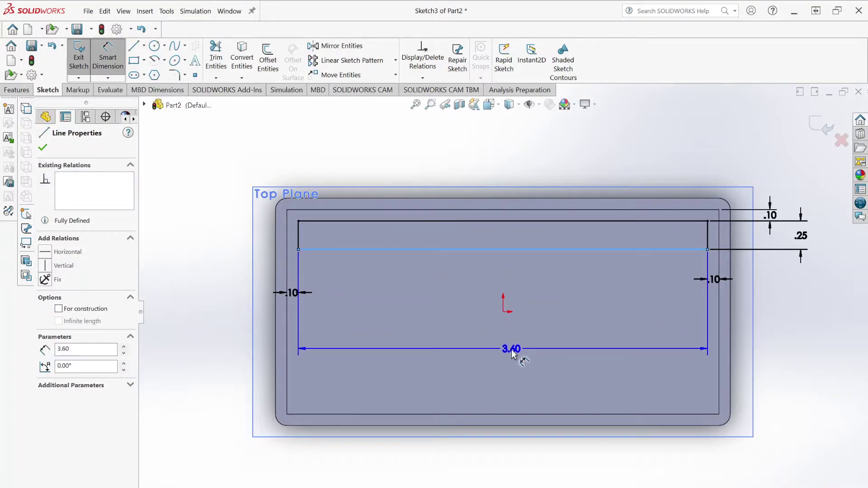
pyautogui.click(507, 359)
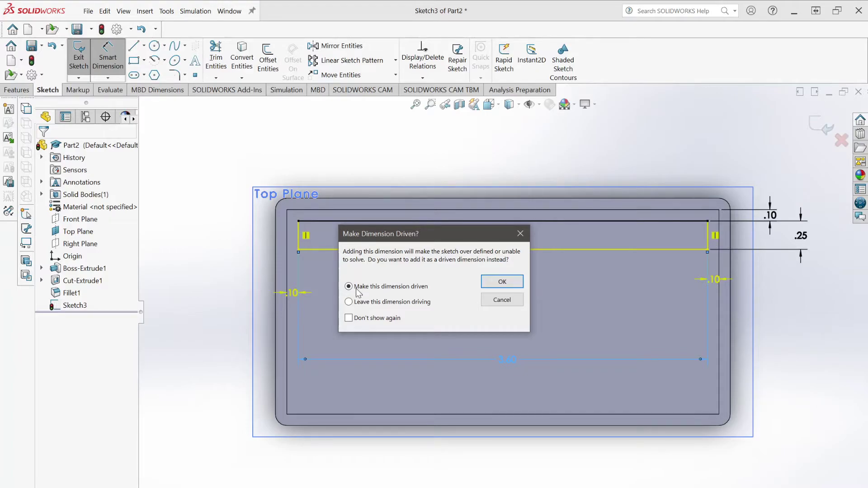
pyautogui.click(499, 283)
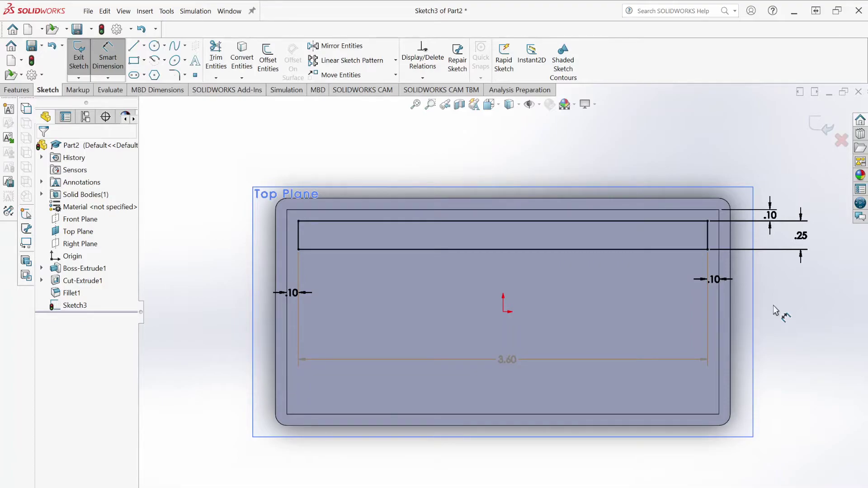
pyautogui.click(828, 124)
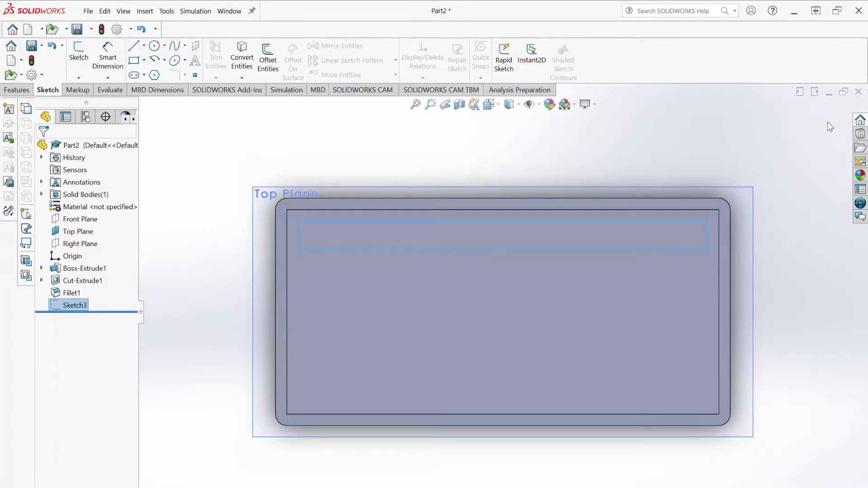
# - Cut the rectangle sketch through the tray floor with an Extruded Cut using the Up To Next end condition
pyautogui.click(21, 93)
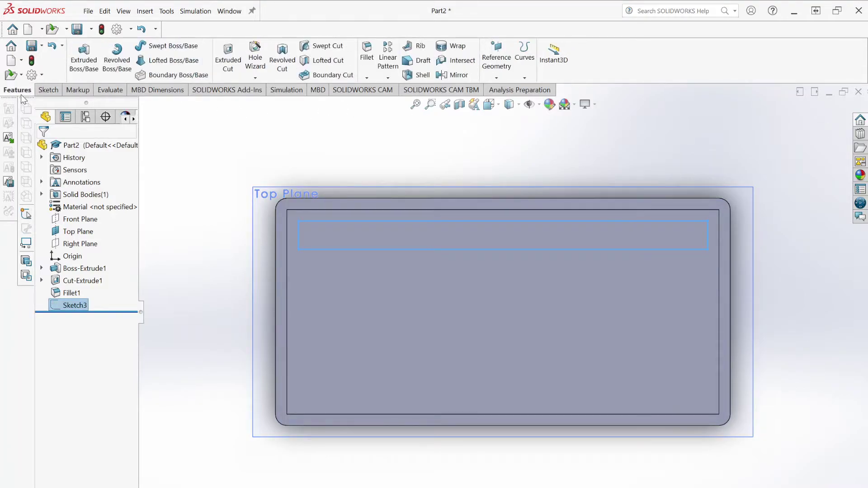
pyautogui.click(227, 59)
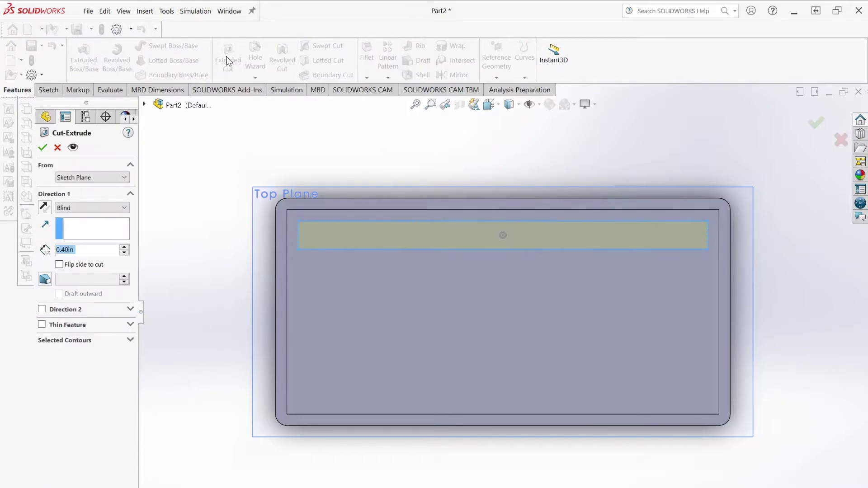
pyautogui.moveTo(530, 466); pyautogui.dragTo(433, 238, button='middle')
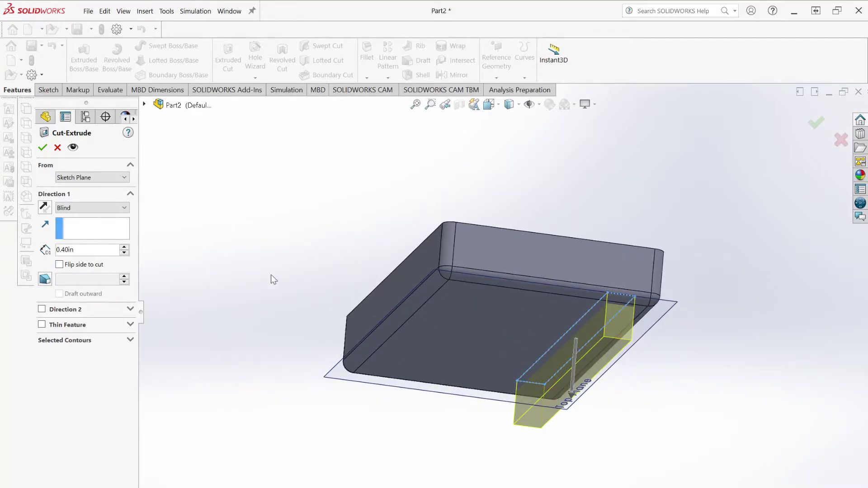
pyautogui.moveTo(599, 193); pyautogui.dragTo(592, 220, button='middle')
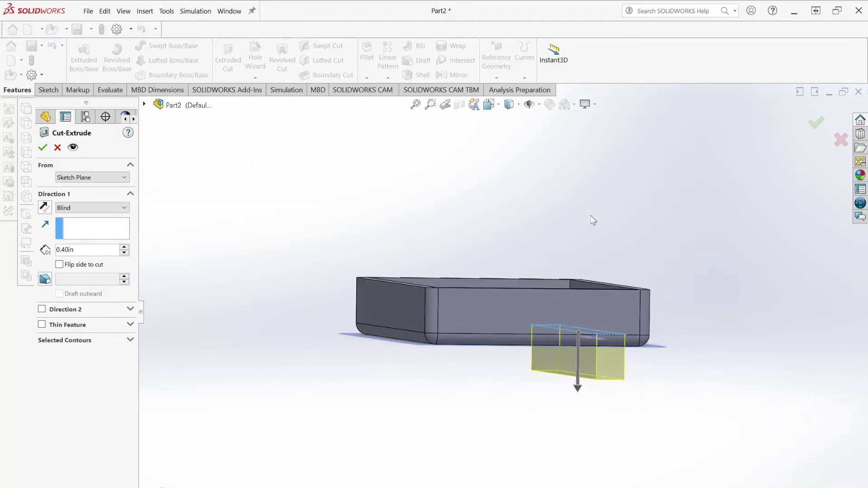
pyautogui.scroll(-2, 618, 387)
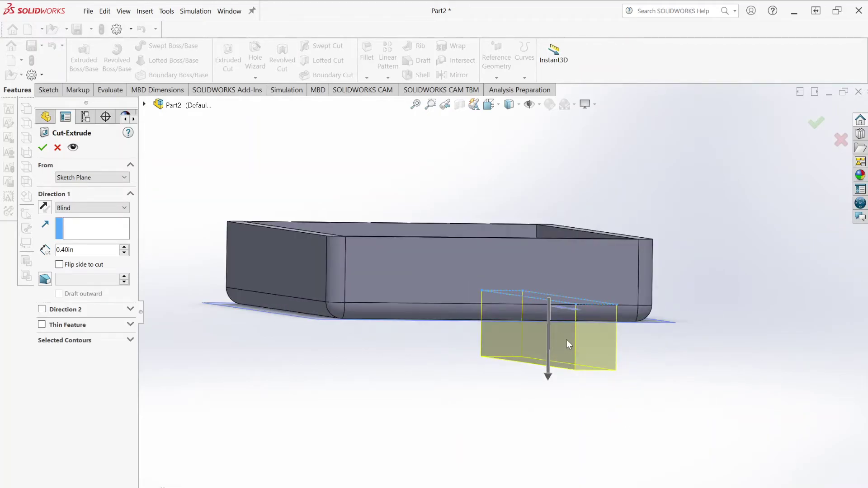
pyautogui.click(70, 212)
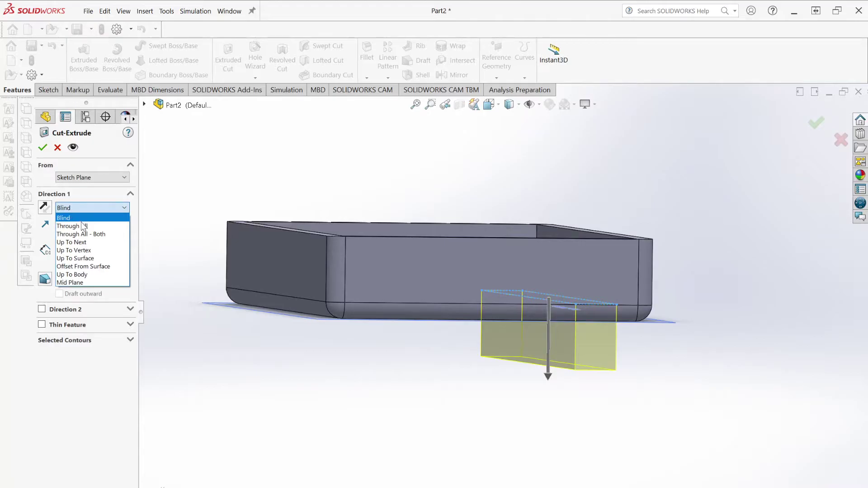
pyautogui.click(97, 258)
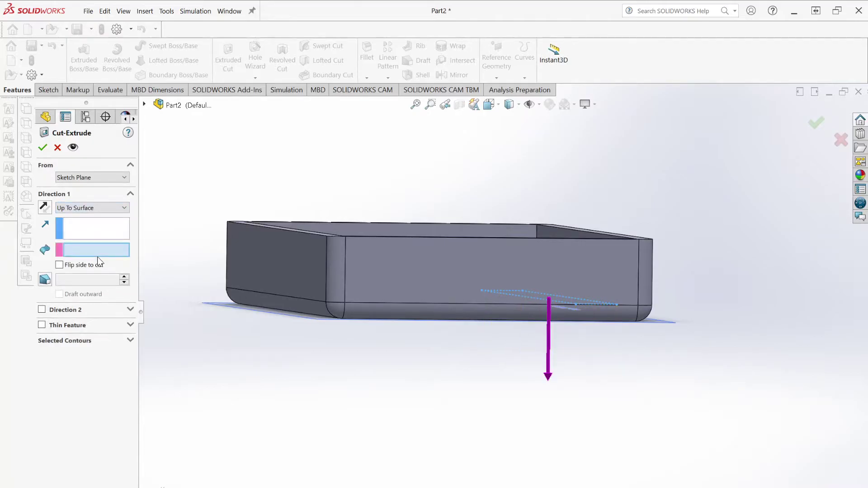
pyautogui.click(86, 210)
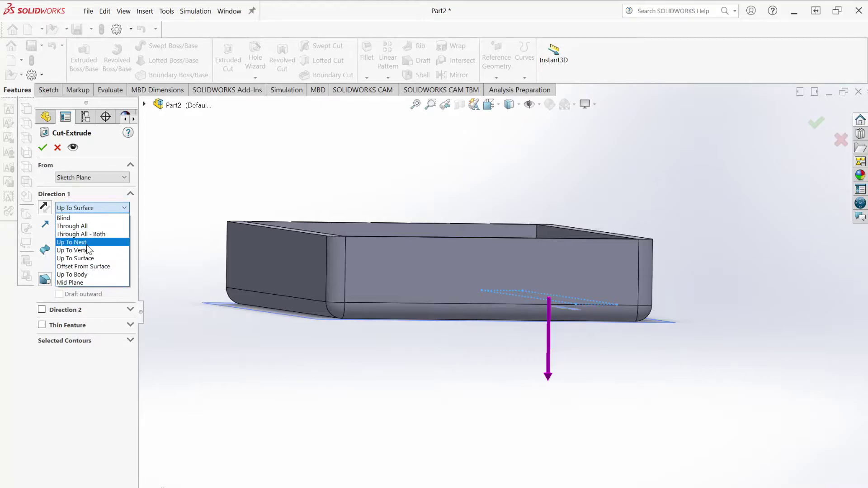
pyautogui.click(87, 245)
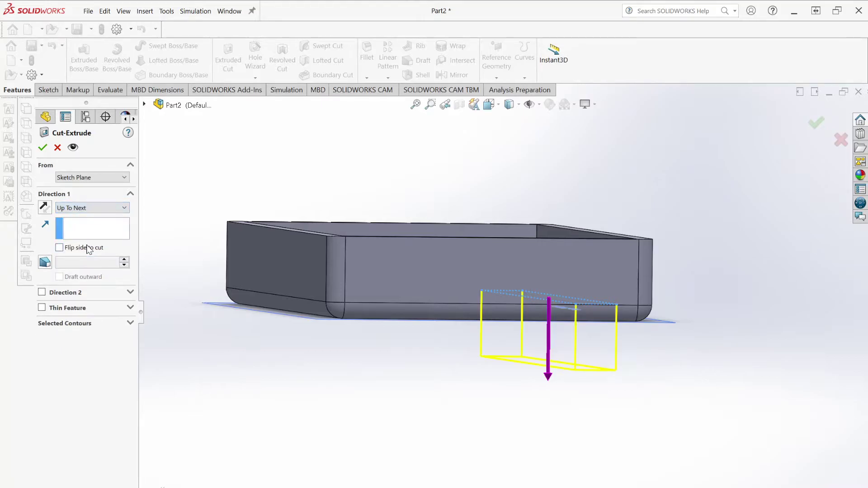
pyautogui.click(43, 148)
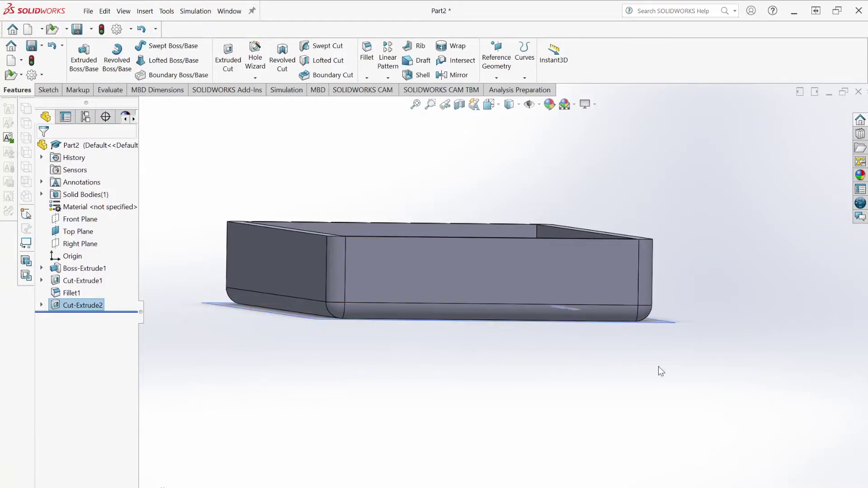
# - Set the slotted tray to the isometric view and save the part on the Desktop as CaseTop
pyautogui.moveTo(658, 366); pyautogui.dragTo(600, 227, button='middle')
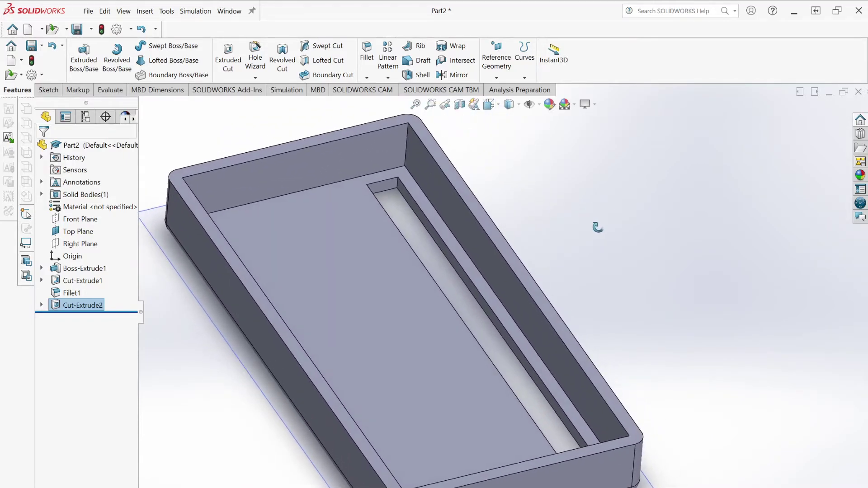
pyautogui.hotkey('ctrl', '7')
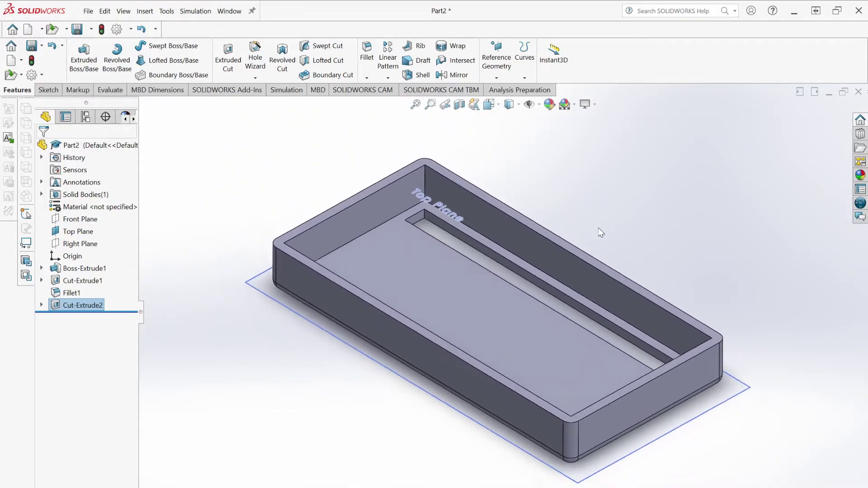
pyautogui.click(87, 11)
pyautogui.click(108, 138)
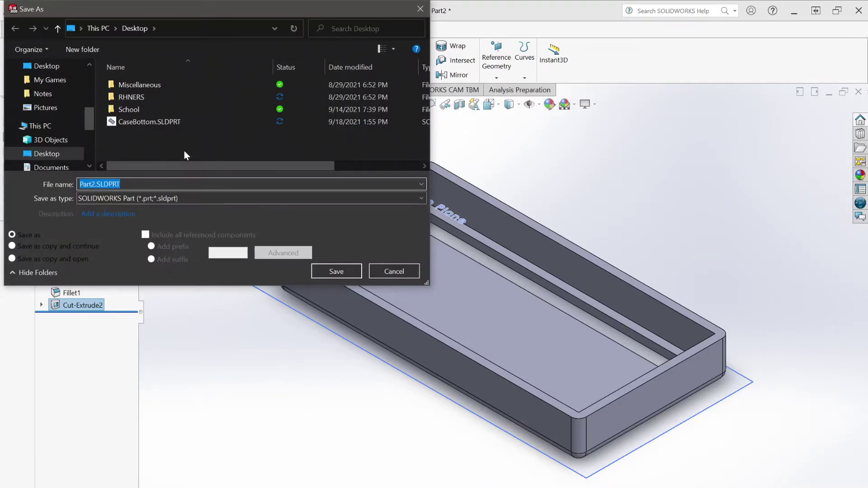
pyautogui.write('CaseTop')
pyautogui.press('Return')
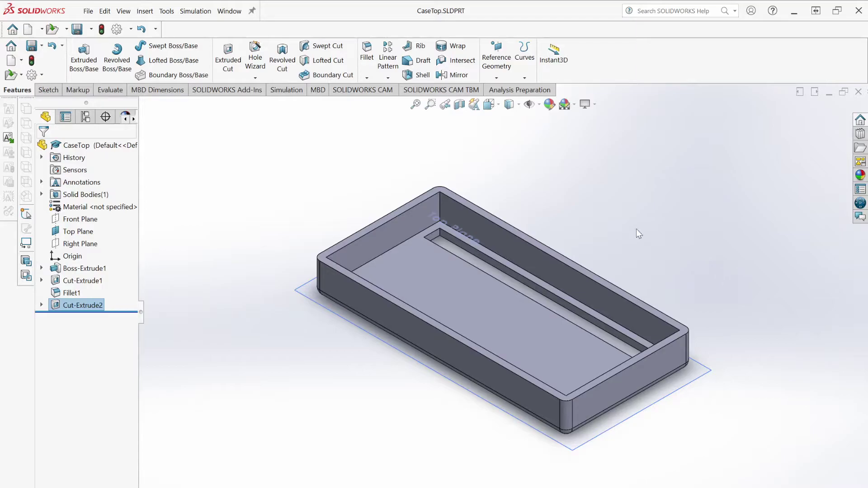
# - Create a new assembly document
pyautogui.click(90, 12)
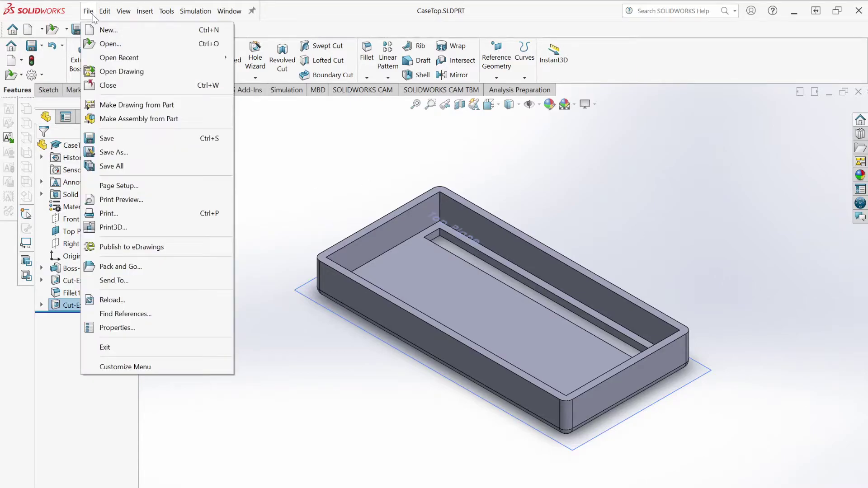
pyautogui.click(93, 31)
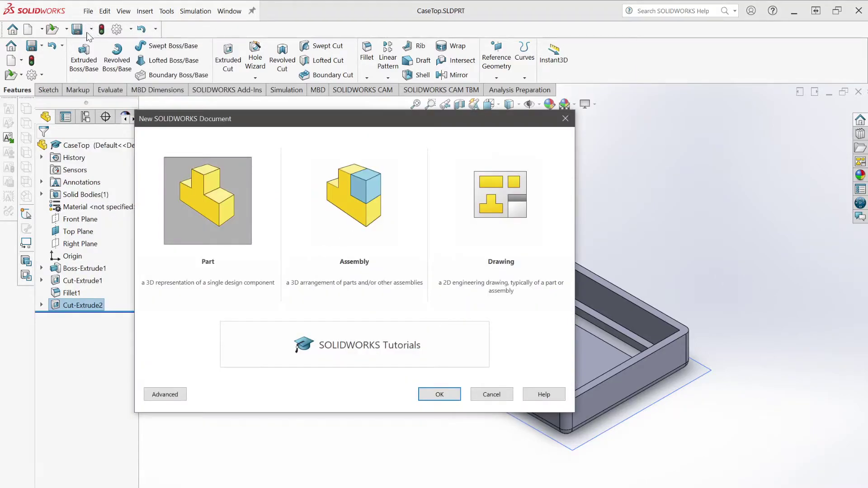
pyautogui.click(354, 219)
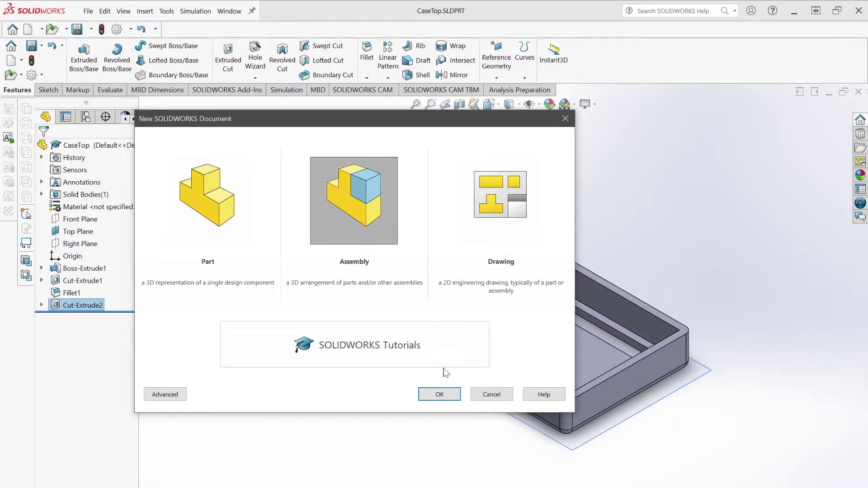
pyautogui.click(446, 394)
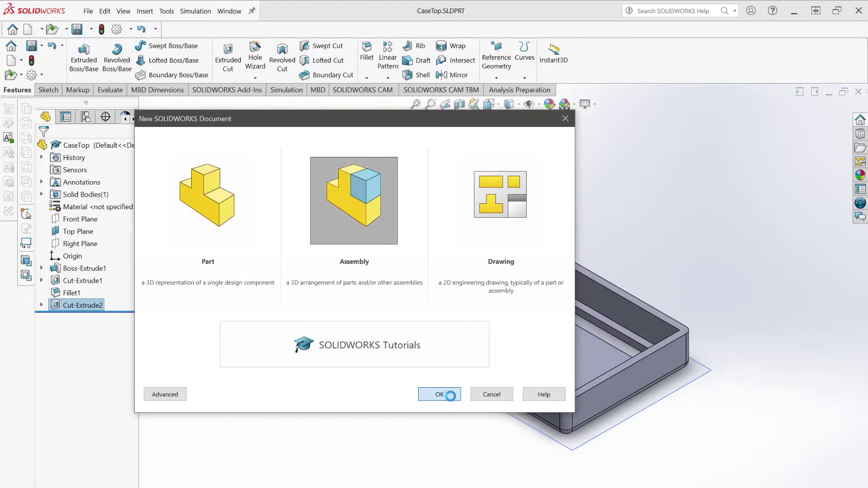
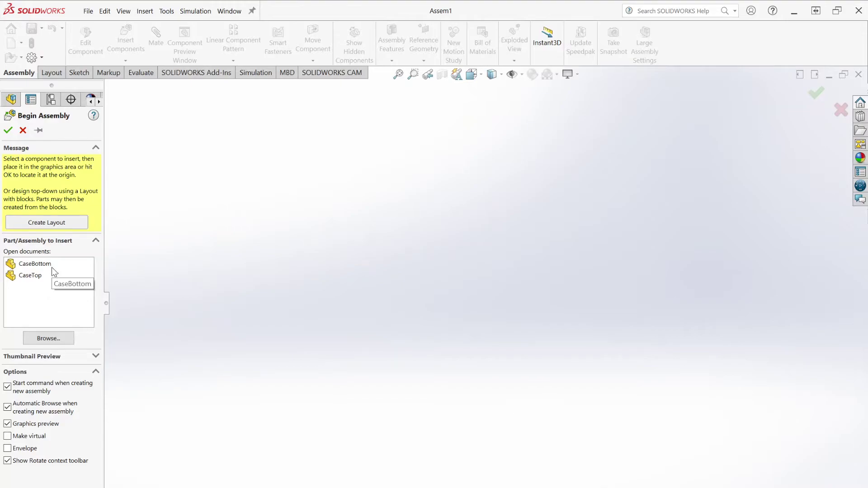
# - Insert CaseBottom into the assembly as its first component, placing it freehand in the middle of the graphics area
pyautogui.click(52, 268)
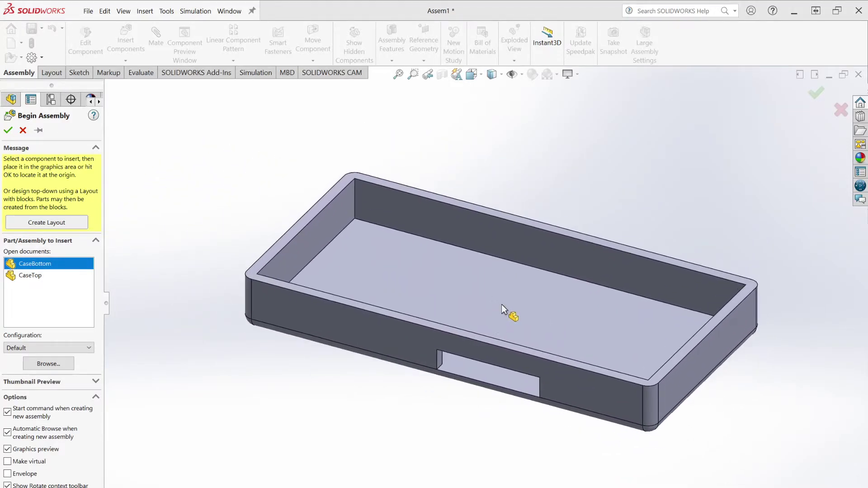
pyautogui.click(471, 310)
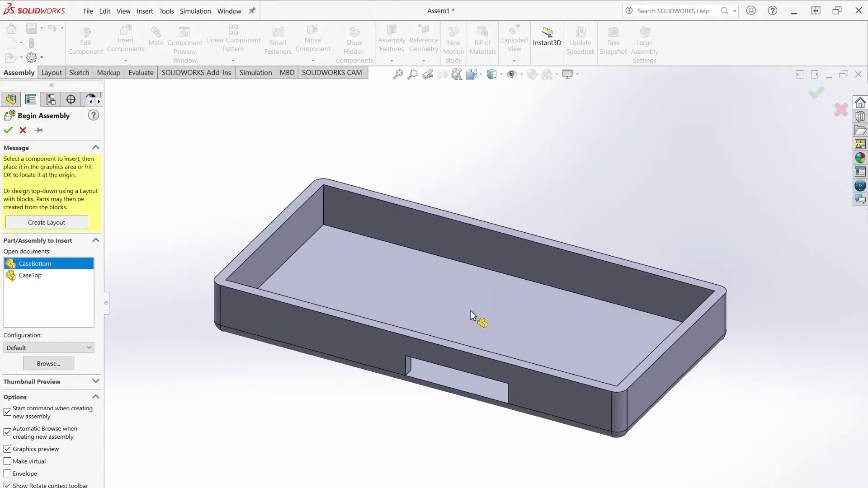
pyautogui.scroll(-5, 560, 252)
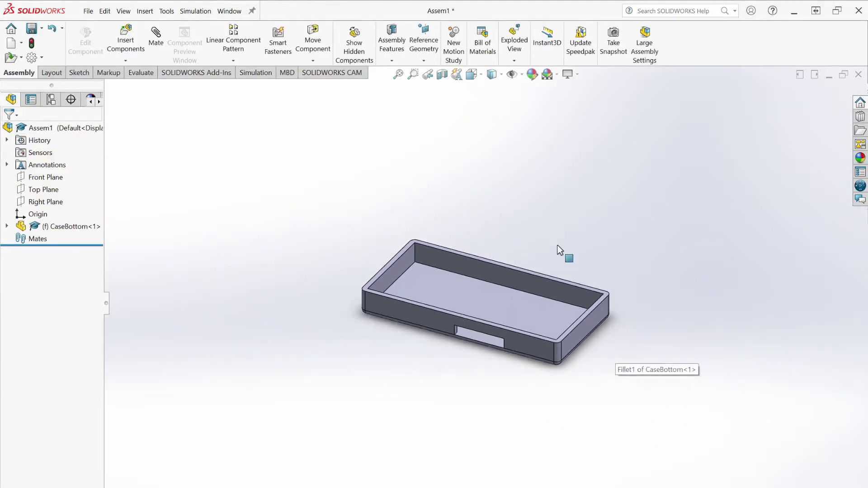
pyautogui.scroll(4, 549, 200)
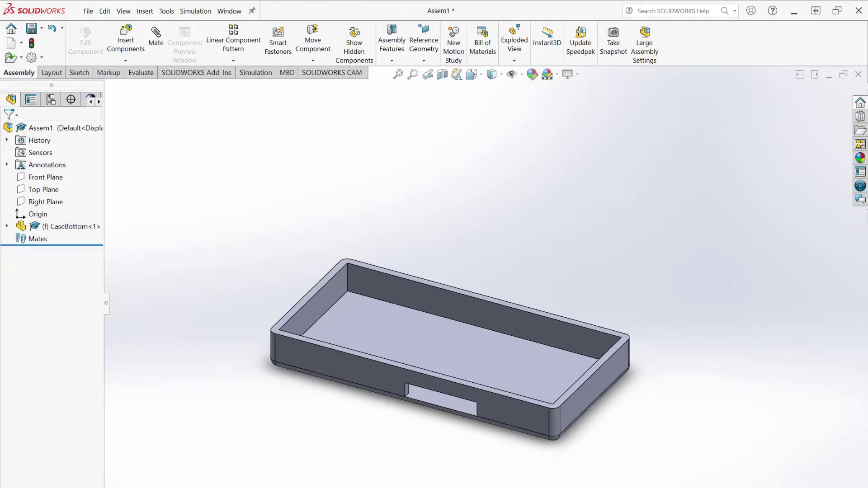
# - Switch to File Explorer and open the DIYgmCase09092021MT folder on USB Drive (F:)
pyautogui.hotkey('alt', 'Tab')
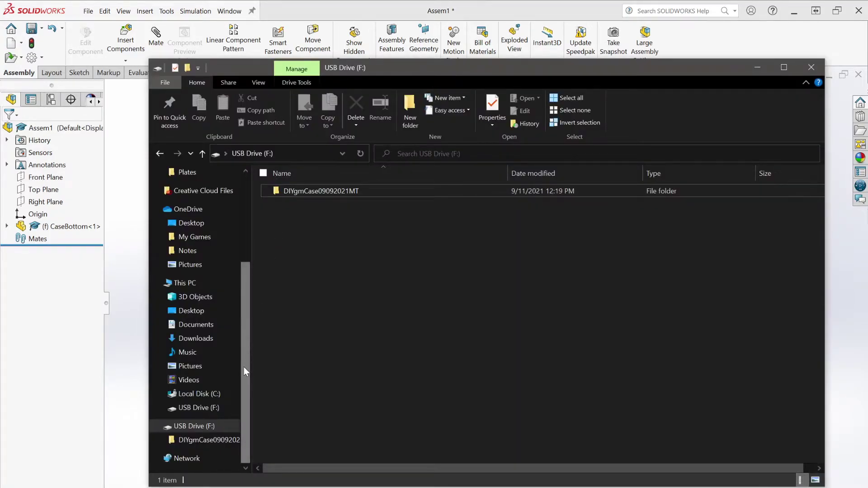
pyautogui.click(195, 429)
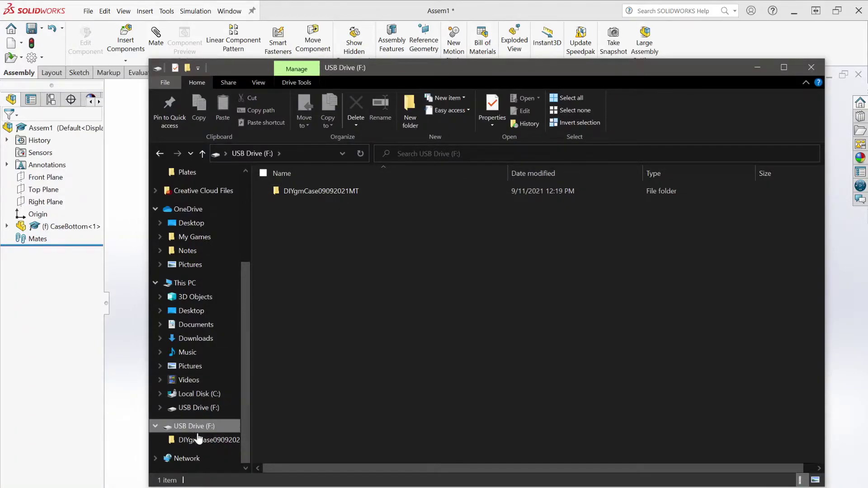
pyautogui.click(350, 256)
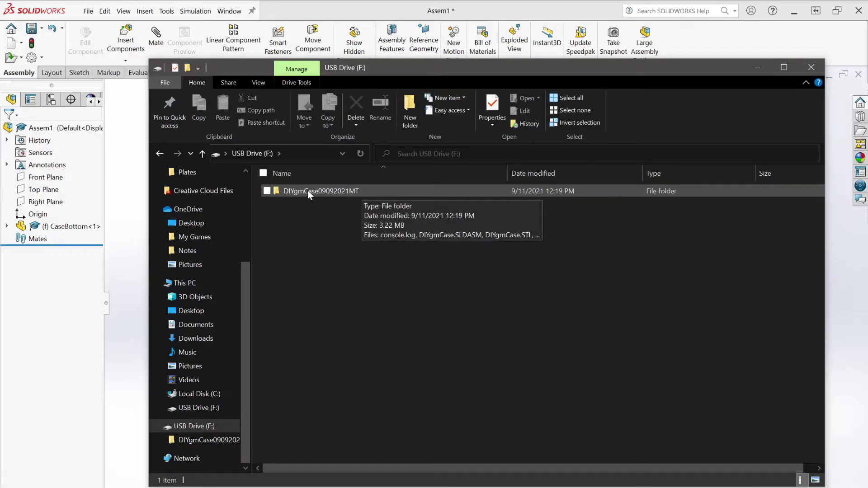
pyautogui.doubleClick(349, 192)
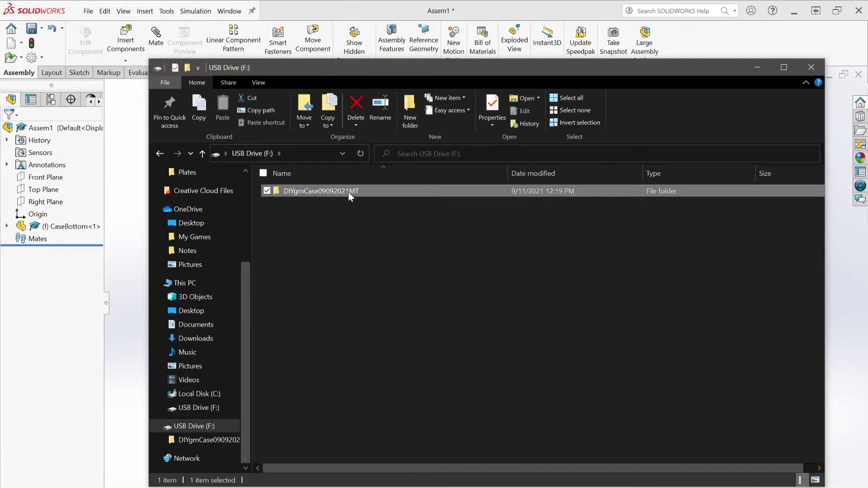
# - Move the folder window clear of the model and insert Hinge1.SLDPRT from it into the assembly, placed freehand beyond CaseBottom's far left corner
pyautogui.moveTo(312, 337); pyautogui.dragTo(326, 183)
pyautogui.click(408, 409)
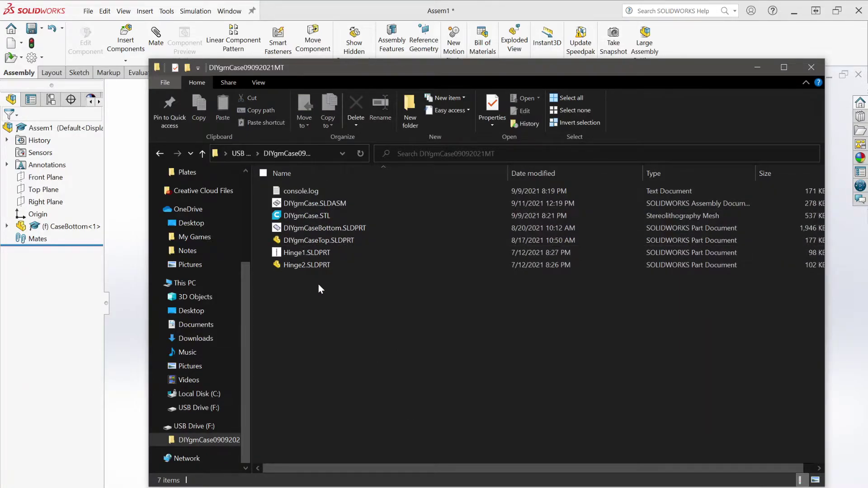
pyautogui.moveTo(369, 73); pyautogui.dragTo(397, 71)
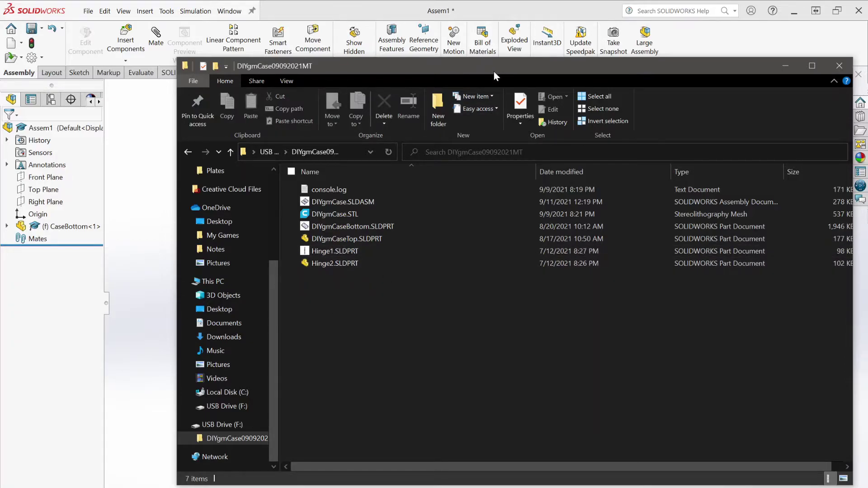
pyautogui.moveTo(493, 72); pyautogui.dragTo(438, 93)
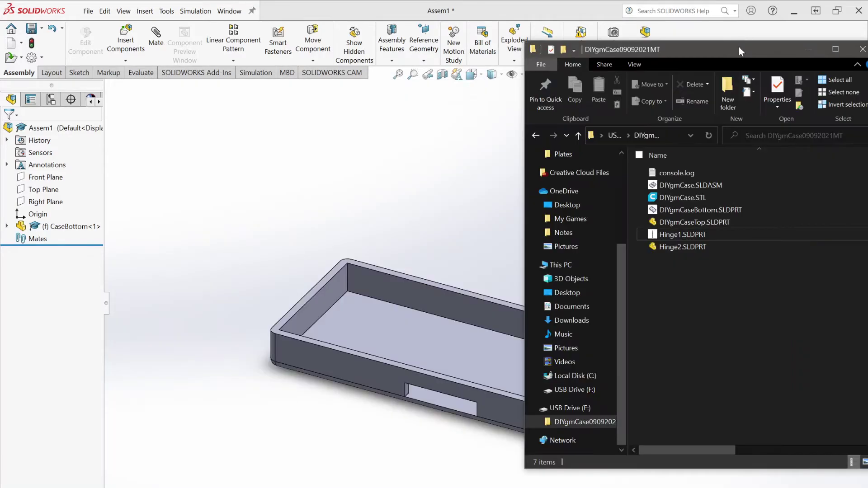
pyautogui.moveTo(739, 47); pyautogui.dragTo(701, 33)
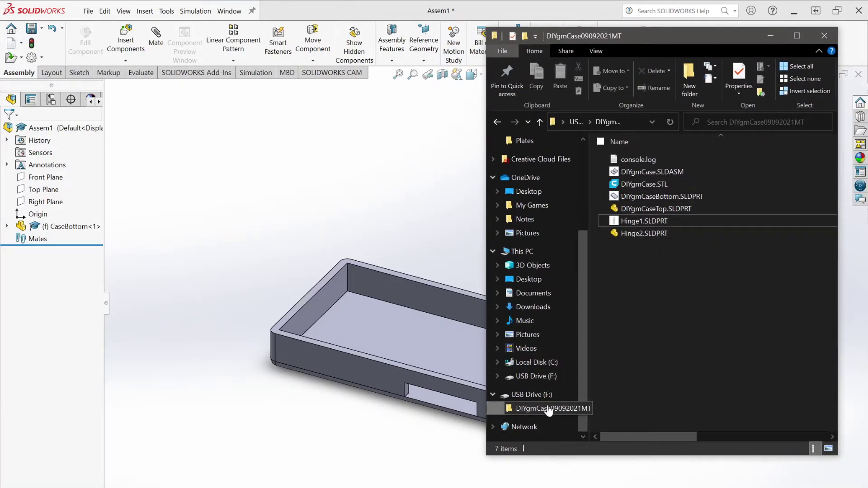
pyautogui.click(660, 221)
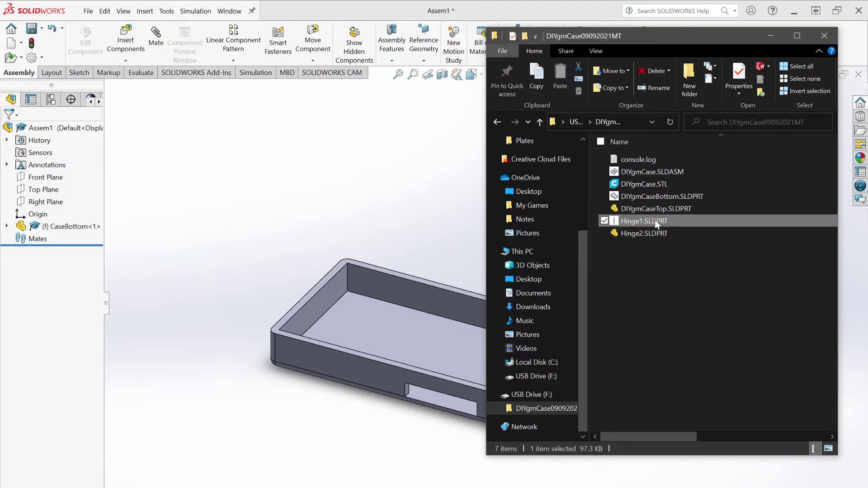
pyautogui.moveTo(657, 224); pyautogui.dragTo(215, 210)
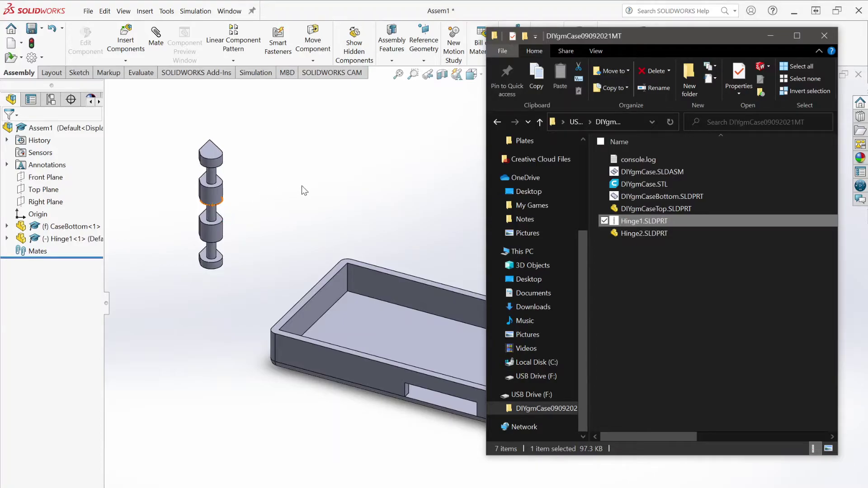
pyautogui.click(302, 187)
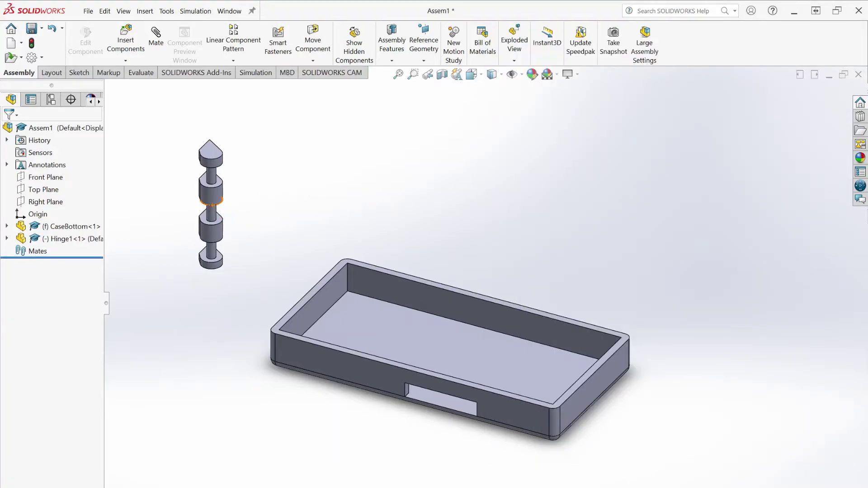
# - Return to the File Explorer folder and insert Hinge2.SLDPRT into the assembly, placed freehand between Hinge1 and the feature tree, lower than Hinge1
pyautogui.click(216, 483)
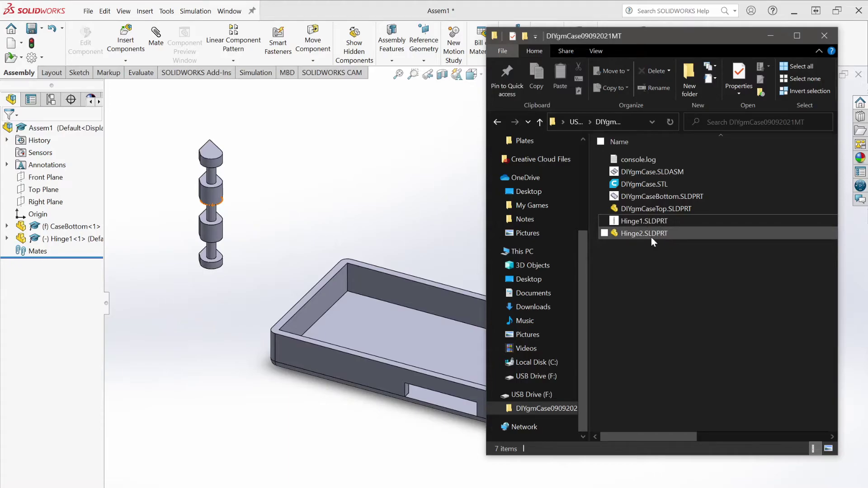
pyautogui.moveTo(651, 237); pyautogui.dragTo(144, 318)
pyautogui.click(331, 179)
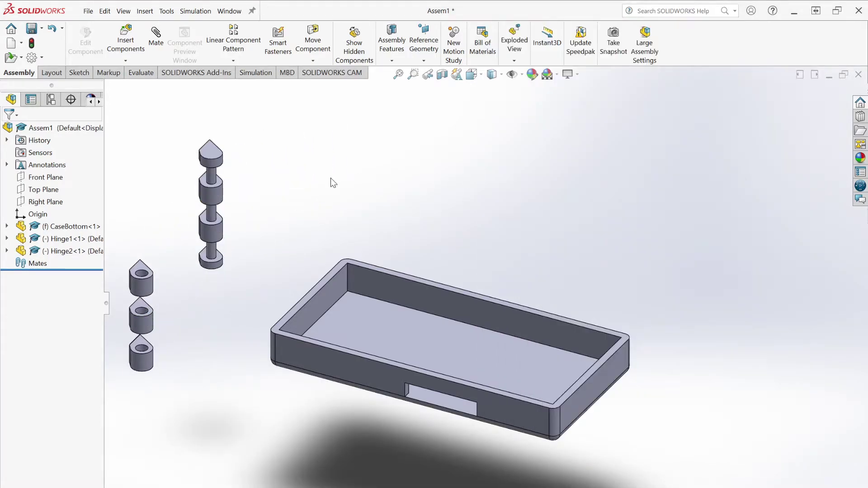
pyautogui.moveTo(374, 450); pyautogui.dragTo(368, 398, button='middle')
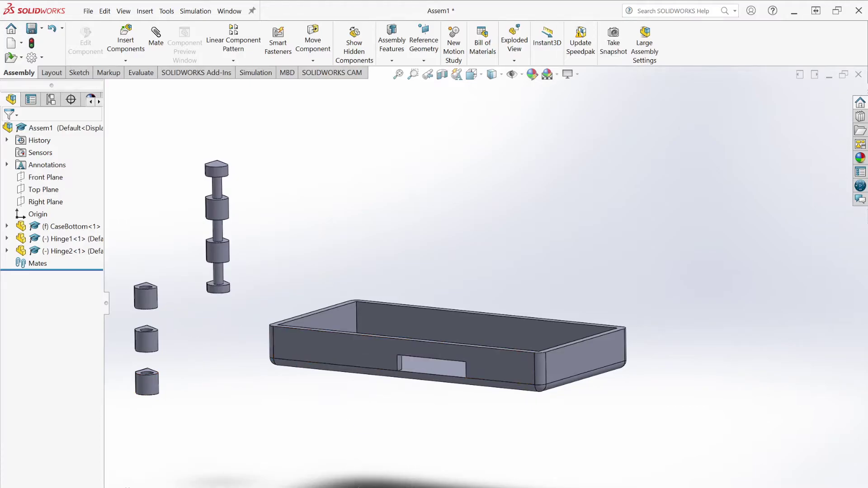
# - Move the Hinge2 part with the three separate knuckles up beside the Hinge1 pin part
pyautogui.press('Down')
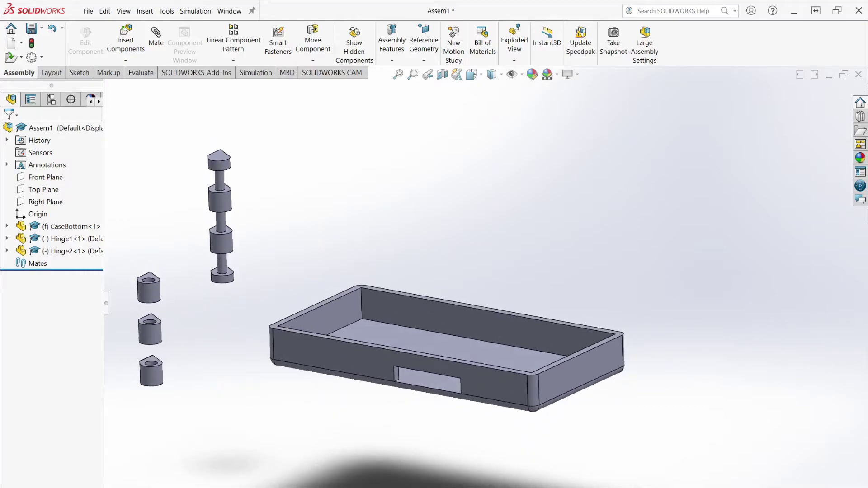
pyautogui.scroll(-3, 520, 208)
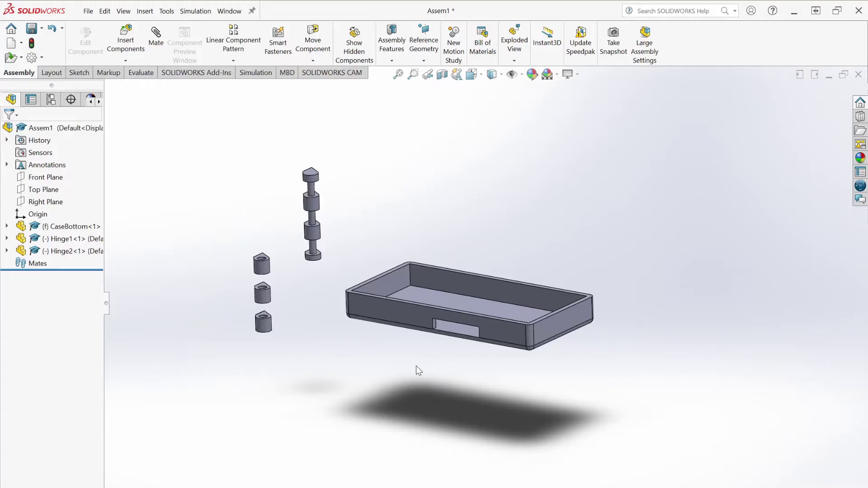
pyautogui.scroll(1, 414, 289)
pyautogui.scroll(1, 423, 194)
pyautogui.scroll(-1, 432, 131)
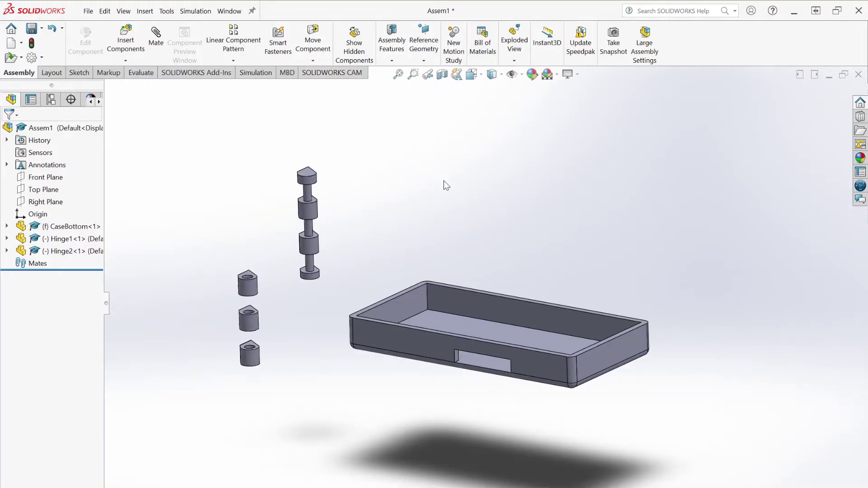
pyautogui.moveTo(246, 289); pyautogui.dragTo(230, 183)
pyautogui.click(527, 184)
pyautogui.moveTo(527, 184); pyautogui.dragTo(448, 171, button='middle')
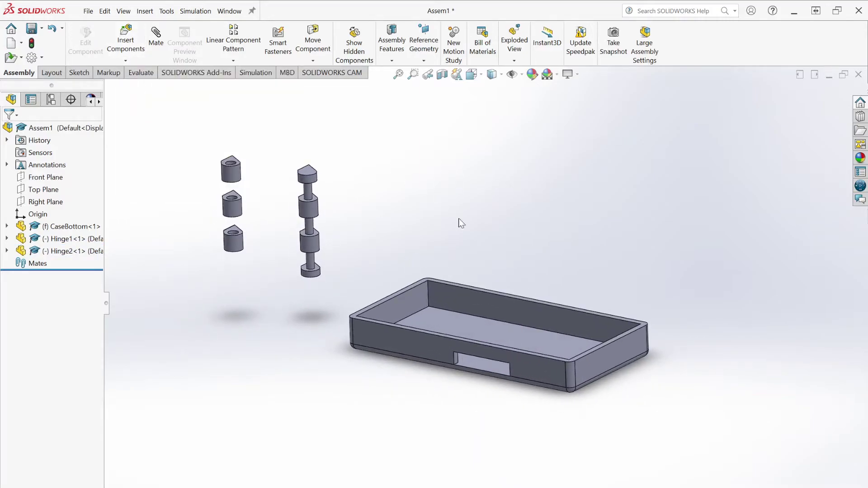
# - Insert the CaseTop part into the assembly and place it above and behind CaseBottom
pyautogui.click(127, 40)
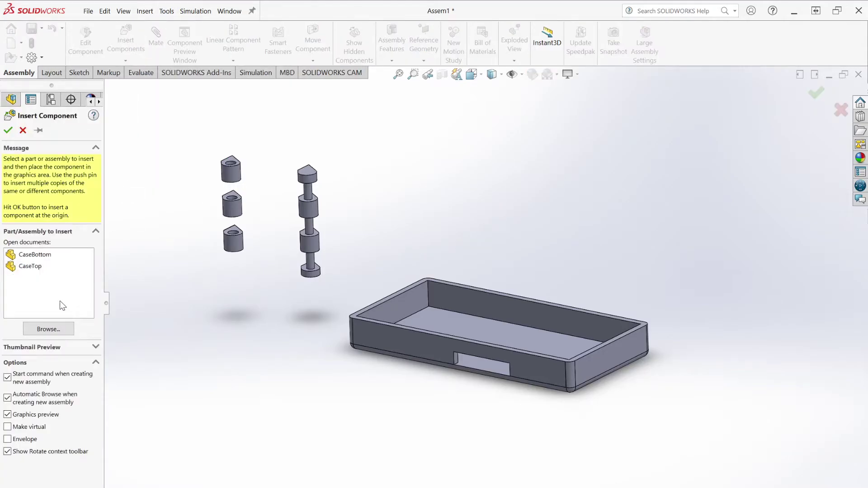
pyautogui.click(40, 270)
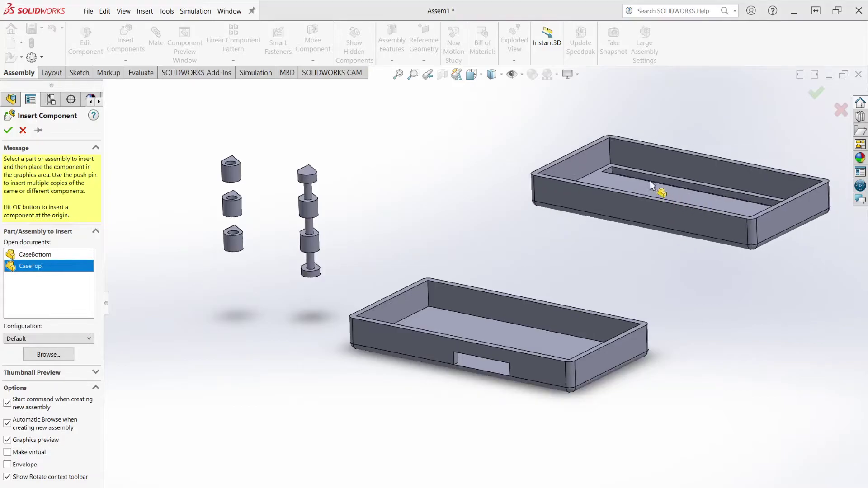
pyautogui.click(641, 173)
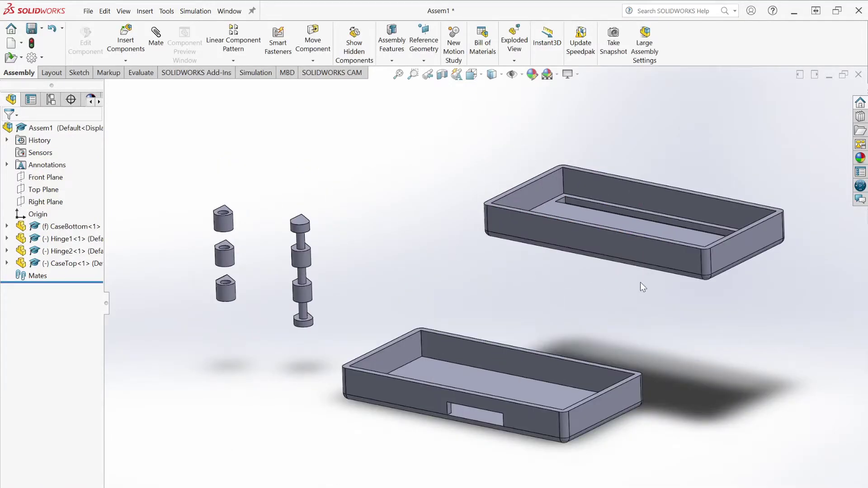
pyautogui.moveTo(644, 283); pyautogui.dragTo(568, 319, button='middle')
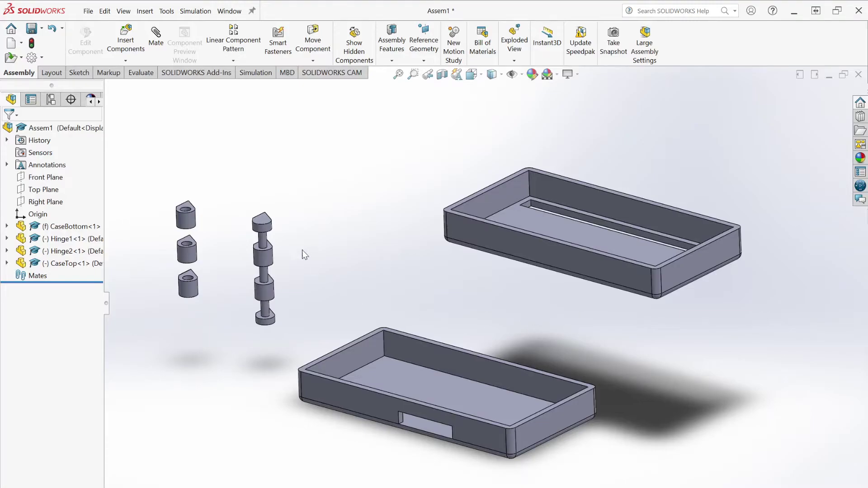
# - Add a coincident mate between the flat face of Hinge1's upper middle knuckle and CaseBottom's long outer face opposite the cutout
pyautogui.scroll(-2, 217, 233)
pyautogui.moveTo(387, 273); pyautogui.dragTo(357, 189, button='middle')
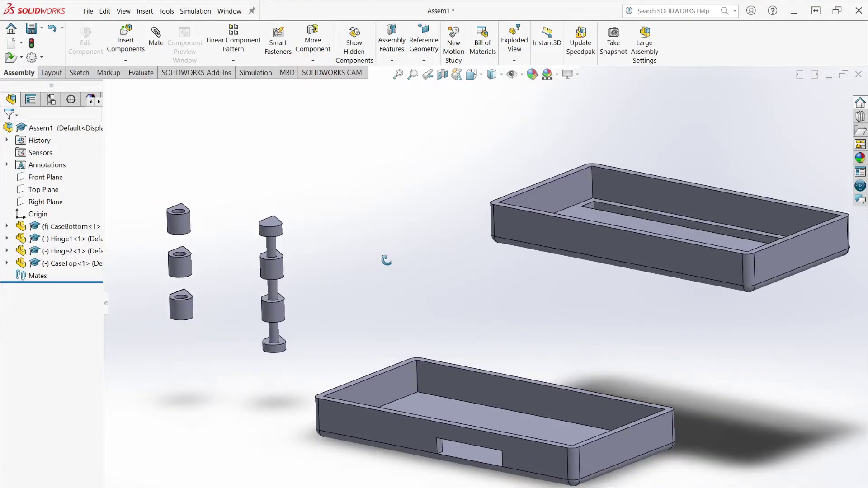
pyautogui.click(155, 42)
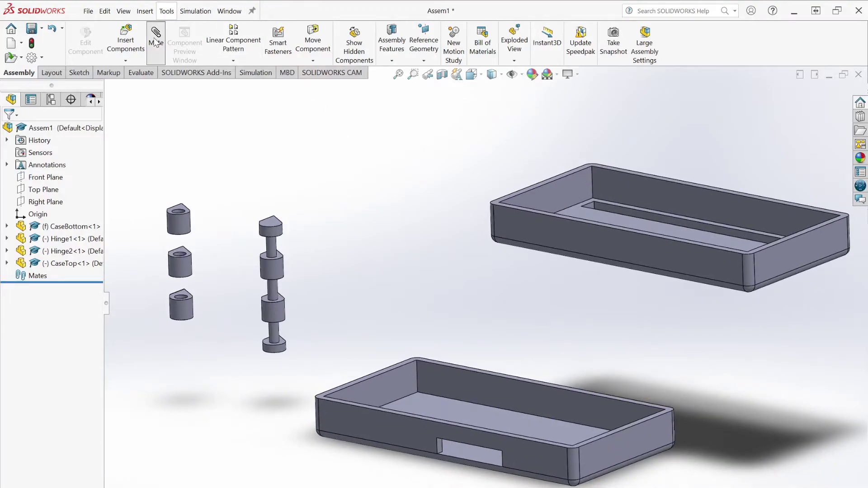
pyautogui.moveTo(358, 277)
pyautogui.mouseDown(button='middle')
pyautogui.moveTo(339, 277)
pyautogui.moveTo(358, 257)
pyautogui.moveTo(348, 264)
pyautogui.mouseUp(button='middle')
pyautogui.moveTo(257, 275); pyautogui.dragTo(452, 301, button='middle')
pyautogui.scroll(-2, 245, 263)
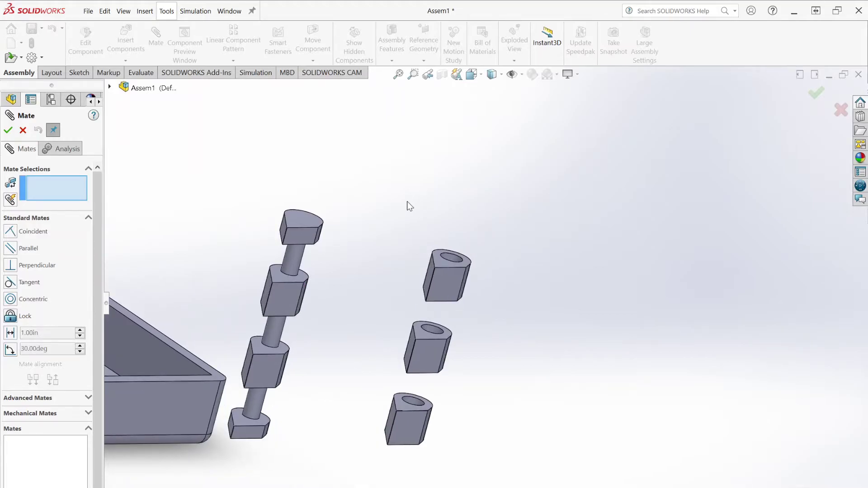
pyautogui.hotkey('ctrl', '7')
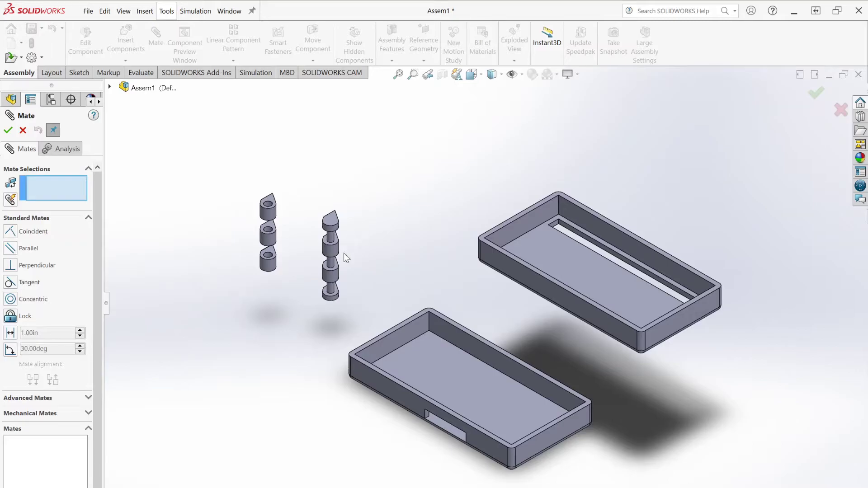
pyautogui.scroll(-5, 344, 258)
pyautogui.moveTo(461, 237); pyautogui.dragTo(528, 194, button='middle')
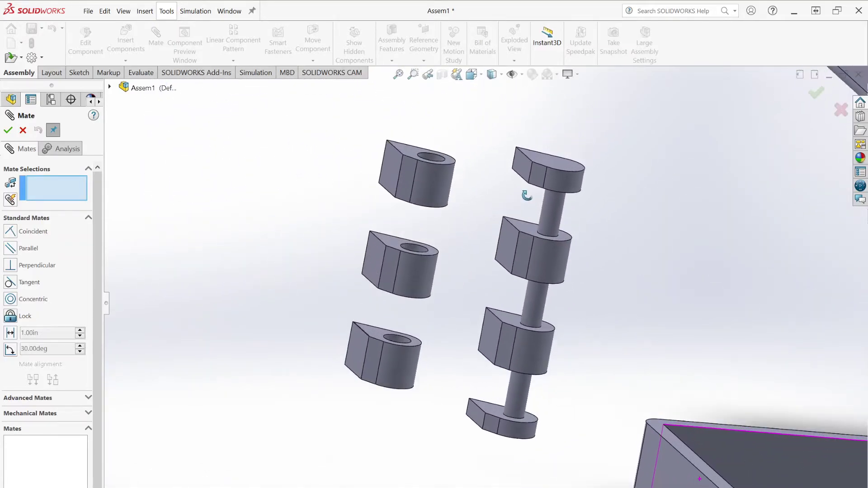
pyautogui.click(505, 242)
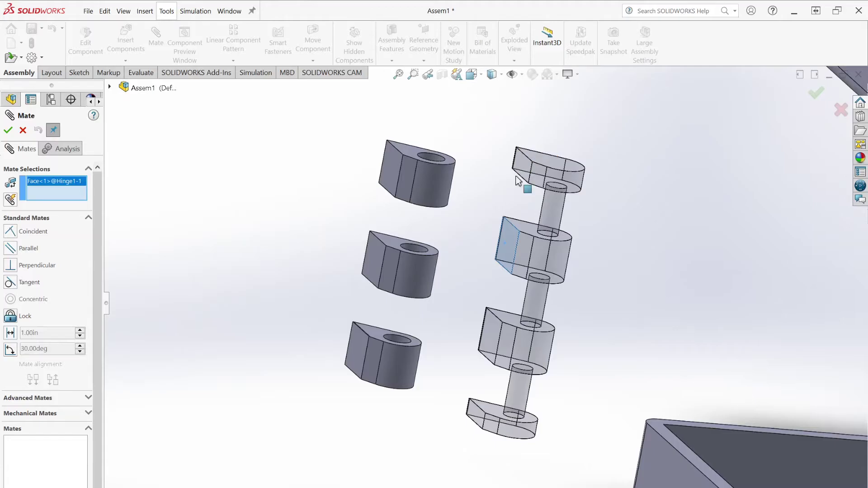
pyautogui.scroll(5, 742, 311)
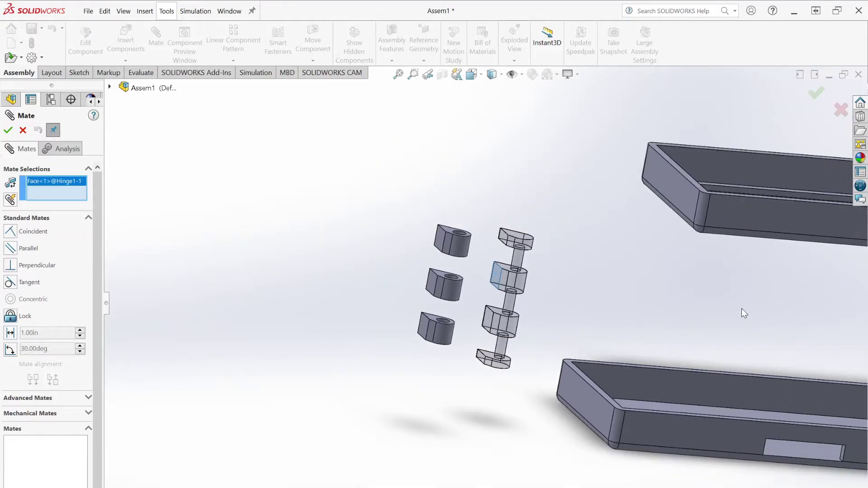
pyautogui.moveTo(742, 311); pyautogui.dragTo(523, 249, button='middle')
pyautogui.scroll(3, 709, 289)
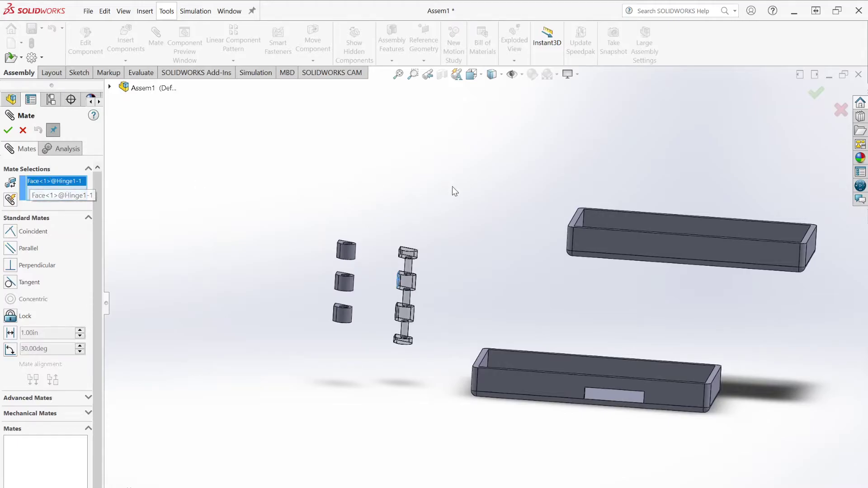
pyautogui.scroll(-2, 705, 324)
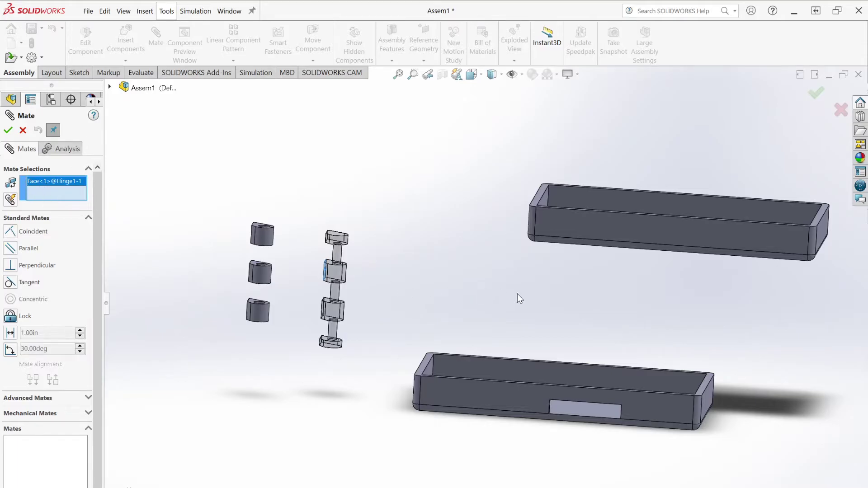
pyautogui.moveTo(529, 304); pyautogui.dragTo(330, 299, button='middle')
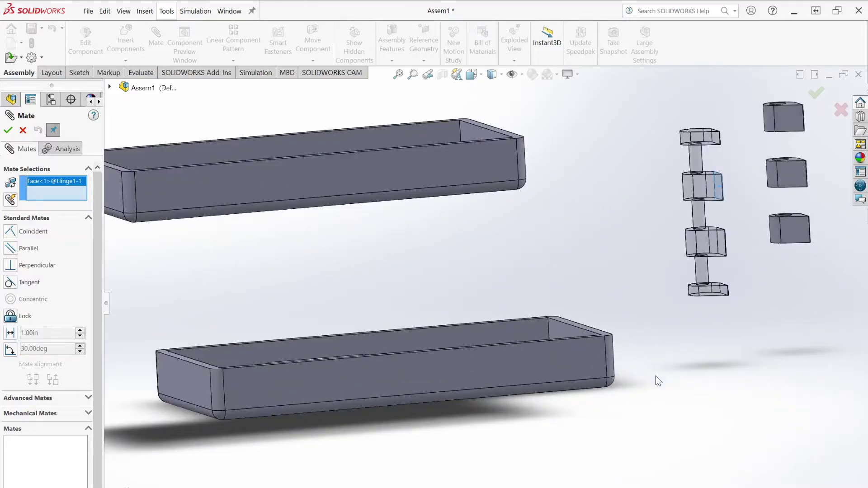
pyautogui.moveTo(619, 375); pyautogui.dragTo(345, 354, button='middle')
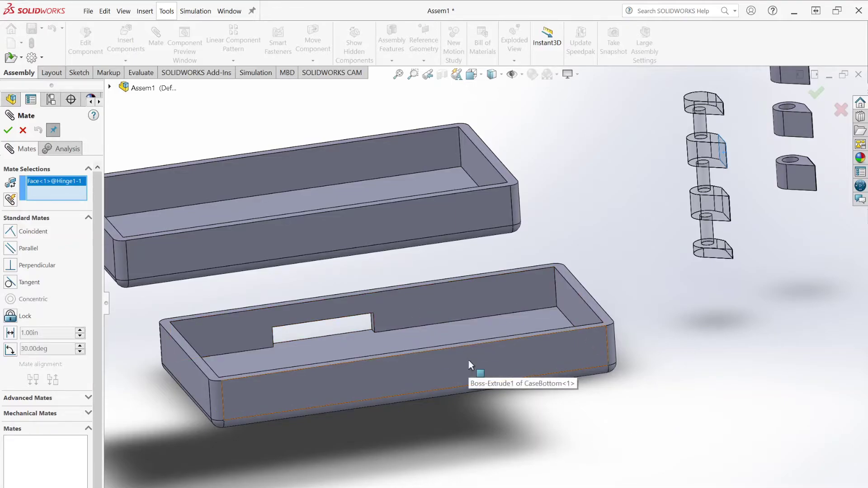
pyautogui.click(513, 354)
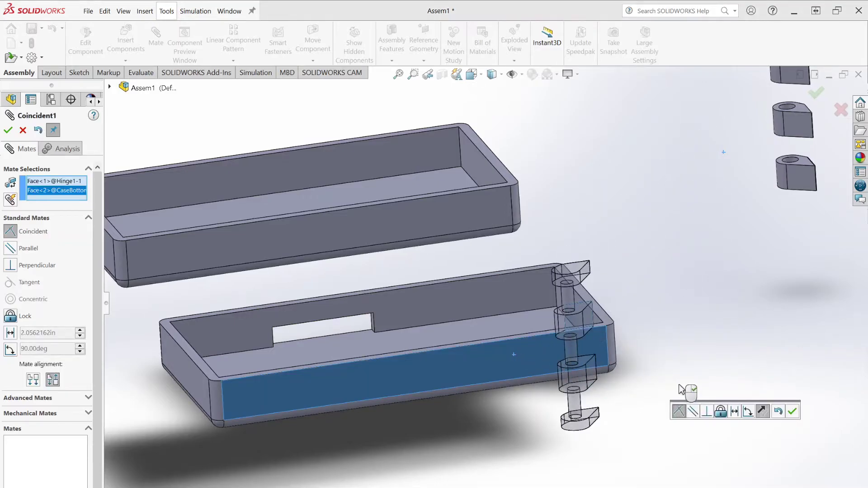
pyautogui.moveTo(694, 334); pyautogui.dragTo(579, 353, button='middle')
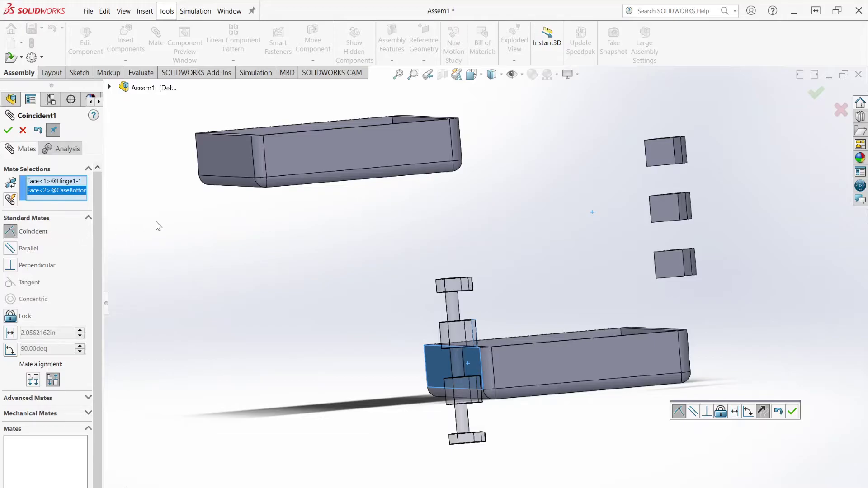
pyautogui.click(8, 130)
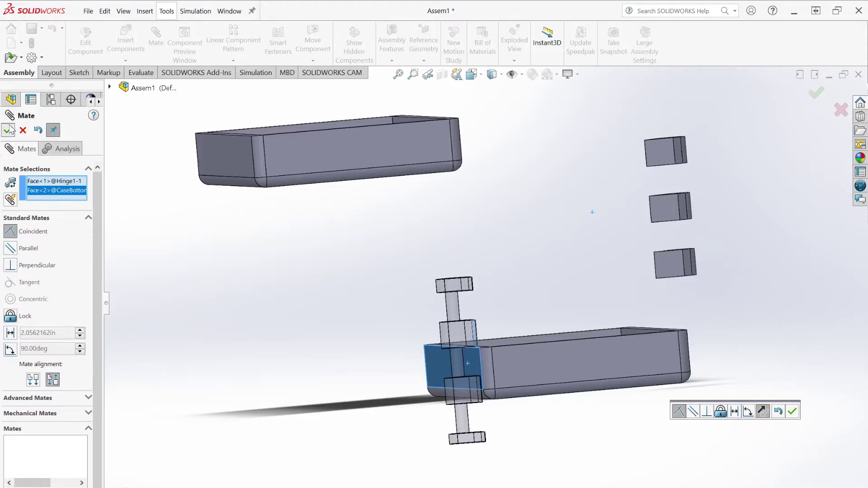
# - Move Hinge1 within the plane of CaseBottom's back face to a clear spot just above the case's far corner
pyautogui.moveTo(289, 252); pyautogui.dragTo(305, 272, button='middle')
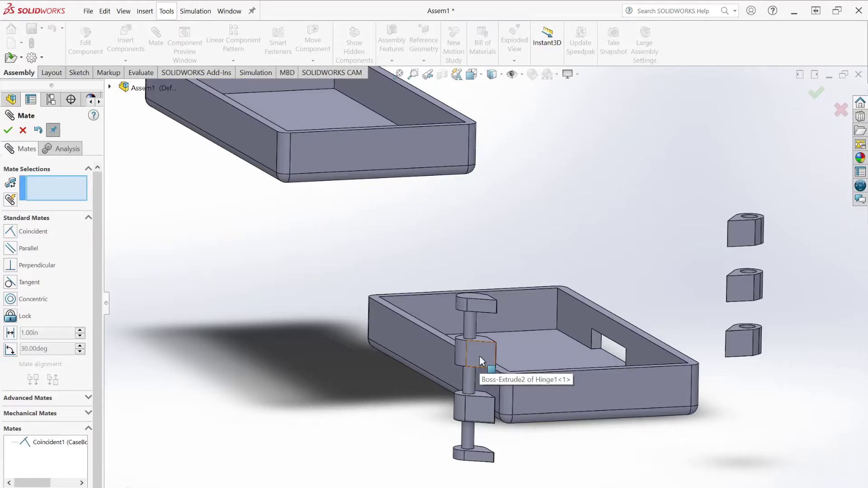
pyautogui.moveTo(480, 357); pyautogui.dragTo(315, 300)
pyautogui.moveTo(316, 300); pyautogui.dragTo(387, 420, button='middle')
pyautogui.moveTo(379, 343); pyautogui.dragTo(392, 266)
pyautogui.hotkey('ctrl', '7')
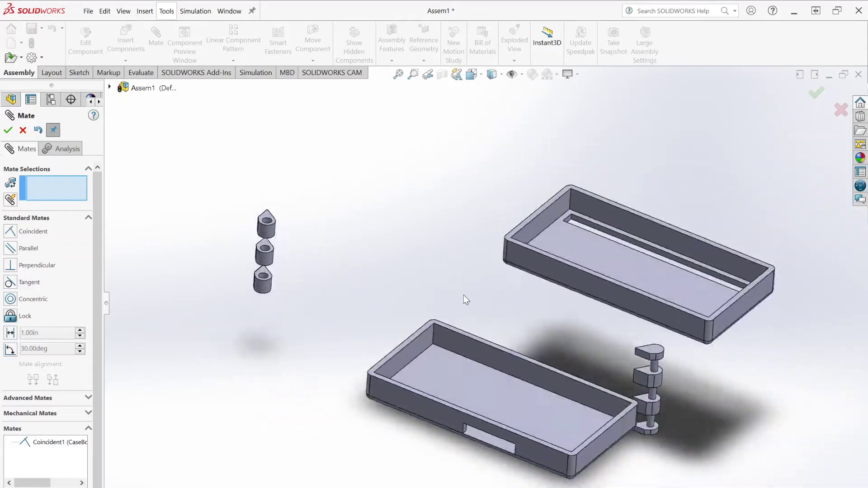
pyautogui.moveTo(607, 379); pyautogui.dragTo(645, 402)
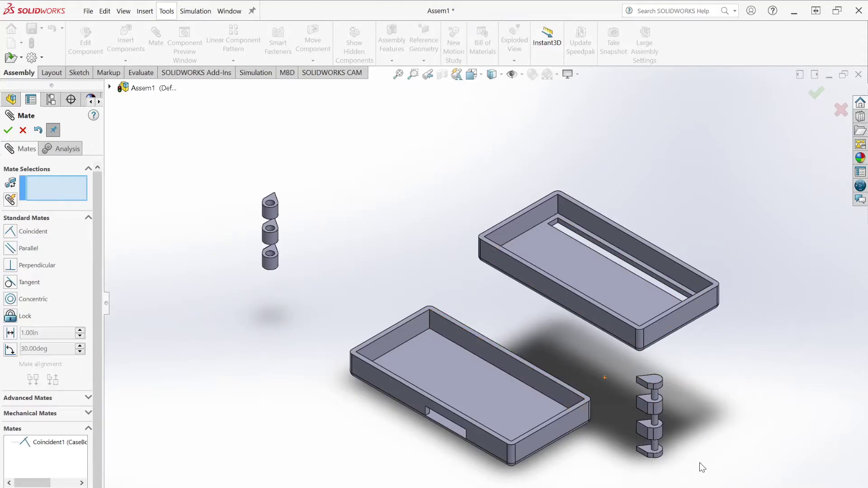
pyautogui.moveTo(651, 416); pyautogui.dragTo(670, 426)
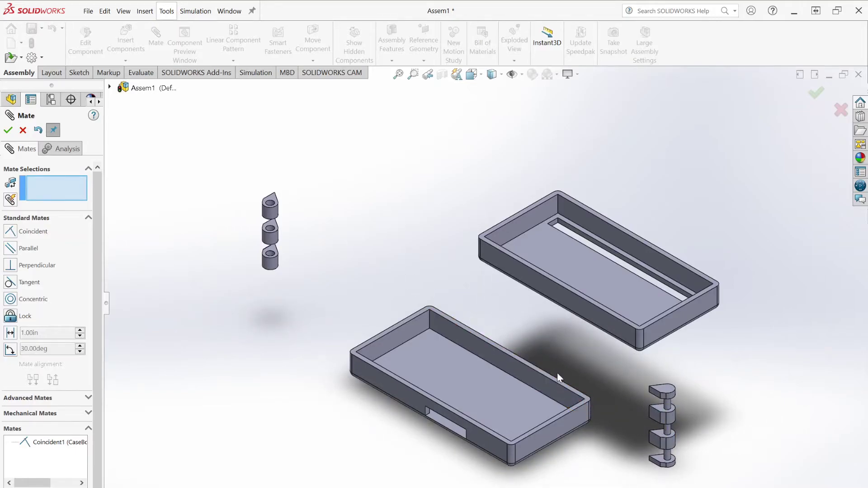
pyautogui.moveTo(652, 411); pyautogui.dragTo(356, 233)
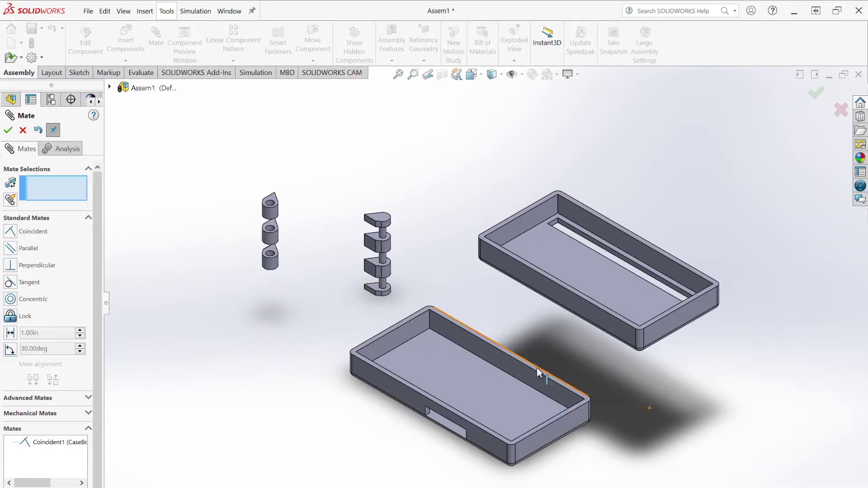
pyautogui.moveTo(625, 458); pyautogui.dragTo(577, 424, button='middle')
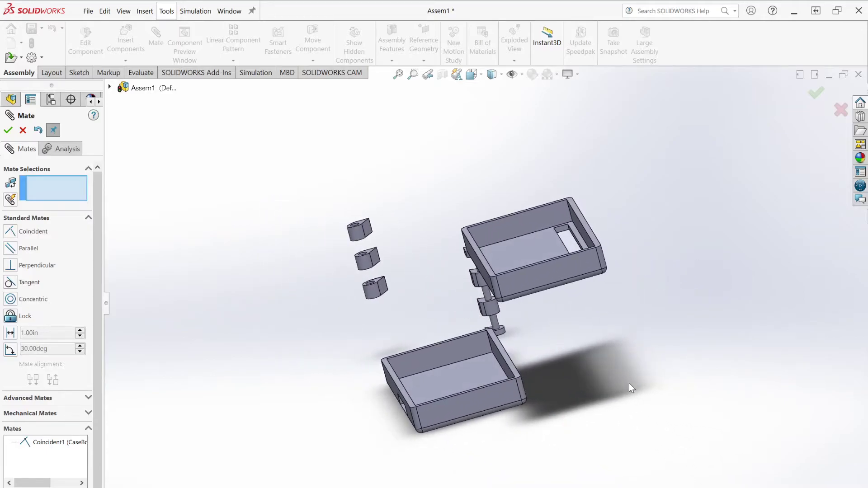
pyautogui.moveTo(628, 384); pyautogui.dragTo(609, 326, button='middle')
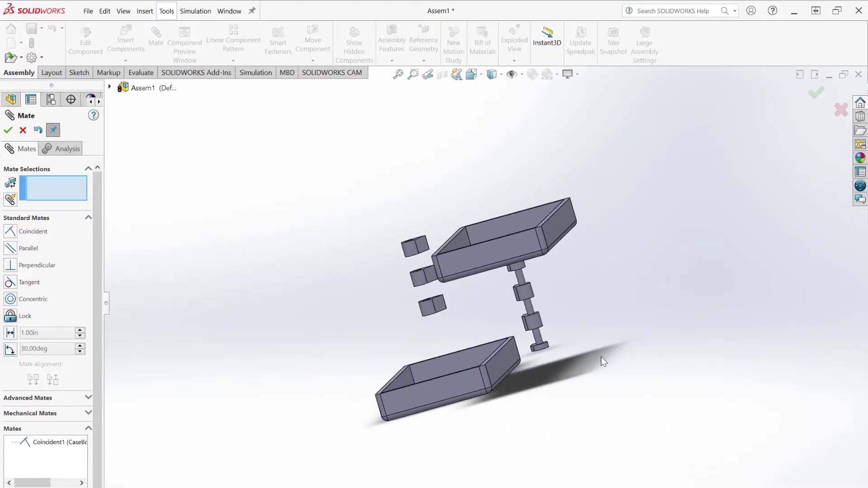
pyautogui.moveTo(601, 357); pyautogui.dragTo(563, 362, button='middle')
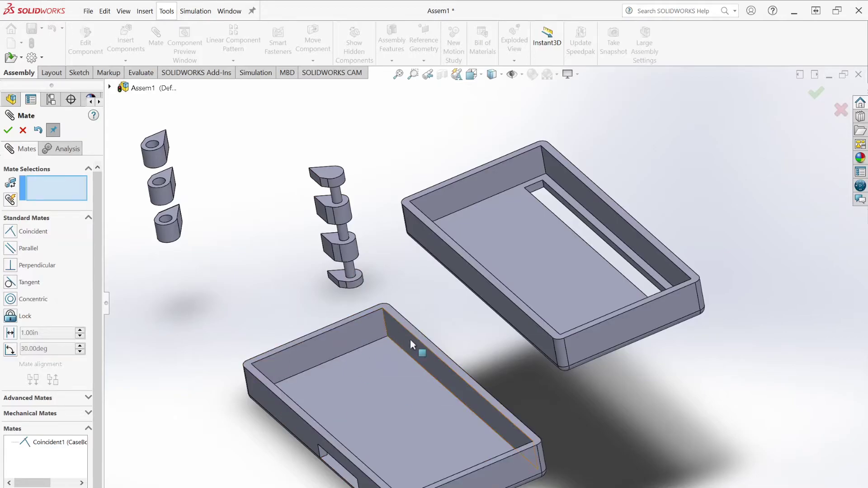
pyautogui.moveTo(320, 213); pyautogui.dragTo(337, 246)
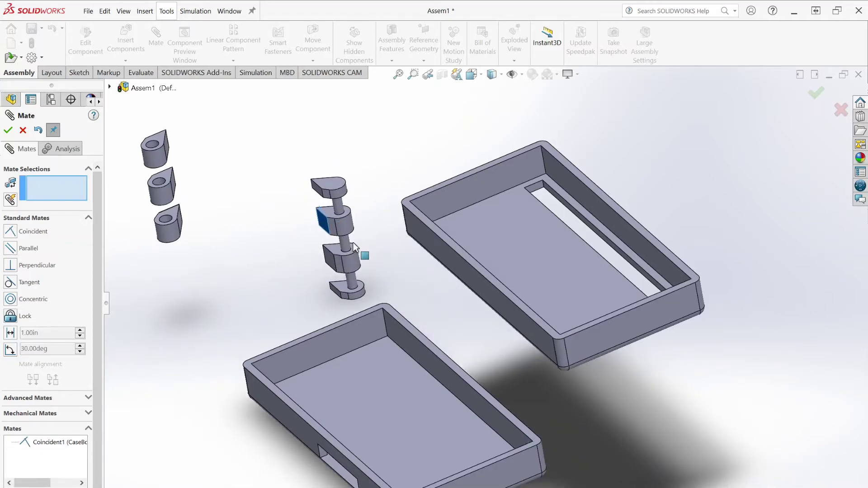
# - Pair the outer edge of Hinge1's upper middle knuckle with CaseBottom's long outer rim edge opposite the cutout for a coincident mate
pyautogui.scroll(-4, 258, 211)
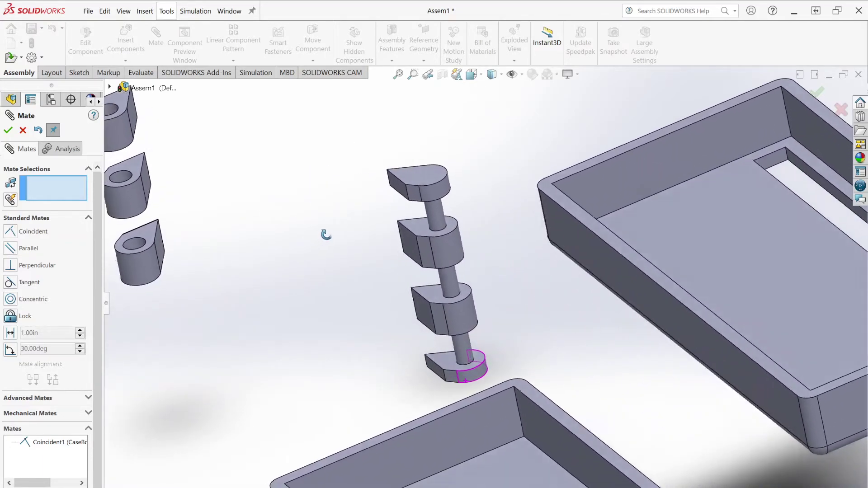
pyautogui.moveTo(325, 235); pyautogui.dragTo(322, 256, button='middle')
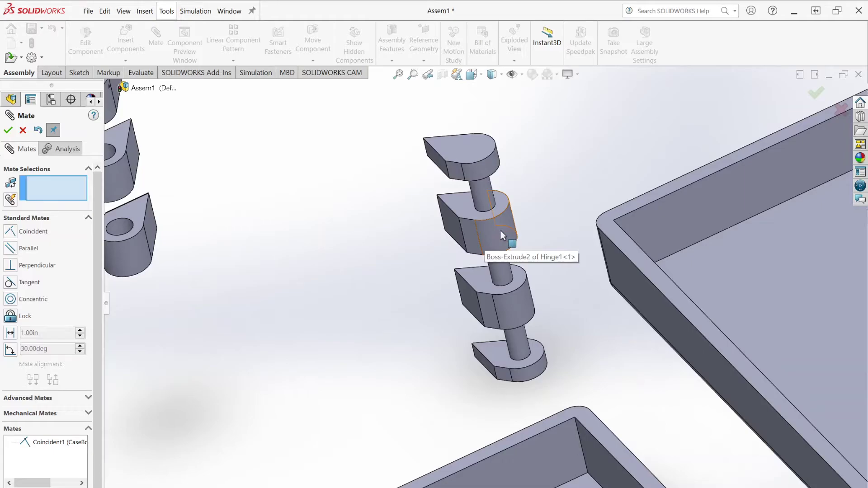
pyautogui.click(462, 229)
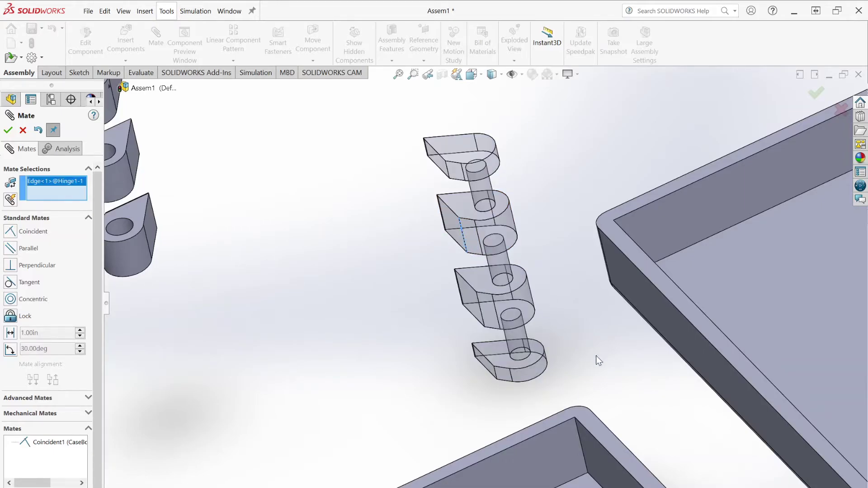
pyautogui.scroll(3, 598, 360)
pyautogui.moveTo(603, 402); pyautogui.dragTo(634, 426, button='middle')
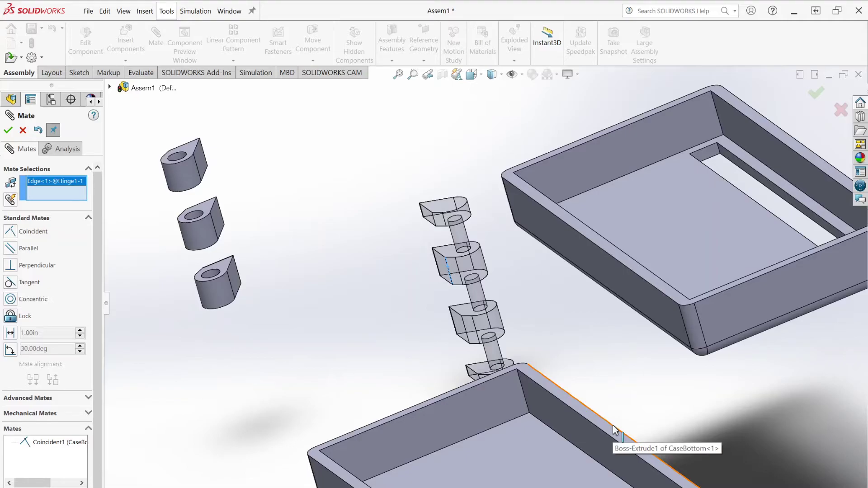
pyautogui.click(615, 429)
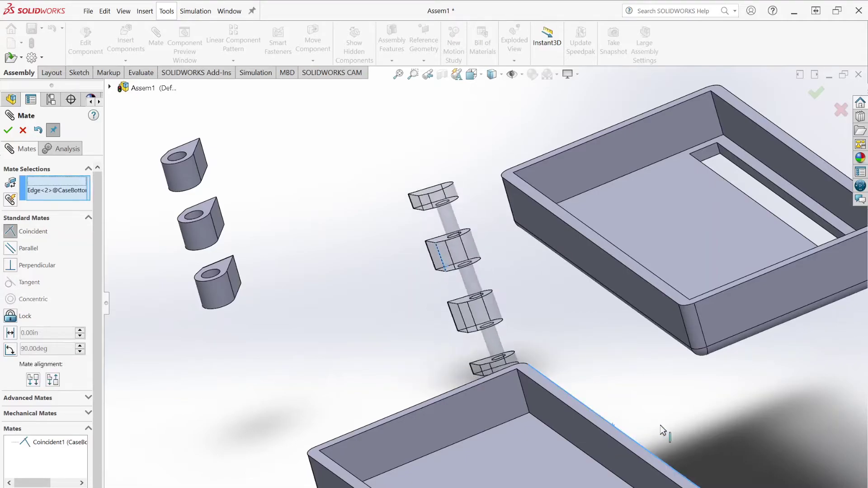
# - Compare both alignments of the hinge-to-rim edge mate, keep it anti-aligned and accept the coincident mate
pyautogui.moveTo(574, 364); pyautogui.dragTo(606, 370, button='middle')
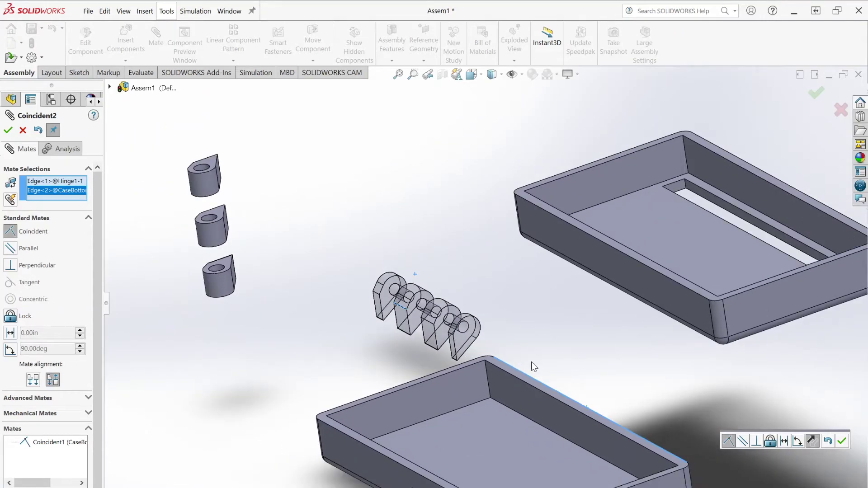
pyautogui.moveTo(532, 363); pyautogui.dragTo(370, 339, button='middle')
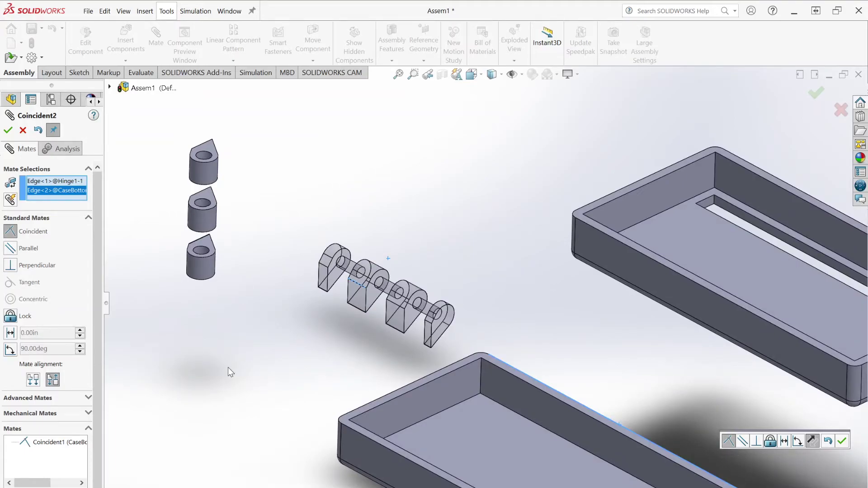
pyautogui.click(39, 380)
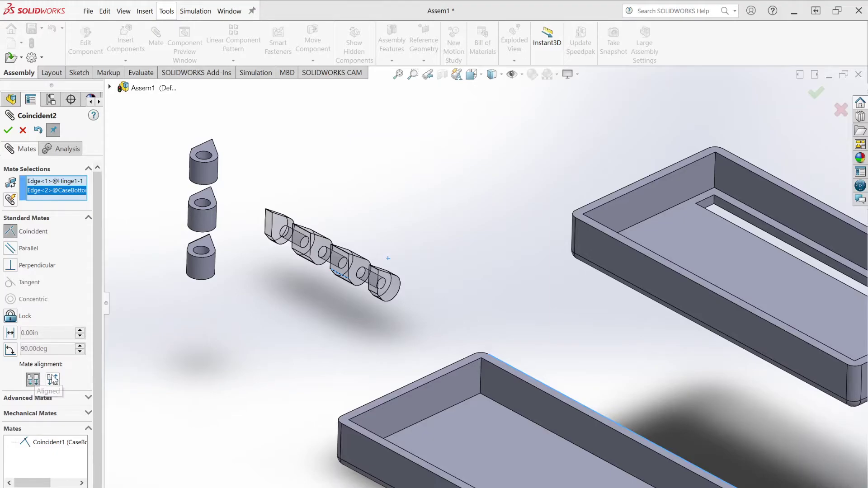
pyautogui.click(52, 380)
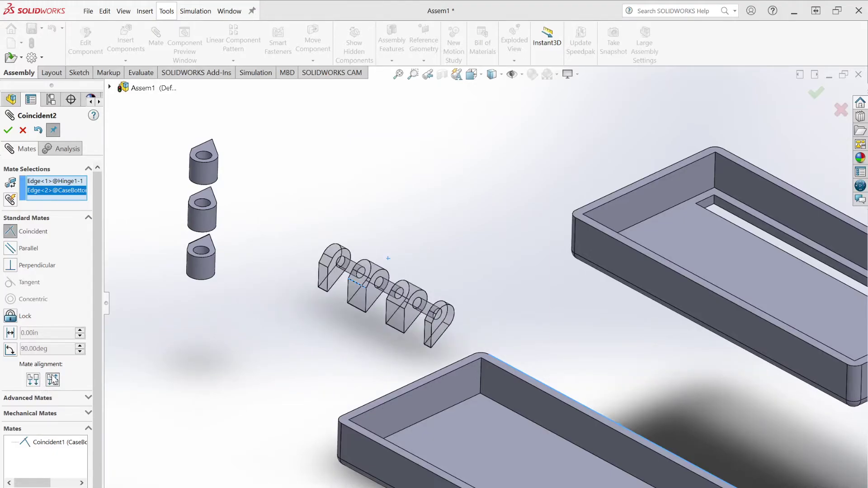
pyautogui.click(33, 381)
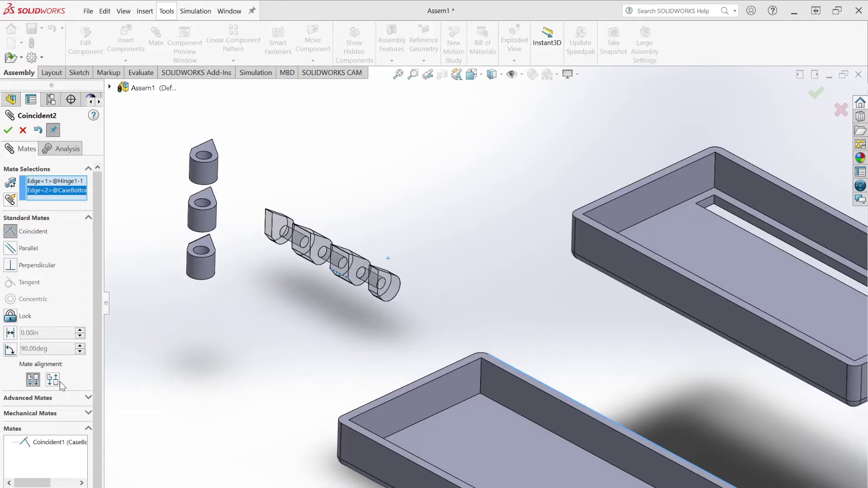
pyautogui.click(58, 382)
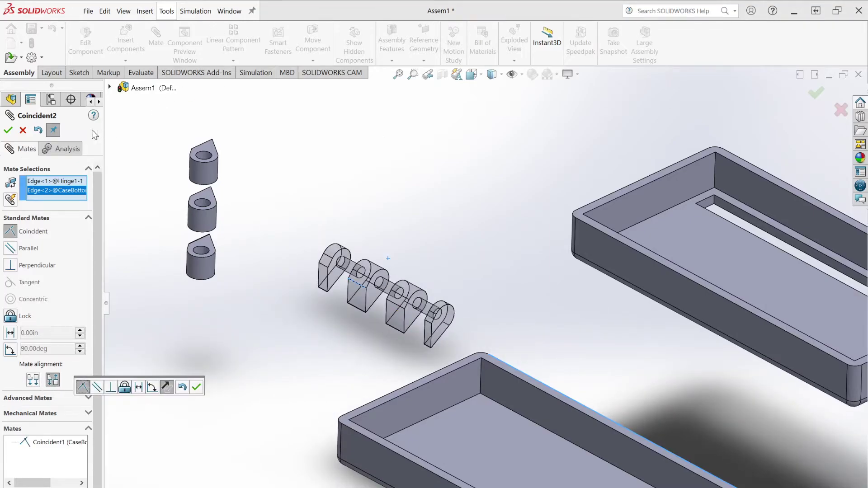
pyautogui.click(8, 131)
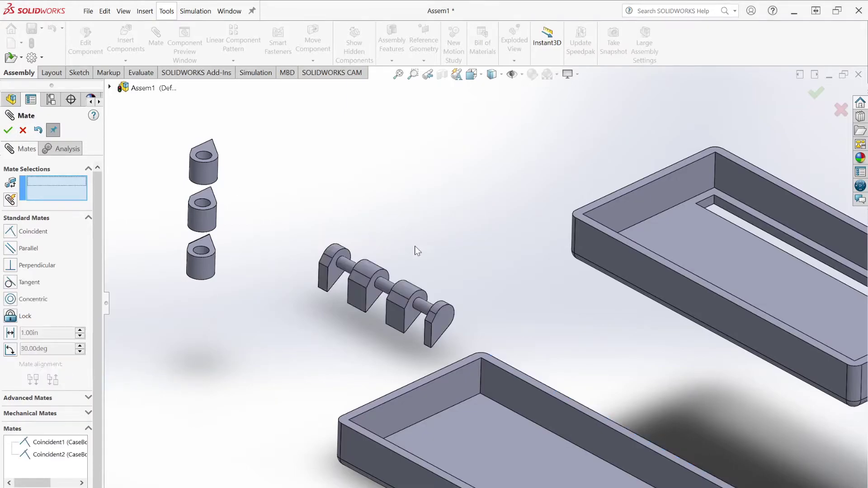
# - Slide Hinge1 along CaseBottom's long rim edge until it lies against the outer wall opposite the cutout
pyautogui.scroll(2, 525, 336)
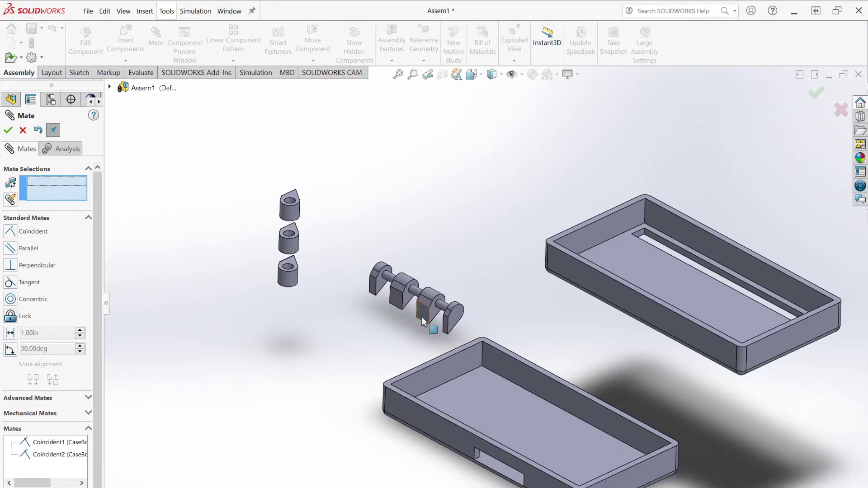
pyautogui.moveTo(421, 316); pyautogui.dragTo(442, 316)
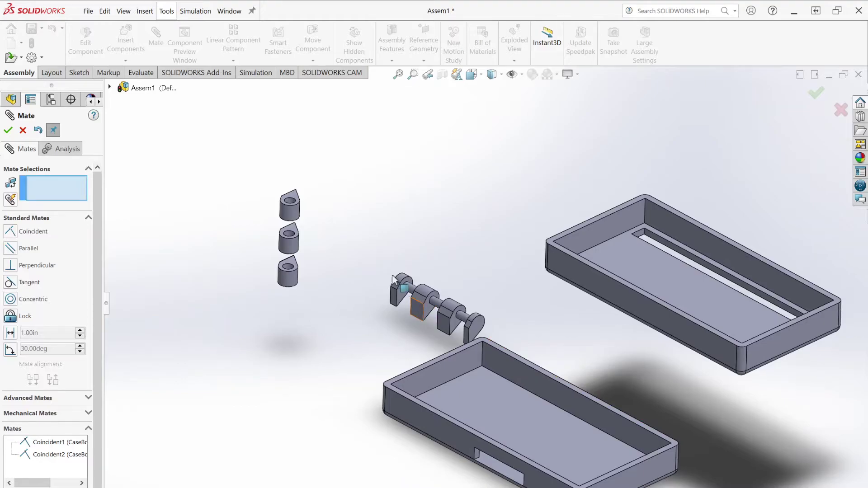
pyautogui.moveTo(392, 275); pyautogui.dragTo(359, 167)
pyautogui.keyDown('ctrl'); pyautogui.moveTo(518, 316); pyautogui.dragTo(421, 269, button='middle'); pyautogui.keyUp('ctrl')
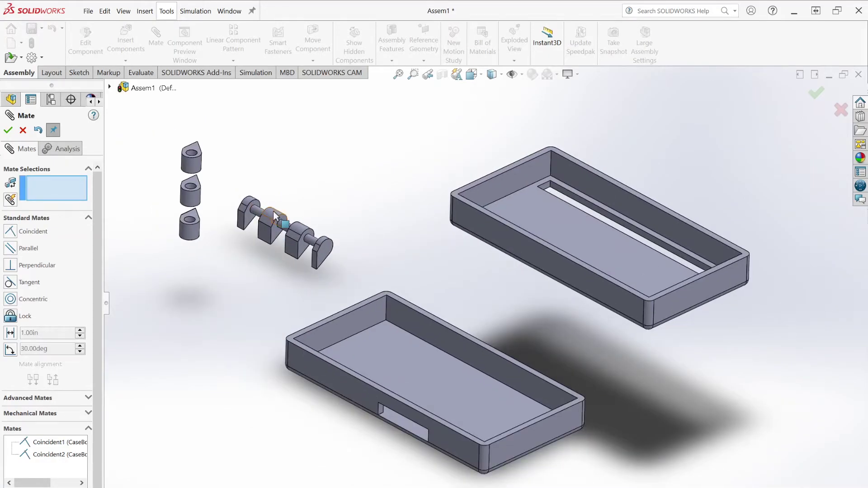
pyautogui.moveTo(336, 234); pyautogui.dragTo(542, 321)
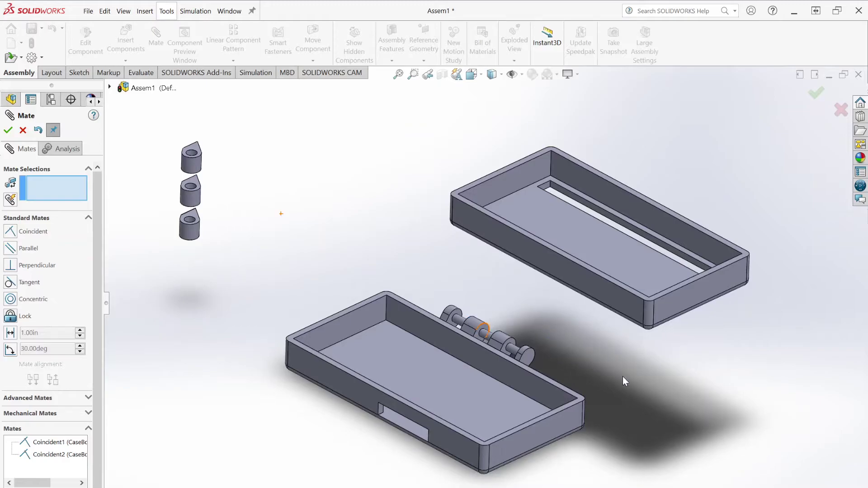
# - Add a coincident mate between the vertical edge of Hinge1's end knuckle and CaseBottom's vertical edge beside the nearest rounded corner
pyautogui.moveTo(623, 389); pyautogui.dragTo(538, 361, button='middle')
pyautogui.scroll(-5, 541, 368)
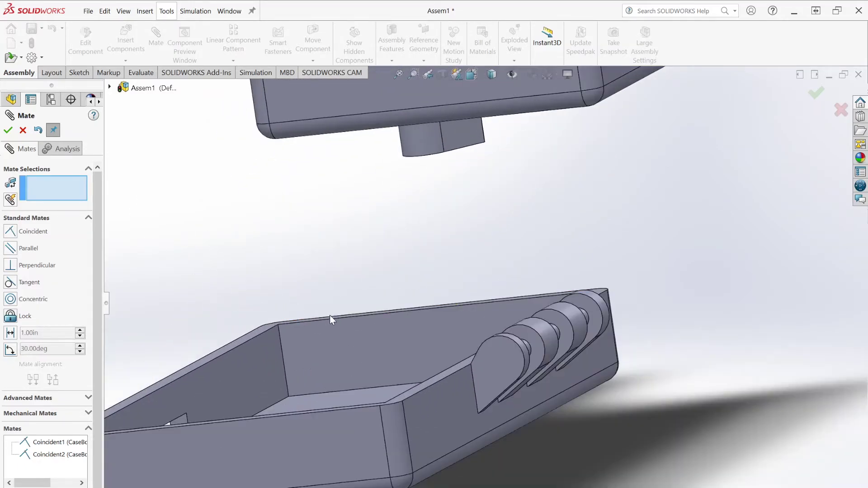
pyautogui.moveTo(329, 315); pyautogui.dragTo(454, 403, button='middle')
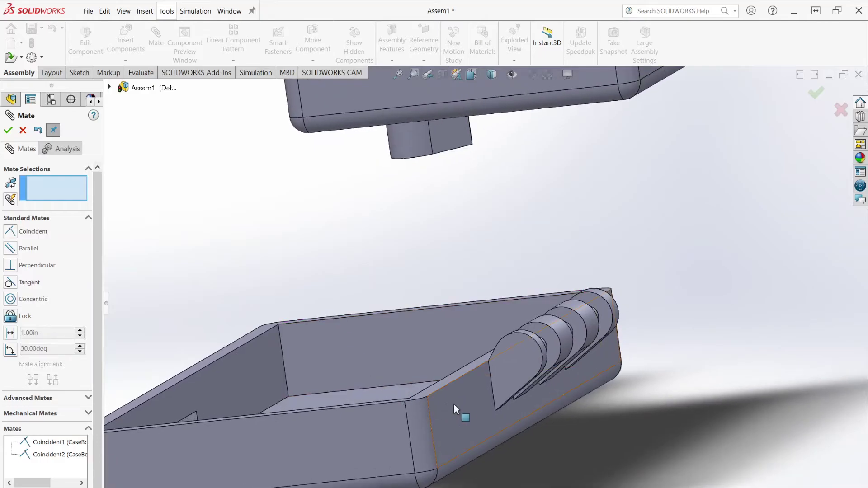
pyautogui.click(492, 384)
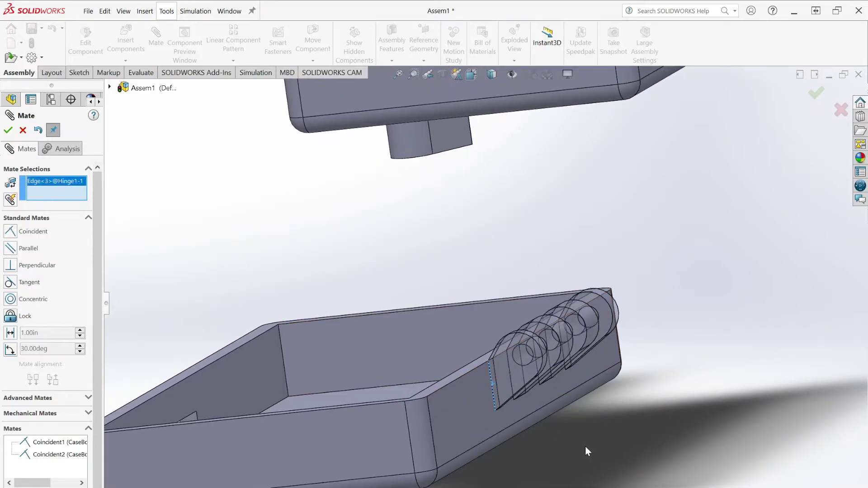
pyautogui.click(430, 428)
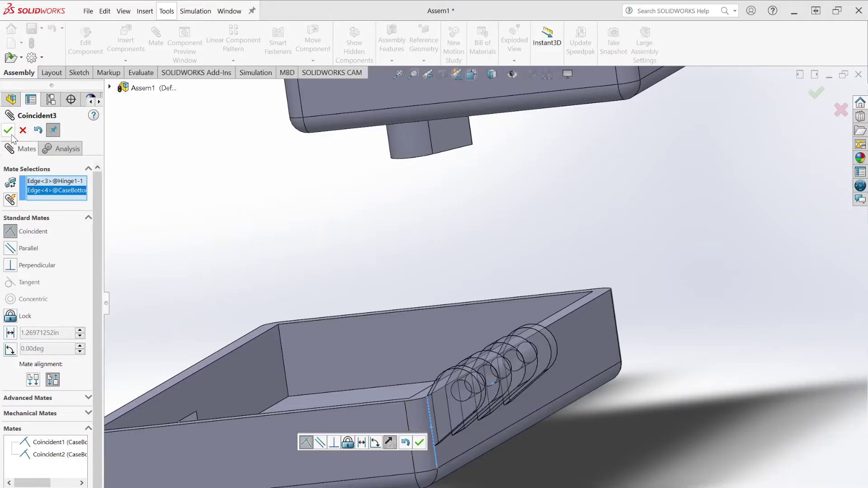
pyautogui.press('Return')
# - Examine Hinge1's position at the corner of CaseBottom from several angles, along with the unmated parts
pyautogui.moveTo(434, 242); pyautogui.dragTo(415, 383, button='middle')
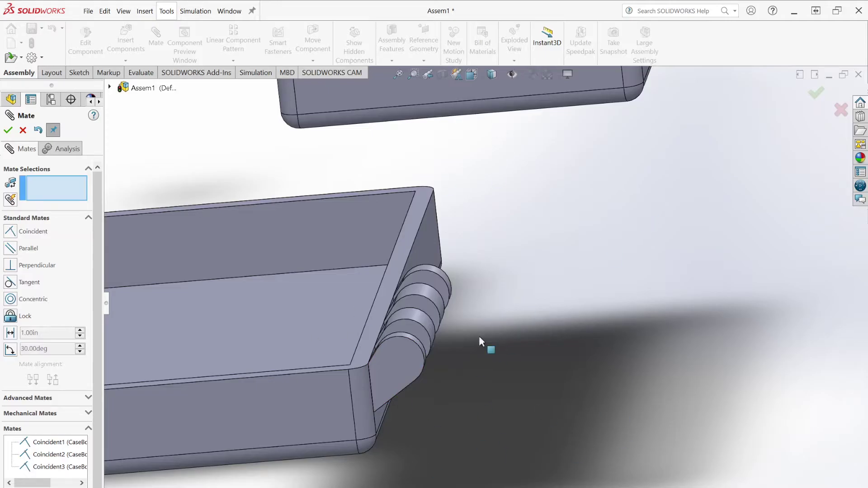
pyautogui.scroll(5, 480, 333)
pyautogui.scroll(-3, 494, 291)
pyautogui.moveTo(495, 291); pyautogui.dragTo(557, 316, button='middle')
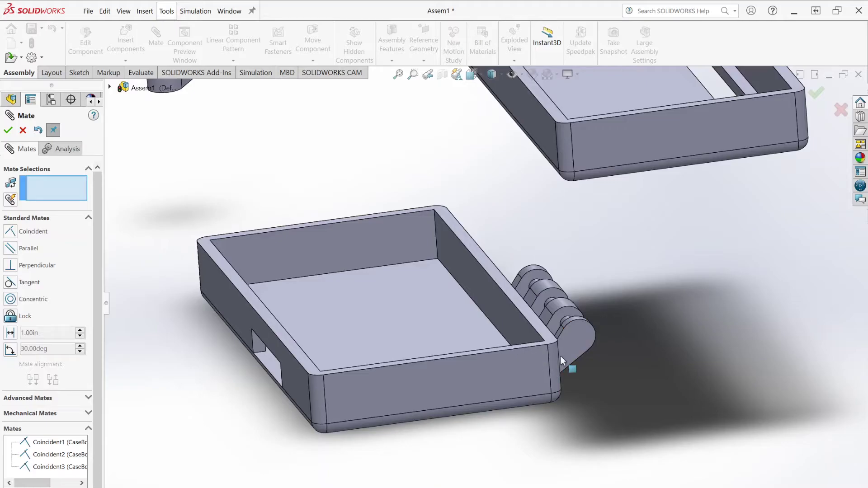
pyautogui.scroll(-2, 585, 240)
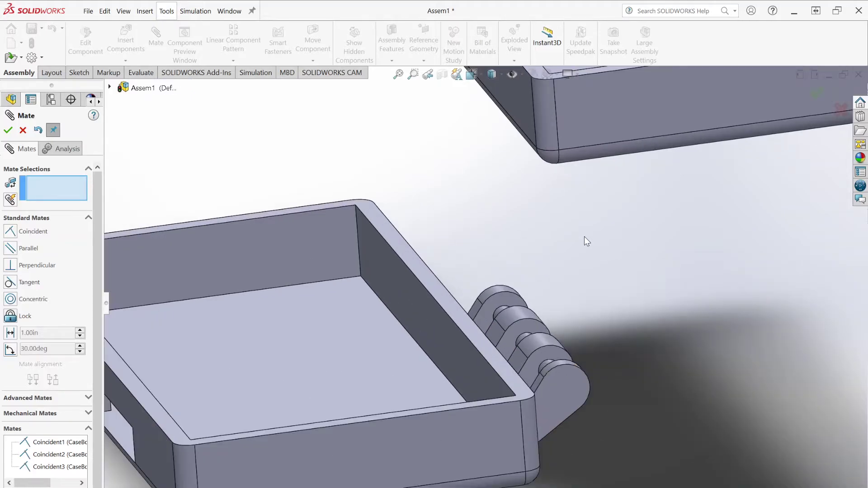
pyautogui.scroll(4, 525, 256)
pyautogui.moveTo(525, 256); pyautogui.dragTo(502, 277, button='middle')
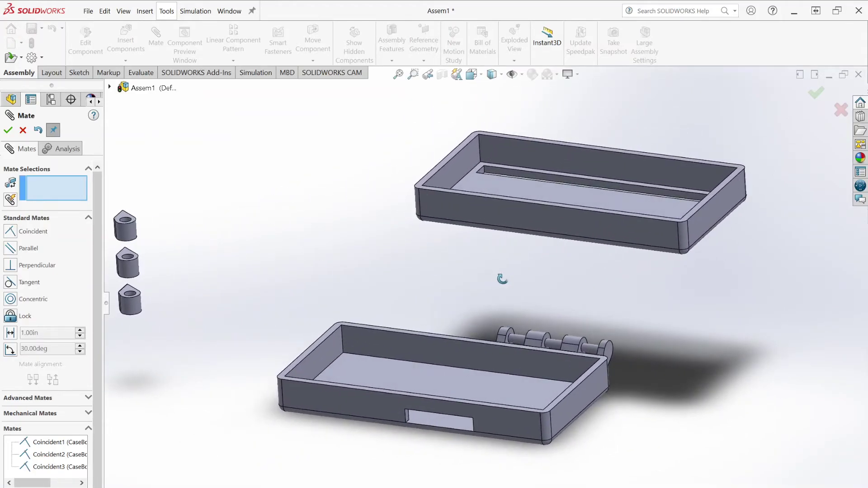
pyautogui.scroll(3, 408, 227)
pyautogui.scroll(-2, 411, 232)
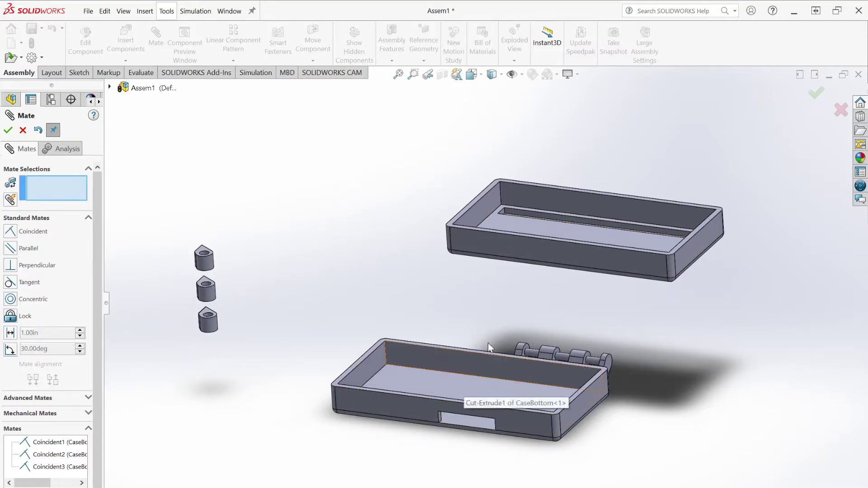
pyautogui.scroll(-2, 488, 344)
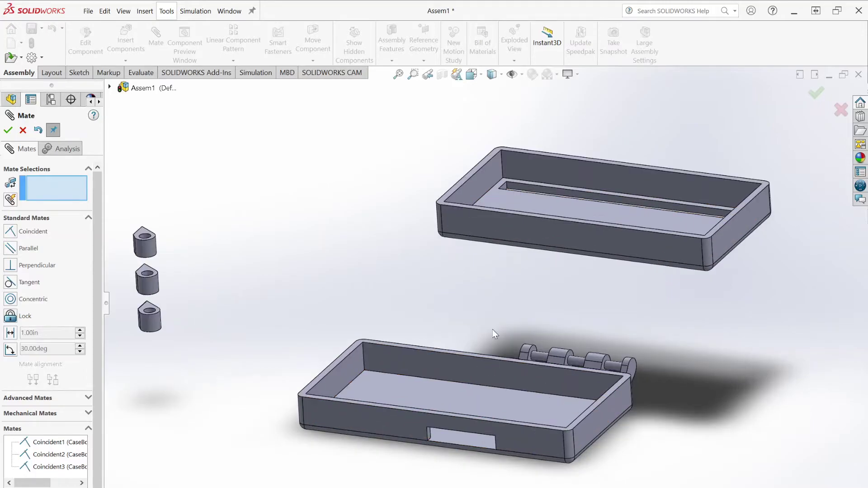
# - Add a coincident mate between the rim faces of CaseBottom and CaseTop, anti-aligned so that CaseTop closes over CaseBottom
pyautogui.click(413, 346)
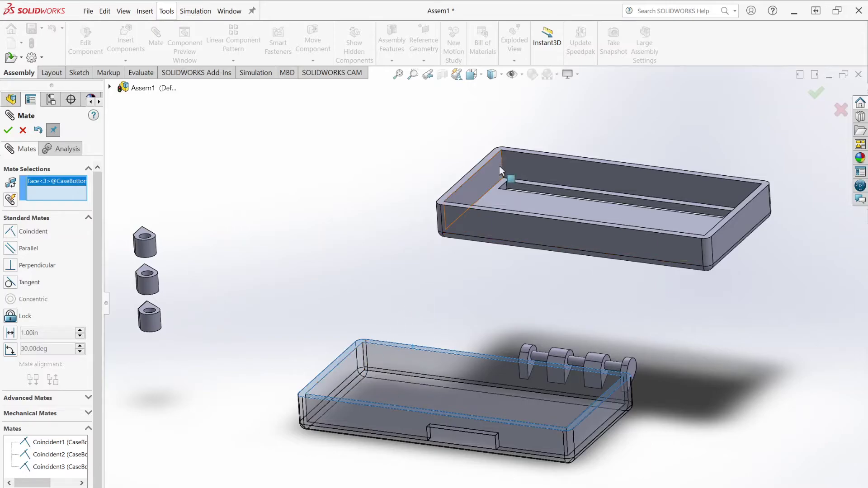
pyautogui.scroll(-4, 509, 166)
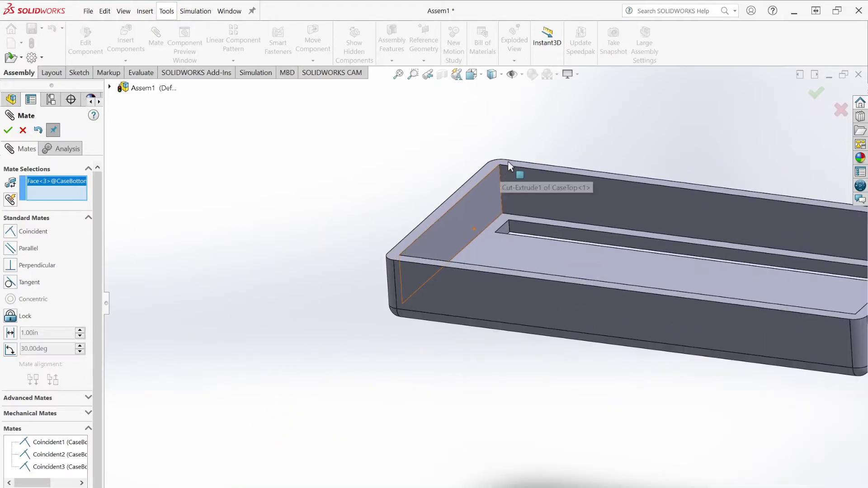
pyautogui.click(484, 174)
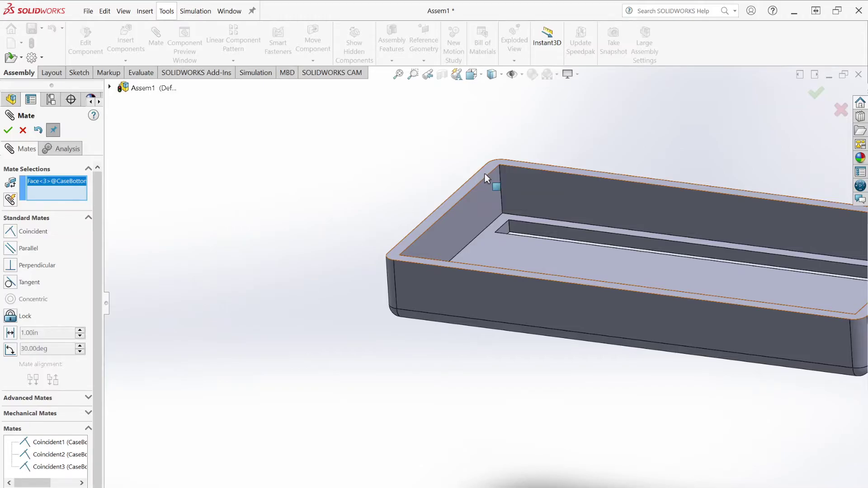
pyautogui.keyDown('ctrl'); pyautogui.moveTo(523, 416); pyautogui.dragTo(520, 349, button='middle'); pyautogui.keyUp('ctrl')
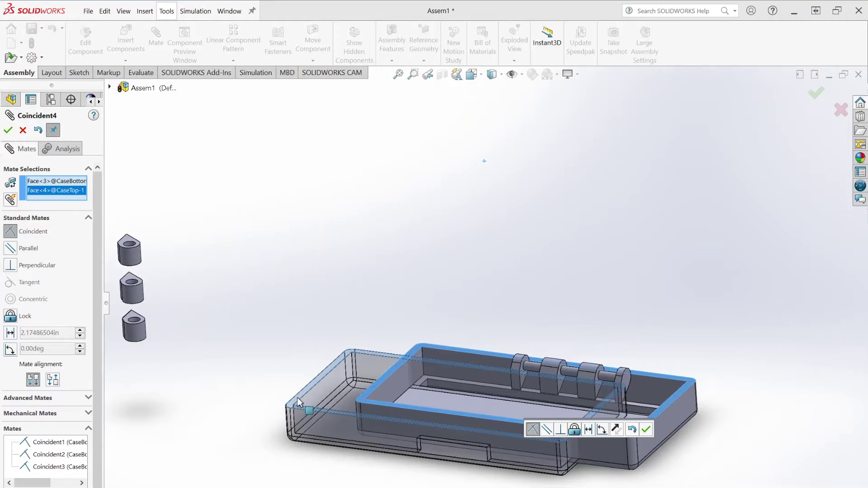
pyautogui.click(53, 381)
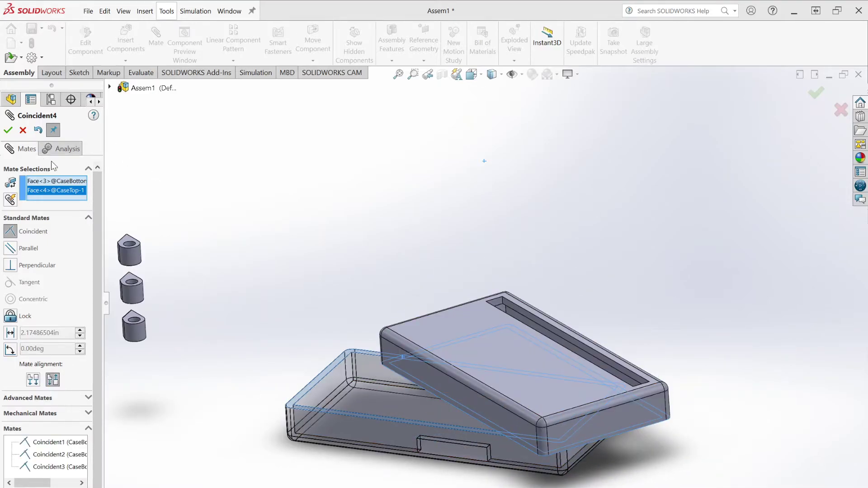
pyautogui.click(8, 130)
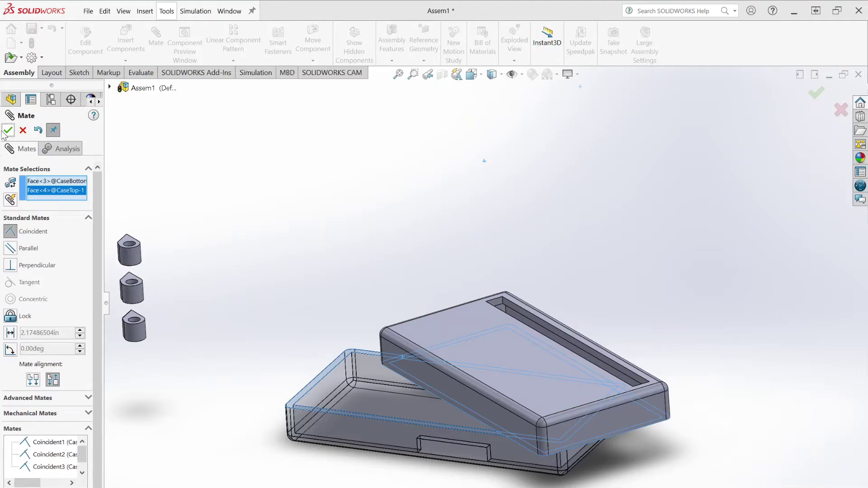
# - Move CaseTop within the rim plane so it is turned and offset from CaseBottom on the cutout side, leaving their end faces clear
pyautogui.scroll(-3, 674, 430)
pyautogui.scroll(2, 633, 435)
pyautogui.moveTo(598, 439); pyautogui.dragTo(374, 359, button='middle')
pyautogui.moveTo(374, 359); pyautogui.dragTo(129, 189)
pyautogui.moveTo(417, 273); pyautogui.dragTo(398, 266, button='middle')
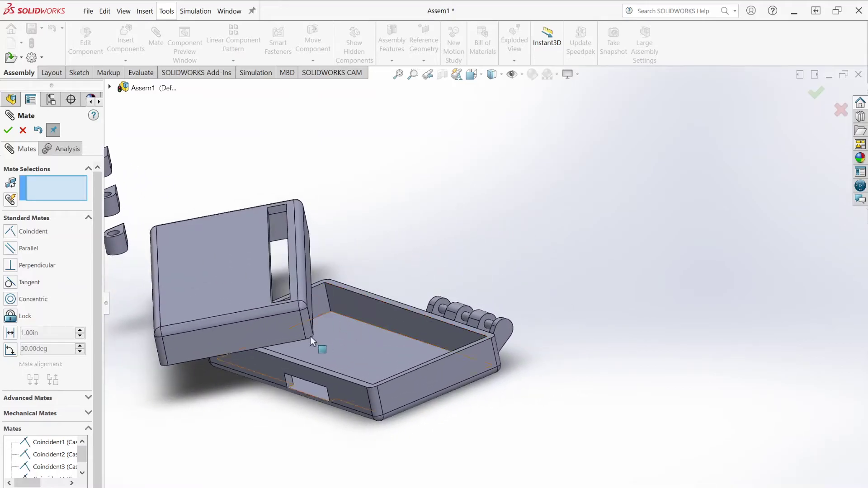
# - Add a coincident mate between the short end face of CaseTop and the matching end face of CaseBottom
pyautogui.click(196, 341)
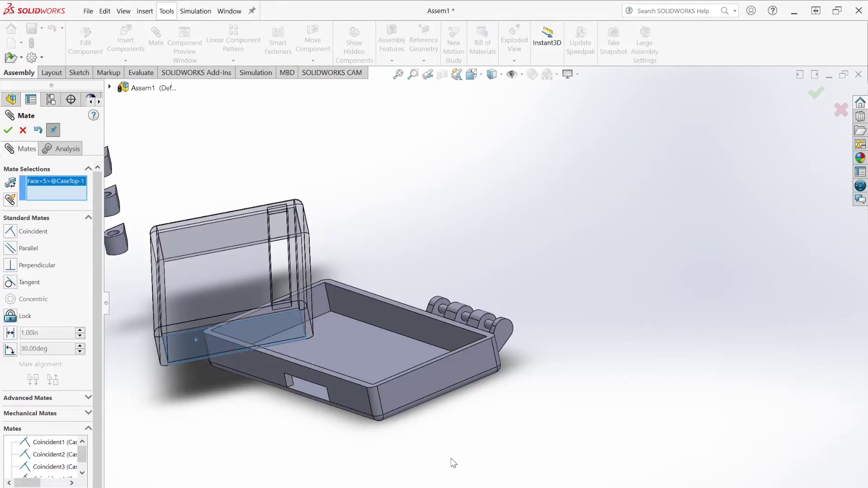
pyautogui.click(466, 370)
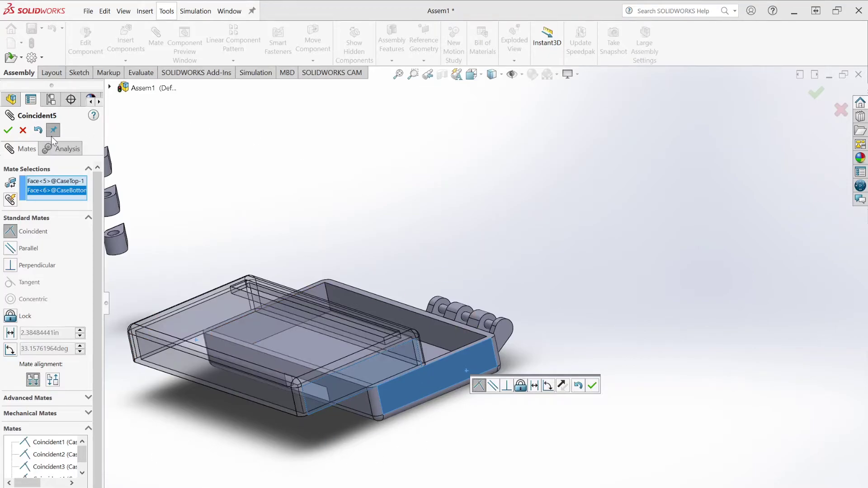
pyautogui.click(7, 130)
# - Move CaseTop away from CaseBottom toward the hinge side, leaving the long rim edges of both halves clear
pyautogui.moveTo(434, 233); pyautogui.dragTo(434, 310, button='middle')
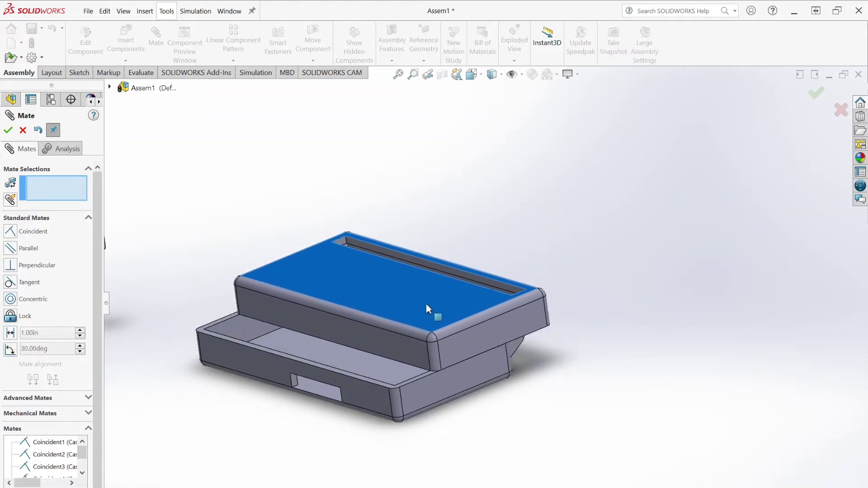
pyautogui.scroll(-3, 352, 354)
pyautogui.moveTo(353, 354); pyautogui.dragTo(683, 294)
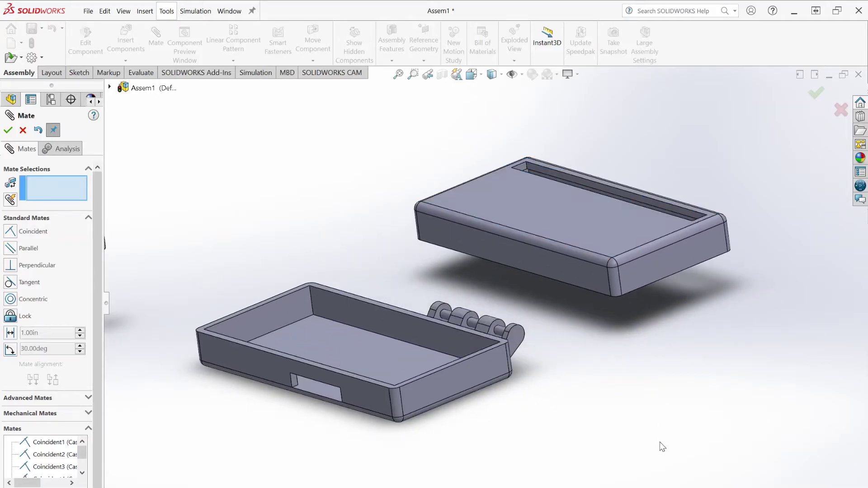
pyautogui.scroll(-2, 615, 297)
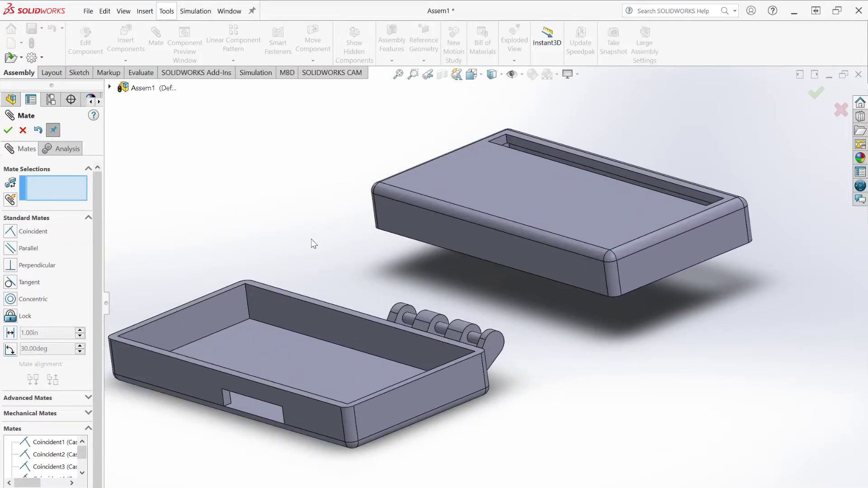
pyautogui.moveTo(489, 210); pyautogui.dragTo(600, 258)
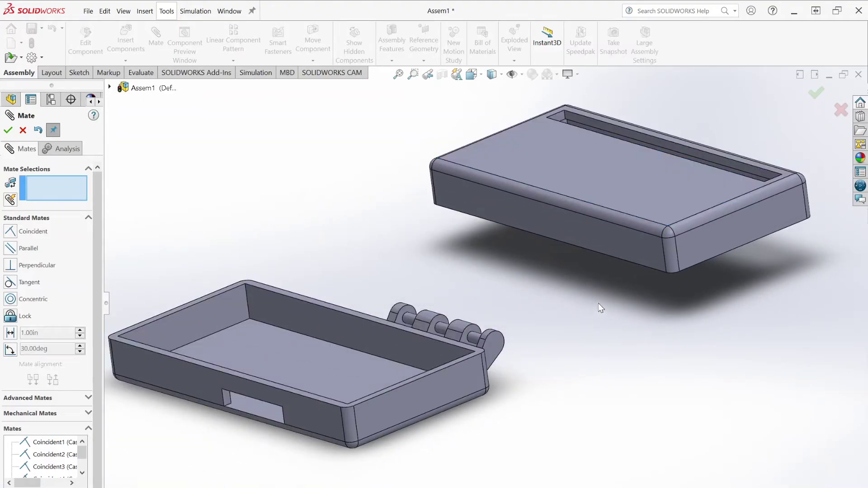
# - Add a coincident mate between CaseTop's long outer rim edge and CaseBottom's outer rim edge above the cutout
pyautogui.click(614, 257)
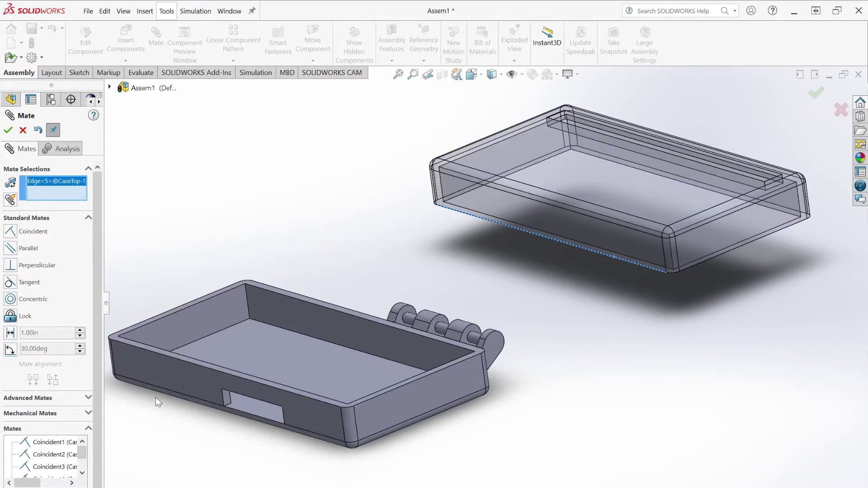
pyautogui.scroll(-3, 156, 397)
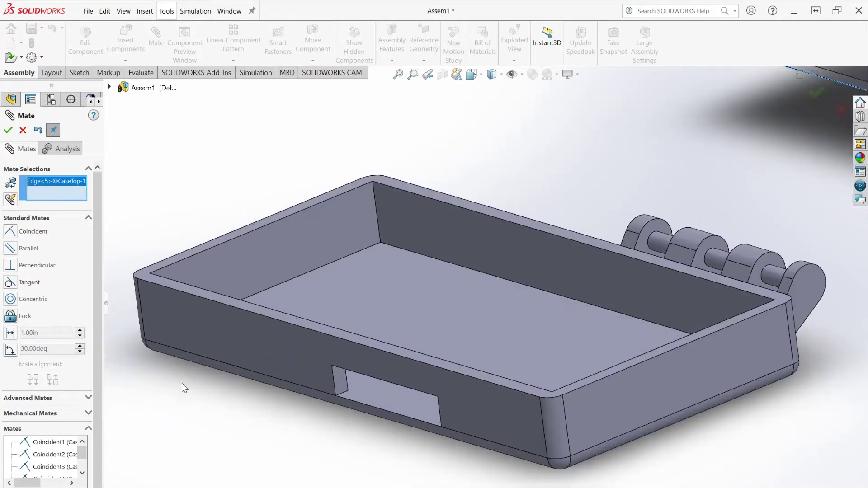
pyautogui.click(246, 311)
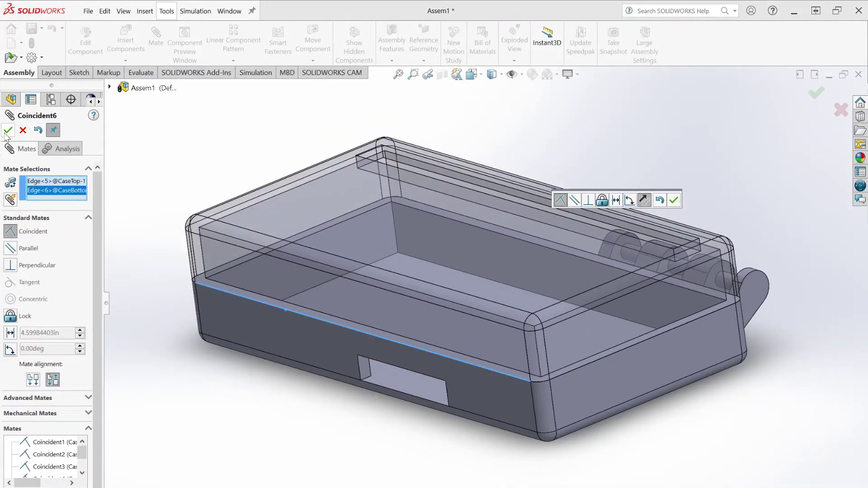
pyautogui.click(8, 130)
# - Add a coincident mate between the flat back face of a Hinge2 knuckle and CaseTop's long side face above Hinge1
pyautogui.moveTo(430, 408); pyautogui.dragTo(583, 309, button='middle')
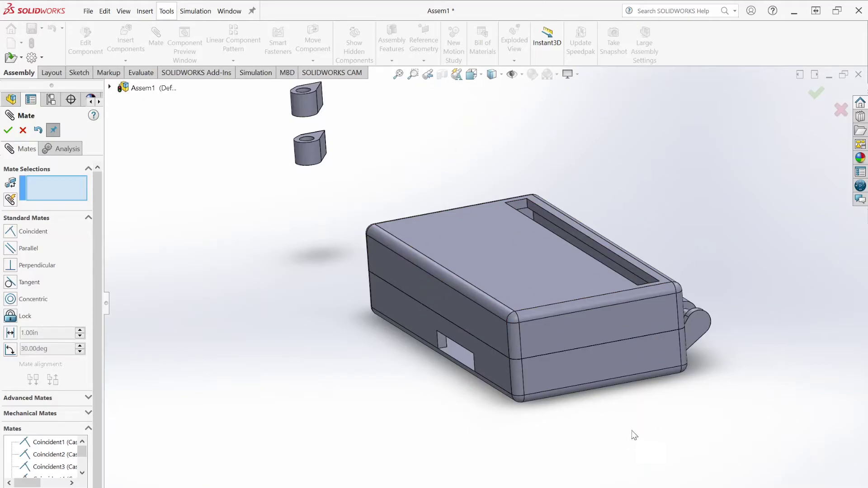
pyautogui.moveTo(710, 299); pyautogui.dragTo(799, 202, button='middle')
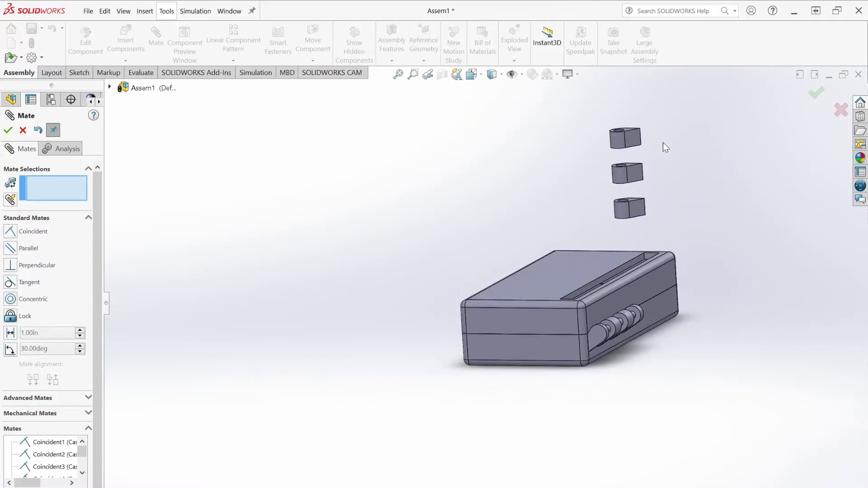
pyautogui.scroll(-3, 668, 163)
pyautogui.moveTo(669, 169); pyautogui.dragTo(448, 240, button='middle')
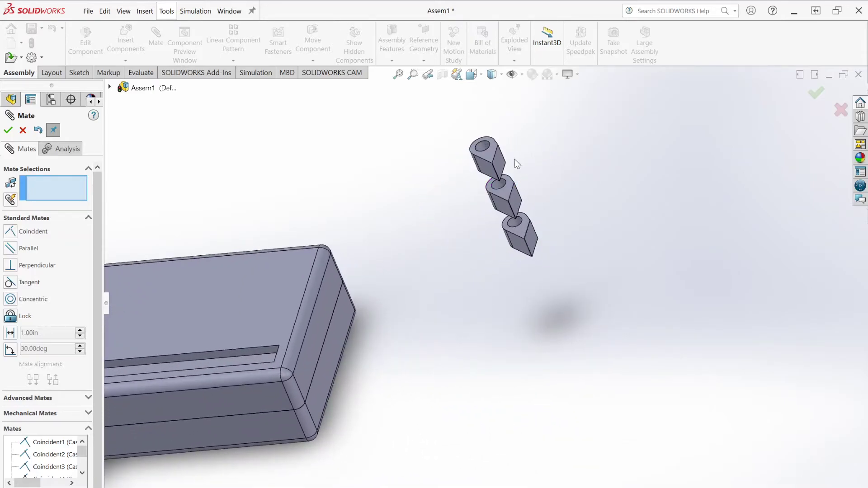
pyautogui.scroll(-2, 513, 149)
pyautogui.moveTo(513, 148); pyautogui.dragTo(505, 181, button='middle')
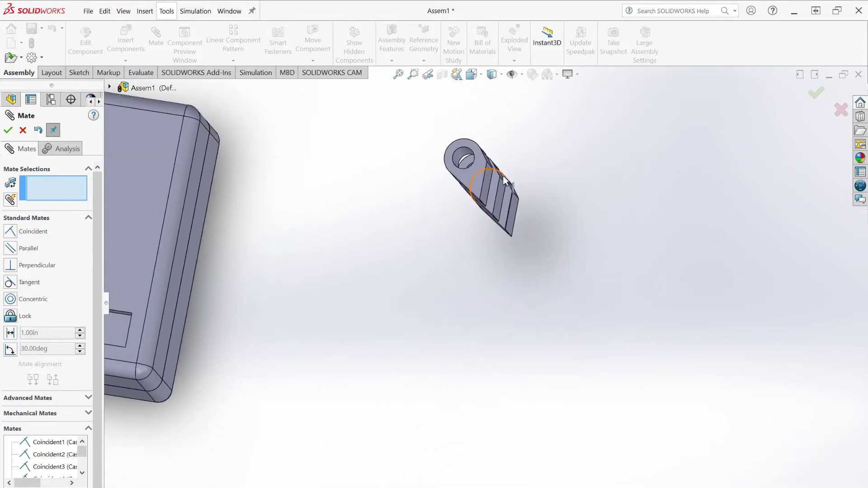
pyautogui.click(488, 178)
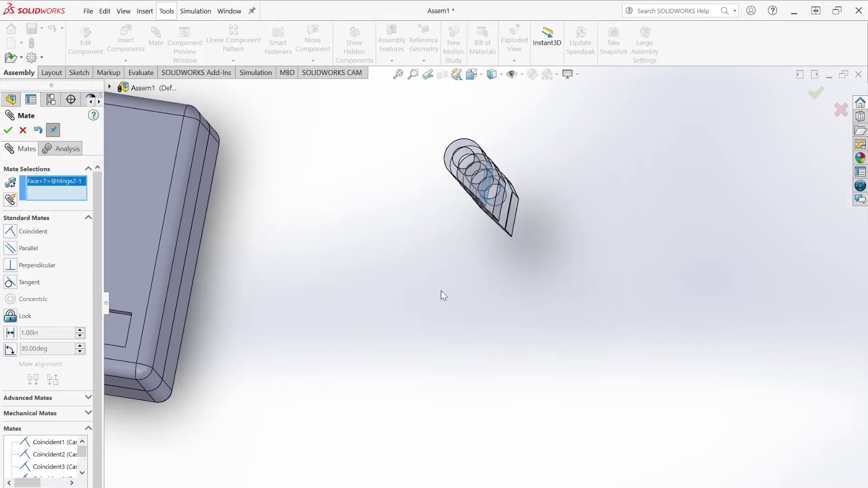
pyautogui.moveTo(441, 296); pyautogui.dragTo(271, 172, button='middle')
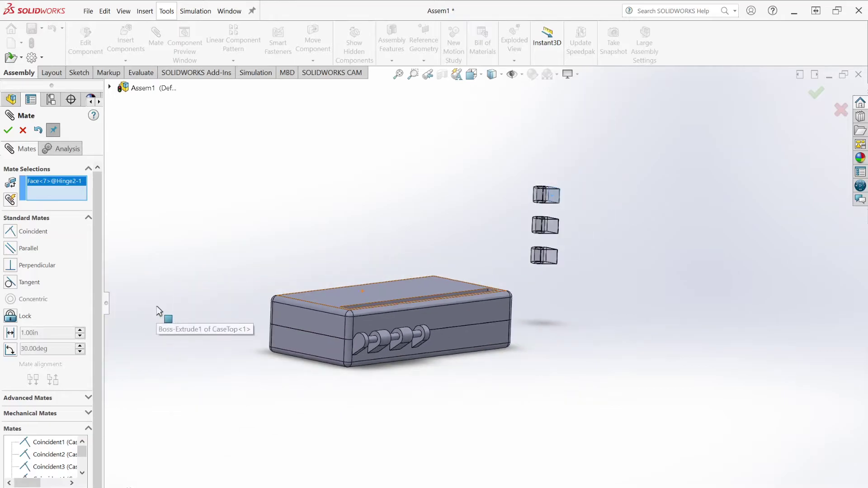
pyautogui.scroll(-3, 590, 252)
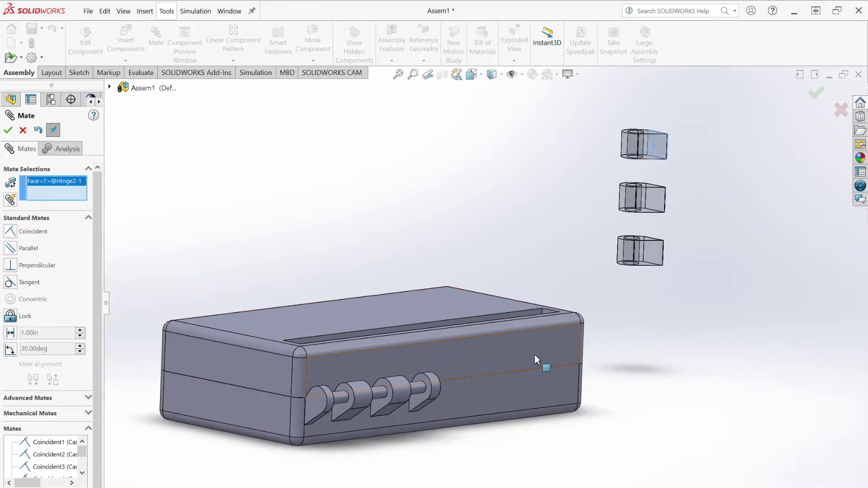
pyautogui.click(497, 357)
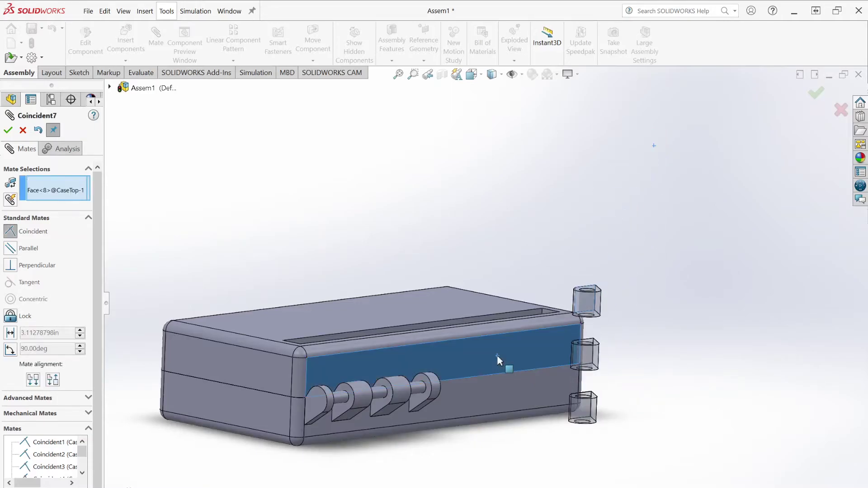
pyautogui.click(8, 130)
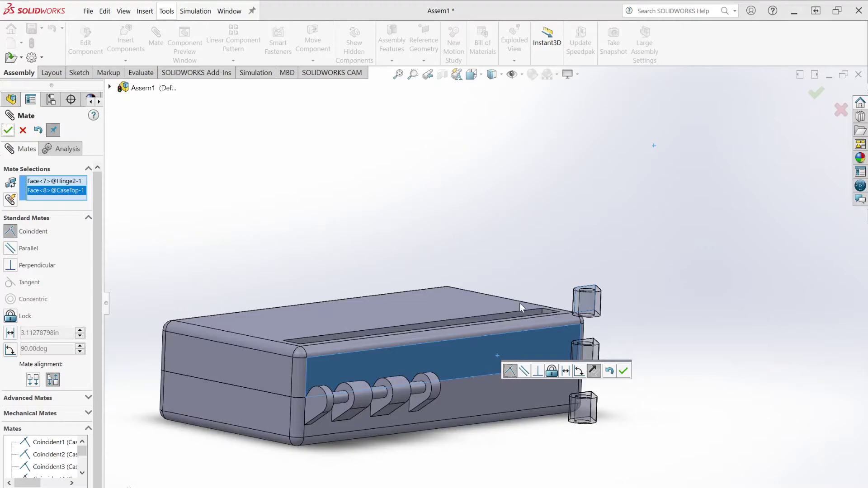
# - Add a coincident mate between the back edge of Hinge2's end knuckle and CaseTop's vertical edge beside the rounded corner nearest Hinge1
pyautogui.moveTo(685, 278); pyautogui.dragTo(690, 251)
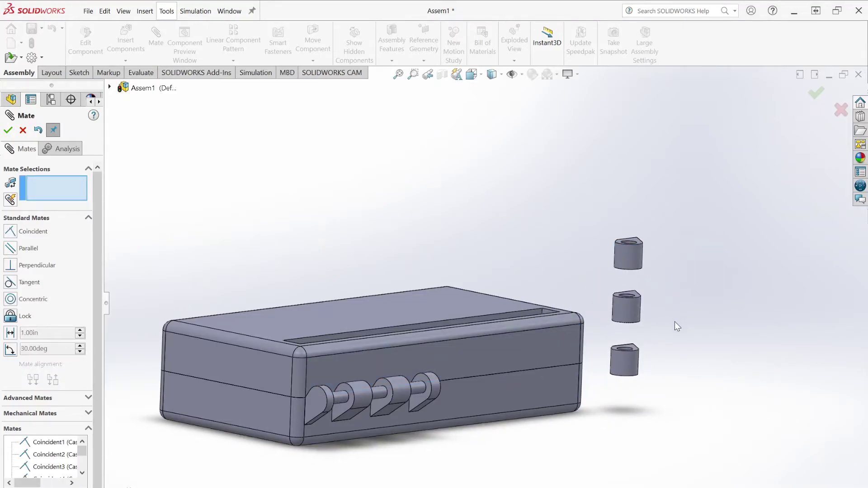
pyautogui.moveTo(674, 325); pyautogui.dragTo(691, 261, button='middle')
pyautogui.scroll(-4, 691, 261)
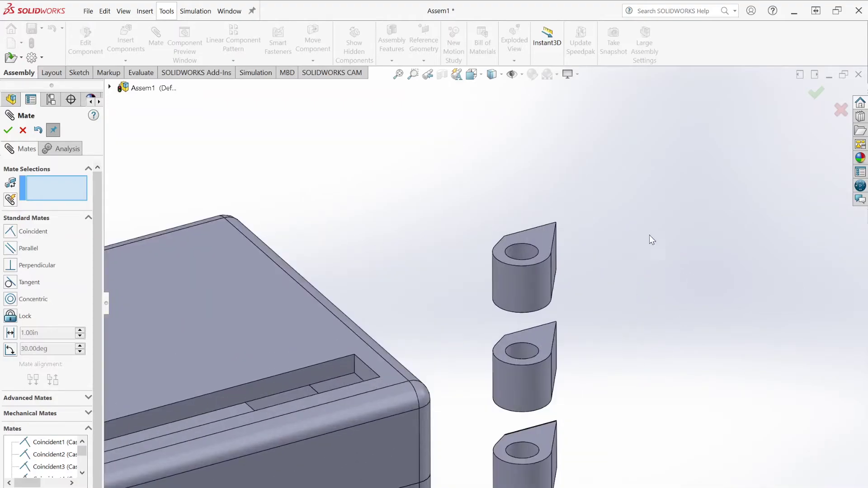
pyautogui.moveTo(582, 397); pyautogui.dragTo(575, 224, button='middle')
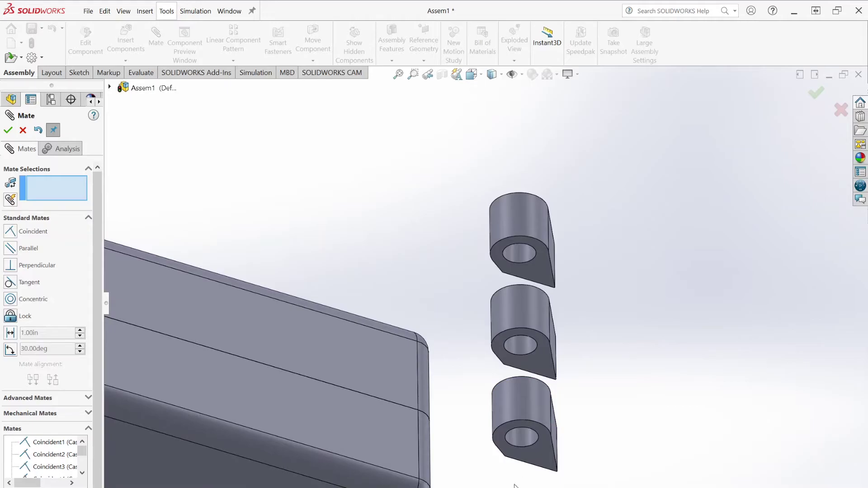
pyautogui.click(525, 465)
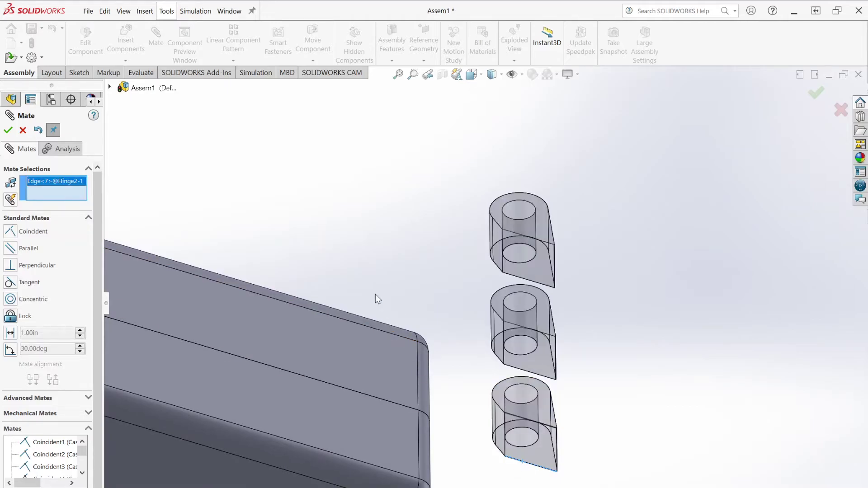
pyautogui.moveTo(375, 295); pyautogui.dragTo(193, 298, button='middle')
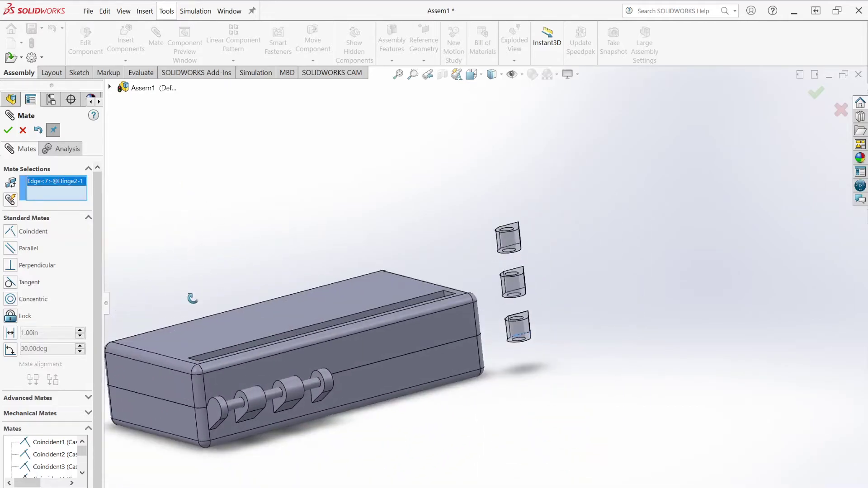
pyautogui.scroll(-3, 178, 387)
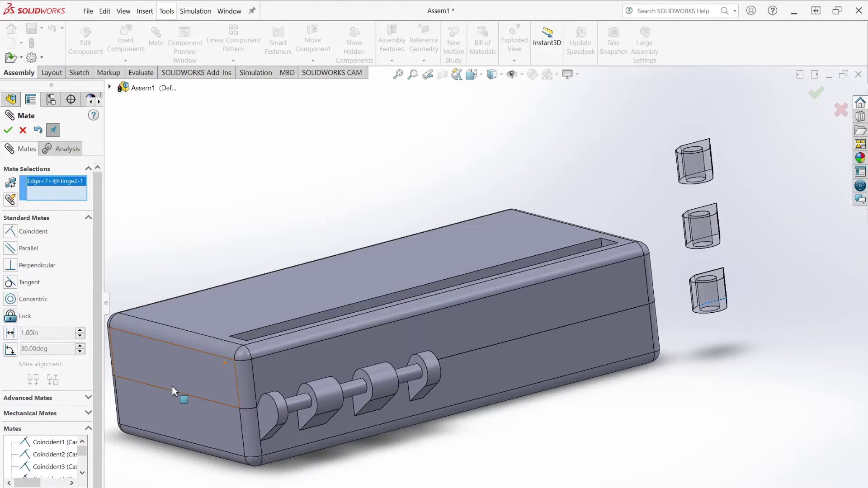
pyautogui.click(253, 376)
pyautogui.scroll(5, 336, 194)
pyautogui.scroll(-2, 336, 194)
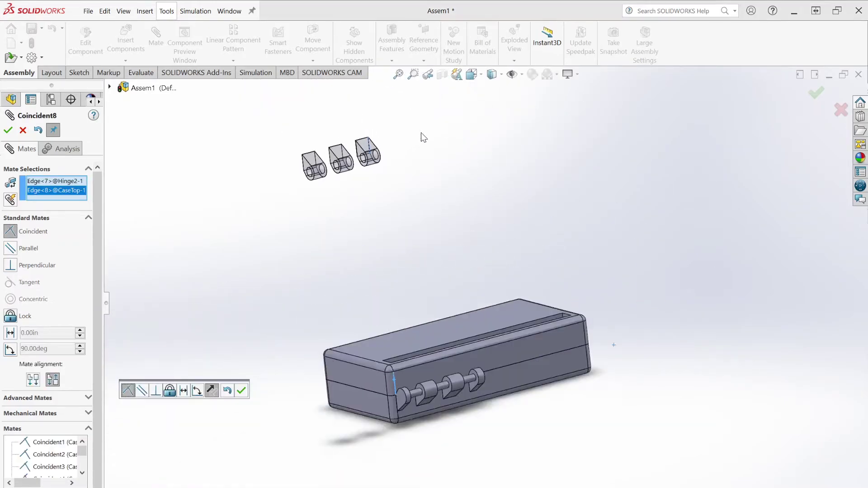
pyautogui.moveTo(421, 132); pyautogui.dragTo(431, 141, button='middle')
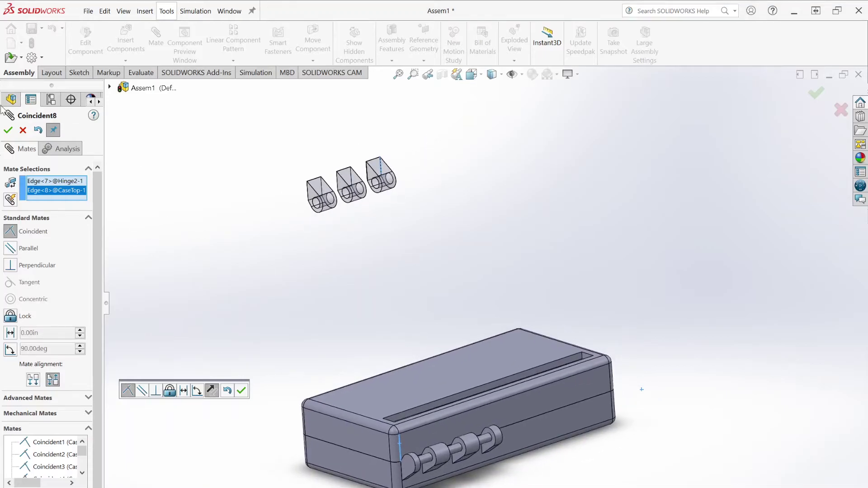
pyautogui.click(8, 130)
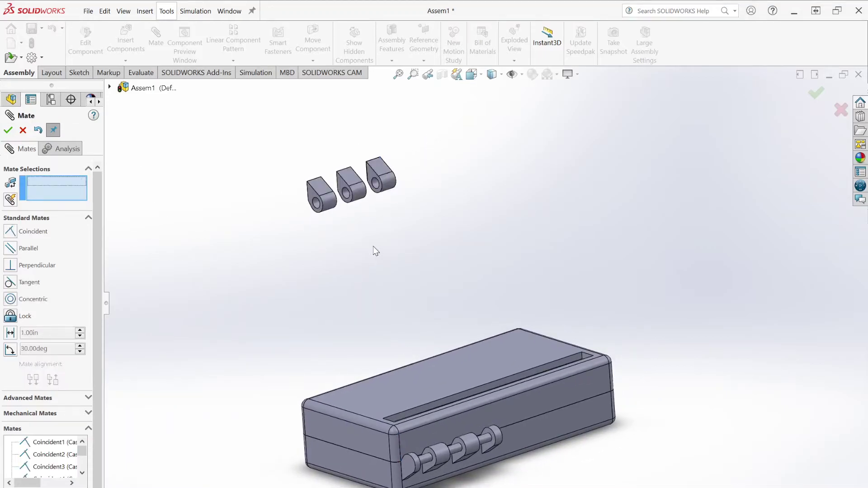
# - Try sliding Hinge2 down its mated corner edge to CaseTop's side, and undo the move
pyautogui.click(349, 176)
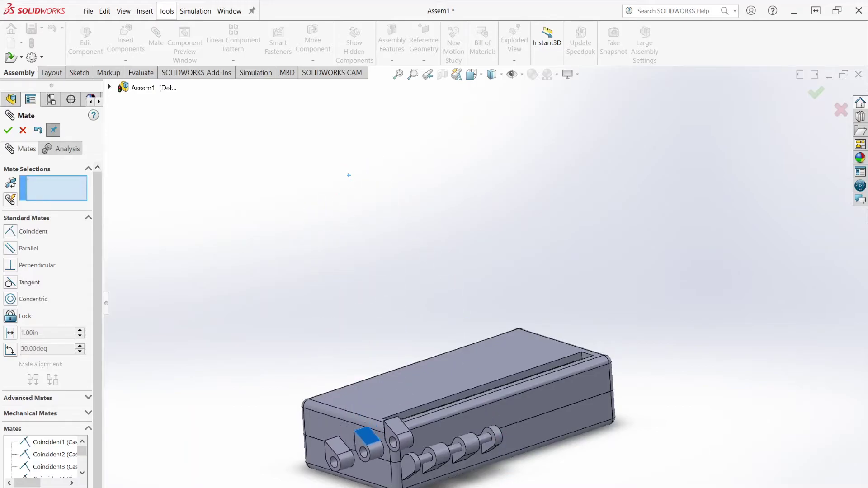
pyautogui.hotkey('ctrl', 'z')
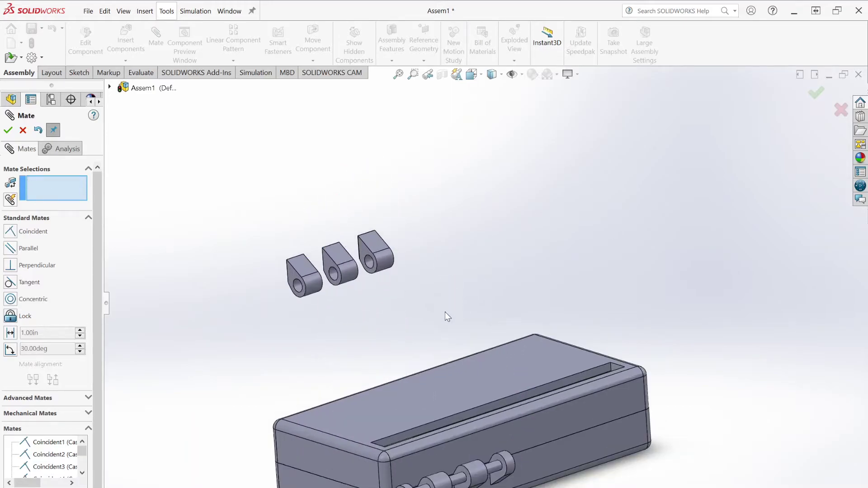
pyautogui.scroll(3, 445, 312)
pyautogui.scroll(-3, 593, 357)
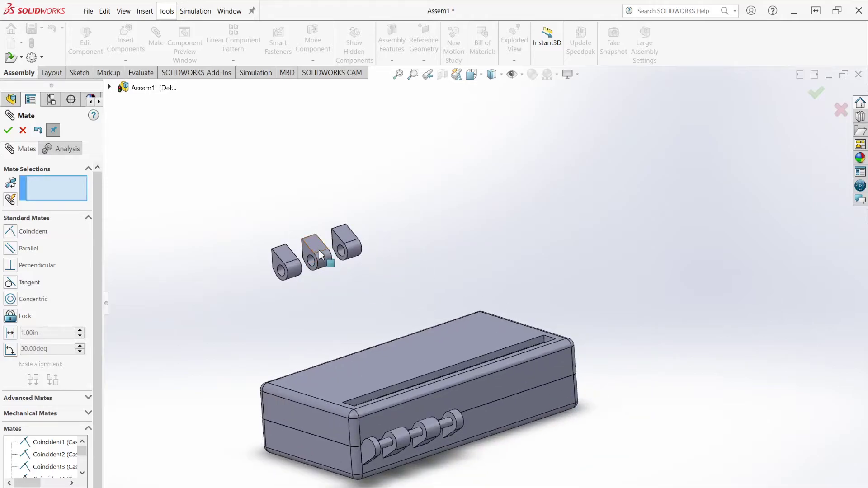
# - Slide Hinge2 down along the mated corner edge to Hinge1's level and examine its knuckles against Hinge1's gaps
pyautogui.moveTo(318, 250); pyautogui.dragTo(346, 354)
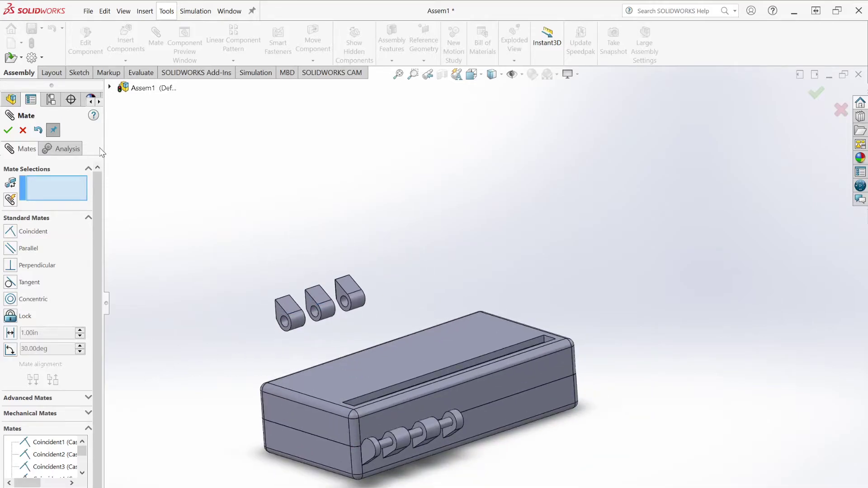
pyautogui.moveTo(280, 313); pyautogui.dragTo(413, 449)
pyautogui.moveTo(413, 449); pyautogui.dragTo(375, 478, button='middle')
pyautogui.scroll(5, 201, 425)
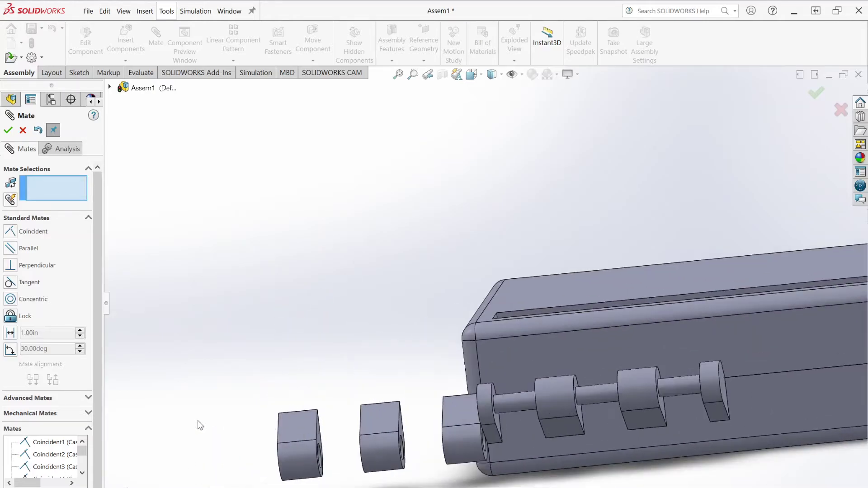
pyautogui.moveTo(531, 400); pyautogui.dragTo(471, 313, button='middle')
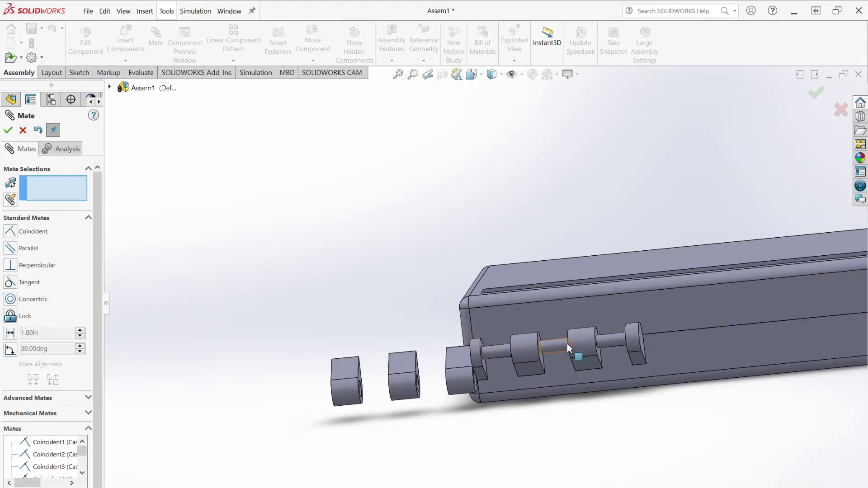
# - Slide Hinge2 back up along the mated corner edge until it is clear above CaseTop
pyautogui.scroll(2, 567, 343)
pyautogui.moveTo(422, 359); pyautogui.dragTo(429, 171)
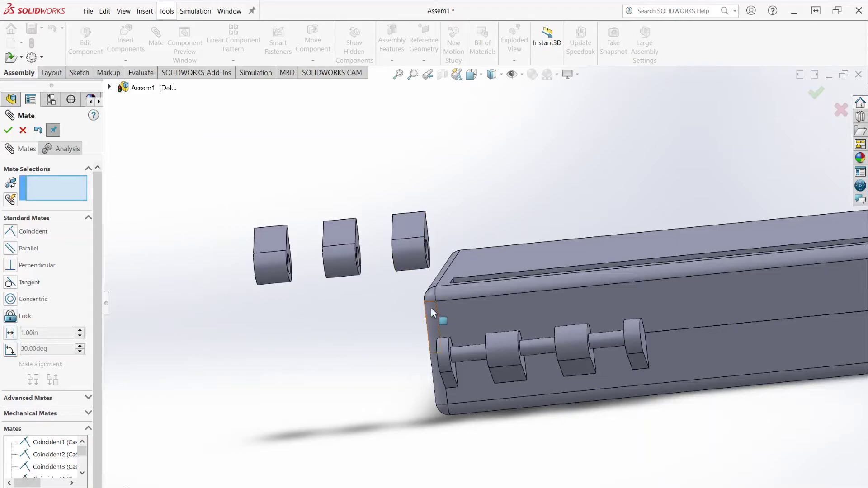
pyautogui.moveTo(415, 220); pyautogui.dragTo(565, 178)
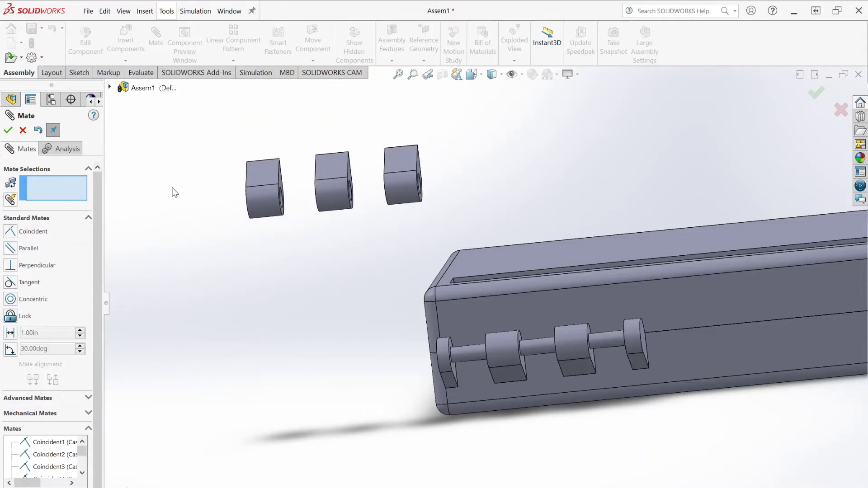
# - Delete the coincident mate between Hinge2's end knuckle edge and CaseTop's vertical corner edge
pyautogui.click(22, 130)
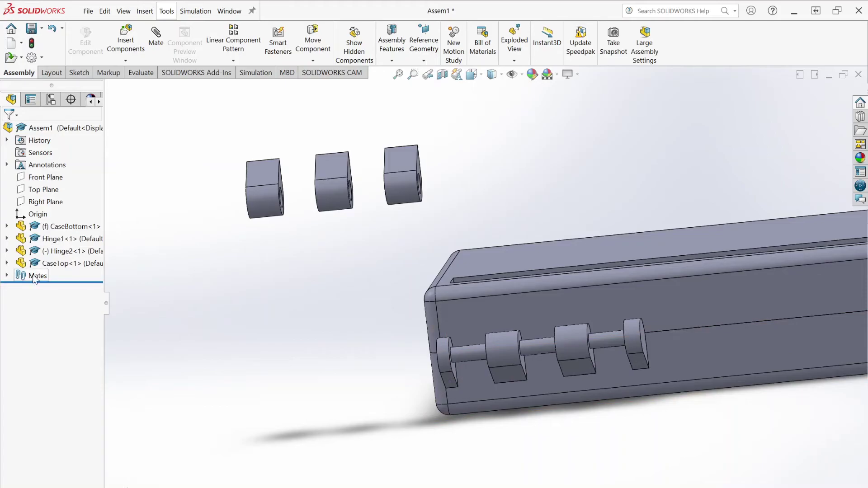
pyautogui.click(54, 231)
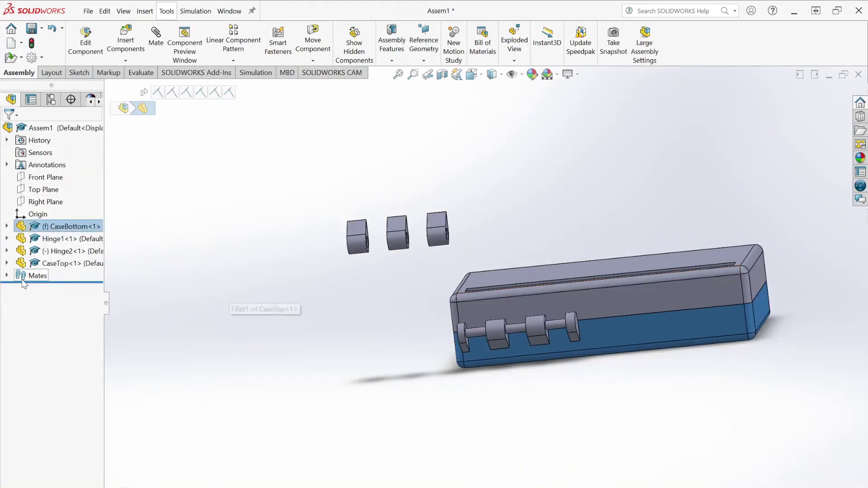
pyautogui.click(64, 239)
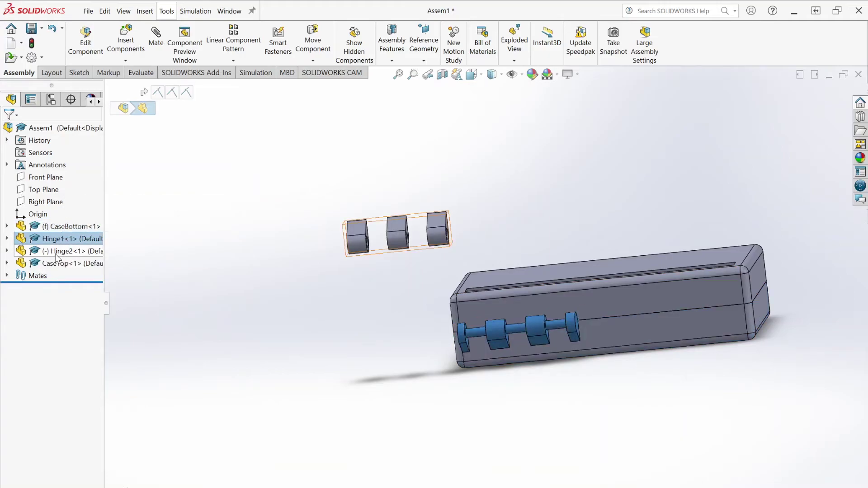
pyautogui.click(56, 252)
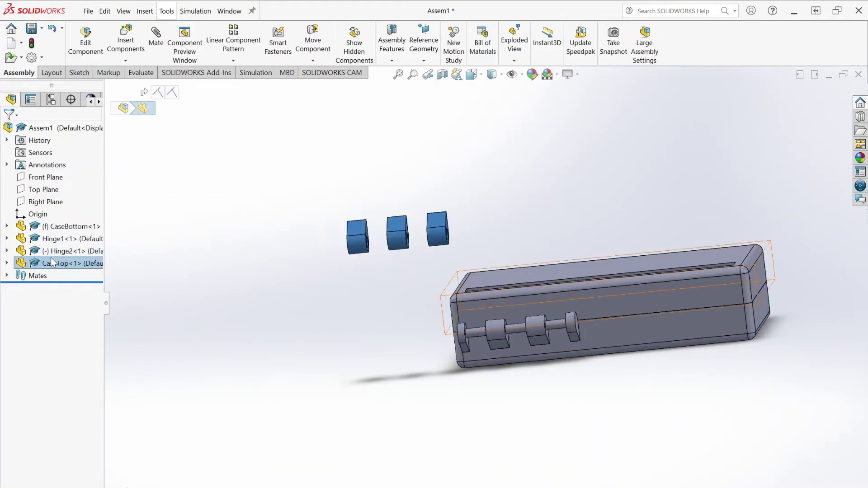
pyautogui.click(52, 260)
pyautogui.click(36, 275)
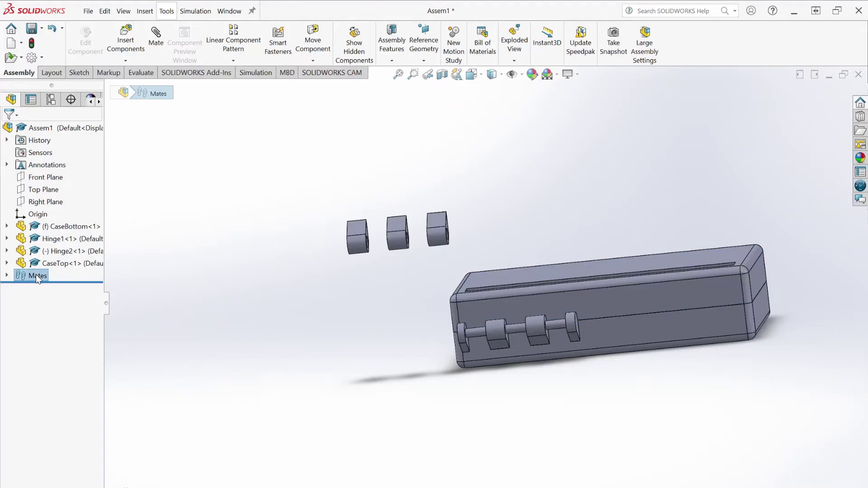
pyautogui.click(7, 275)
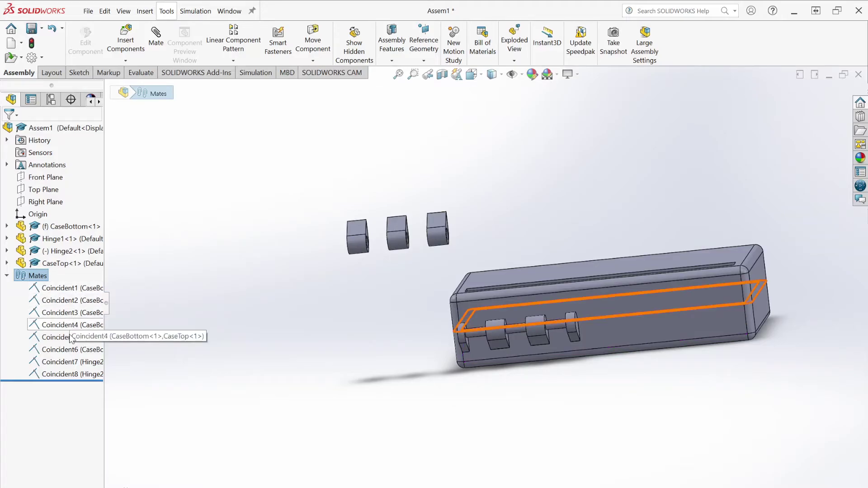
pyautogui.click(72, 374)
pyautogui.scroll(-2, 482, 236)
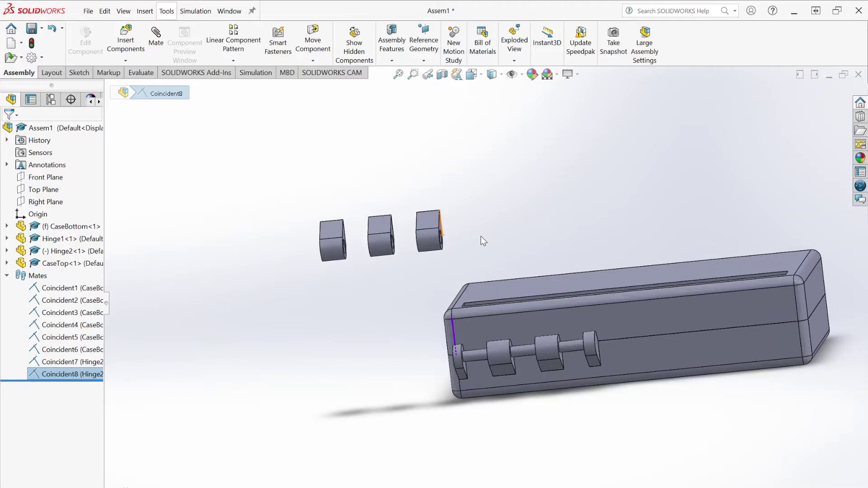
pyautogui.rightClick(60, 376)
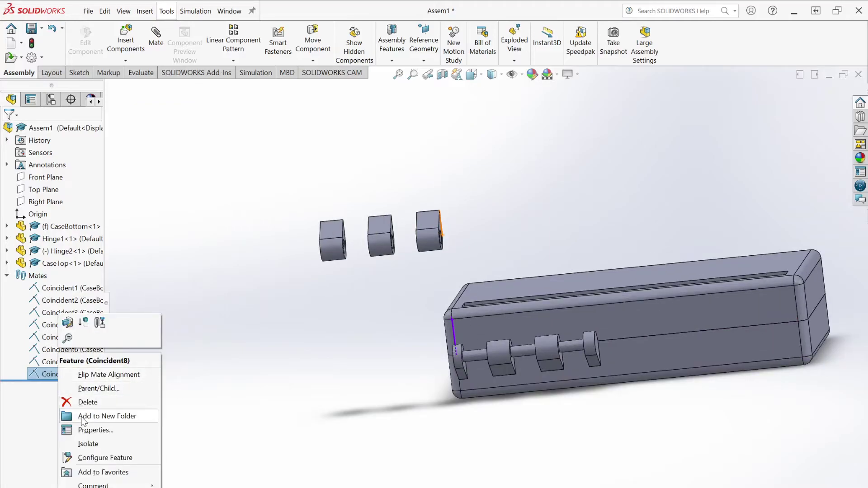
pyautogui.click(87, 402)
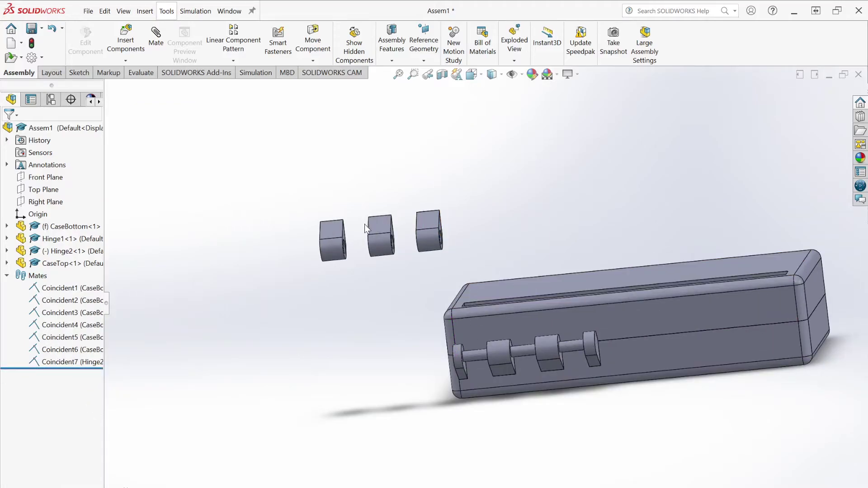
# - Move Hinge2 along the case's long hinge side until it sits above CaseTop, roughly over Hinge1
pyautogui.moveTo(380, 225); pyautogui.dragTo(731, 228)
pyautogui.moveTo(403, 212); pyautogui.dragTo(690, 199, button='middle')
pyautogui.click(691, 173)
pyautogui.scroll(-3, 691, 173)
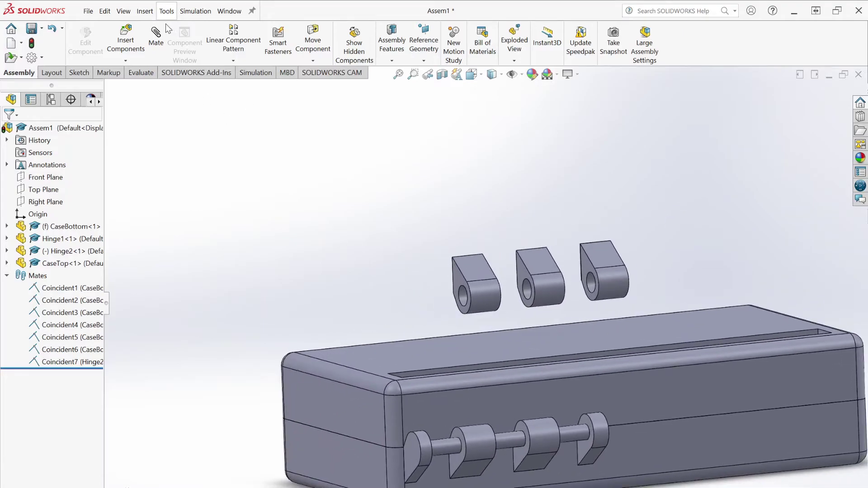
# - Add a concentric mate between the hole in Hinge2's end knuckle and the exposed pin of Hinge1
pyautogui.click(157, 34)
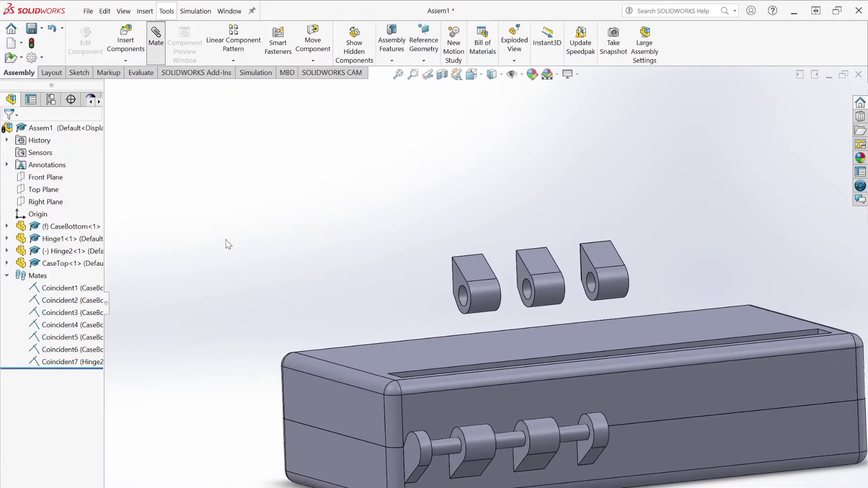
pyautogui.scroll(-2, 438, 295)
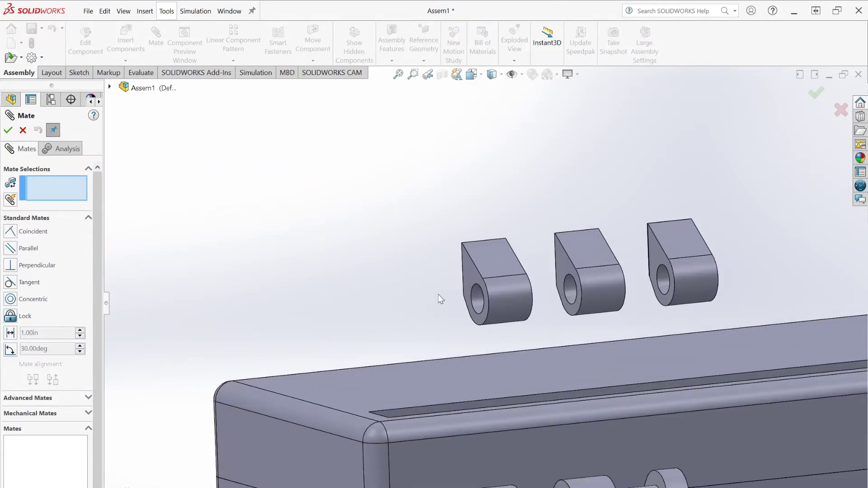
pyautogui.moveTo(438, 295); pyautogui.dragTo(459, 303, button='middle')
pyautogui.click(484, 294)
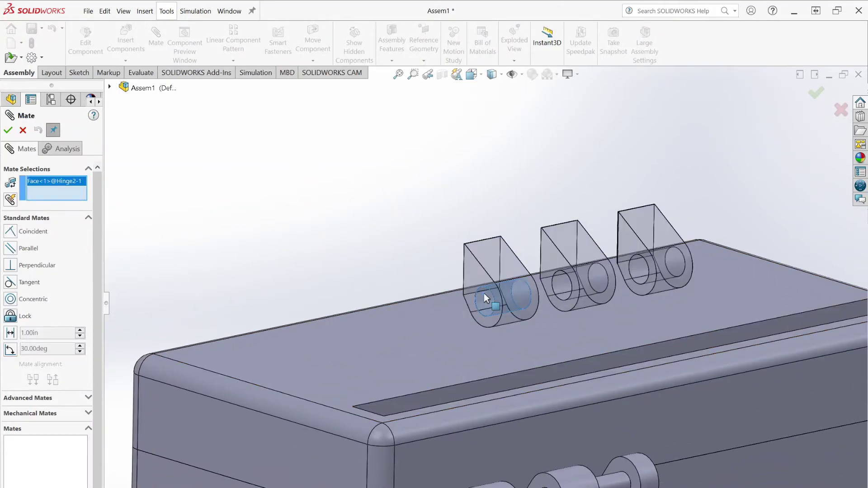
pyautogui.scroll(-2, 464, 289)
pyautogui.scroll(3, 493, 330)
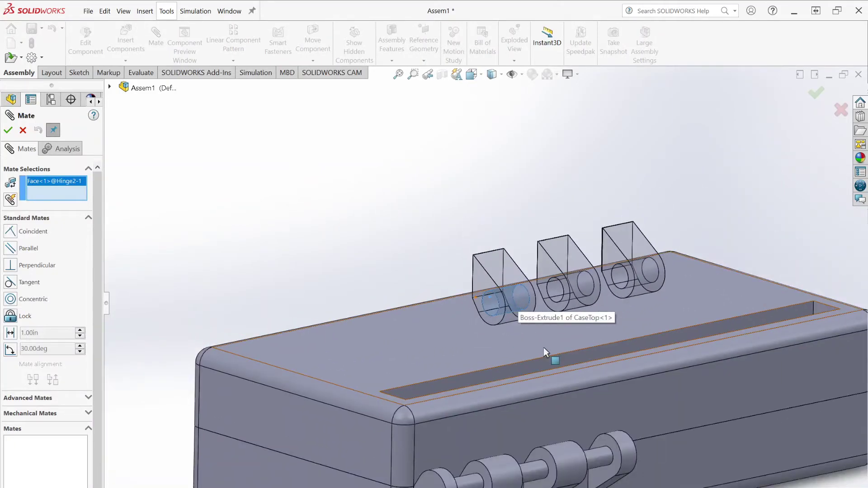
pyautogui.moveTo(537, 440); pyautogui.dragTo(473, 463, button='middle')
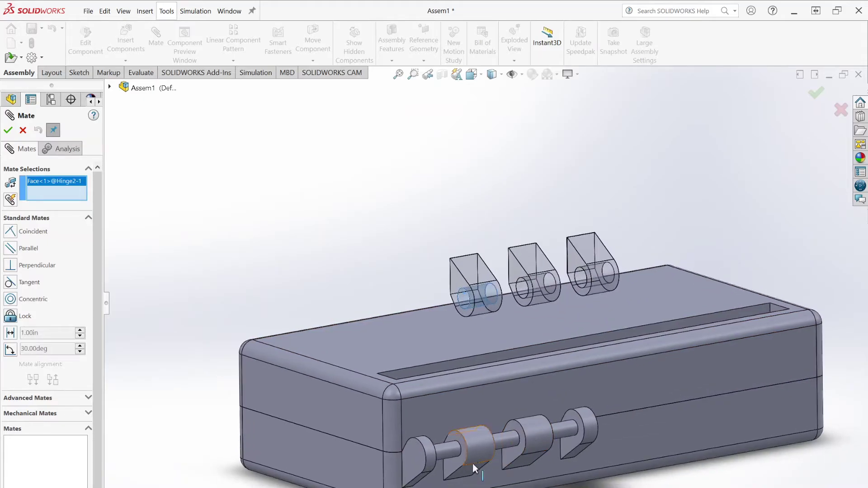
pyautogui.click(444, 455)
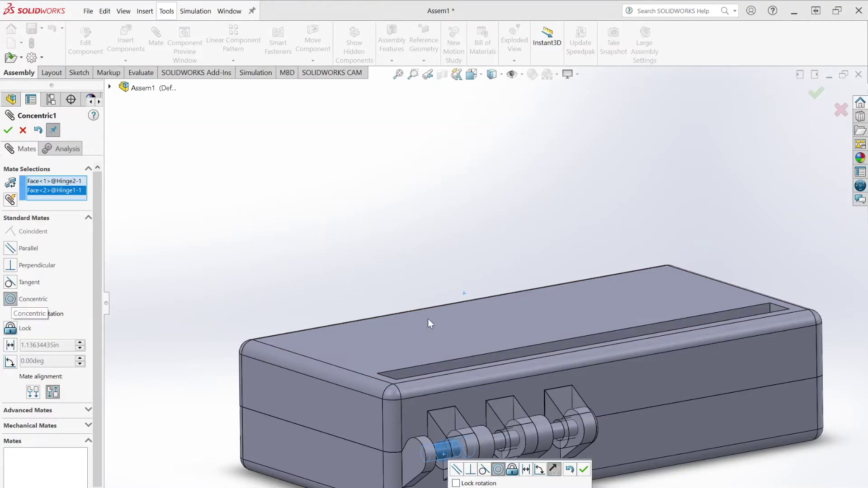
pyautogui.scroll(-3, 520, 444)
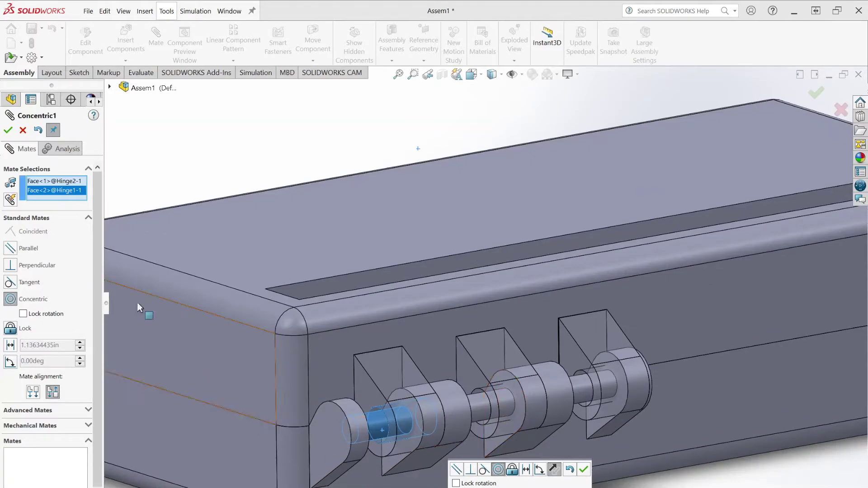
pyautogui.click(8, 131)
# - Slide Hinge2 along Hinge1's pin until its three knuckles sit centred in the gaps between Hinge1's knuckles
pyautogui.moveTo(416, 241); pyautogui.dragTo(381, 239, button='middle')
pyautogui.moveTo(295, 376); pyautogui.dragTo(300, 393)
pyautogui.moveTo(300, 394); pyautogui.dragTo(386, 400, button='middle')
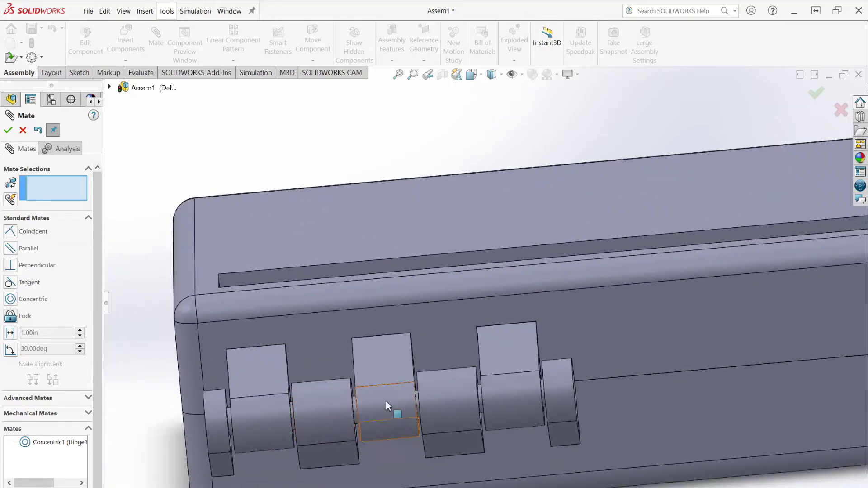
pyautogui.moveTo(401, 354); pyautogui.dragTo(444, 343)
pyautogui.scroll(-2, 418, 419)
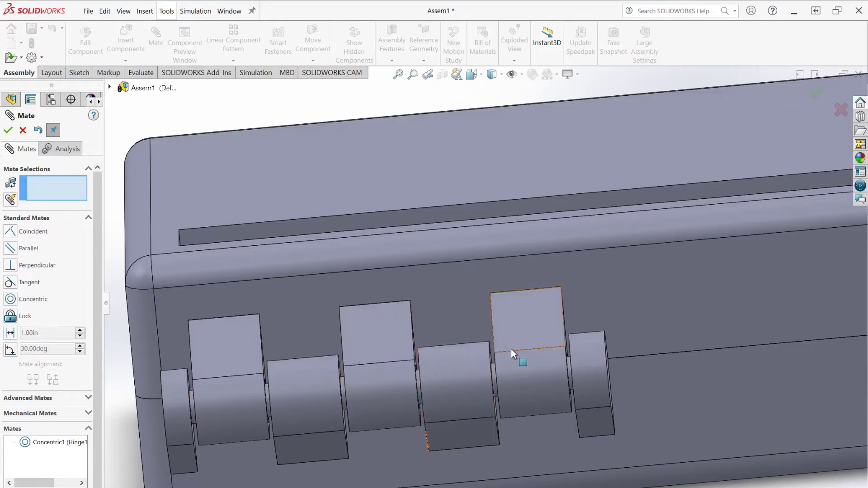
pyautogui.moveTo(535, 322); pyautogui.dragTo(536, 321)
pyautogui.moveTo(203, 155); pyautogui.dragTo(364, 298, button='middle')
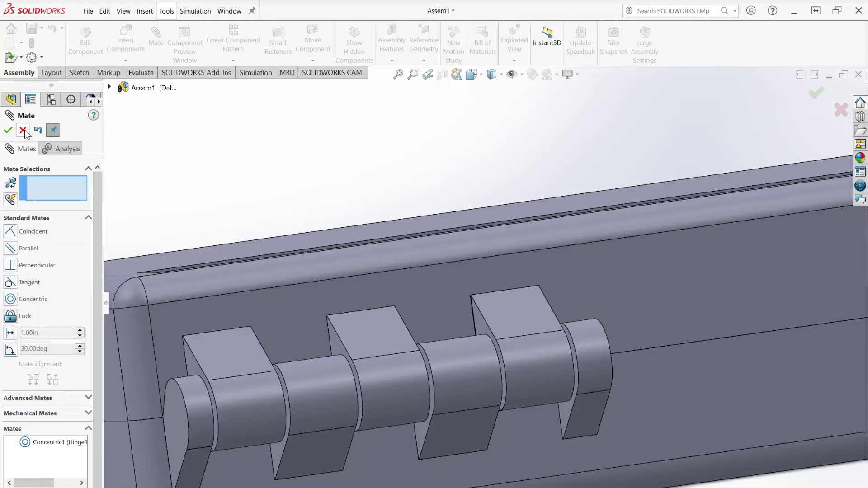
pyautogui.click(7, 131)
# - Display the assembly with hidden lines visible and examine the pin's fit inside the meshed hinge knuckles
pyautogui.moveTo(370, 169)
pyautogui.mouseDown(button='middle')
pyautogui.moveTo(433, 214)
pyautogui.moveTo(384, 174)
pyautogui.moveTo(368, 183)
pyautogui.moveTo(368, 168)
pyautogui.moveTo(379, 163)
pyautogui.mouseUp(button='middle')
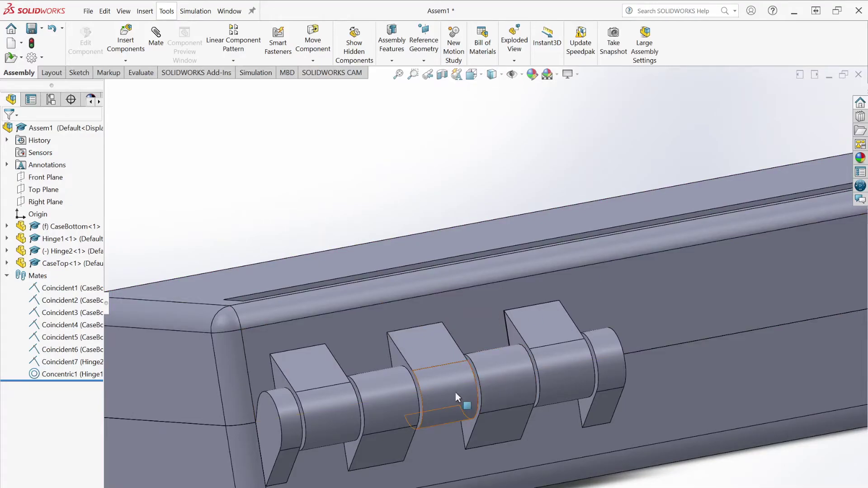
pyautogui.scroll(-2, 513, 429)
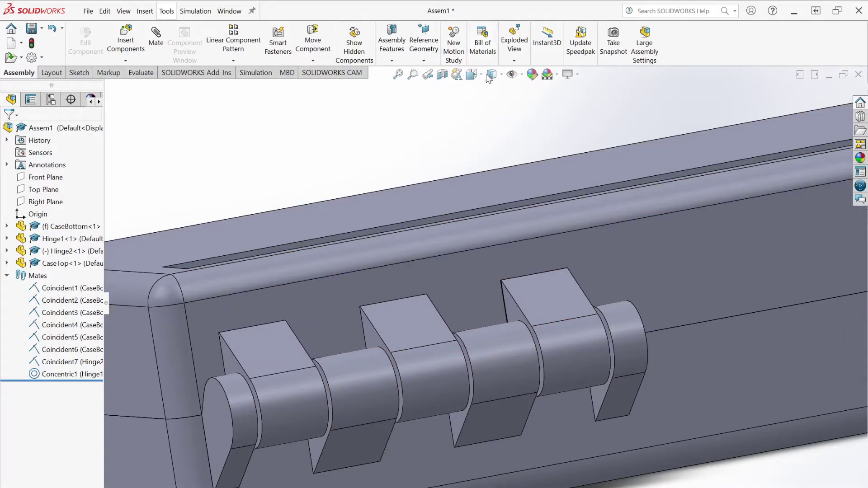
pyautogui.click(502, 75)
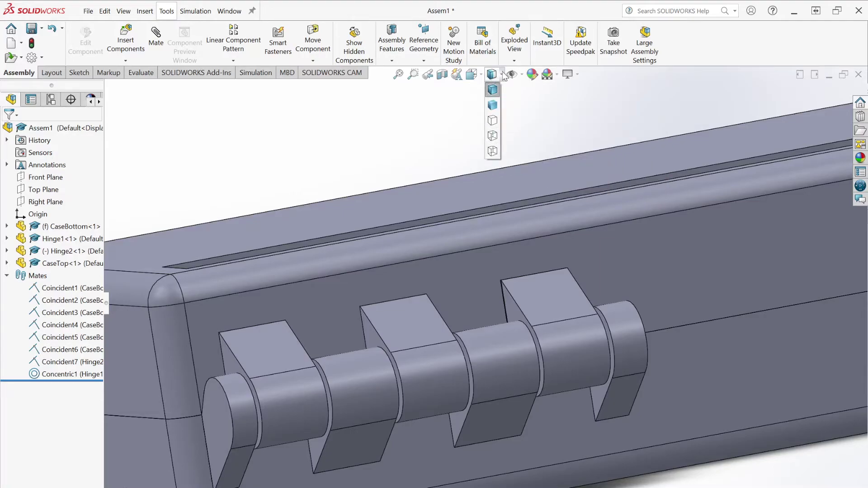
pyautogui.click(492, 136)
pyautogui.moveTo(389, 402); pyautogui.dragTo(291, 401, button='middle')
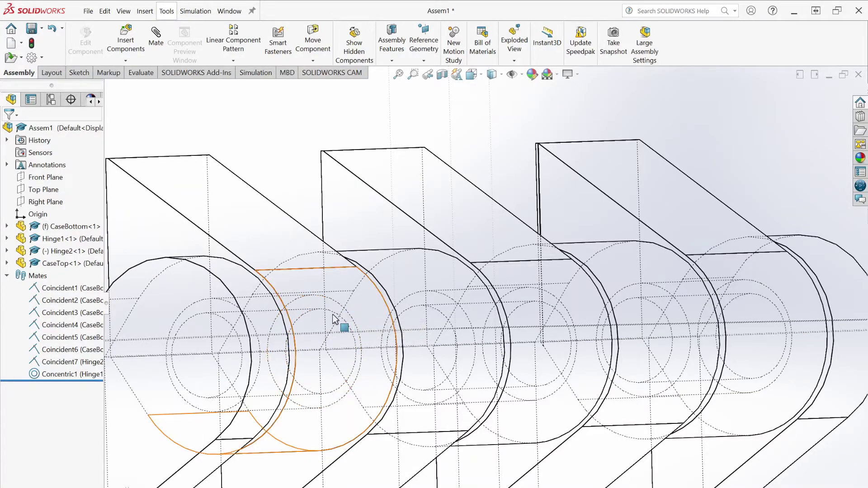
pyautogui.moveTo(337, 318); pyautogui.dragTo(265, 351, button='middle')
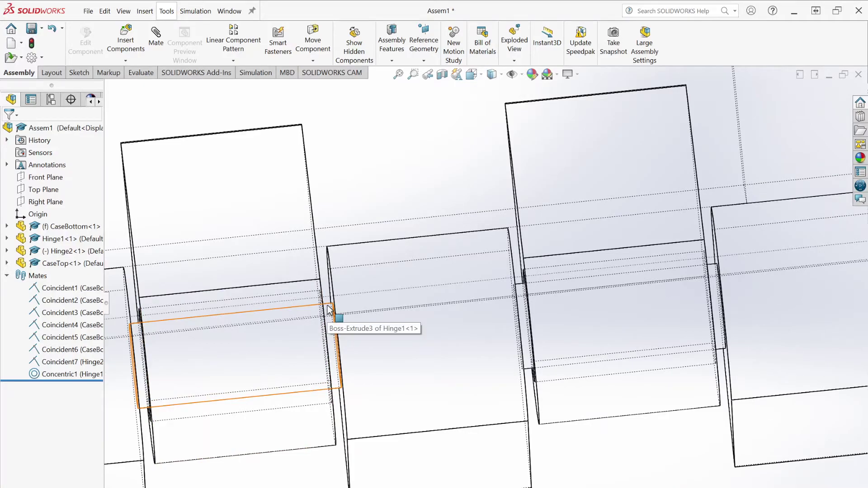
pyautogui.moveTo(329, 310)
pyautogui.mouseDown(button='middle')
pyautogui.moveTo(365, 293)
pyautogui.moveTo(338, 309)
pyautogui.mouseUp(button='middle')
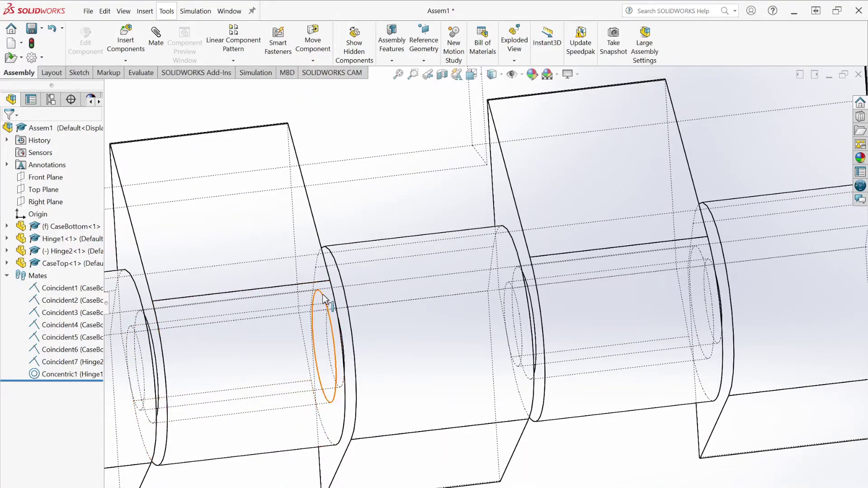
pyautogui.moveTo(323, 298); pyautogui.dragTo(255, 266, button='middle')
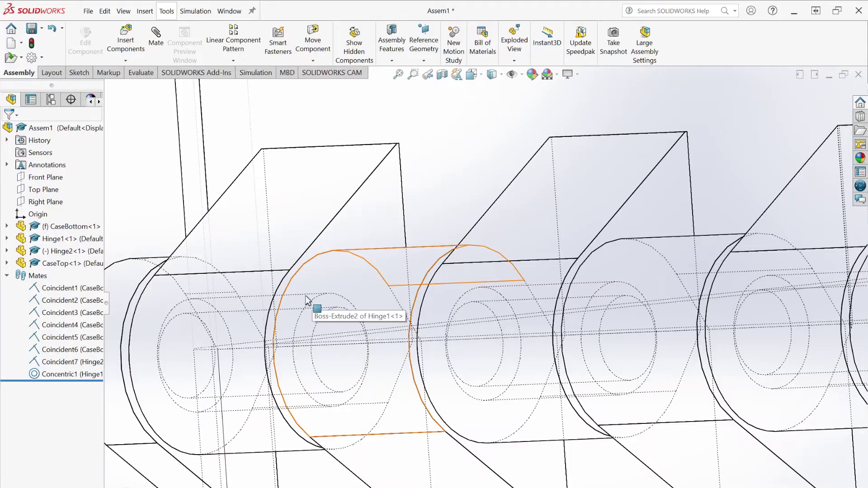
pyautogui.scroll(5, 310, 304)
pyautogui.moveTo(562, 378); pyautogui.dragTo(678, 407, button='middle')
pyautogui.scroll(5, 730, 301)
pyautogui.scroll(-2, 730, 301)
pyautogui.moveTo(730, 301); pyautogui.dragTo(520, 275, button='middle')
pyautogui.scroll(3, 519, 275)
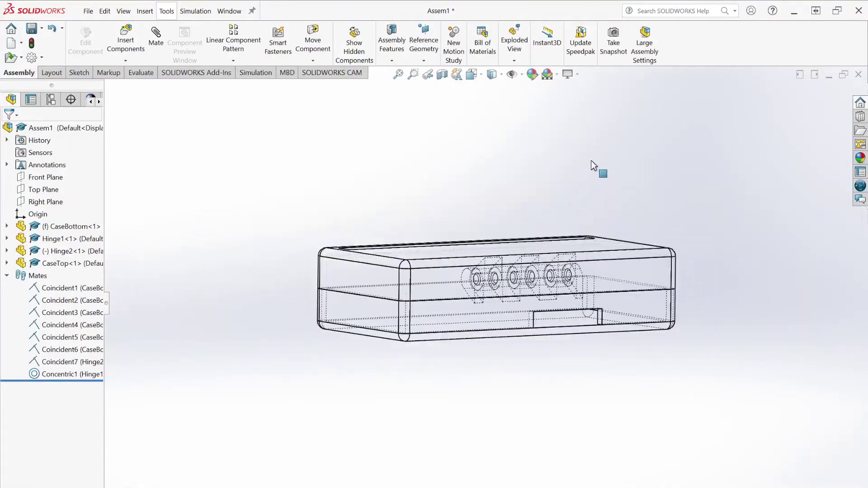
# - Restore the shaded-with-edges display and view the closed case from its front and top
pyautogui.scroll(-2, 594, 166)
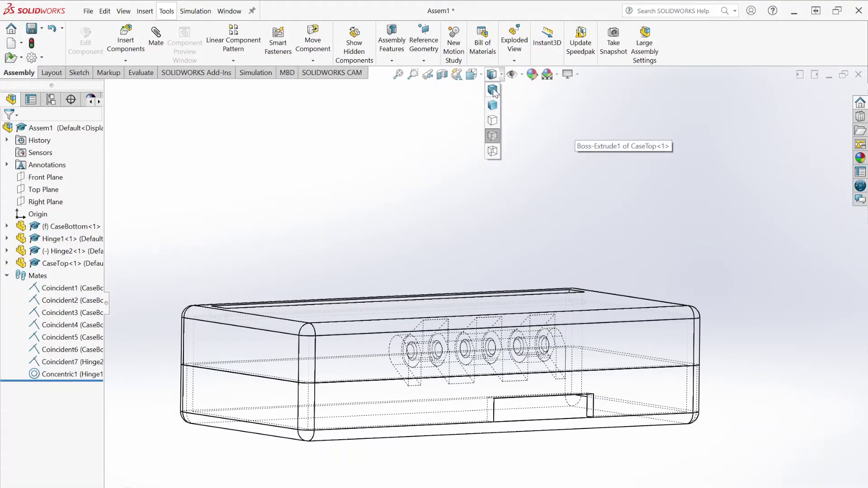
pyautogui.click(493, 91)
pyautogui.moveTo(505, 180); pyautogui.dragTo(606, 114, button='middle')
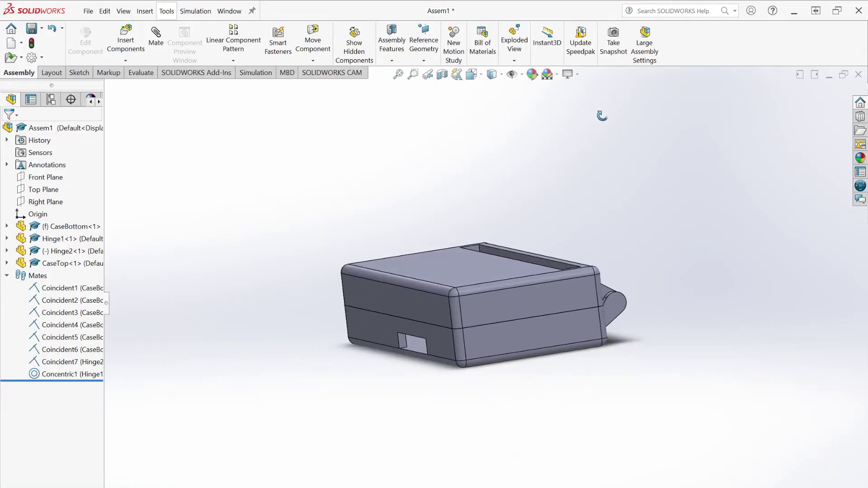
pyautogui.moveTo(619, 374); pyautogui.dragTo(596, 447, button='middle')
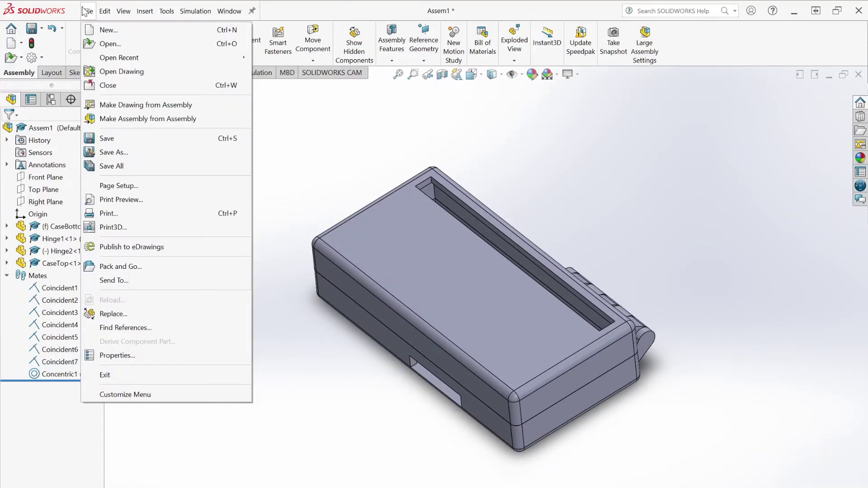
# - Rebuild and save the assembly to the Desktop as DIYgmCase in SOLIDWORKS Assembly format
pyautogui.click(119, 139)
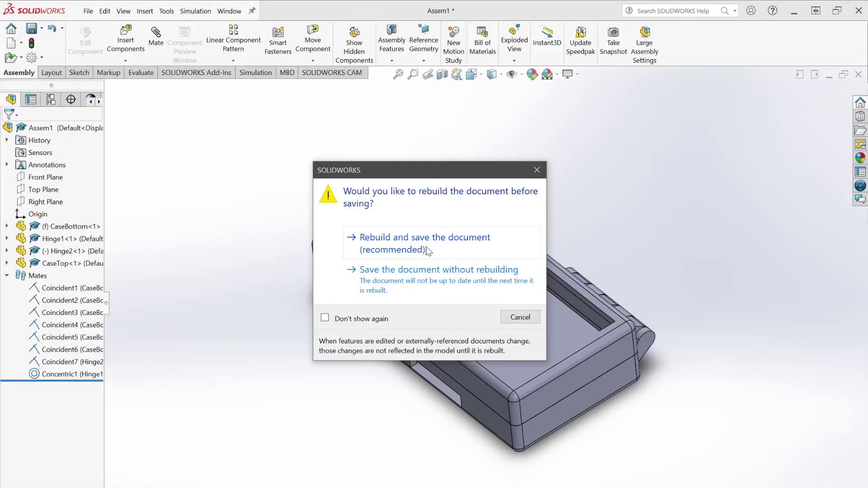
pyautogui.click(488, 245)
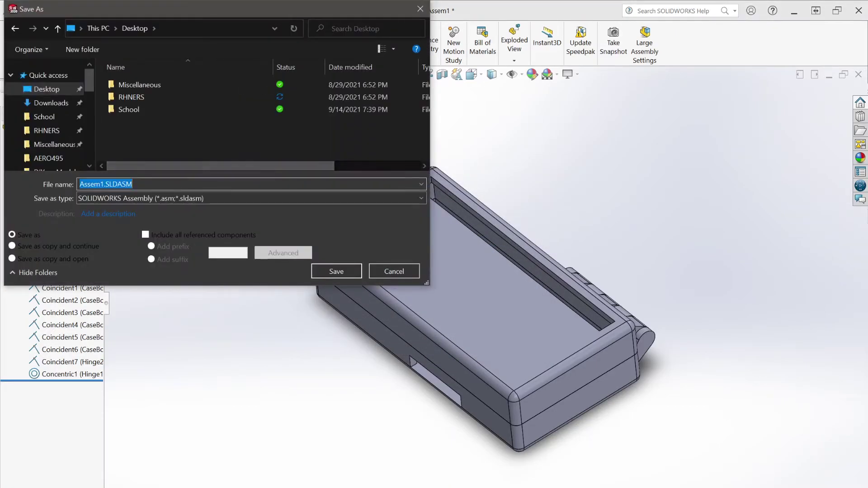
pyautogui.moveTo(132, 184); pyautogui.dragTo(106, 184)
pyautogui.click(154, 199)
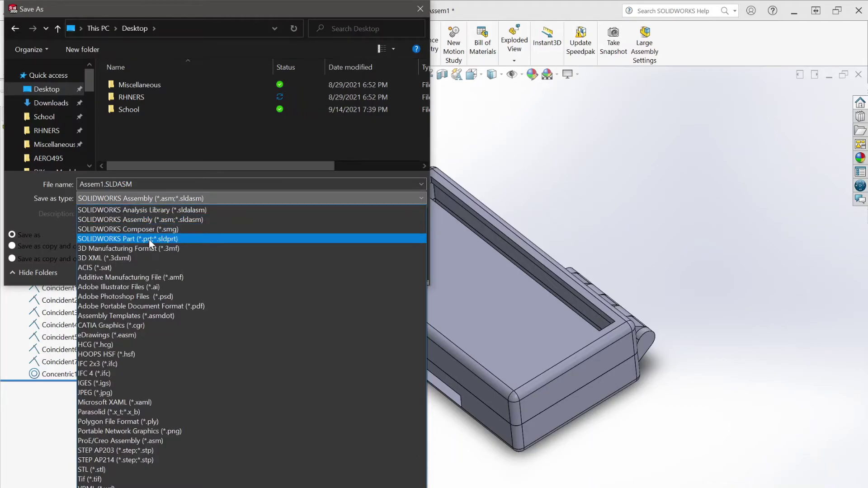
pyautogui.click(164, 198)
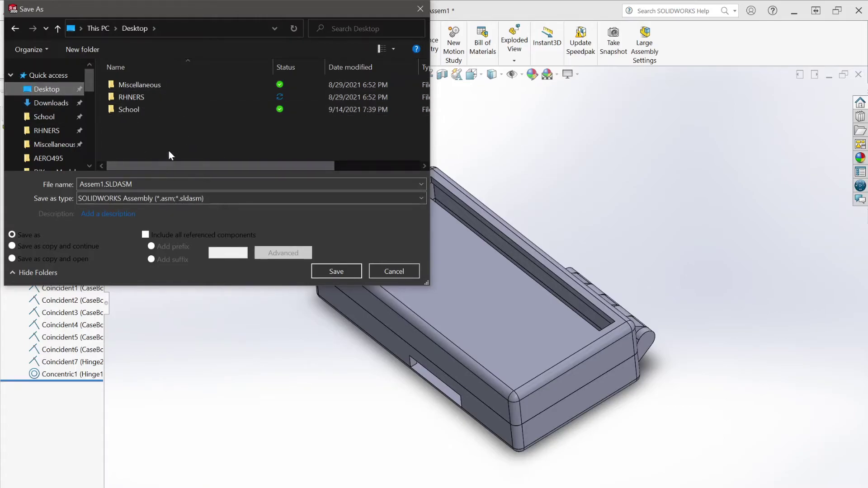
pyautogui.click(104, 184)
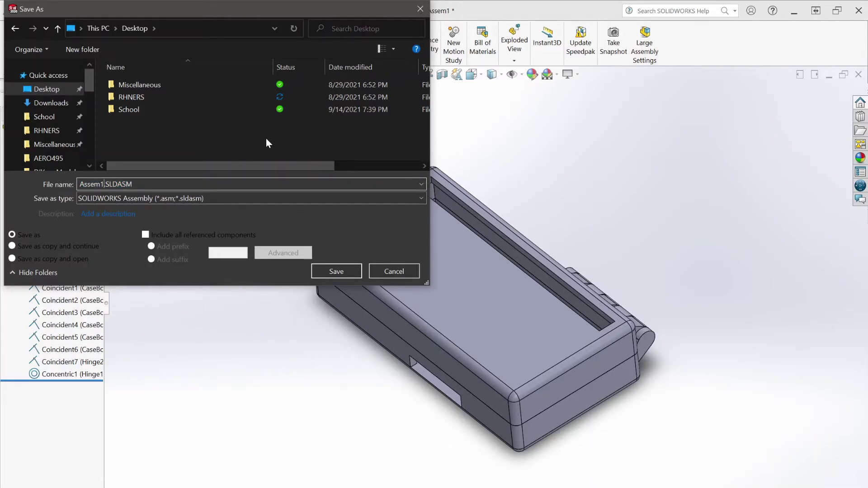
pyautogui.press('BackSpace')
pyautogui.press('BackSpace')
pyautogui.press('BackSpace')
pyautogui.press('BackSpace')
pyautogui.press('BackSpace')
pyautogui.press('BackSpace')
pyautogui.write('DIYgmCase')
pyautogui.click(336, 267)
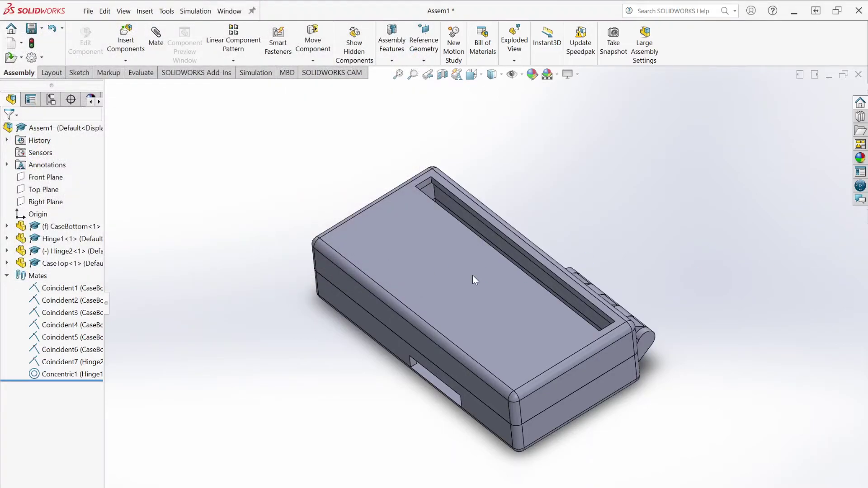
# - Switch to File Explorer and try to open DIYgmCase.SLDASM from the DIYgmCase09092021MT folder
pyautogui.moveTo(453, 446); pyautogui.dragTo(381, 378, button='middle')
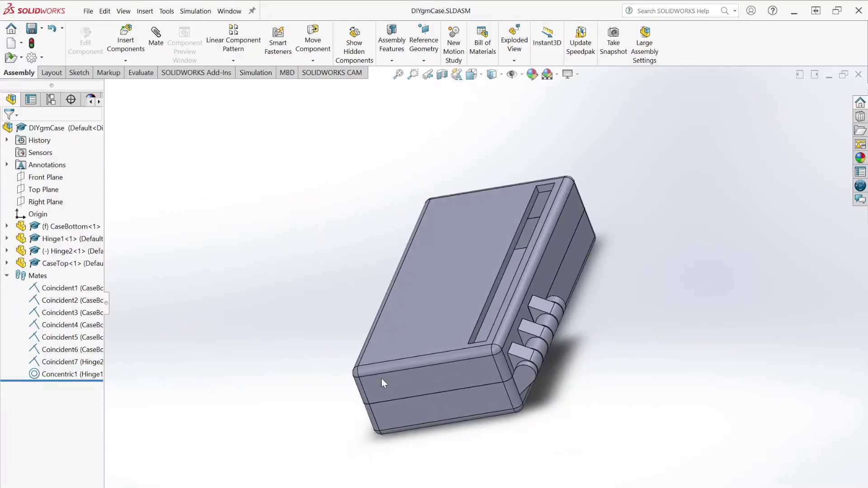
pyautogui.moveTo(557, 352); pyautogui.dragTo(256, 361, button='middle')
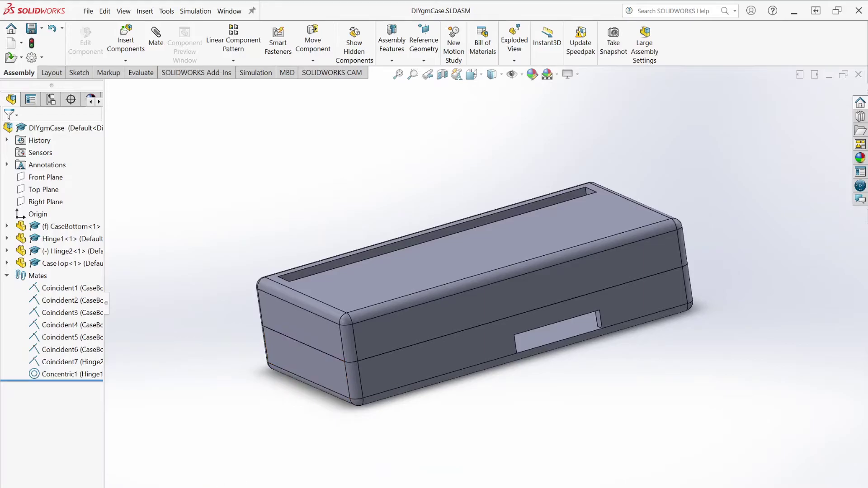
pyautogui.hotkey('alt', 'Tab')
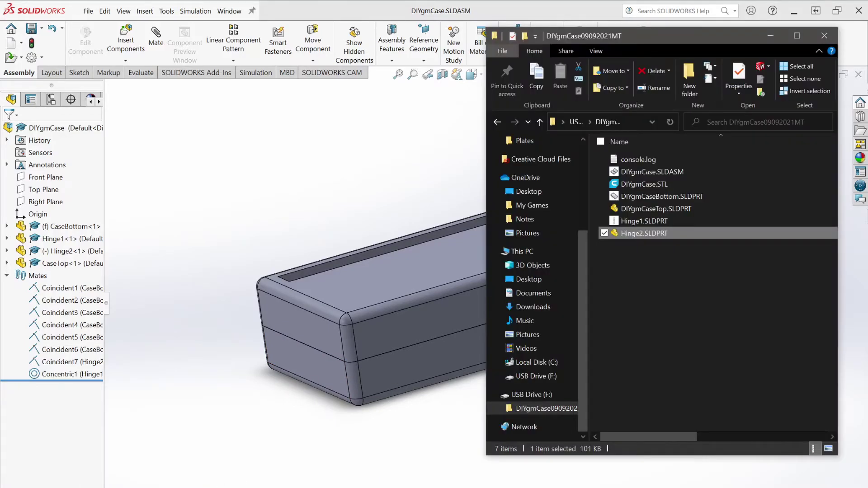
pyautogui.moveTo(631, 292); pyautogui.dragTo(715, 323)
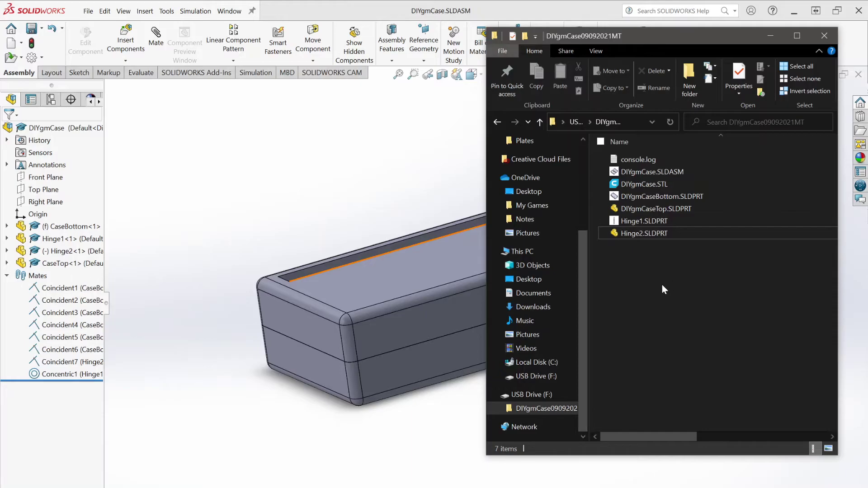
pyautogui.doubleClick(674, 175)
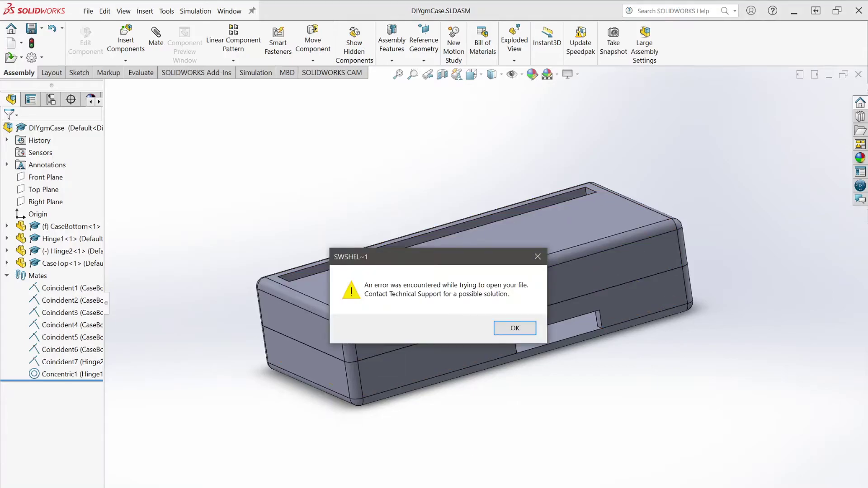
pyautogui.click(524, 330)
# - Close the newly saved case assembly and the open CaseTop and CaseBottom parts
pyautogui.moveTo(284, 447); pyautogui.dragTo(244, 441, button='middle')
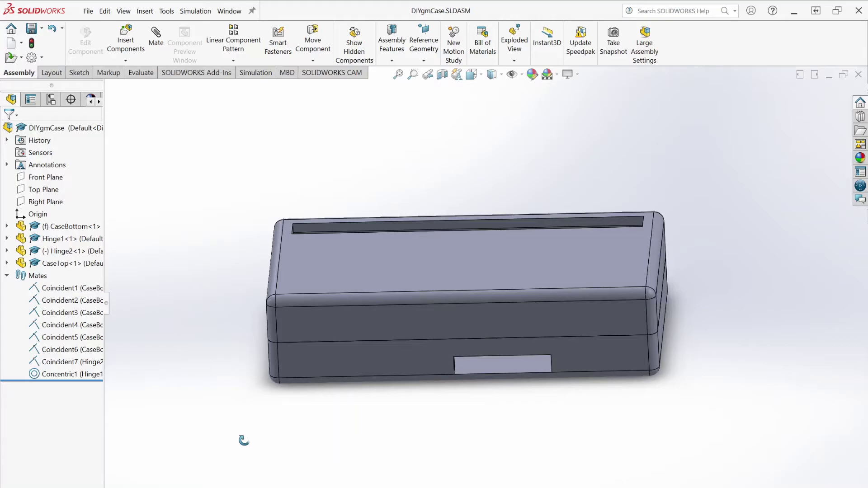
pyautogui.moveTo(244, 441); pyautogui.dragTo(246, 444, button='middle')
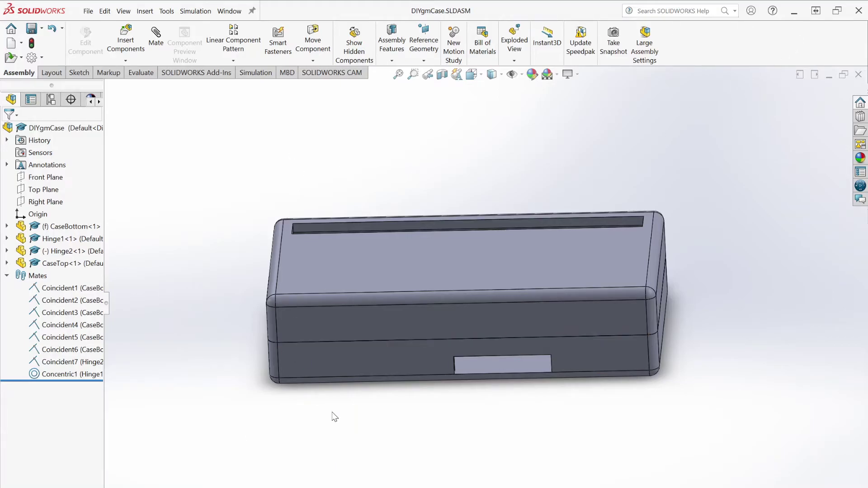
pyautogui.moveTo(334, 417); pyautogui.dragTo(274, 432, button='middle')
pyautogui.moveTo(354, 424); pyautogui.dragTo(372, 392, button='middle')
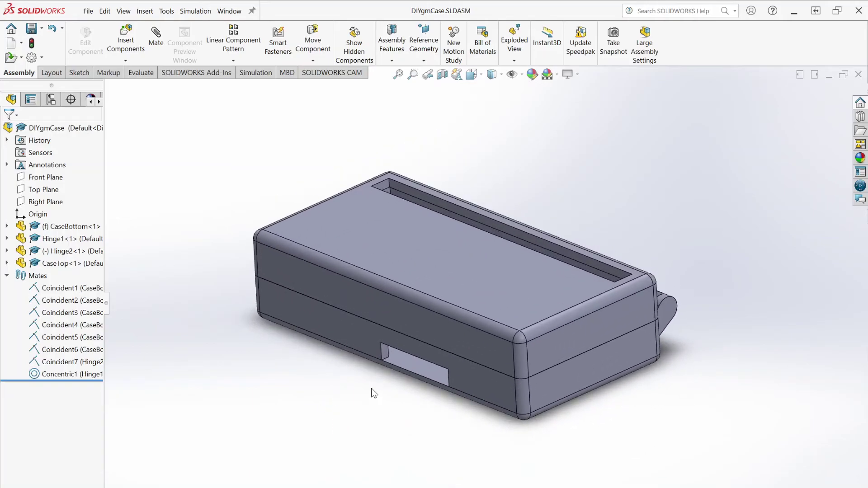
pyautogui.click(861, 78)
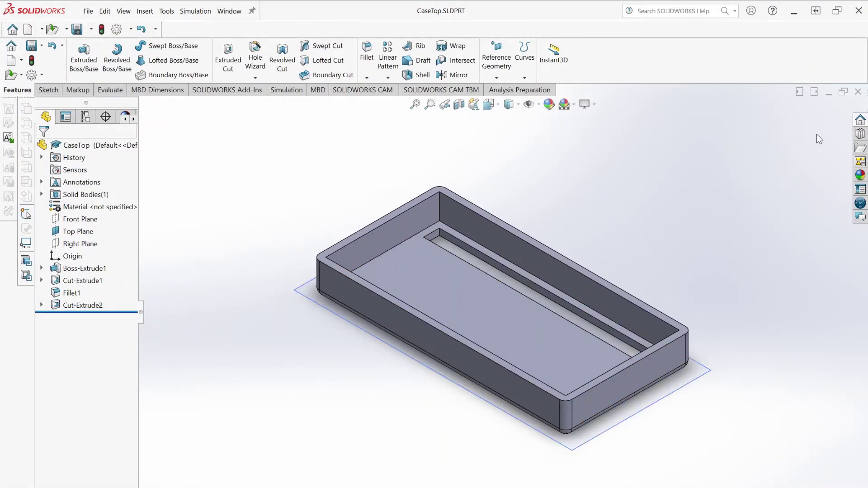
pyautogui.click(859, 93)
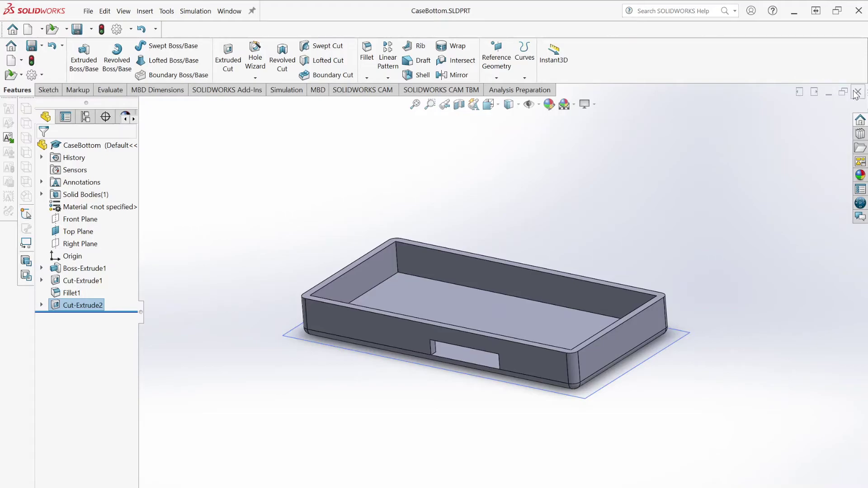
pyautogui.hotkey('ctrl', 'w')
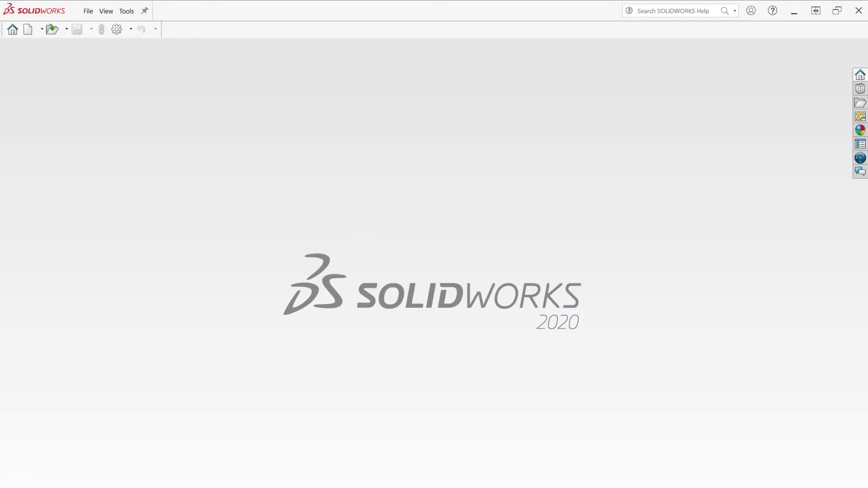
# - Switch to File Explorer and open the finished DIYgmCase.SLDASM from the DIYgmCase09092021MT folder
pyautogui.hotkey('alt', 'Tab')
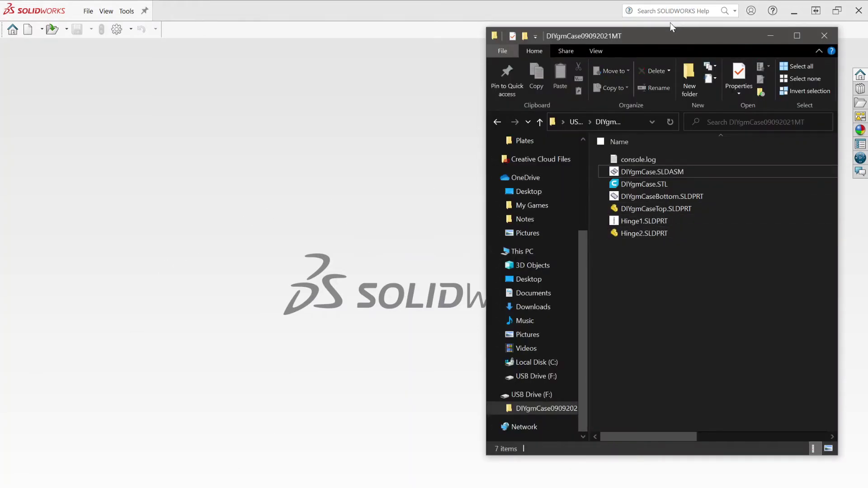
pyautogui.moveTo(669, 233); pyautogui.dragTo(678, 145)
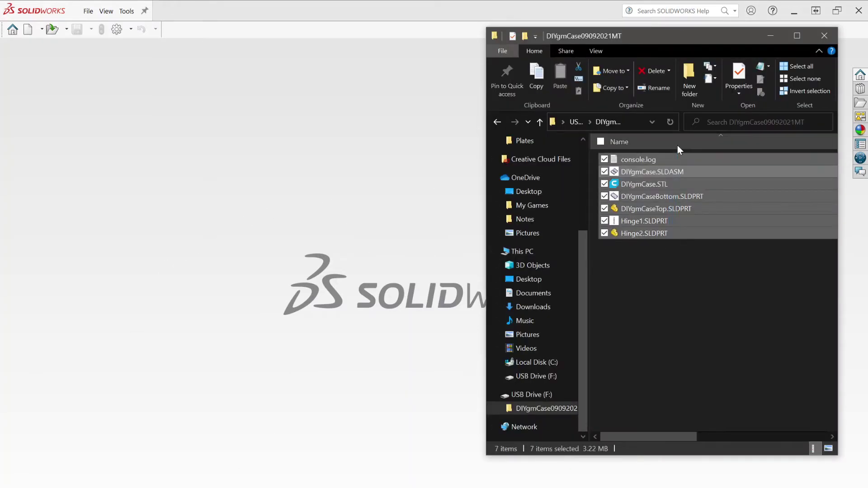
pyautogui.click(658, 246)
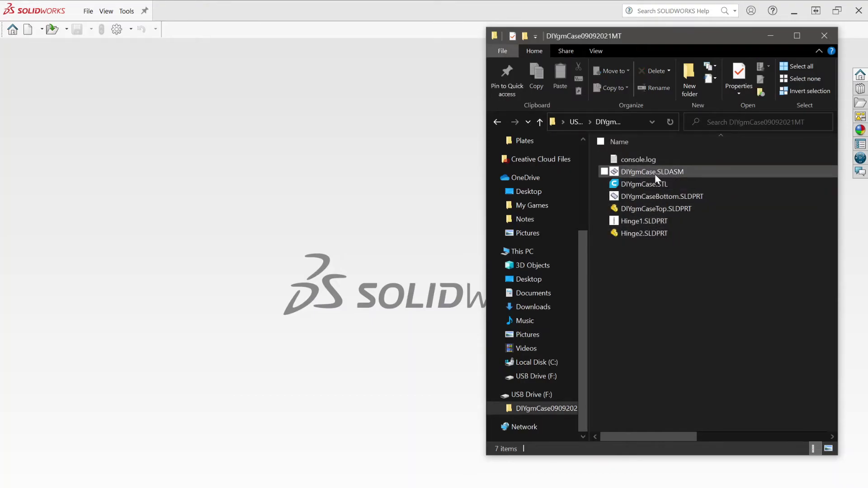
pyautogui.doubleClick(676, 172)
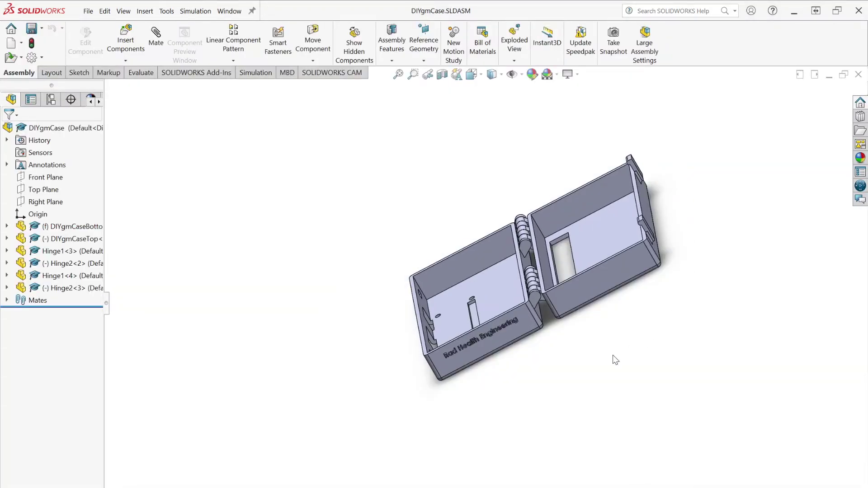
# - Examine the opened example case, including its two hinges, the base's mounting holes and slot, and the side-wall openings
pyautogui.moveTo(521, 407)
pyautogui.mouseDown(button='middle')
pyautogui.moveTo(545, 378)
pyautogui.moveTo(623, 340)
pyautogui.moveTo(620, 323)
pyautogui.moveTo(593, 305)
pyautogui.moveTo(534, 342)
pyautogui.mouseUp(button='middle')
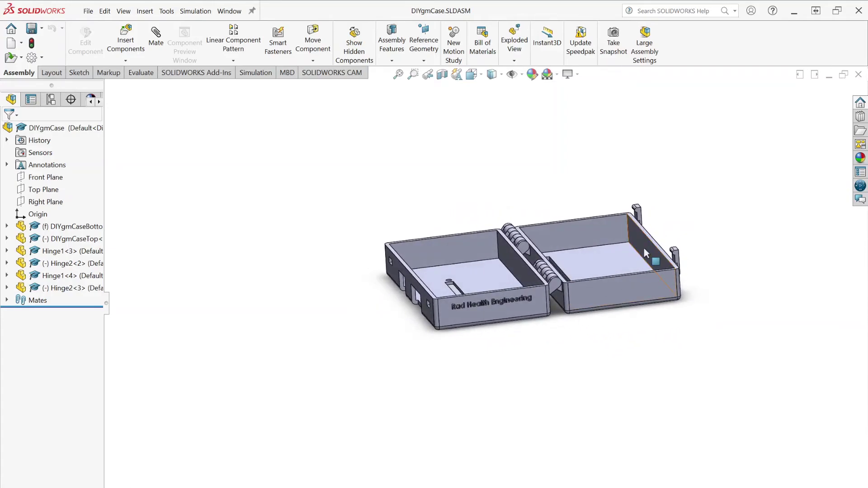
pyautogui.moveTo(643, 248); pyautogui.dragTo(321, 176, button='middle')
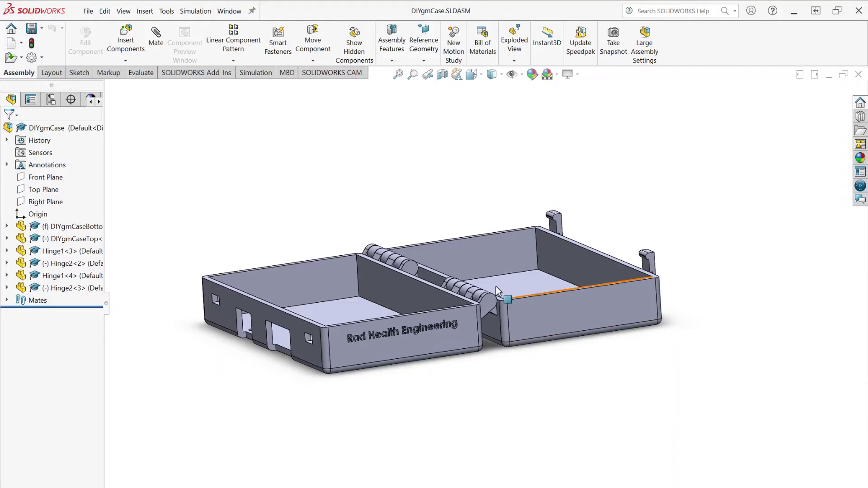
pyautogui.moveTo(447, 206); pyautogui.dragTo(405, 329, button='middle')
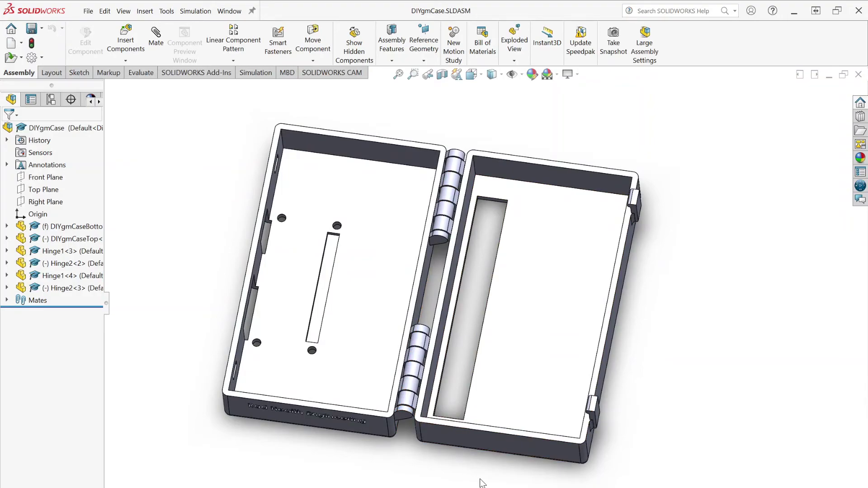
pyautogui.moveTo(483, 484); pyautogui.dragTo(277, 334, button='middle')
pyautogui.scroll(-8, 295, 330)
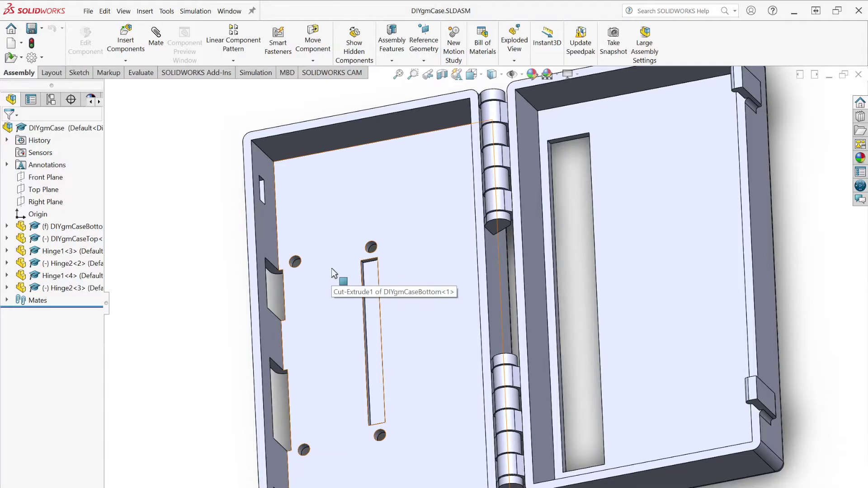
pyautogui.moveTo(332, 268); pyautogui.dragTo(380, 374, button='middle')
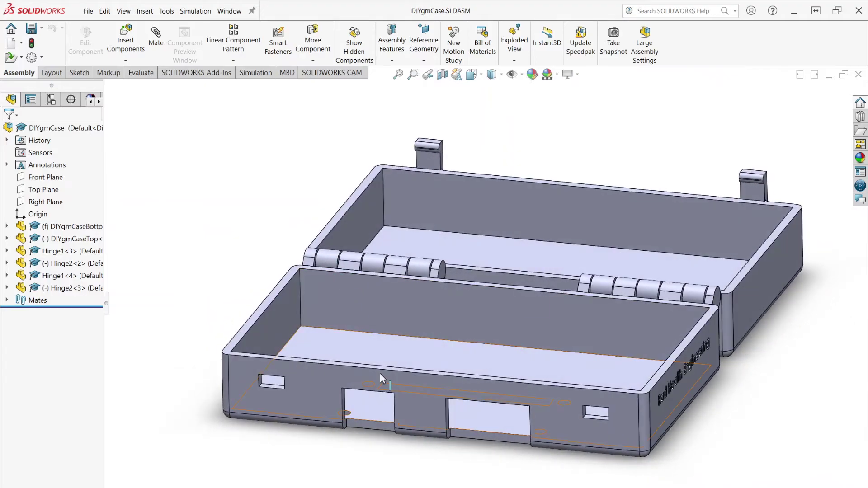
pyautogui.scroll(5, 475, 428)
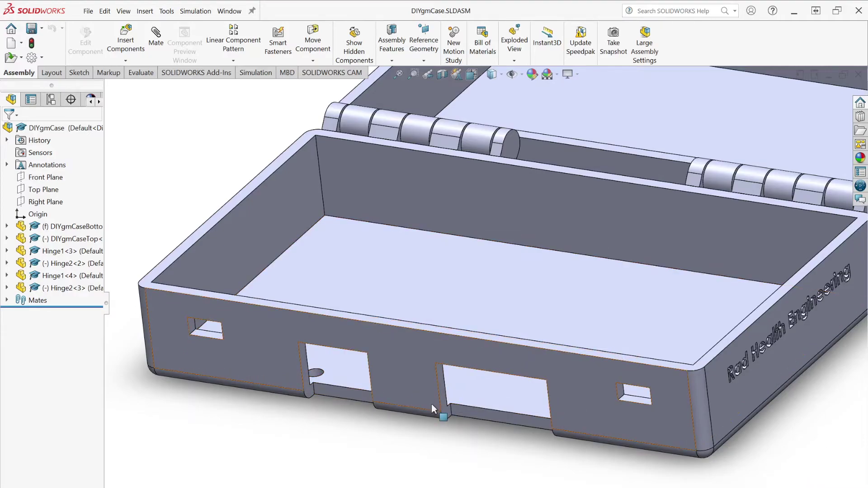
pyautogui.hotkey('ctrl', '7')
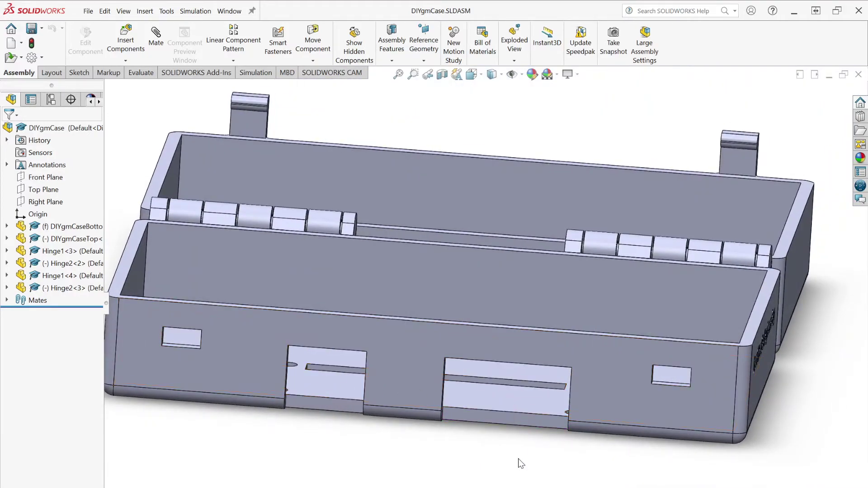
# - Examine the snap latches on the example case's lid and the lettering on the base's end wall
pyautogui.moveTo(517, 461)
pyautogui.mouseDown(button='middle')
pyautogui.moveTo(503, 450)
pyautogui.moveTo(510, 471)
pyautogui.moveTo(416, 400)
pyautogui.moveTo(502, 443)
pyautogui.moveTo(679, 248)
pyautogui.moveTo(642, 213)
pyautogui.moveTo(674, 228)
pyautogui.mouseUp(button='middle')
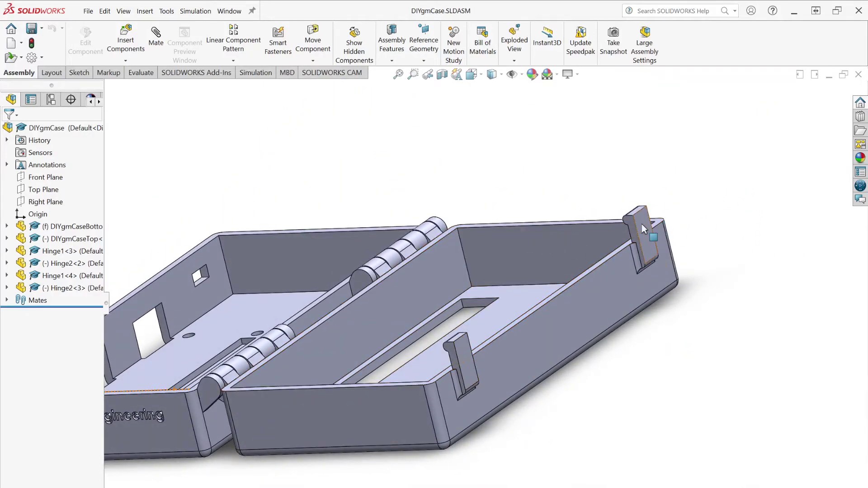
pyautogui.press('f')
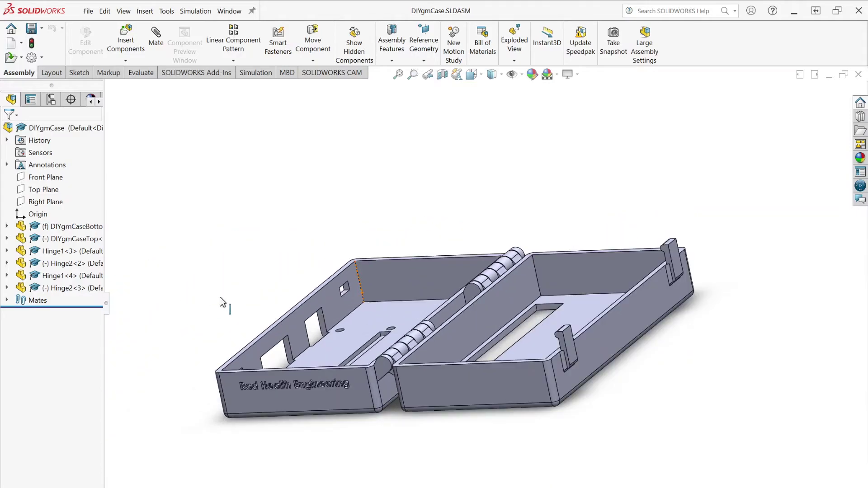
pyautogui.click(569, 344)
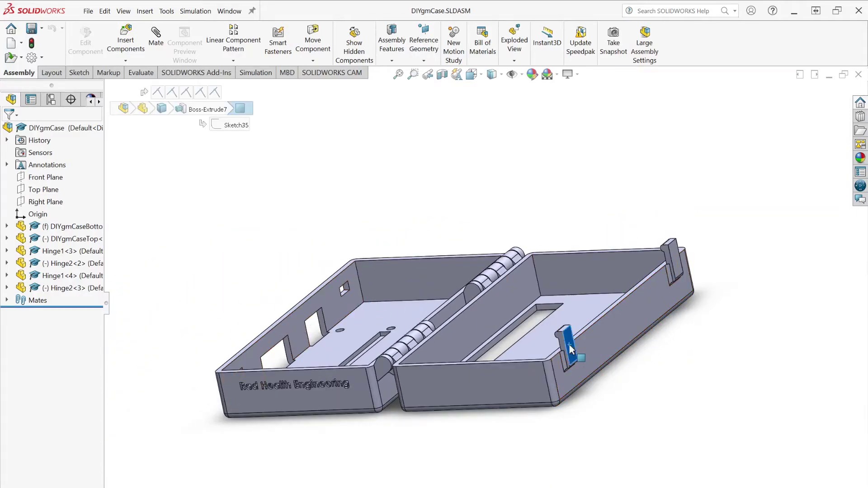
pyautogui.click(768, 319)
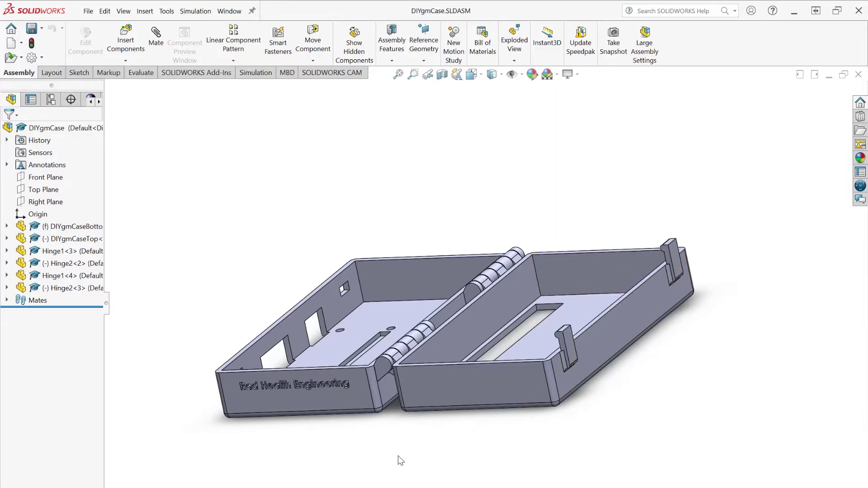
pyautogui.moveTo(387, 465)
pyautogui.mouseDown(button='middle')
pyautogui.moveTo(432, 422)
pyautogui.moveTo(456, 428)
pyautogui.mouseUp(button='middle')
pyautogui.scroll(-2, 501, 425)
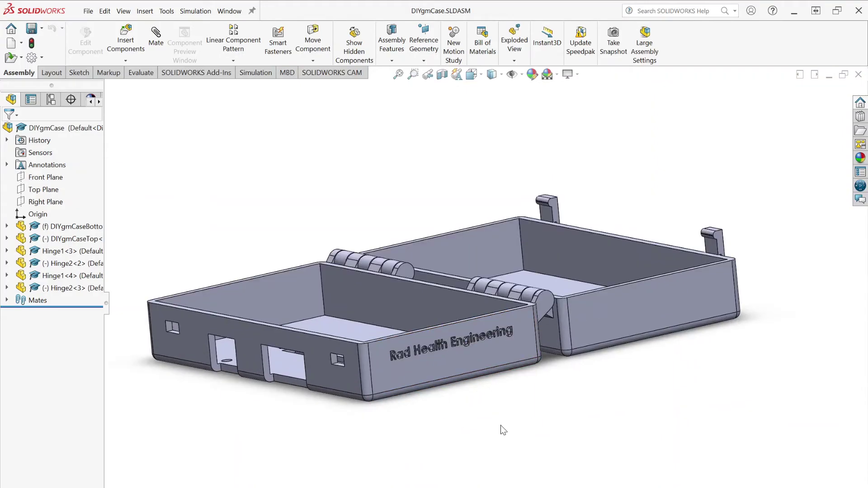
pyautogui.scroll(-2, 500, 426)
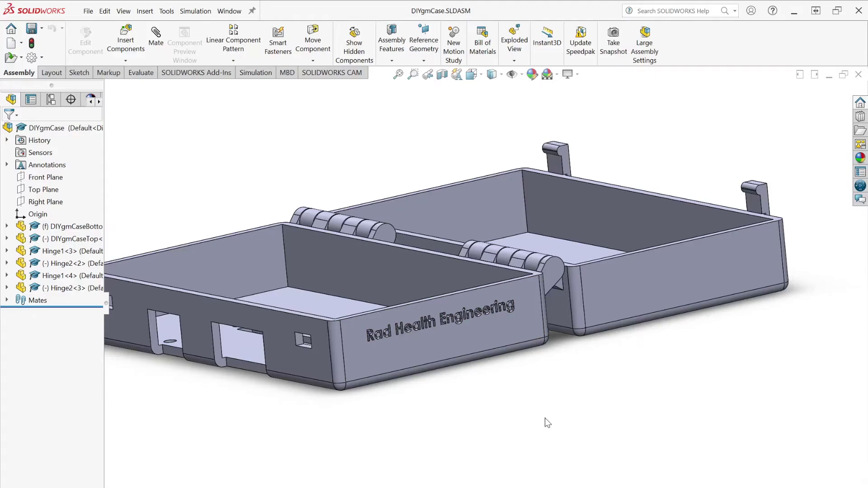
pyautogui.moveTo(545, 417); pyautogui.dragTo(550, 437, button='middle')
pyautogui.scroll(2, 465, 167)
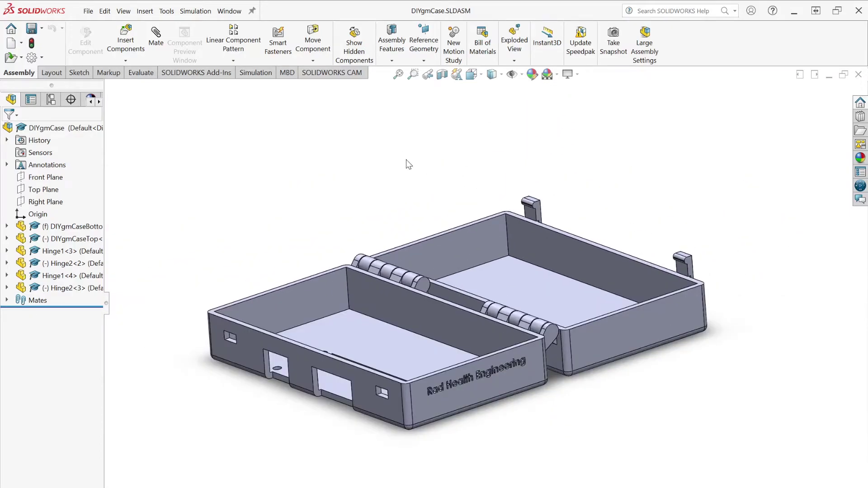
# - Open the sketch of the STUDENT_NAME feature in DIYgmCaseBottom for editing
pyautogui.moveTo(409, 164); pyautogui.dragTo(369, 185, button='middle')
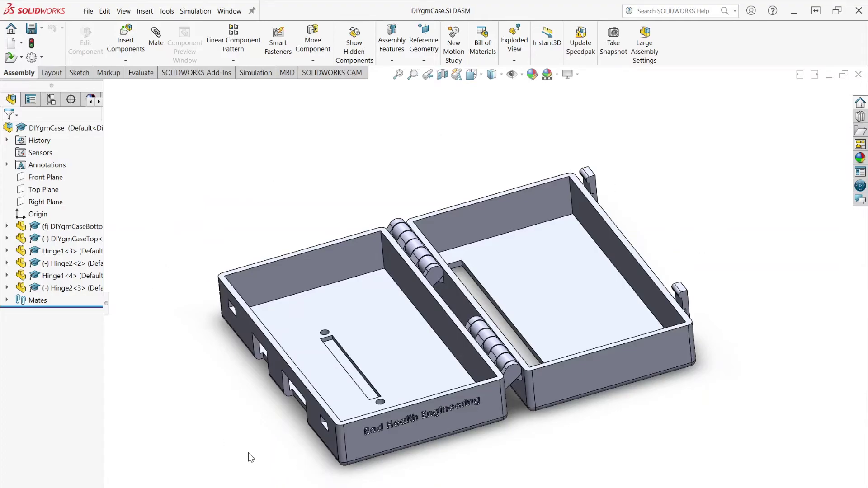
pyautogui.moveTo(545, 470); pyautogui.dragTo(495, 462, button='middle')
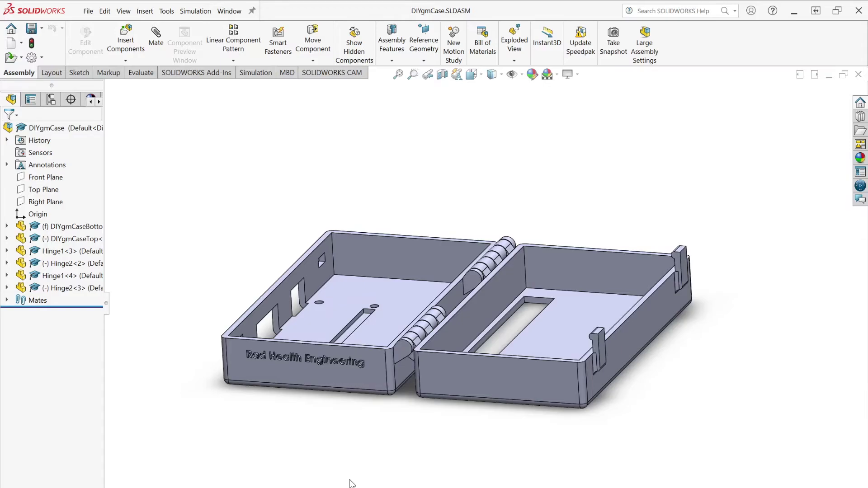
pyautogui.moveTo(352, 483); pyautogui.dragTo(424, 407, button='middle')
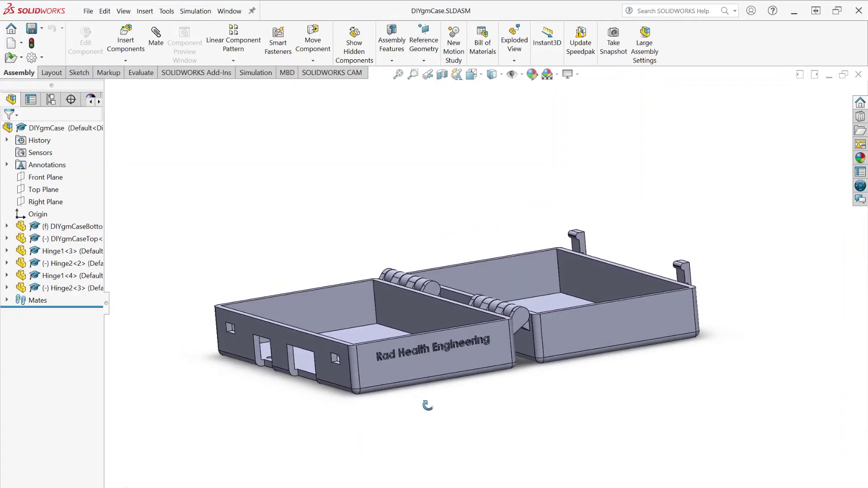
pyautogui.scroll(-2, 451, 396)
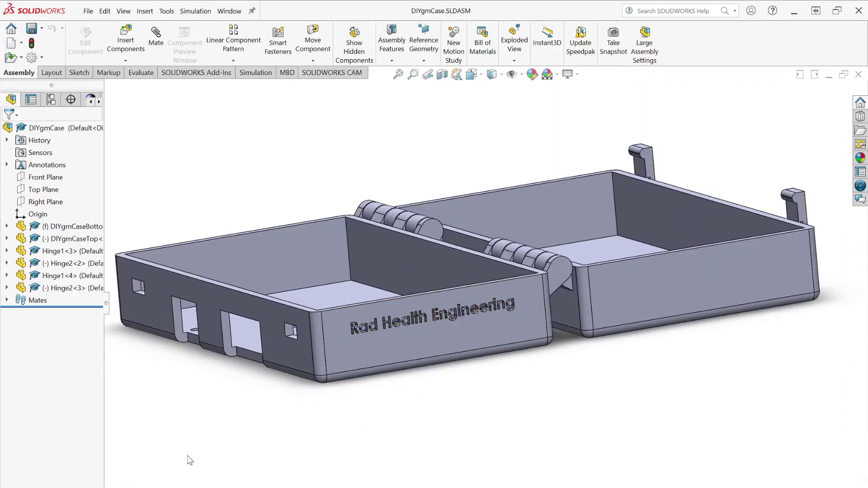
pyautogui.click(46, 227)
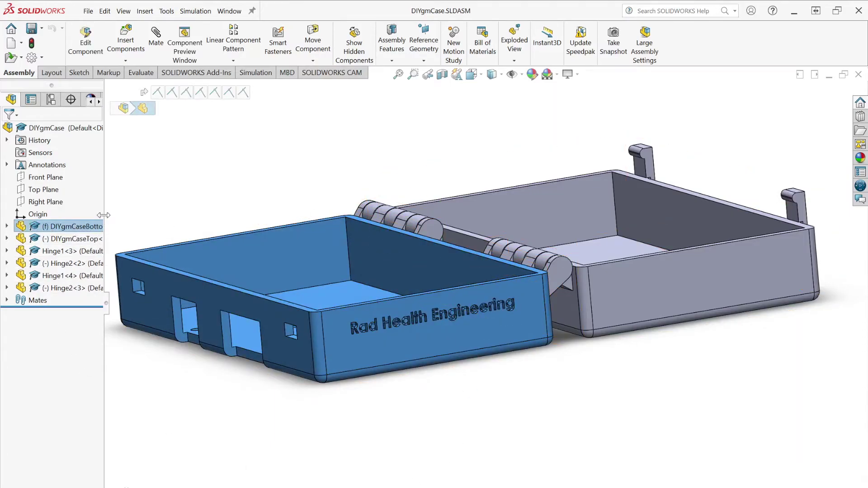
pyautogui.moveTo(104, 216); pyautogui.dragTo(139, 215)
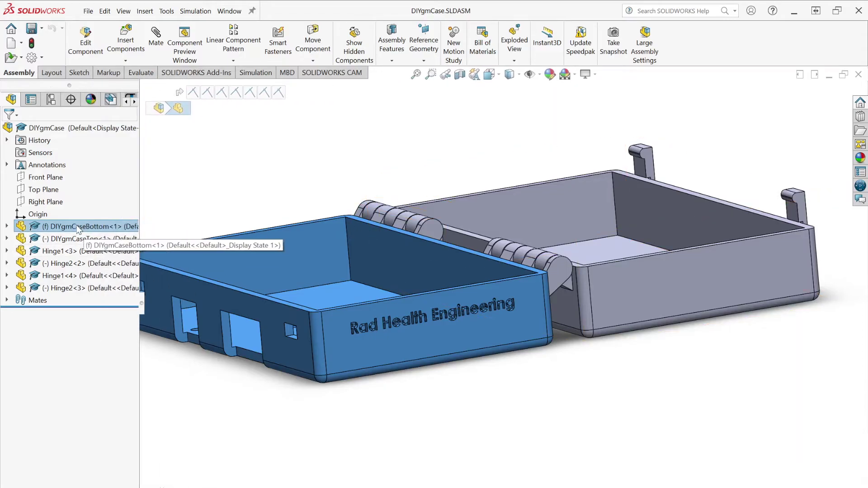
pyautogui.click(6, 227)
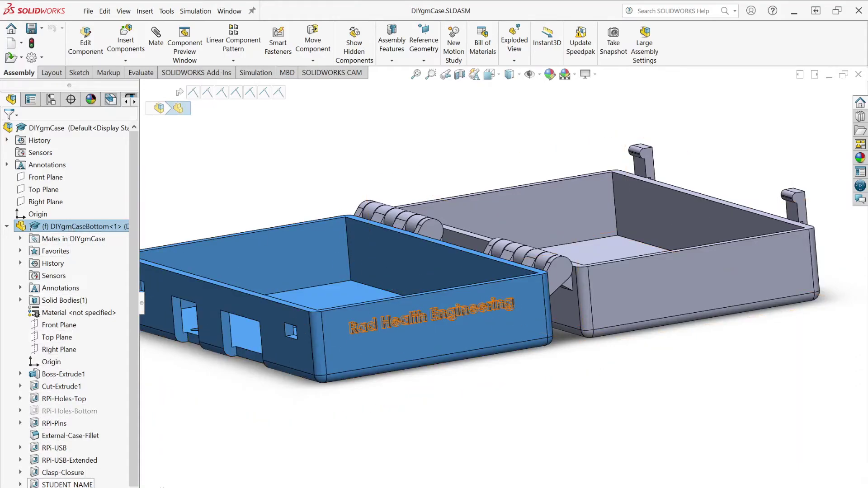
pyautogui.click(68, 484)
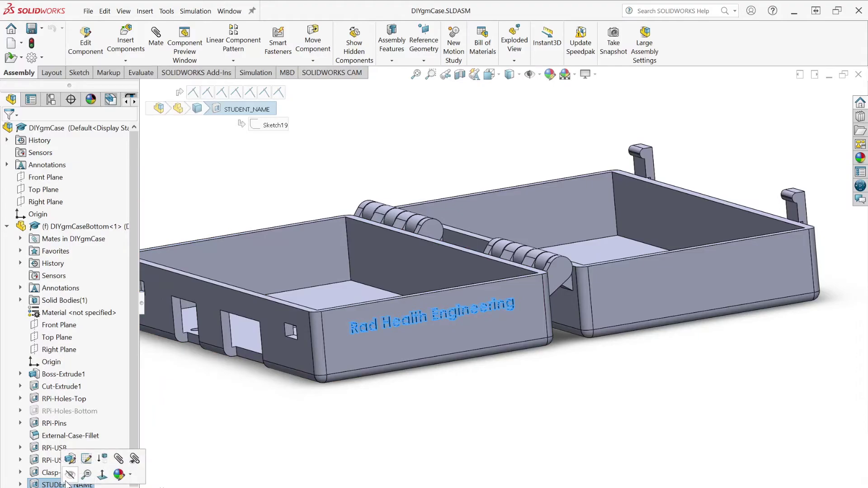
pyautogui.click(88, 462)
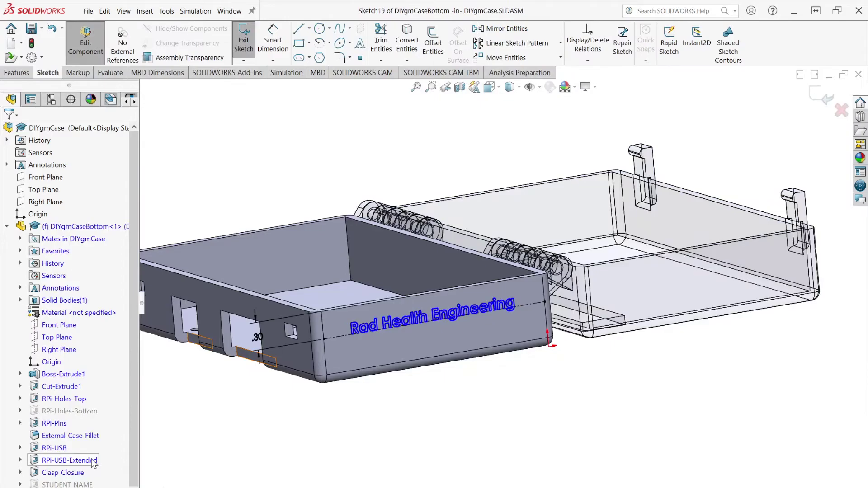
# - Replace the sketch text "Rad Health Engineering" on the base's end wall with "Team 1"
pyautogui.moveTo(280, 431); pyautogui.dragTo(276, 407, button='middle')
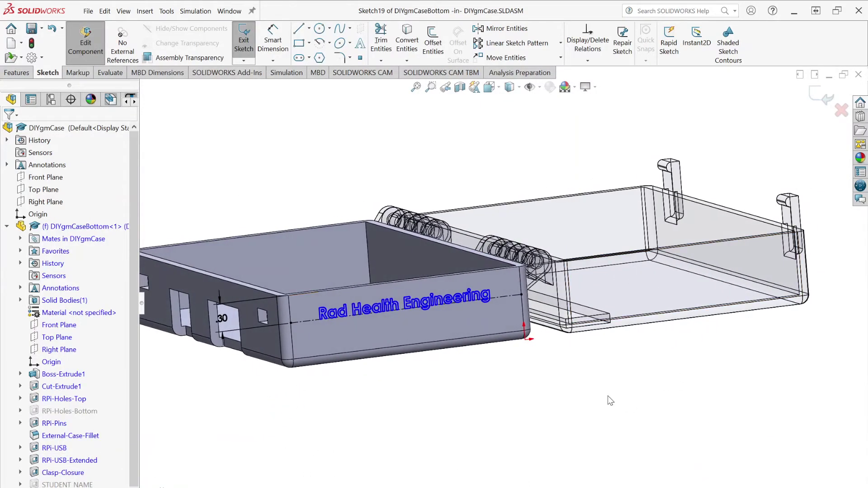
pyautogui.scroll(-2, 293, 335)
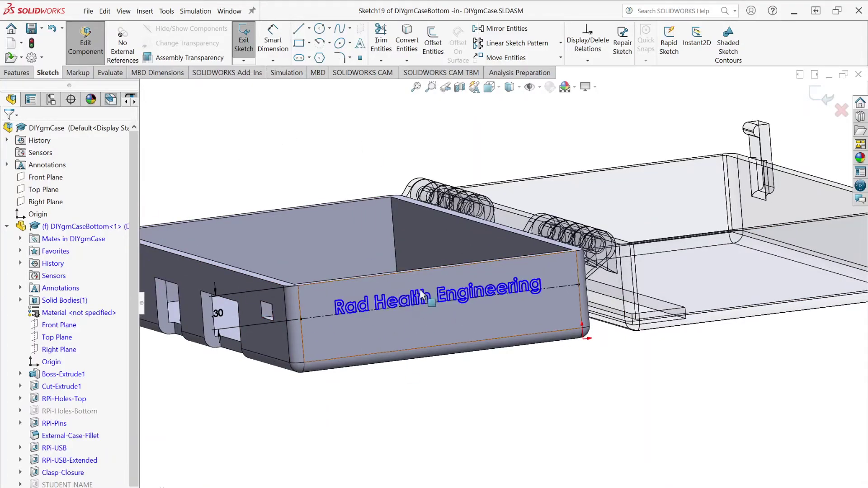
pyautogui.click(540, 286)
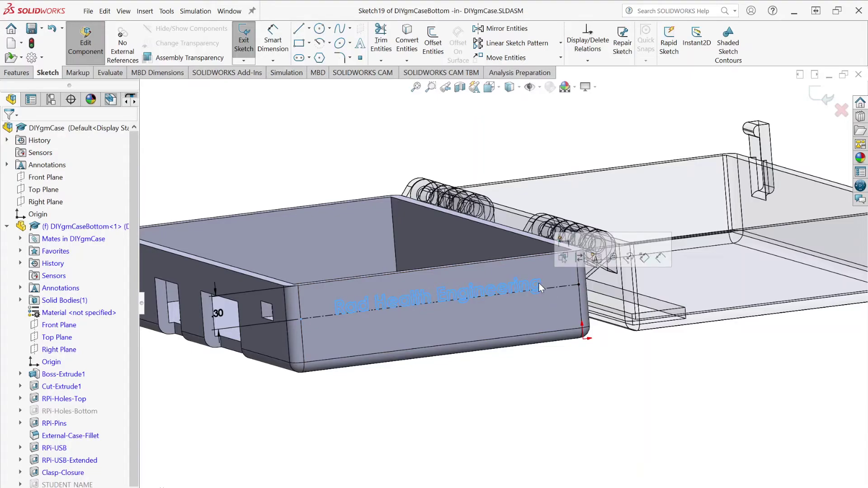
pyautogui.click(495, 291)
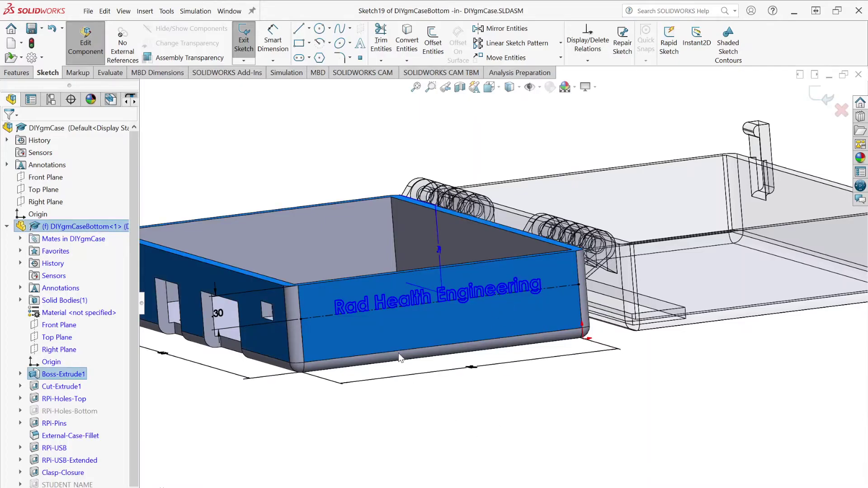
pyautogui.press('Escape')
pyautogui.click(352, 304)
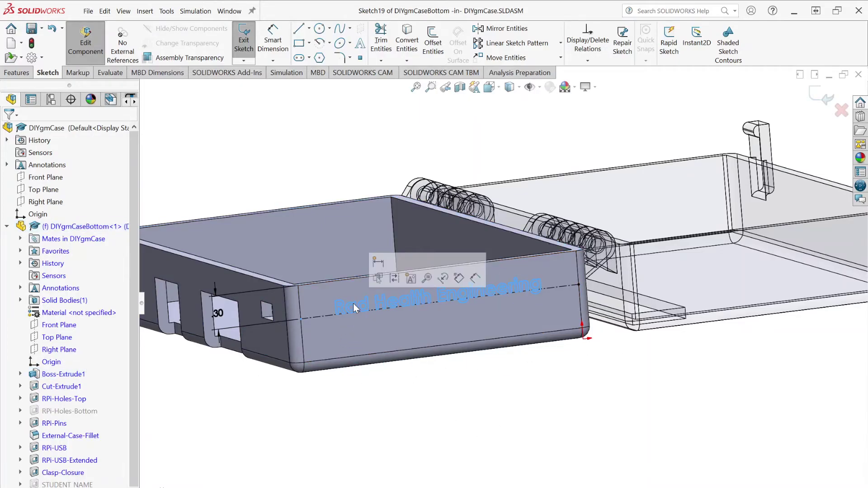
pyautogui.doubleClick(354, 303)
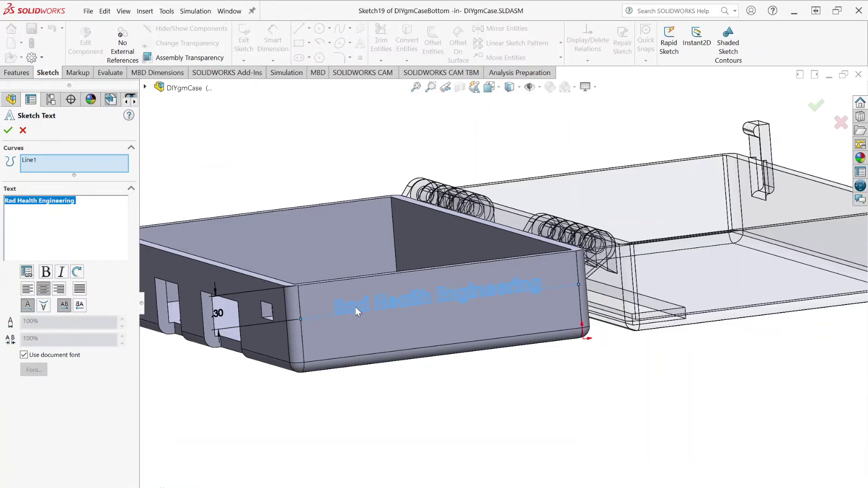
pyautogui.scroll(-2, 371, 303)
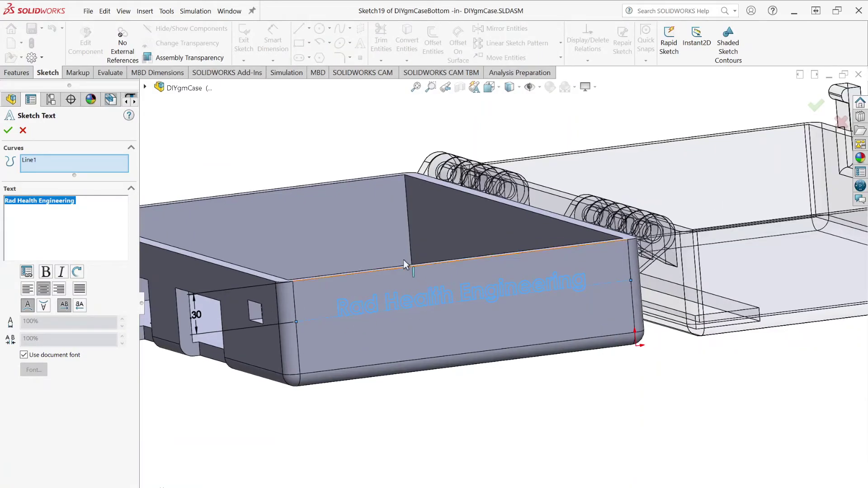
pyautogui.click(76, 216)
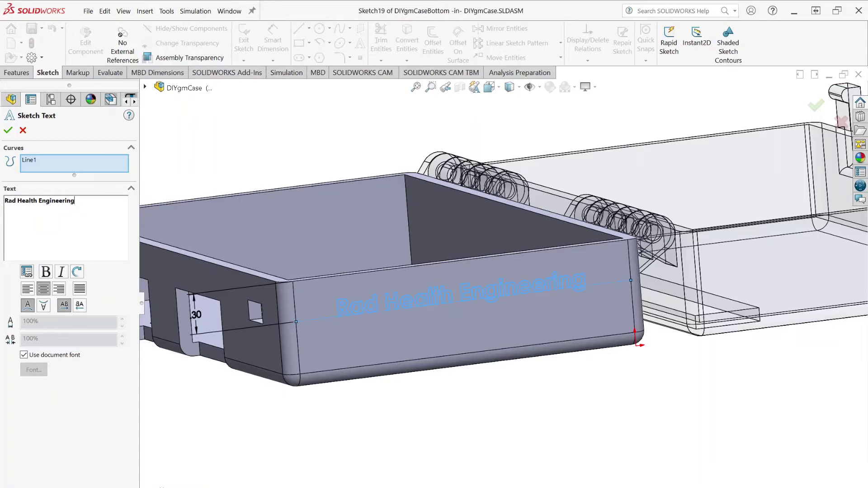
pyautogui.hotkey('ctrl', 'a')
pyautogui.press('End')
pyautogui.press('BackSpace')
pyautogui.press('BackSpace')
pyautogui.press('BackSpace')
pyautogui.press('BackSpace')
pyautogui.press('BackSpace')
pyautogui.press('BackSpace')
pyautogui.press('BackSpace')
pyautogui.press('BackSpace')
pyautogui.press('BackSpace')
pyautogui.press('BackSpace')
pyautogui.press('BackSpace')
pyautogui.press('BackSpace')
pyautogui.press('BackSpace')
pyautogui.press('BackSpace')
pyautogui.press('BackSpace')
pyautogui.press('BackSpace')
pyautogui.write('srugeorugb')
pyautogui.press('BackSpace')
pyautogui.press('BackSpace')
pyautogui.press('BackSpace')
pyautogui.press('BackSpace')
pyautogui.press('BackSpace')
pyautogui.press('BackSpace')
pyautogui.press('BackSpace')
pyautogui.press('BackSpace')
pyautogui.moveTo(5, 201); pyautogui.dragTo(31, 213)
pyautogui.click(31, 213)
pyautogui.hotkey('ctrl', 'a')
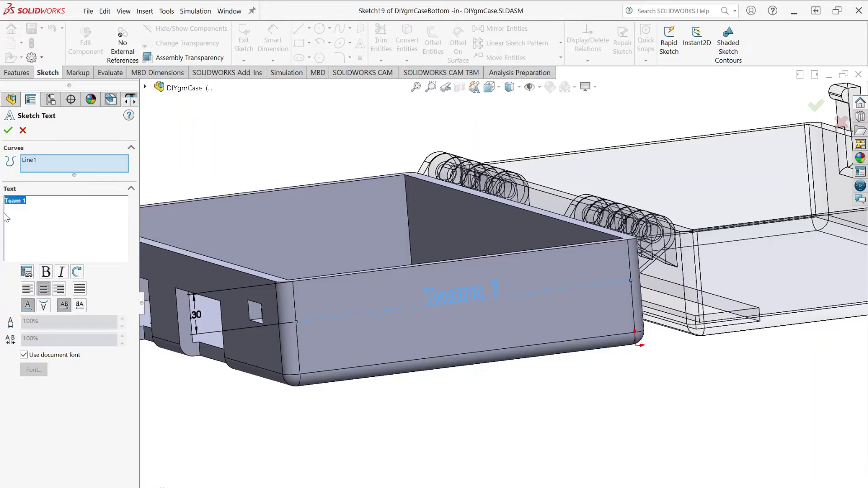
pyautogui.click(68, 271)
pyautogui.click(67, 272)
pyautogui.hotkey('ctrl', 'a')
pyautogui.press('End')
pyautogui.click(8, 131)
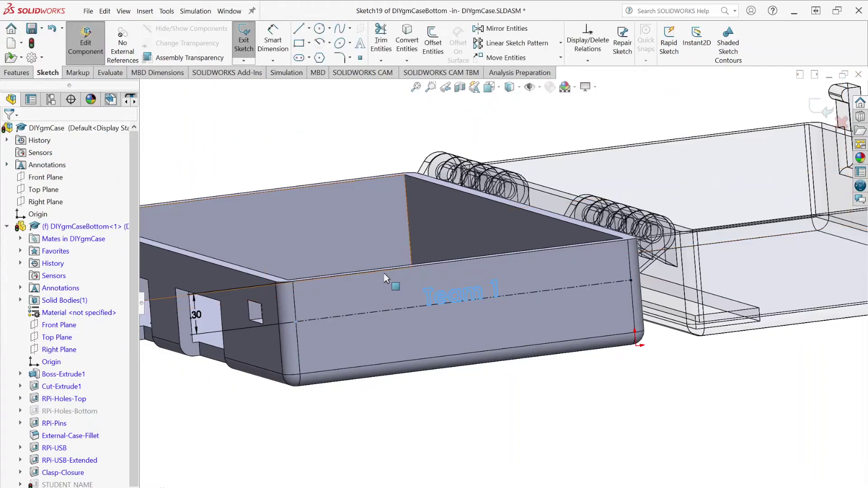
# - Exit the lettering sketch and finish editing the case bottom to return to the assembly
pyautogui.scroll(2, 527, 395)
pyautogui.scroll(-4, 528, 396)
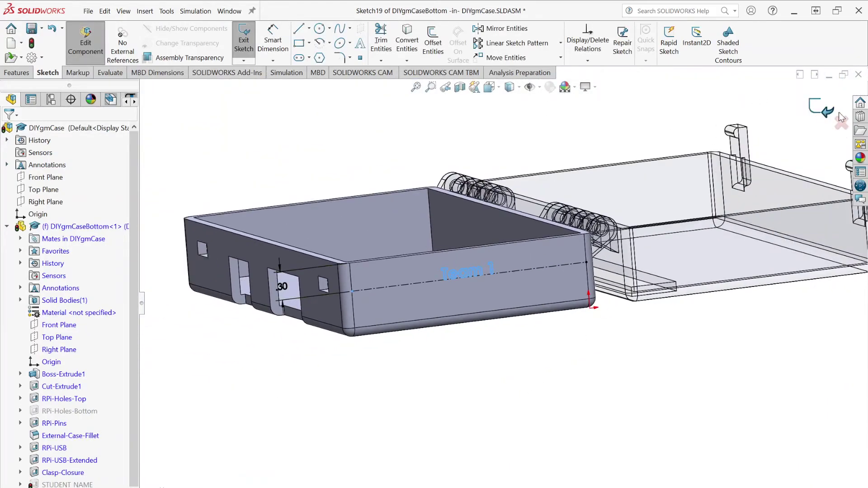
pyautogui.click(808, 108)
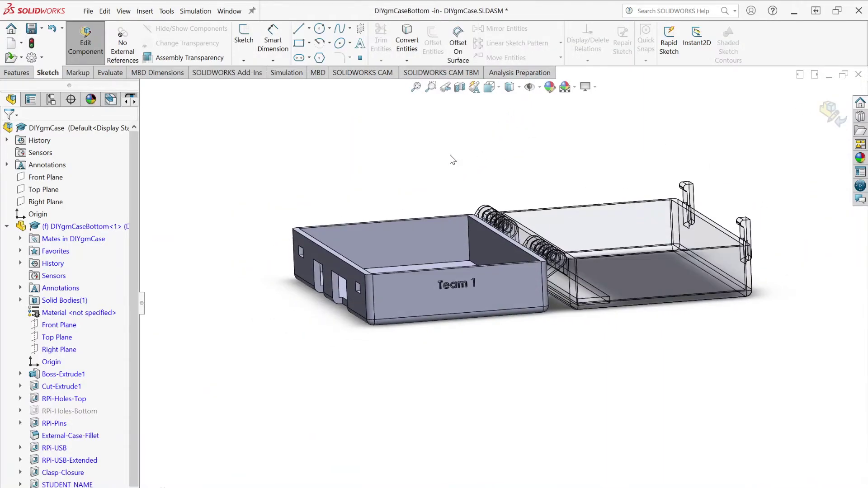
pyautogui.moveTo(455, 332); pyautogui.dragTo(371, 355, button='middle')
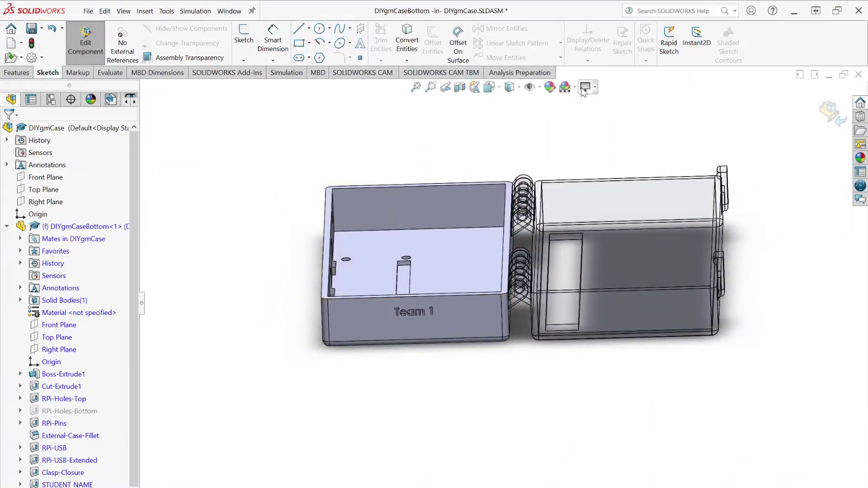
pyautogui.scroll(-2, 598, 123)
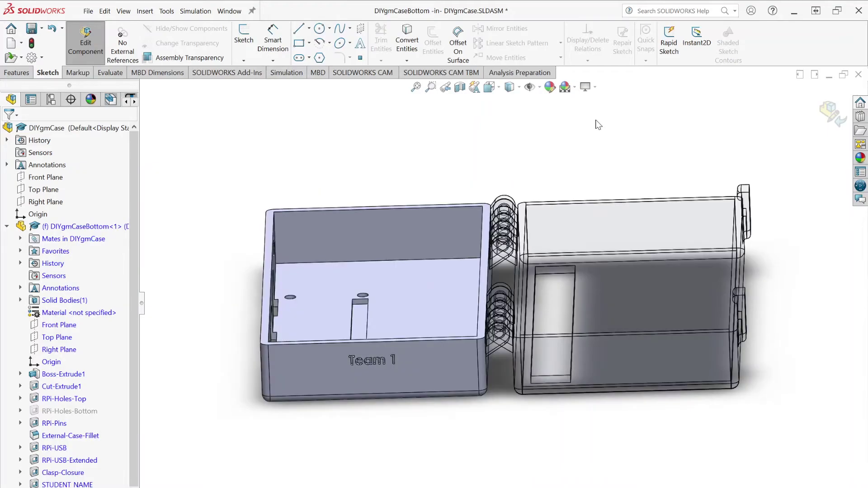
pyautogui.click(830, 116)
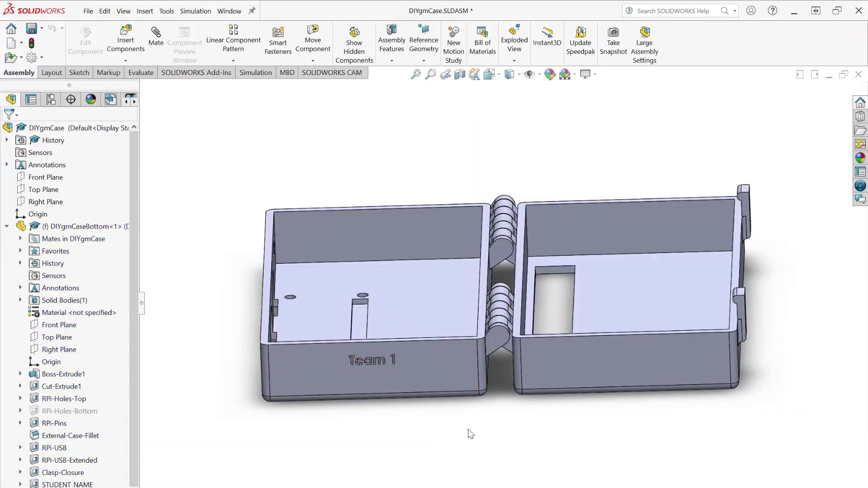
# - View the lid's outer face straight on and start editing DIYgmCaseTop within the assembly
pyautogui.moveTo(468, 432); pyautogui.dragTo(434, 368, button='middle')
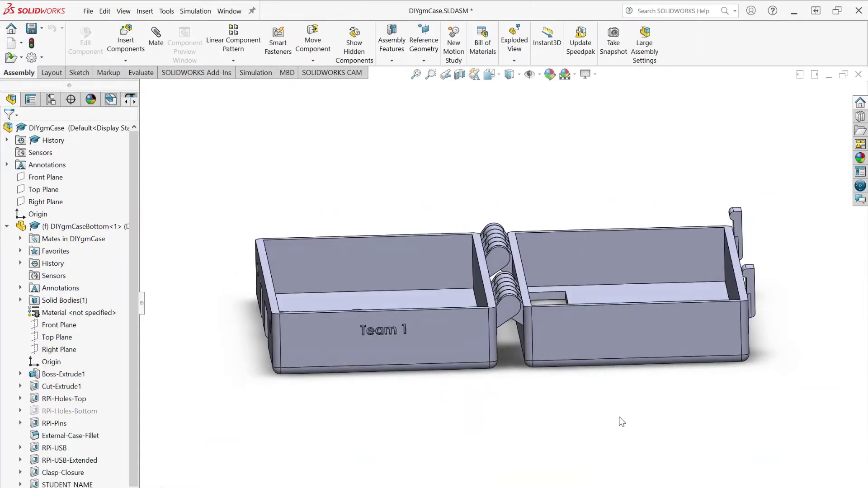
pyautogui.moveTo(622, 422); pyautogui.dragTo(595, 387, button='middle')
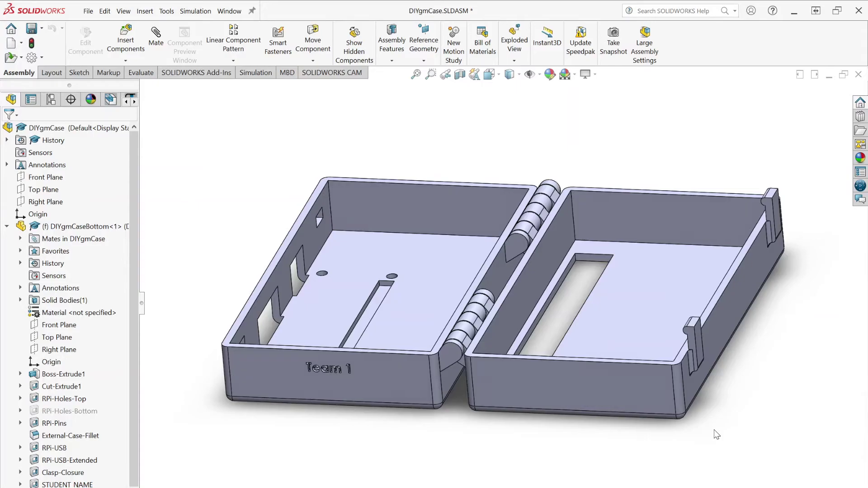
pyautogui.hotkey('ctrl', '5')
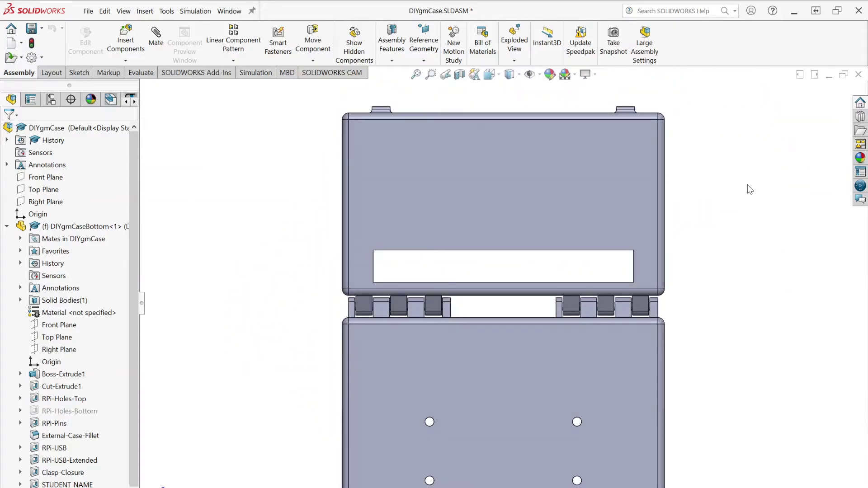
pyautogui.scroll(-3, 553, 124)
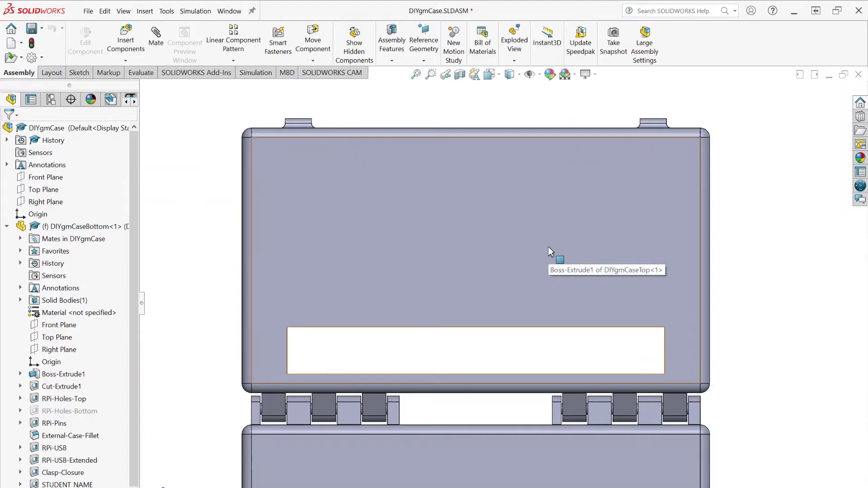
pyautogui.click(7, 226)
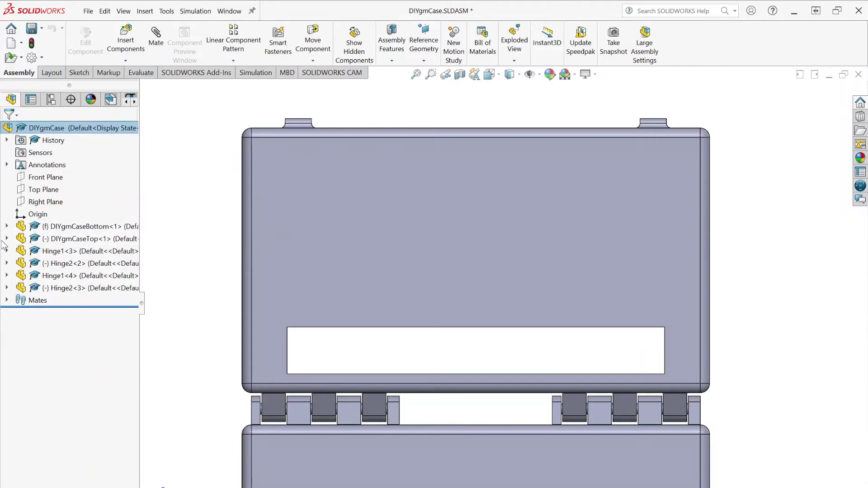
pyautogui.click(7, 238)
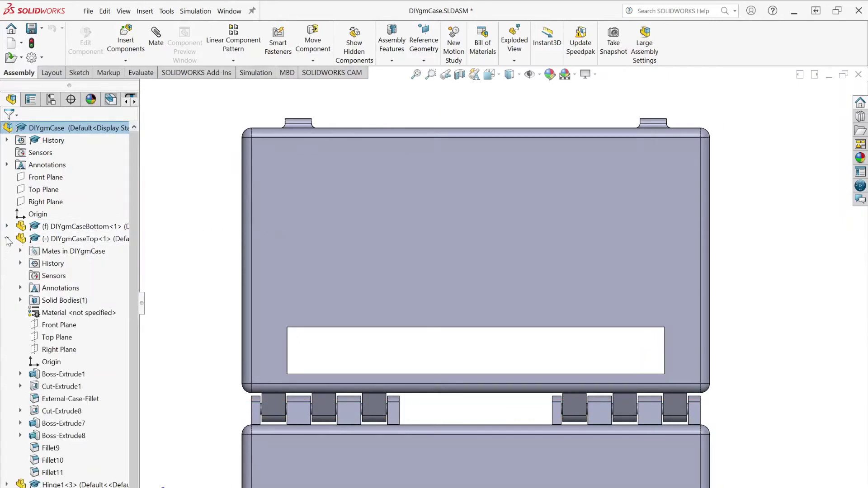
pyautogui.click(92, 240)
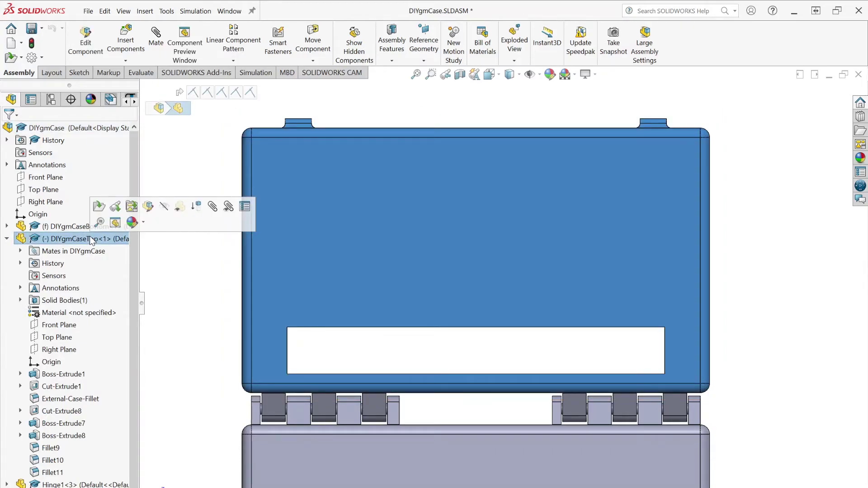
pyautogui.click(149, 208)
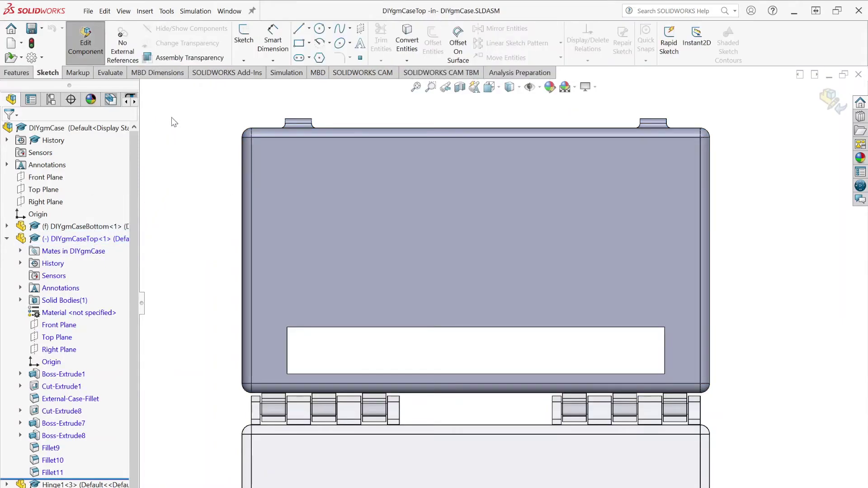
# - Start a sketch on the lid's outer face and draw two concentric circles with radii of about 1.09 in and 1.01 in
pyautogui.click(248, 36)
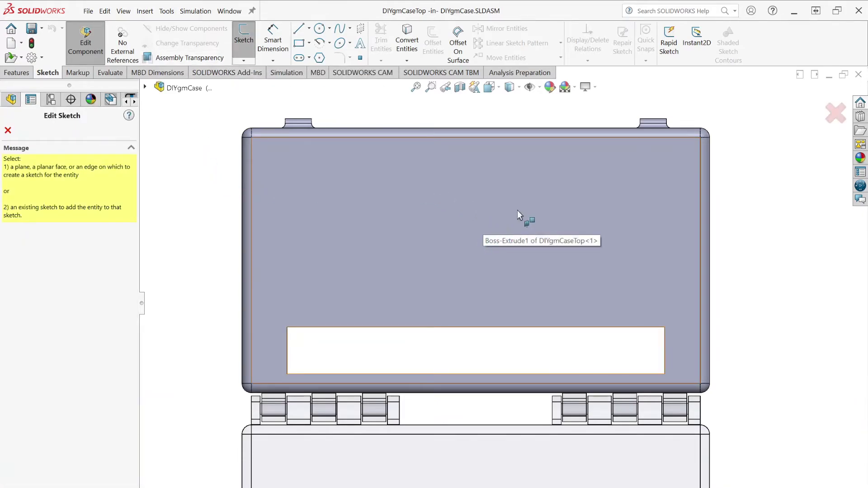
pyautogui.click(456, 235)
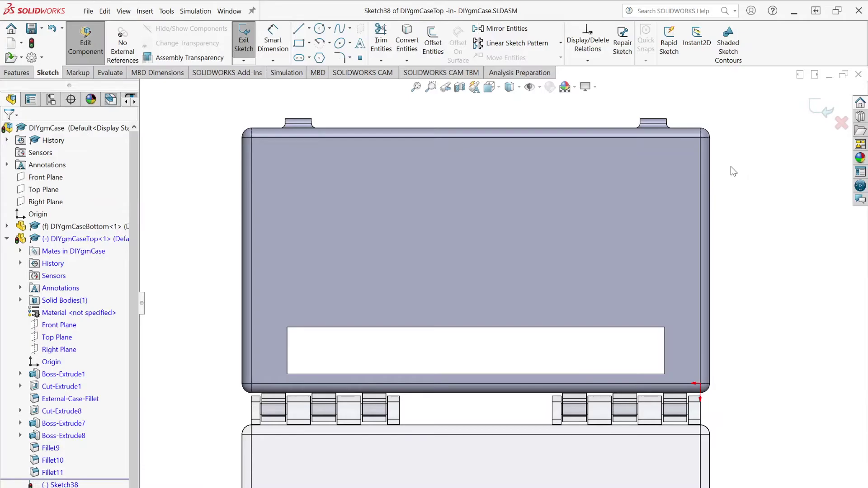
pyautogui.press('c')
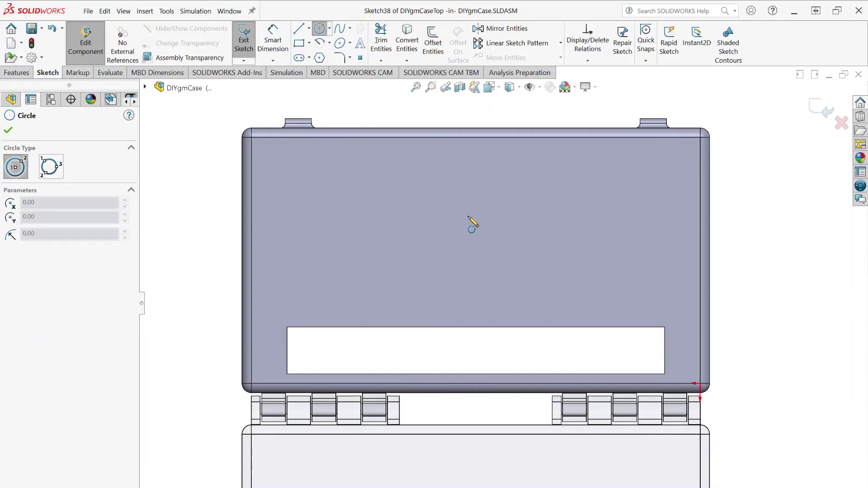
pyautogui.click(468, 216)
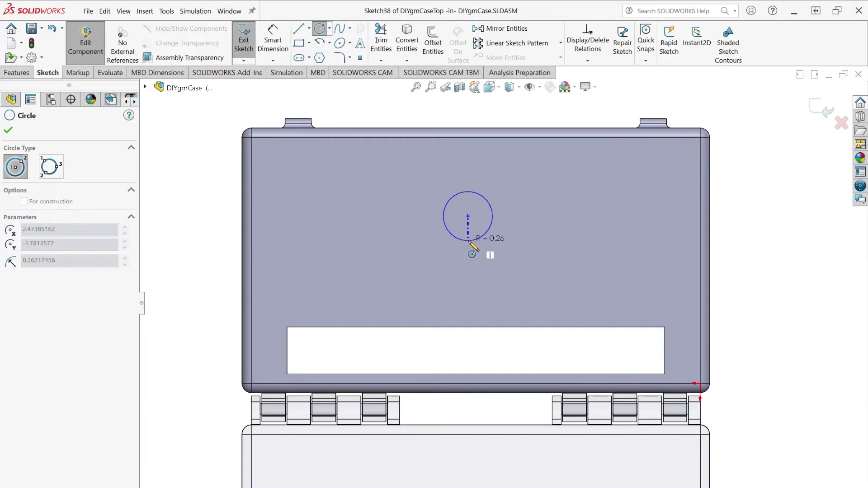
pyautogui.click(469, 319)
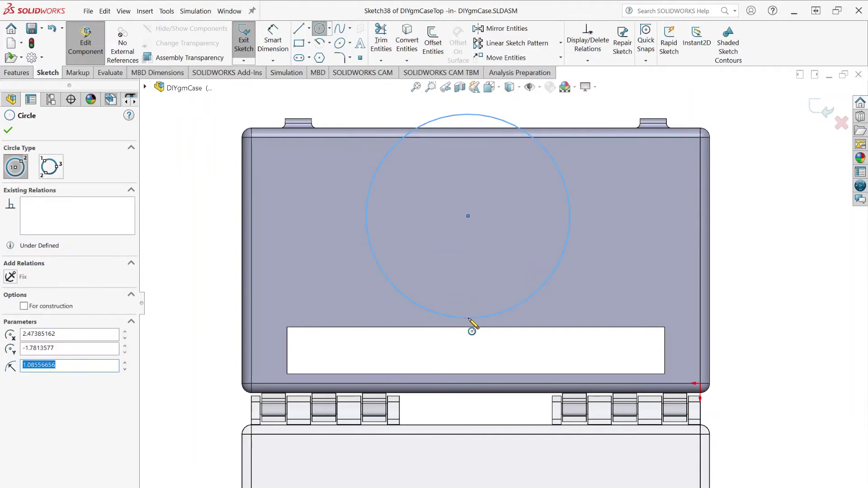
pyautogui.click(468, 216)
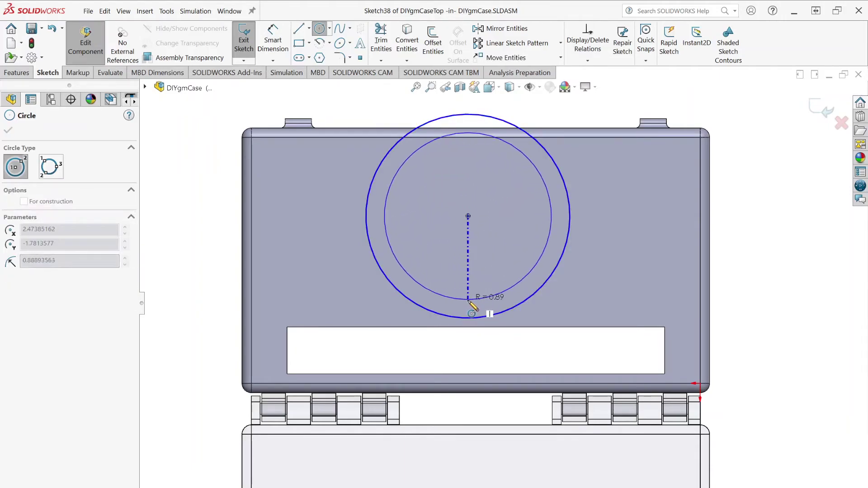
pyautogui.click(470, 316)
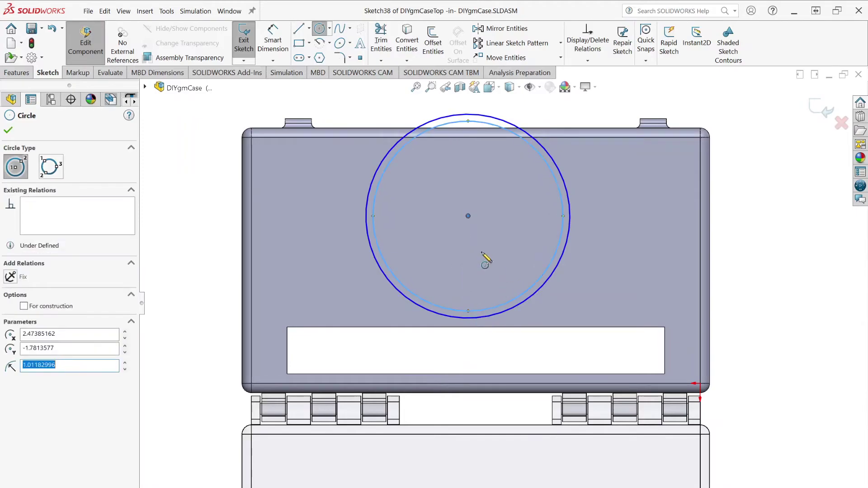
pyautogui.press('Escape')
# - Dimension the gap between the two concentric circles as 0.10 in and place the dimension beside them
pyautogui.click(273, 42)
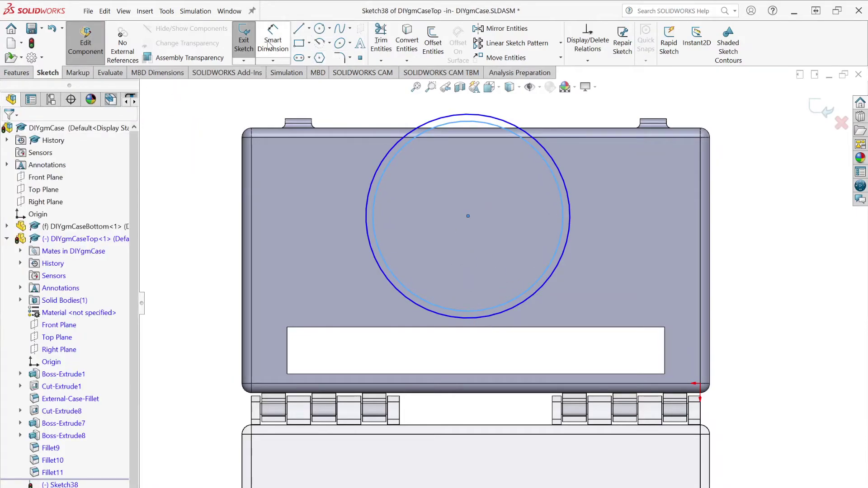
pyautogui.click(369, 201)
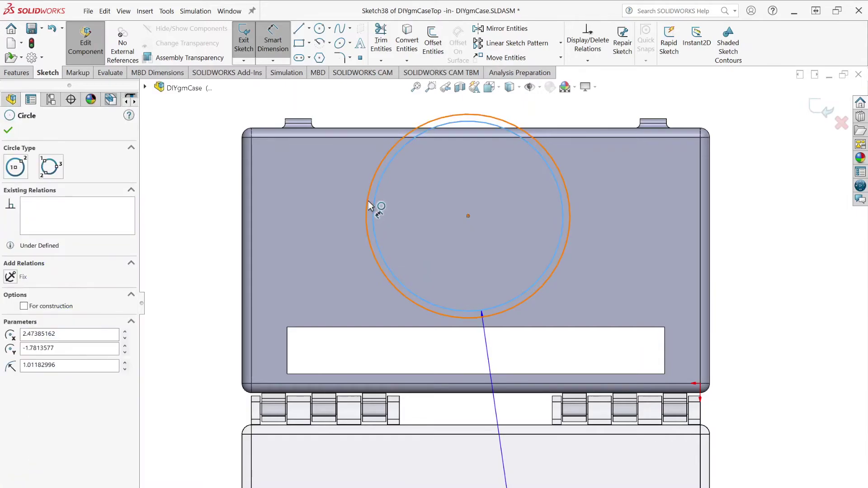
pyautogui.click(368, 202)
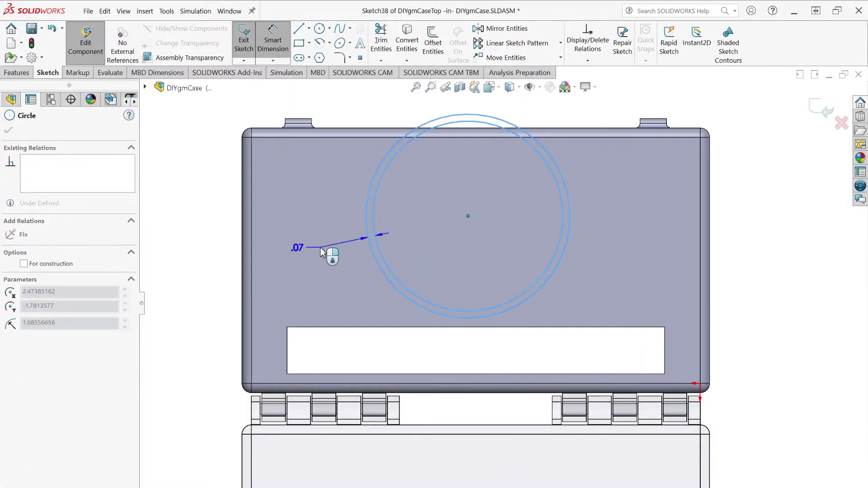
pyautogui.click(304, 308)
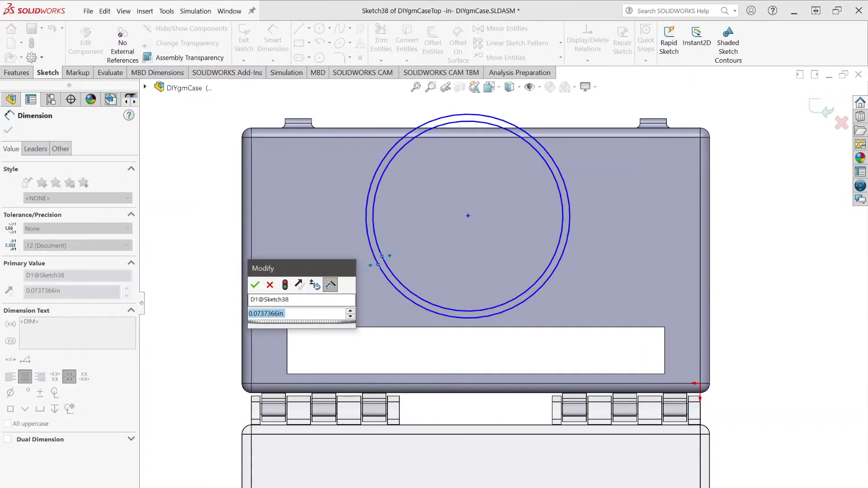
pyautogui.press('Return')
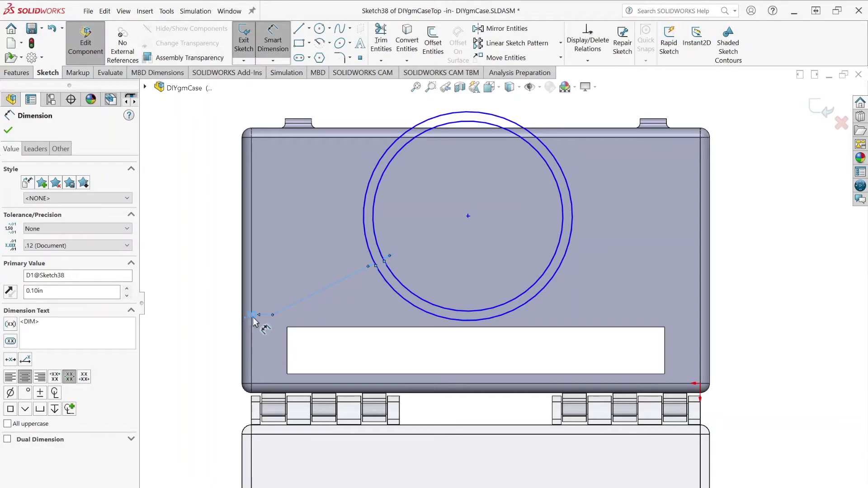
pyautogui.moveTo(256, 318); pyautogui.dragTo(292, 307)
pyautogui.click(8, 130)
# - Draw a horizontal line about 2.22 in long across the full diameter of the outer circle, through the common center
pyautogui.click(298, 30)
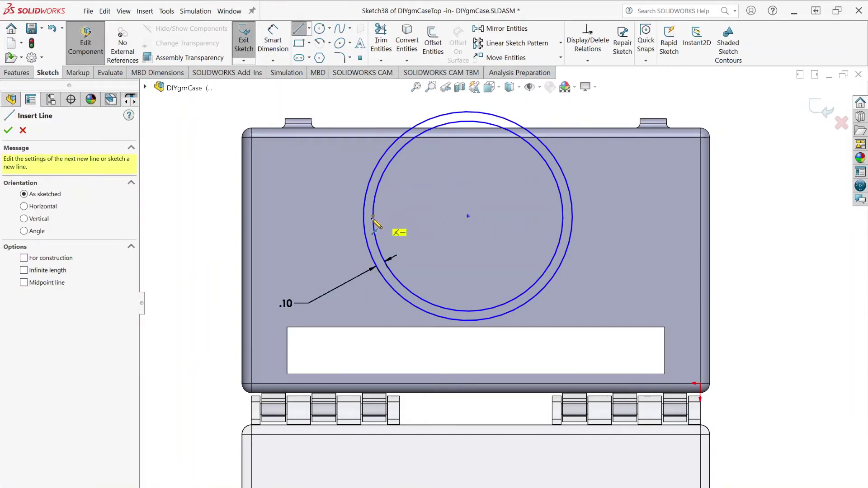
pyautogui.click(364, 216)
pyautogui.click(573, 216)
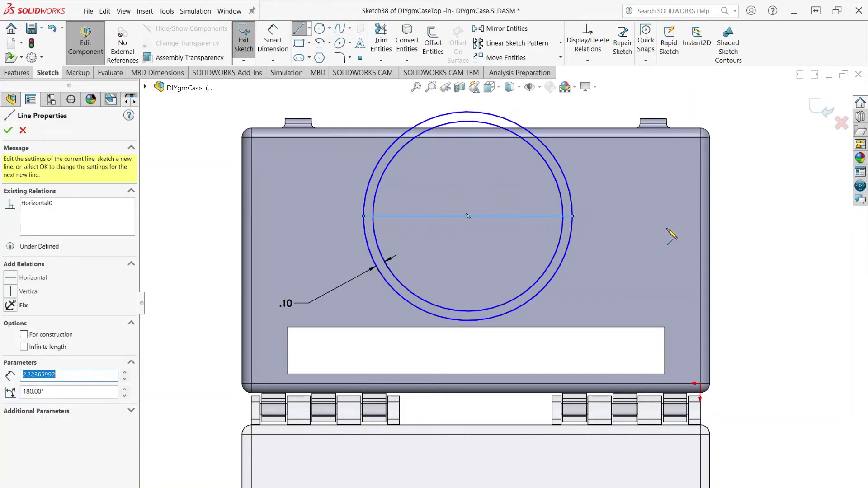
pyautogui.click(8, 130)
pyautogui.scroll(-2, 483, 130)
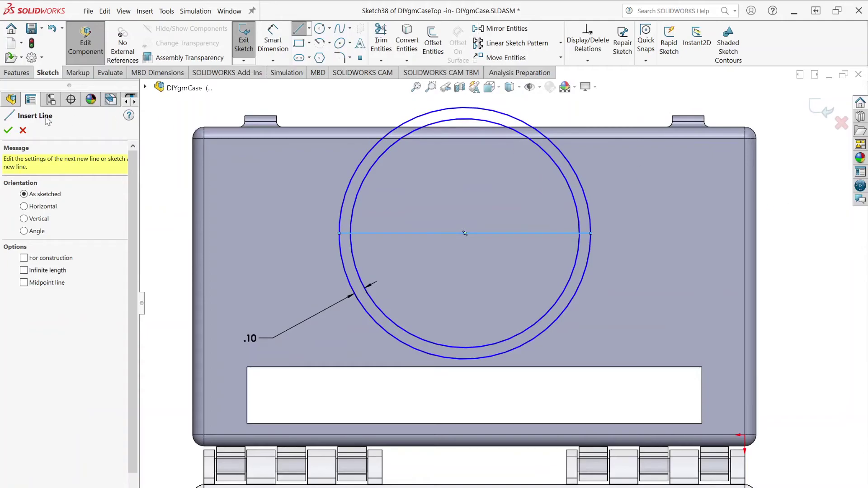
pyautogui.press('Escape')
pyautogui.click(783, 223)
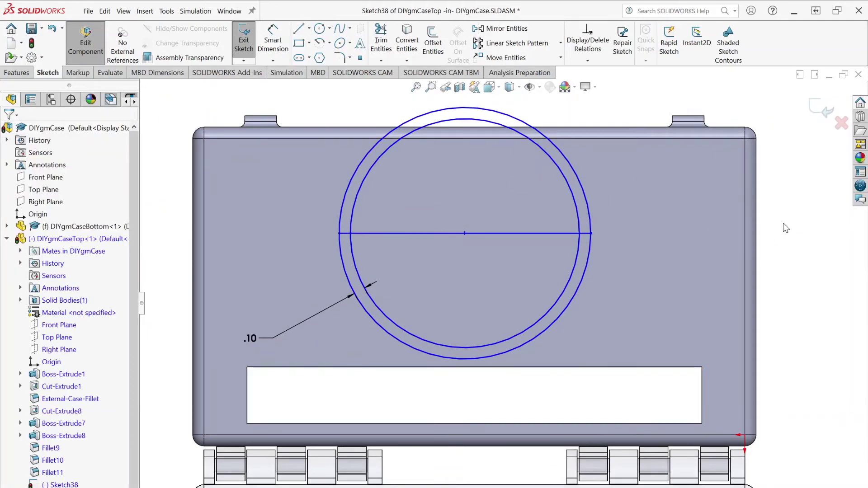
# - Power trim the circles' upper halves and the line's middle segment, leaving a closed semicircular smile band
pyautogui.scroll(-2, 557, 135)
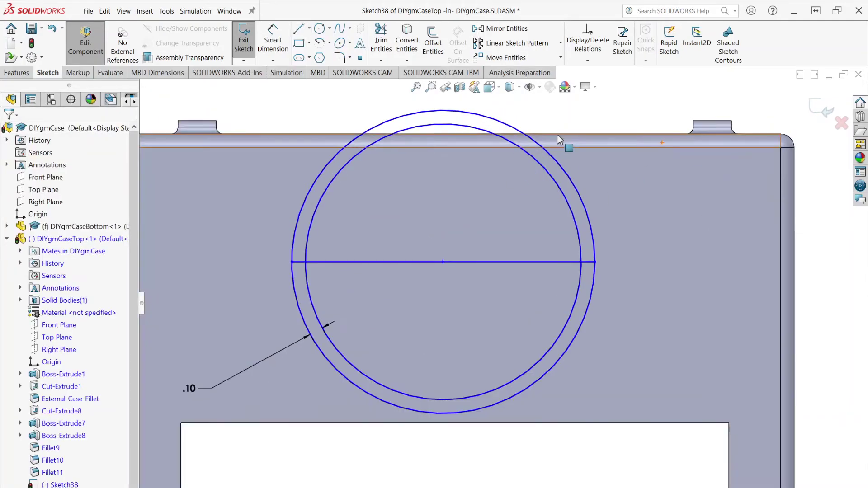
pyautogui.click(378, 41)
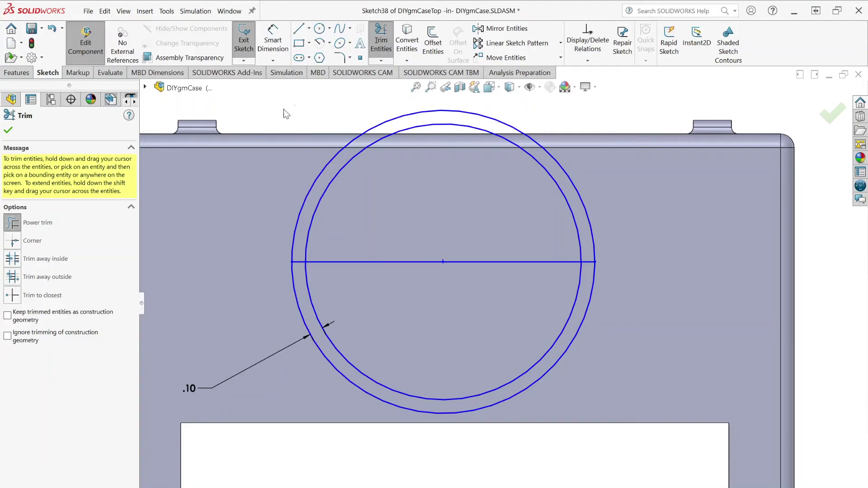
pyautogui.moveTo(284, 109); pyautogui.dragTo(284, 127)
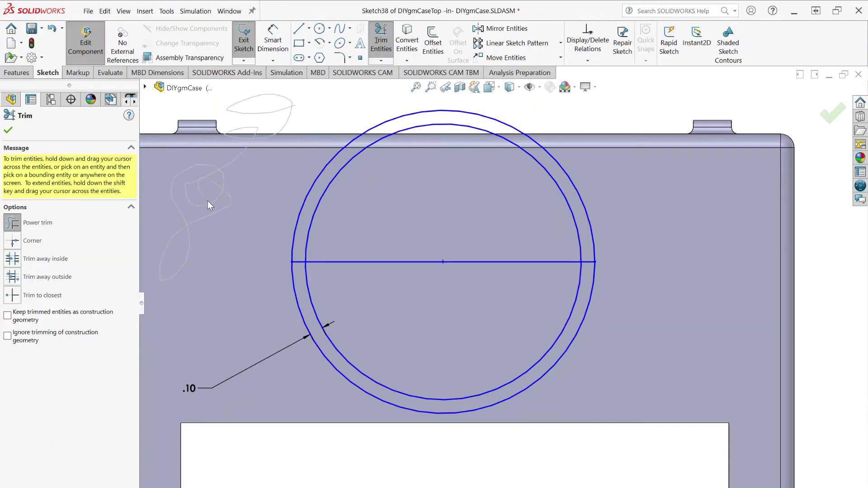
pyautogui.moveTo(195, 235); pyautogui.dragTo(212, 208)
pyautogui.moveTo(296, 99)
pyautogui.mouseDown()
pyautogui.moveTo(357, 103)
pyautogui.moveTo(397, 155)
pyautogui.mouseUp()
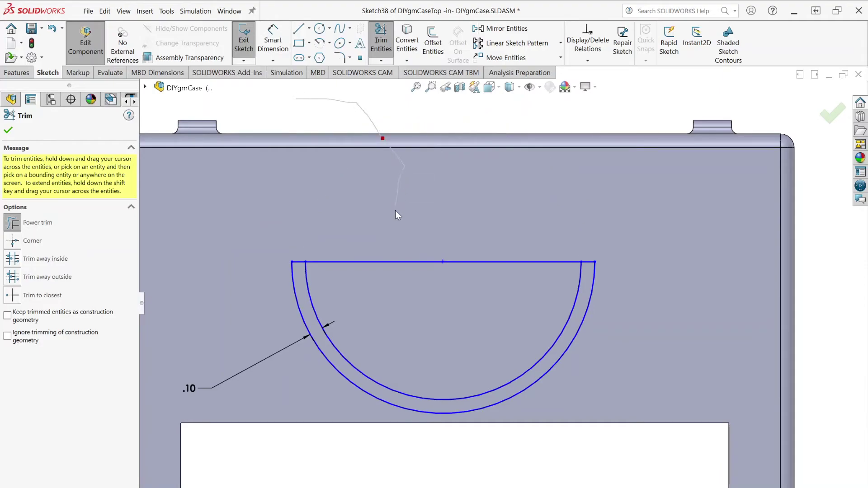
pyautogui.moveTo(395, 210); pyautogui.dragTo(398, 280)
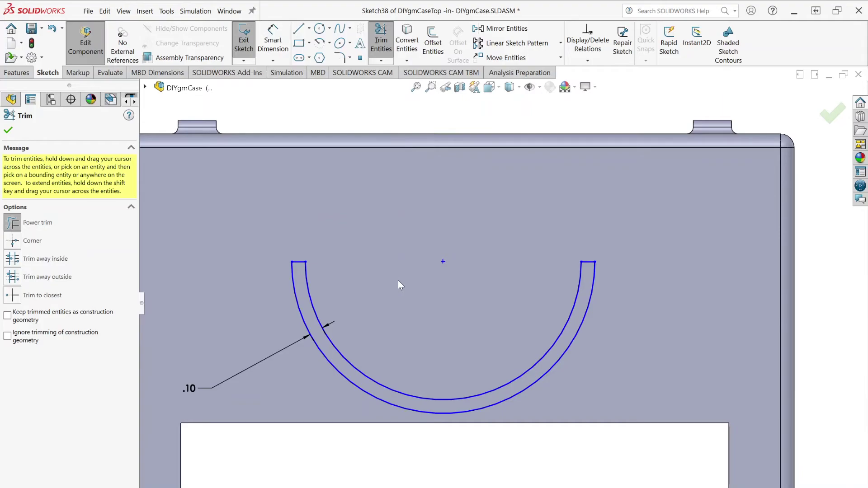
pyautogui.click(7, 130)
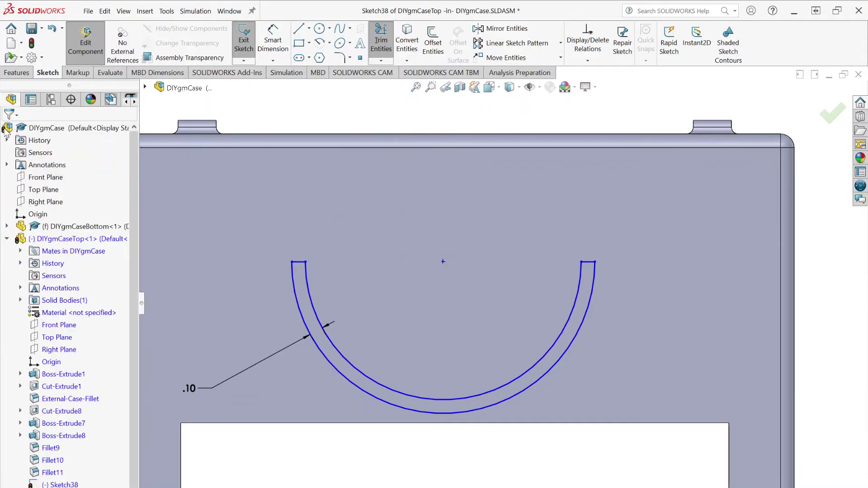
# - Dimension the inner arc of the smile with a radius of 0.75 in
pyautogui.scroll(3, 554, 293)
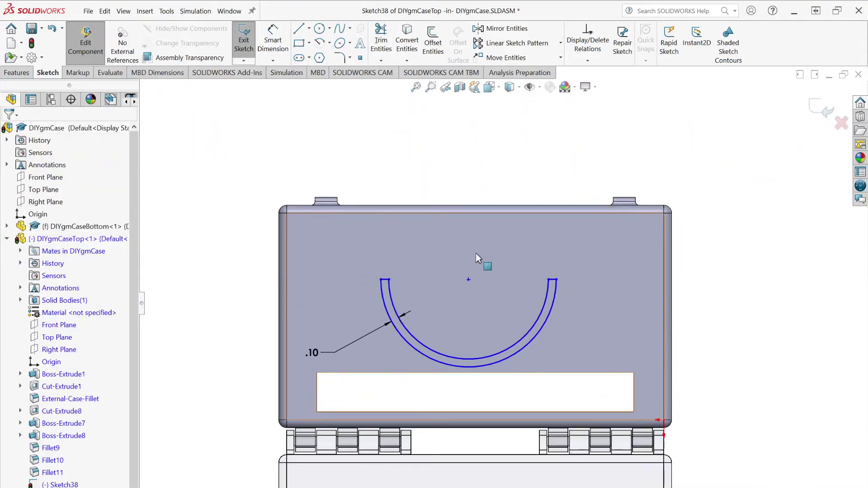
pyautogui.scroll(-1, 486, 240)
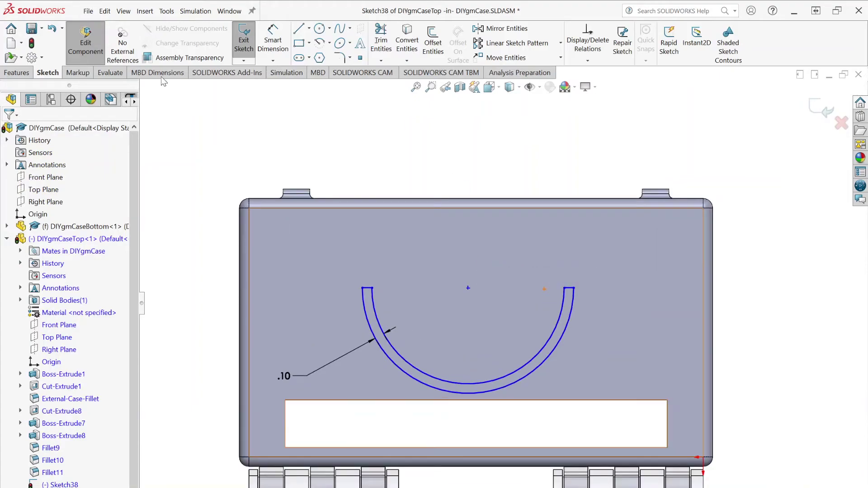
pyautogui.click(266, 44)
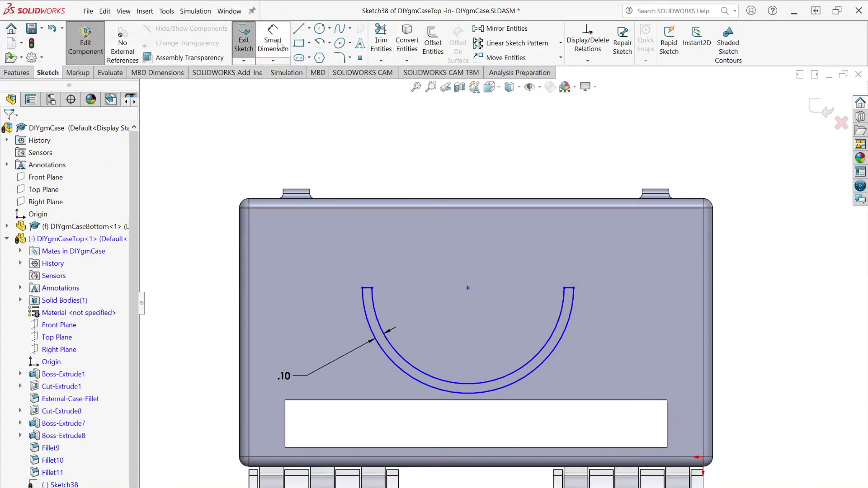
pyautogui.click(372, 301)
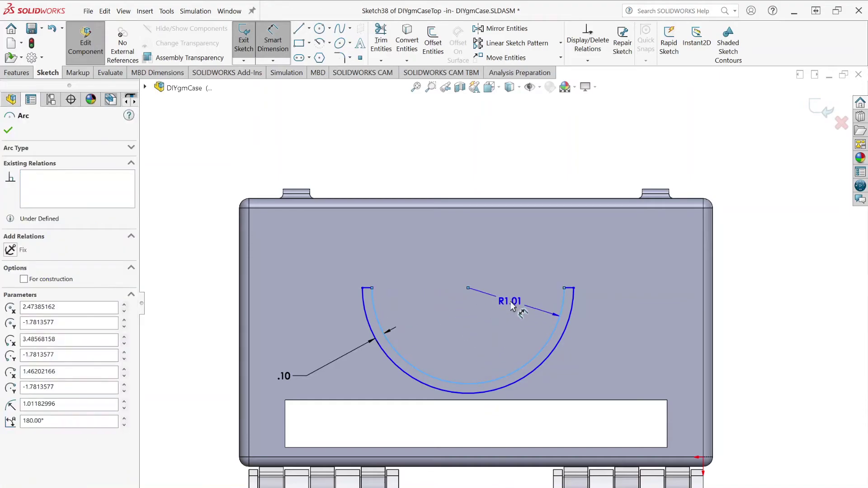
pyautogui.click(508, 303)
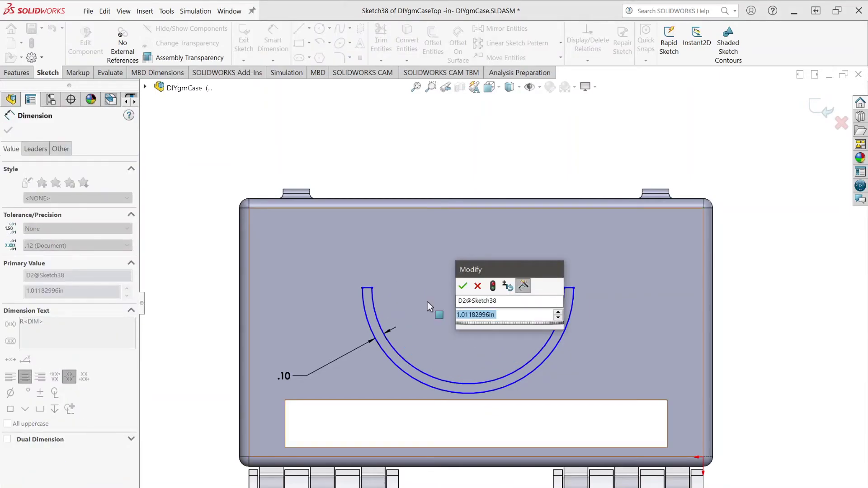
pyautogui.press('BackSpace')
pyautogui.write('.75')
pyautogui.press('Return')
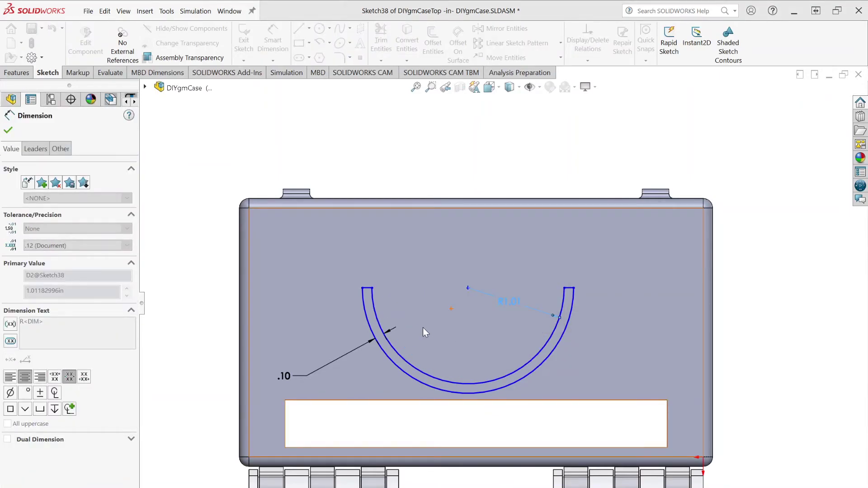
# - Dimension the distance from the smile's short end line to the lid's upper edge as 0.90 in
pyautogui.scroll(-2, 452, 303)
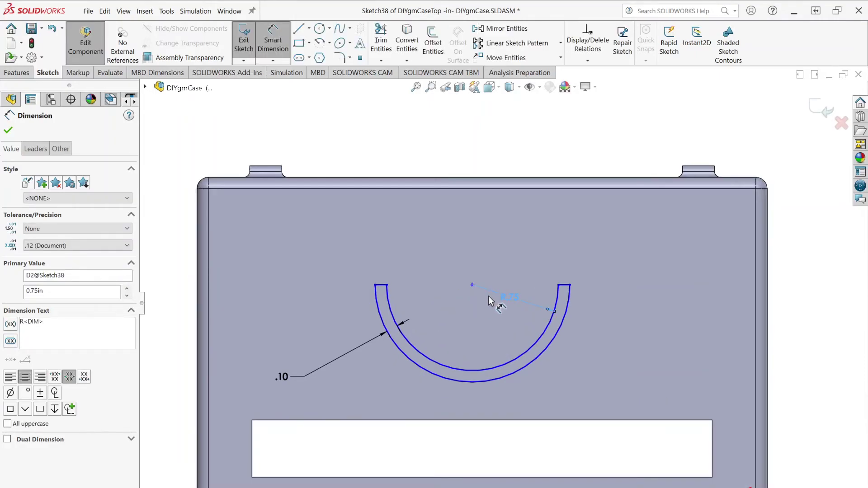
pyautogui.click(380, 286)
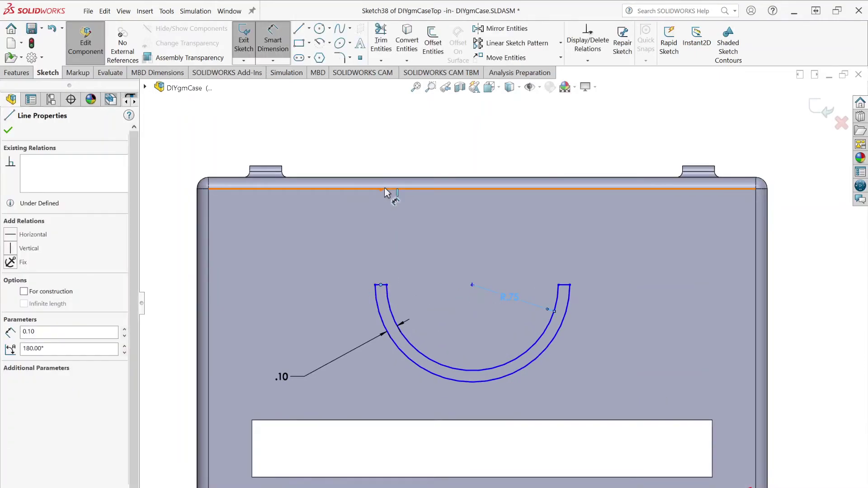
pyautogui.click(387, 194)
pyautogui.click(322, 253)
pyautogui.write('.9')
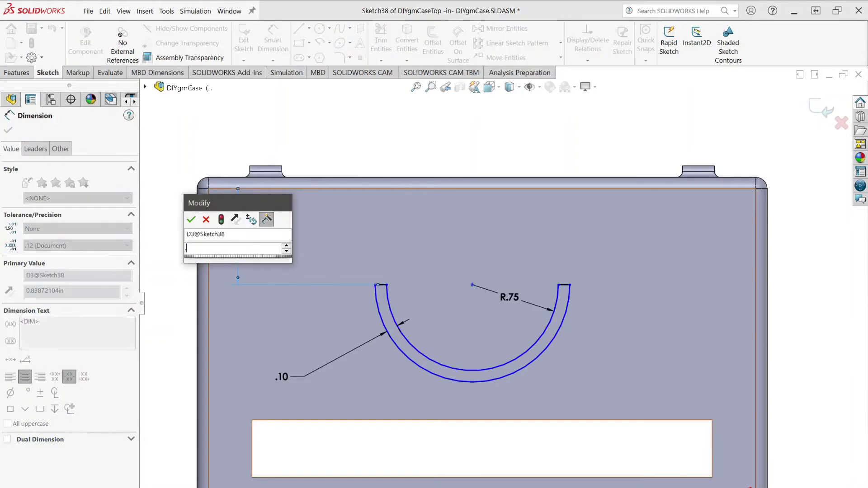
pyautogui.press('Return')
pyautogui.click(7, 130)
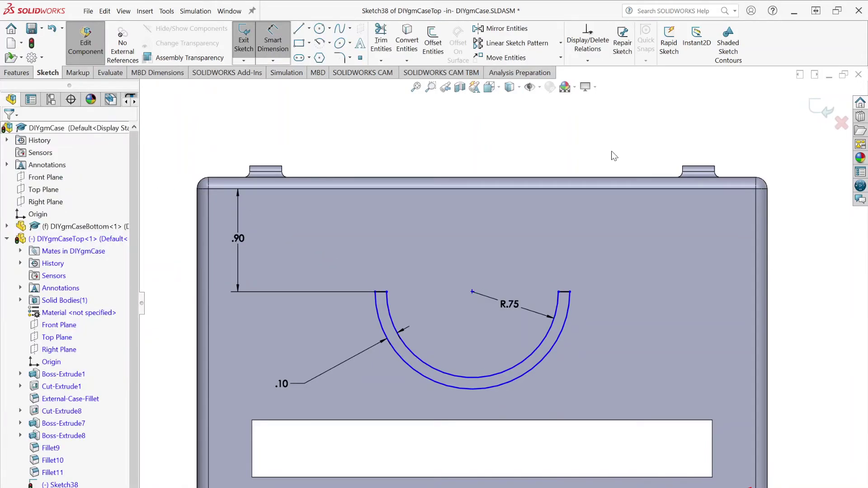
# - Sketch two small eye circles side by side above the smile, the second with a radius of about 0.14 in
pyautogui.press('c')
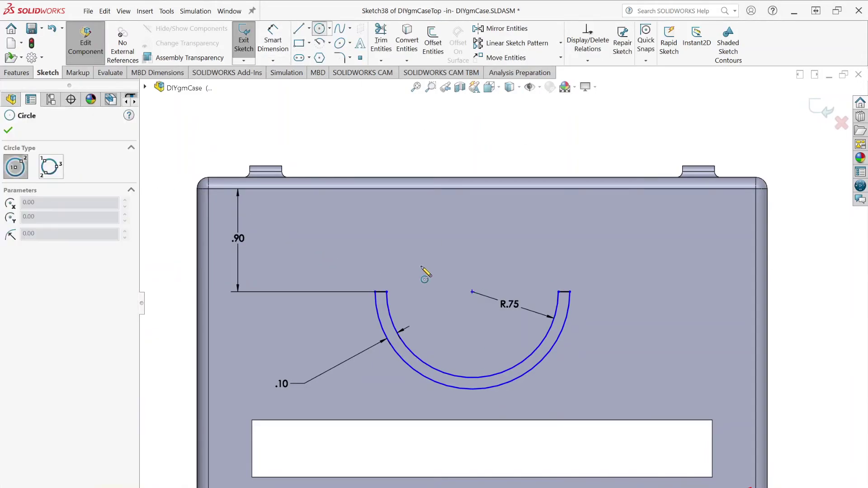
pyautogui.click(421, 237)
pyautogui.click(433, 246)
pyautogui.click(508, 237)
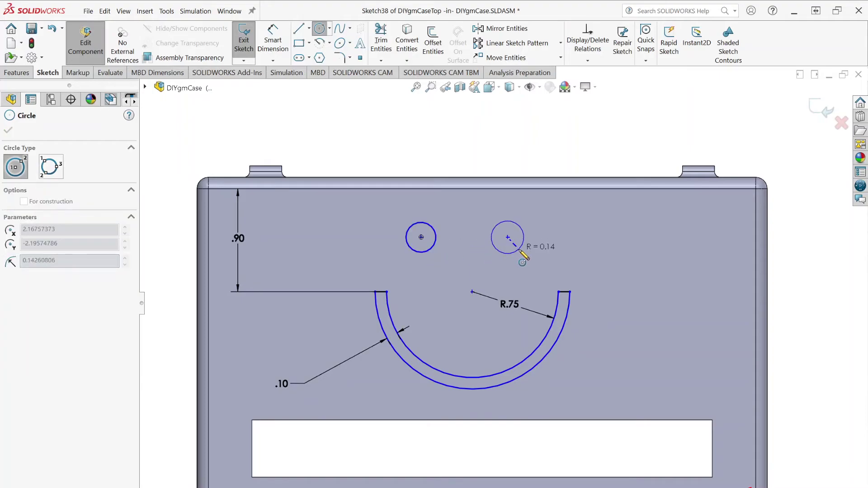
pyautogui.click(519, 249)
pyautogui.click(8, 130)
# - Dimension both eye circles above the smile with a diameter of 0.30 in
pyautogui.click(273, 41)
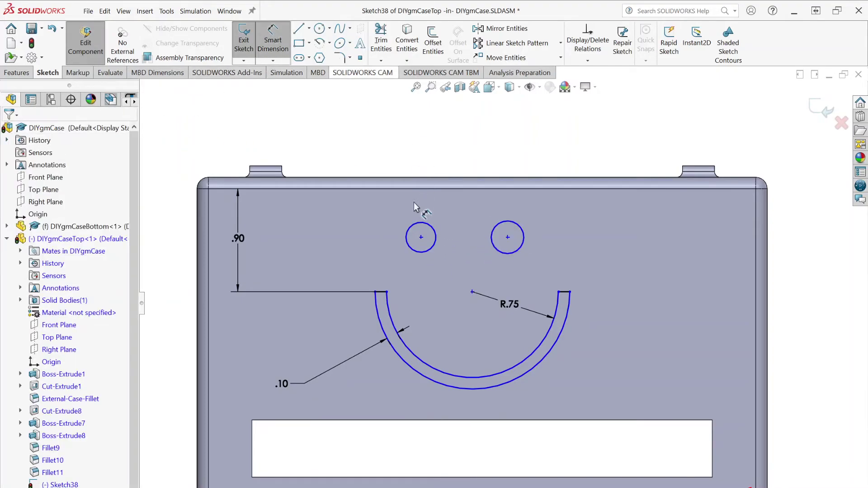
pyautogui.click(430, 226)
pyautogui.click(349, 236)
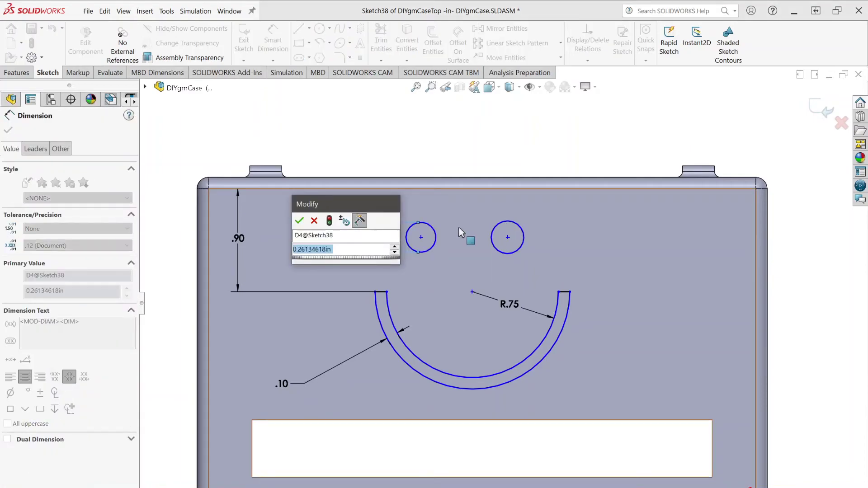
pyautogui.write('.3')
pyautogui.press('Return')
pyautogui.click(522, 237)
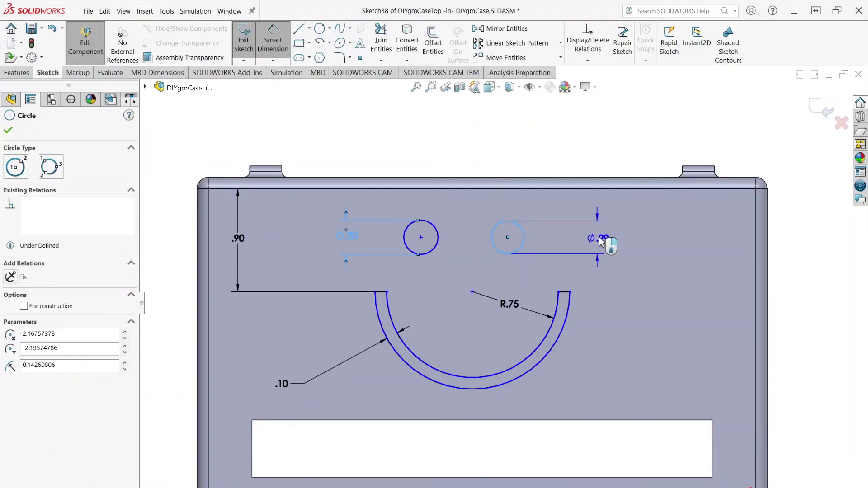
pyautogui.click(605, 238)
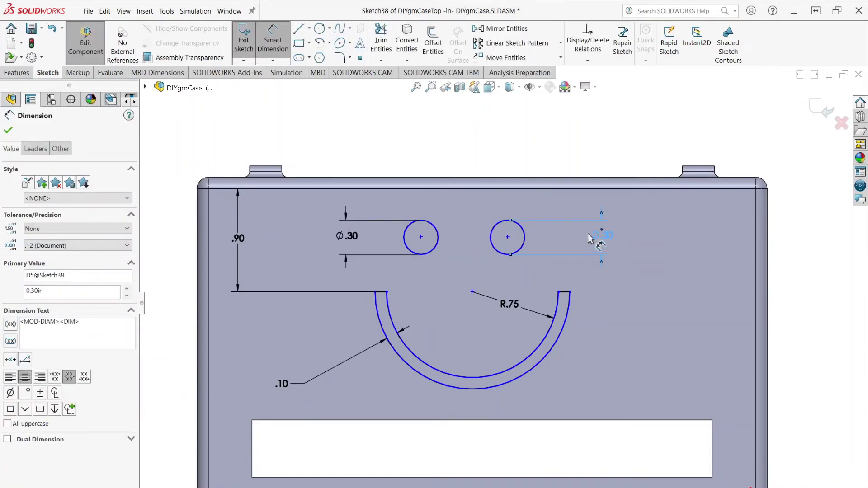
# - Dimension the horizontal distance between the two eye circles' centres as 0.75 in
pyautogui.click(508, 237)
pyautogui.click(421, 237)
pyautogui.click(467, 161)
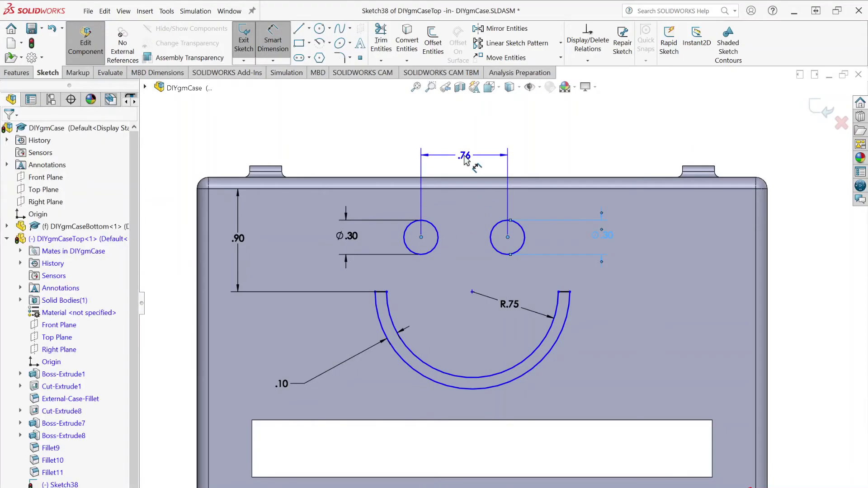
pyautogui.write('.75')
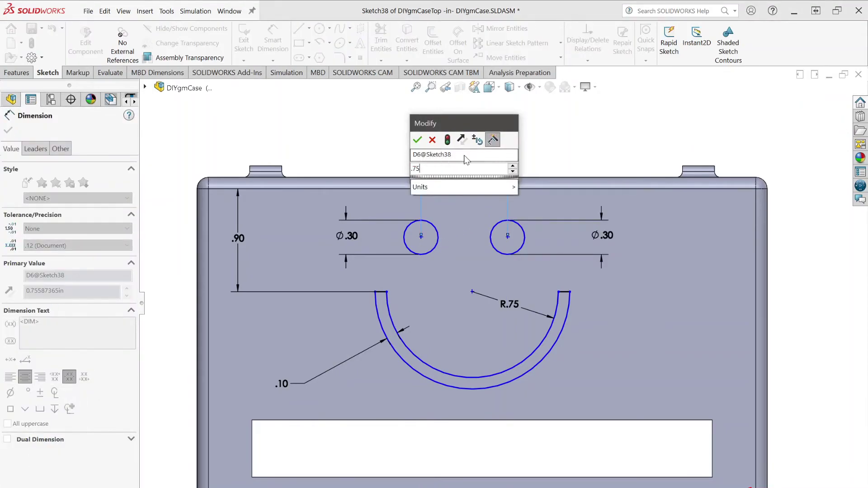
pyautogui.press('Escape')
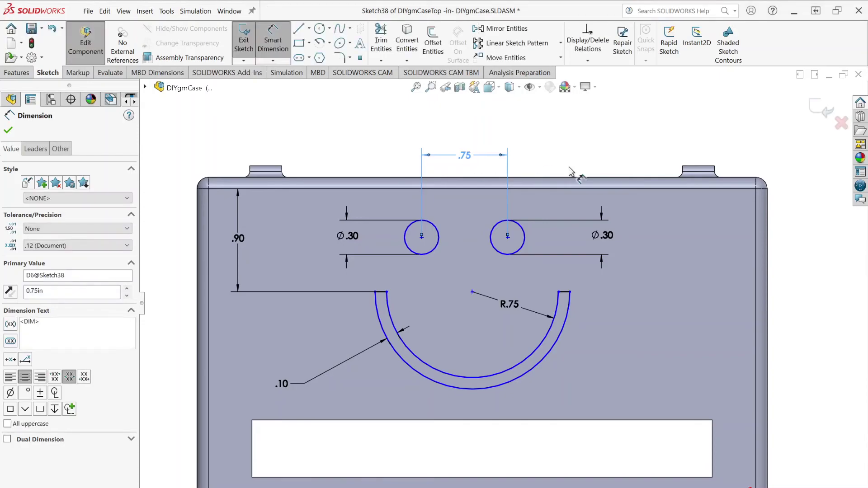
# - Dimension the vertical distance from the second eye's centre to the smile arc's centre as 0.30 in
pyautogui.click(508, 236)
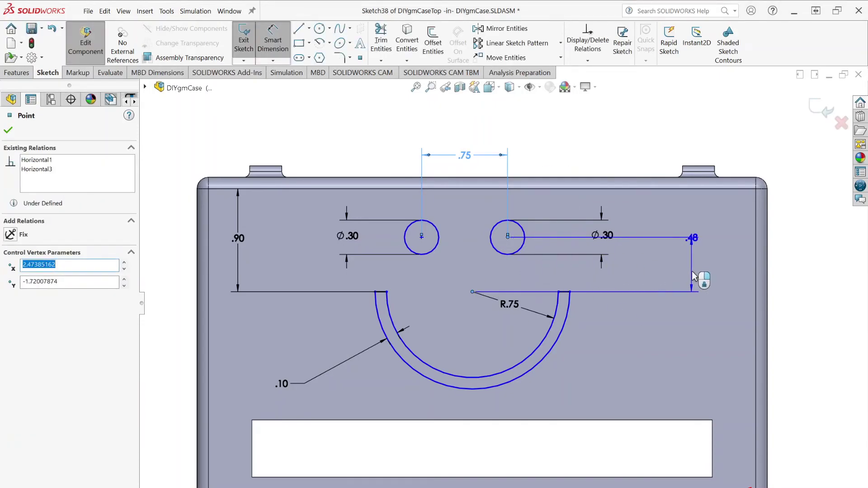
pyautogui.click(700, 285)
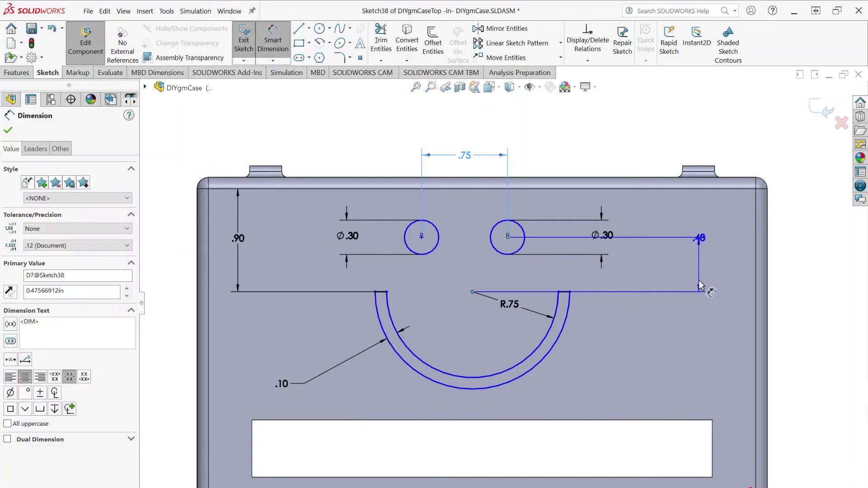
pyautogui.write('.3')
pyautogui.press('Return')
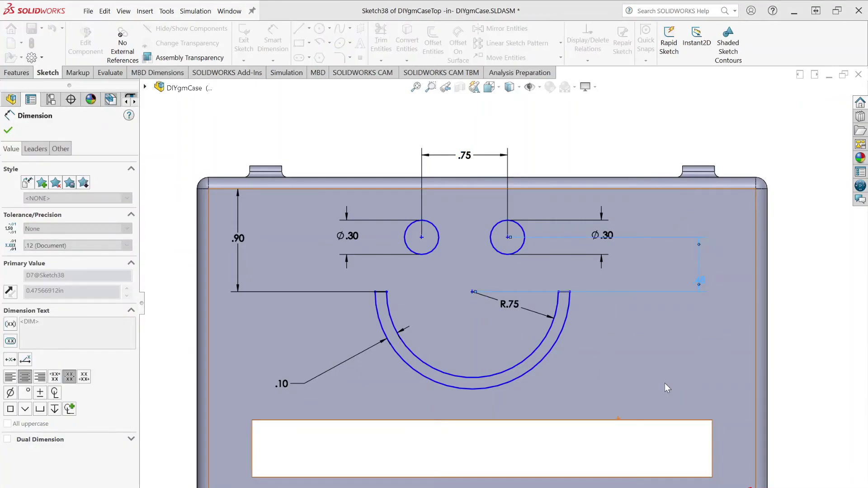
pyautogui.moveTo(700, 286); pyautogui.dragTo(698, 284)
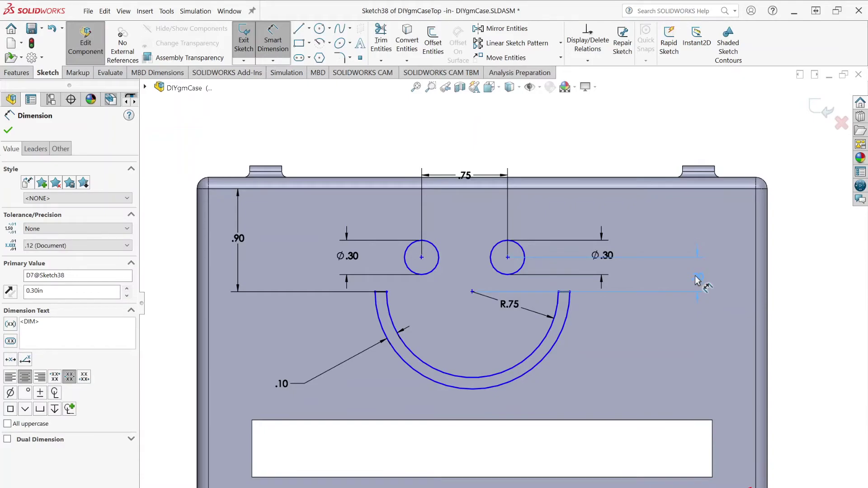
# - Dimension the horizontal distance from the first eye's centre to the smile arc's centre as 0.40 in and exit the sketch
pyautogui.click(421, 257)
pyautogui.click(473, 292)
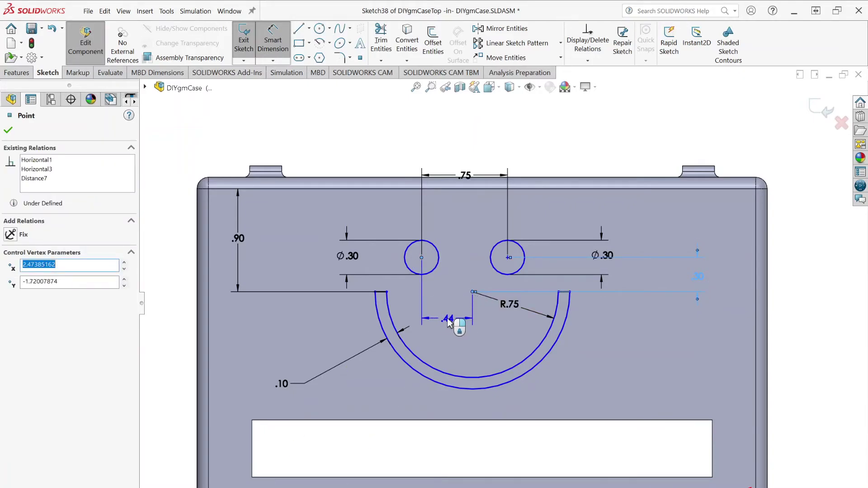
pyautogui.click(446, 321)
pyautogui.press('Return')
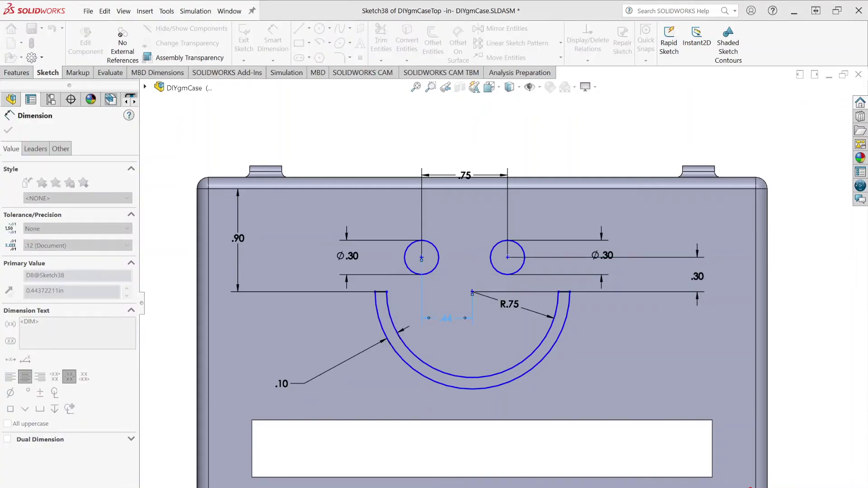
pyautogui.click(8, 132)
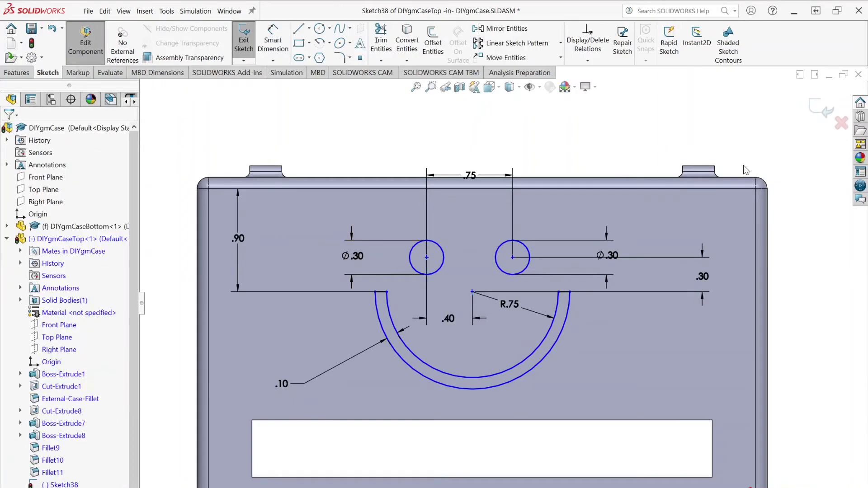
pyautogui.press('z')
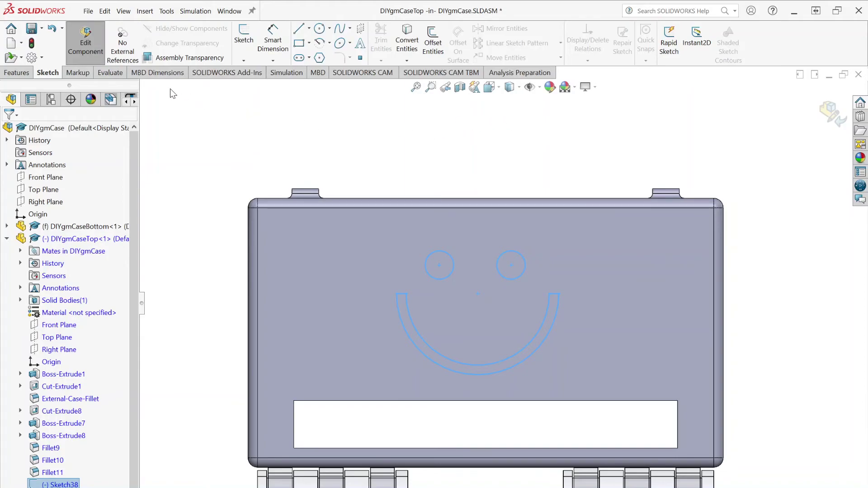
# - Extrude-cut the smiley face sketch into the lid with a blind depth of 0.05 in and return to the assembly
pyautogui.click(9, 73)
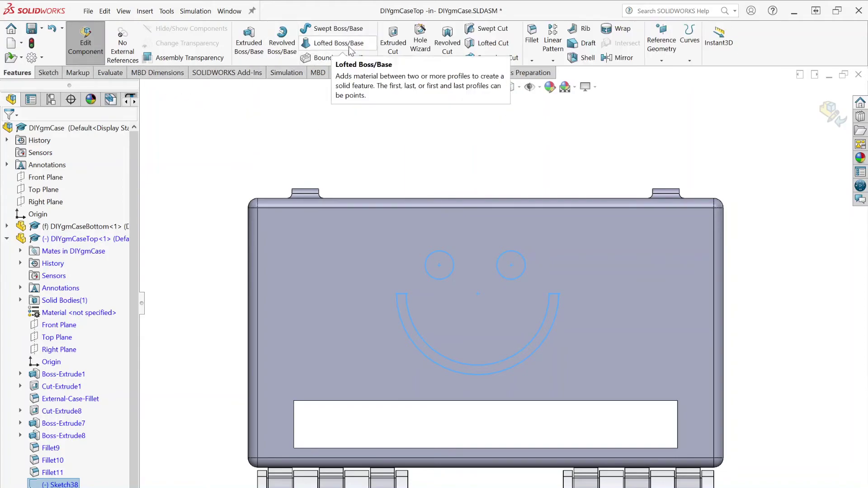
pyautogui.click(393, 43)
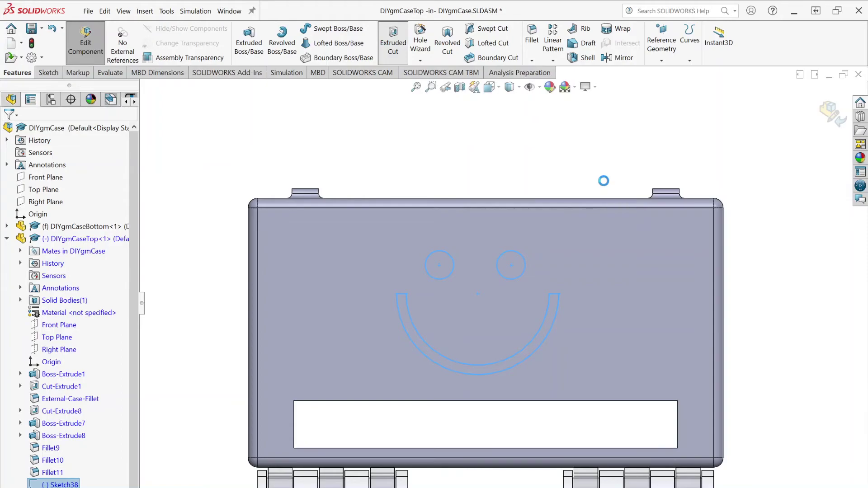
pyautogui.moveTo(595, 183)
pyautogui.mouseDown(button='middle')
pyautogui.moveTo(549, 185)
pyautogui.moveTo(456, 213)
pyautogui.moveTo(467, 279)
pyautogui.moveTo(540, 267)
pyautogui.moveTo(551, 257)
pyautogui.moveTo(507, 262)
pyautogui.mouseUp(button='middle')
pyautogui.click(51, 232)
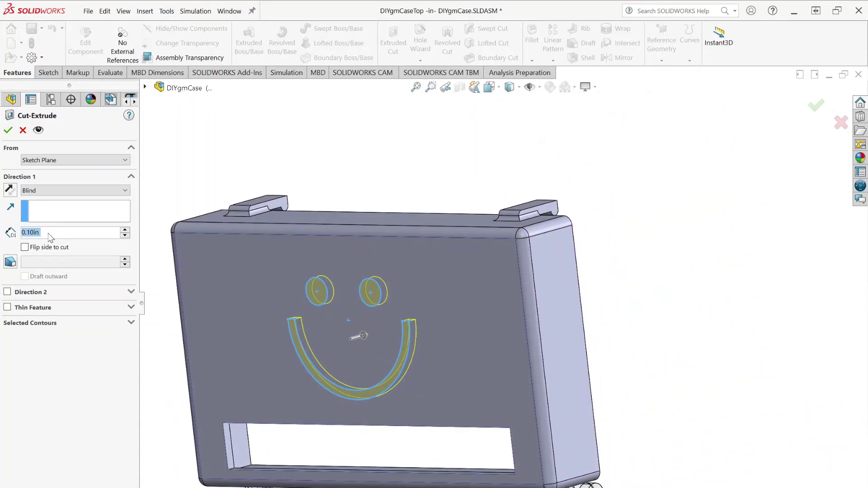
pyautogui.write('0.5')
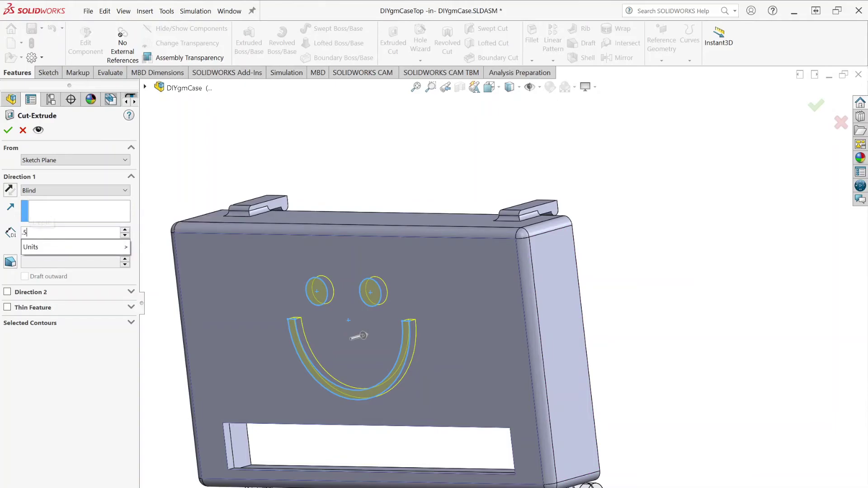
pyautogui.press('Return')
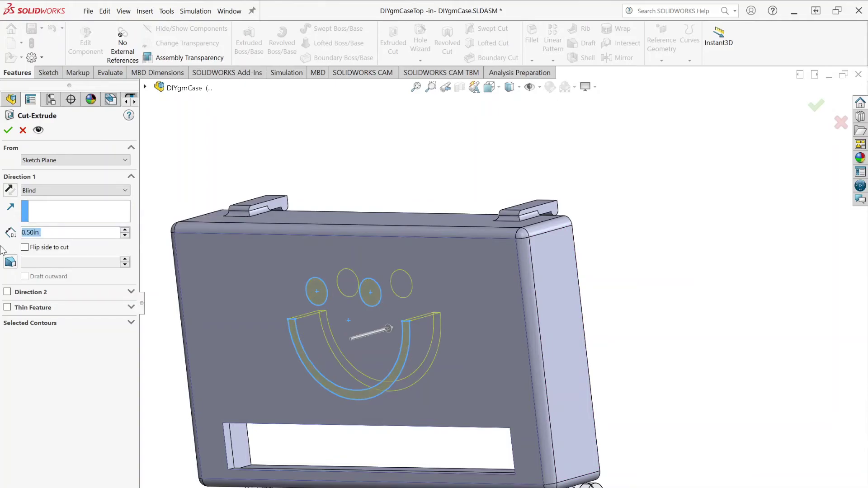
pyautogui.press('BackSpace')
pyautogui.write('0.05')
pyautogui.press('Return')
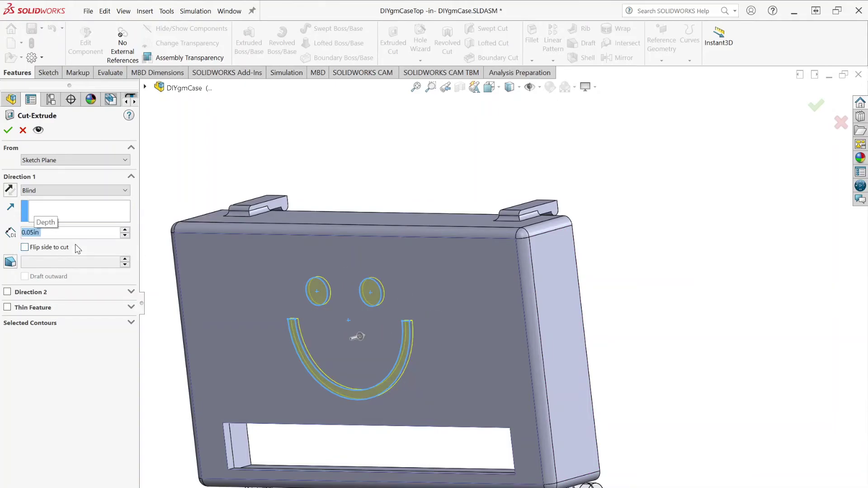
pyautogui.click(8, 131)
pyautogui.moveTo(235, 309); pyautogui.dragTo(786, 184, button='middle')
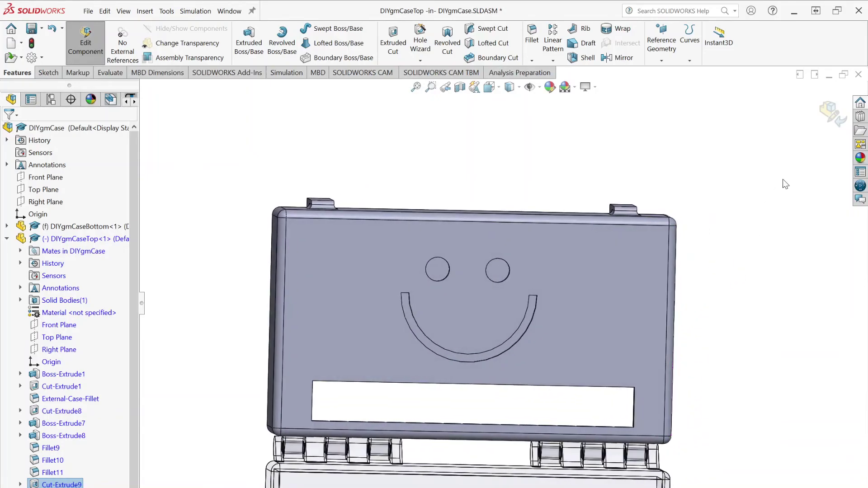
pyautogui.click(838, 117)
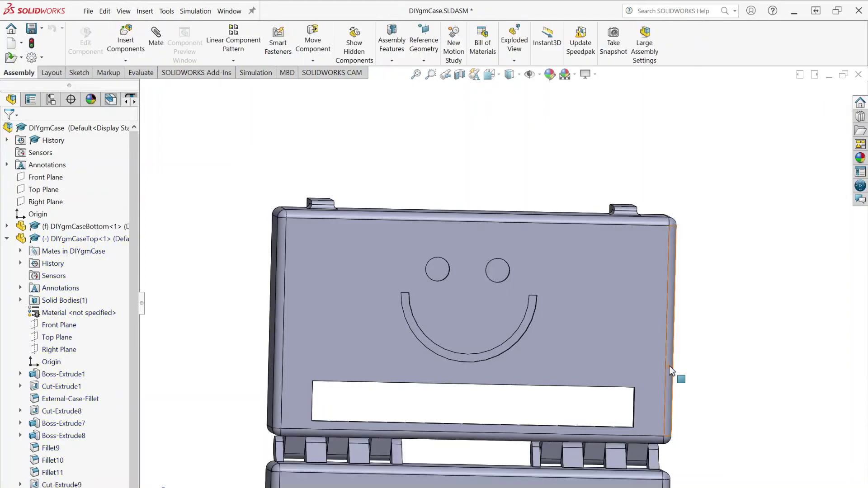
# - Examine the cut smiley face on the lid's outer face, the open case and the feature tree
pyautogui.scroll(2, 708, 318)
pyautogui.moveTo(707, 318); pyautogui.dragTo(699, 348, button='middle')
pyautogui.hotkey('ctrl', '7')
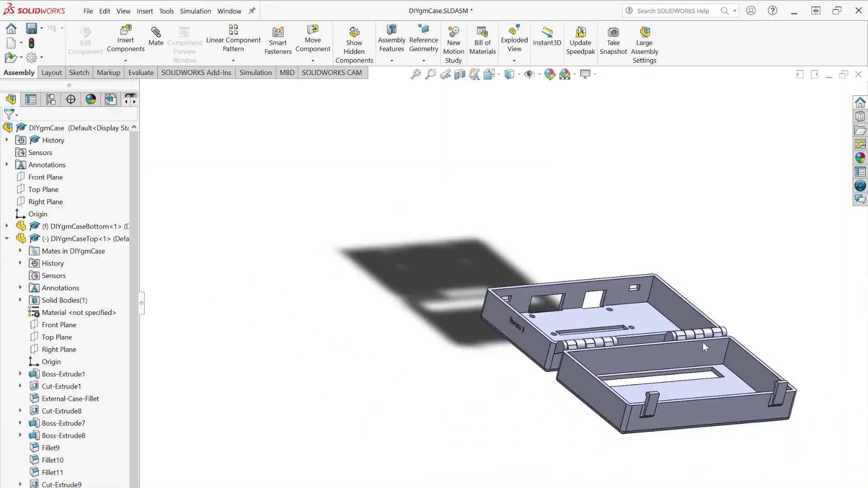
pyautogui.moveTo(654, 398); pyautogui.dragTo(620, 161, button='middle')
pyautogui.scroll(-3, 347, 189)
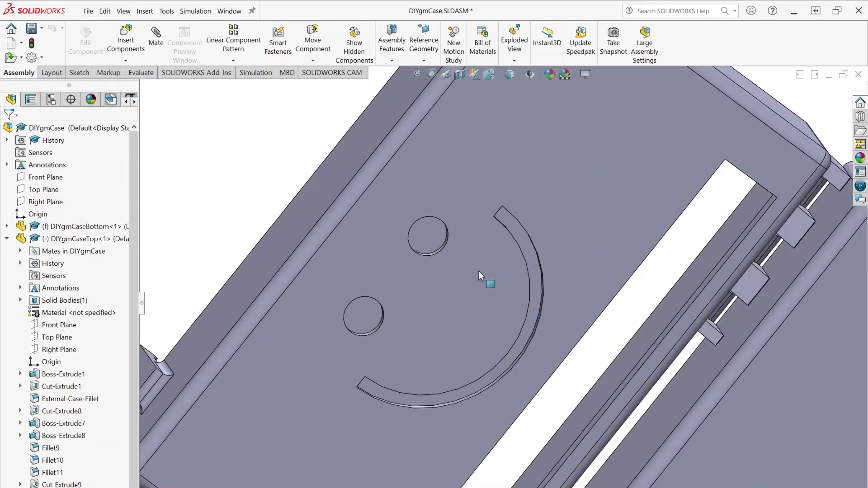
pyautogui.scroll(4, 631, 341)
pyautogui.hotkey('ctrl', '7')
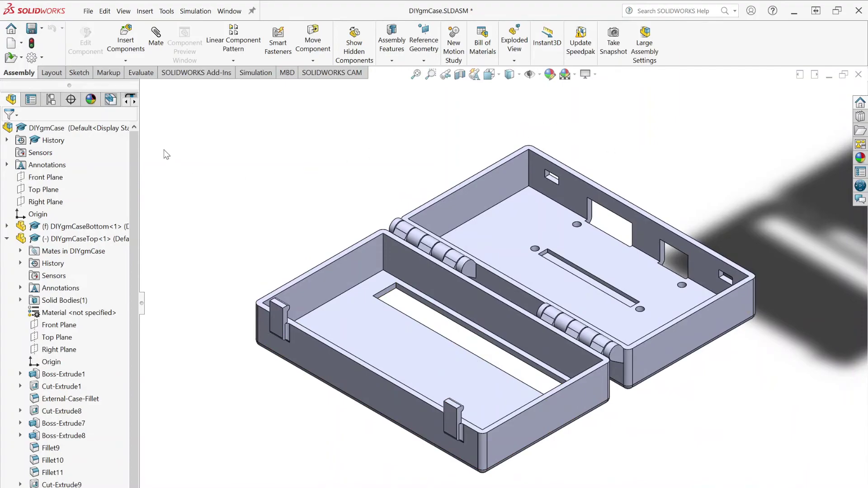
pyautogui.scroll(-1, 135, 324)
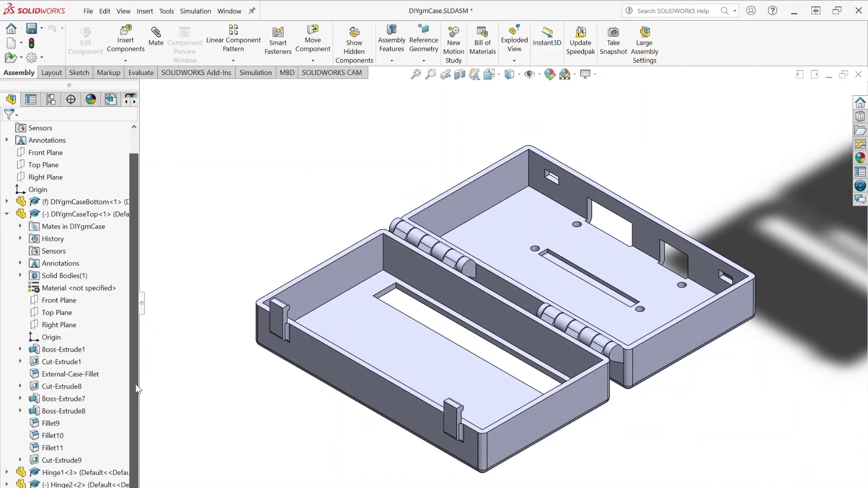
pyautogui.scroll(1, 134, 294)
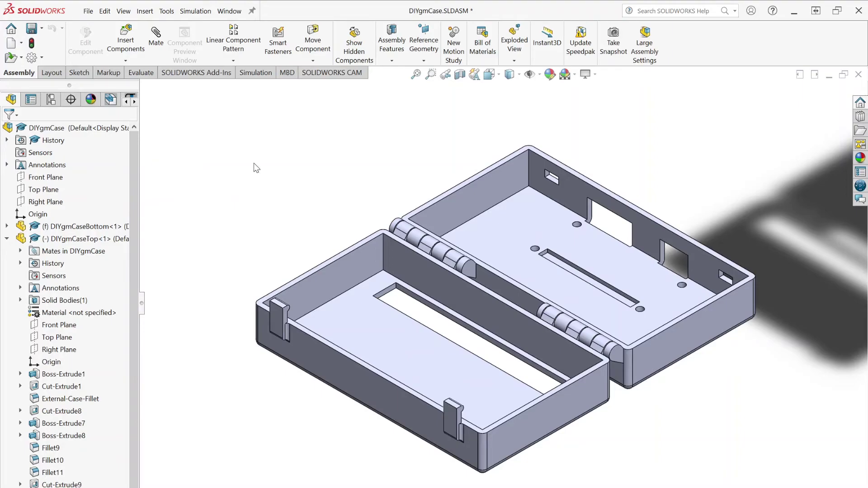
# - Save the DIYgmCase assembly together with its modified DIYgmCaseBottom and DIYgmCaseTop parts
pyautogui.click(88, 13)
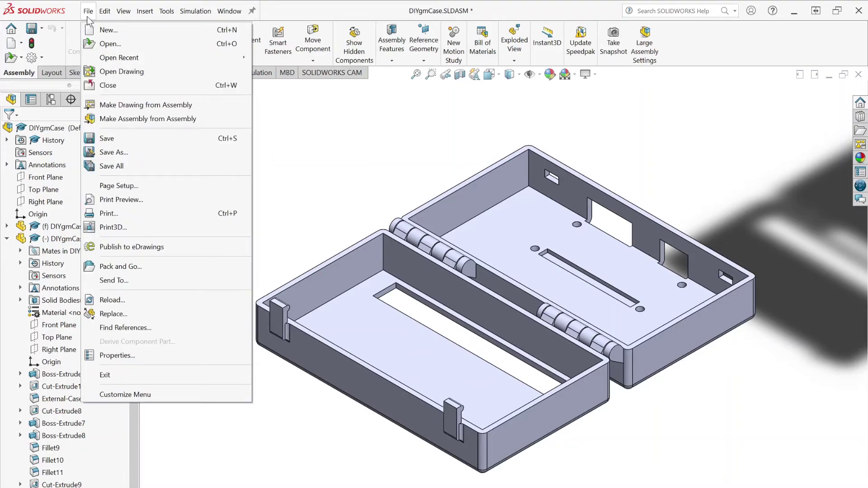
pyautogui.click(102, 139)
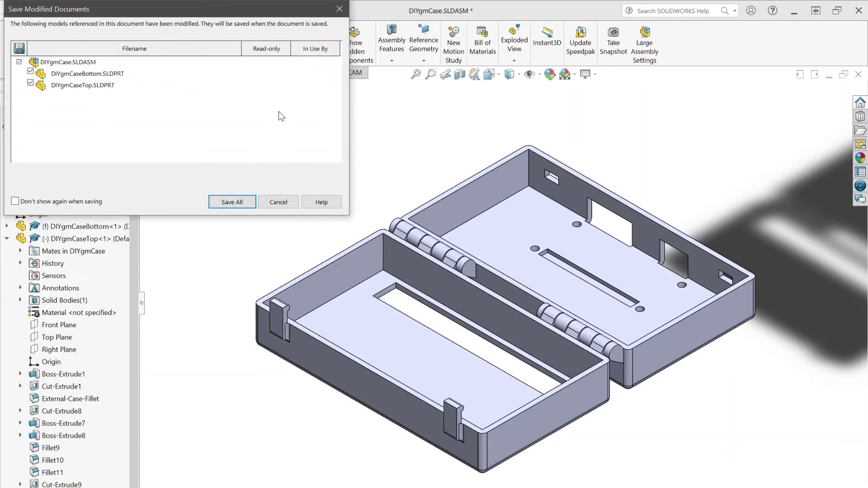
pyautogui.click(232, 202)
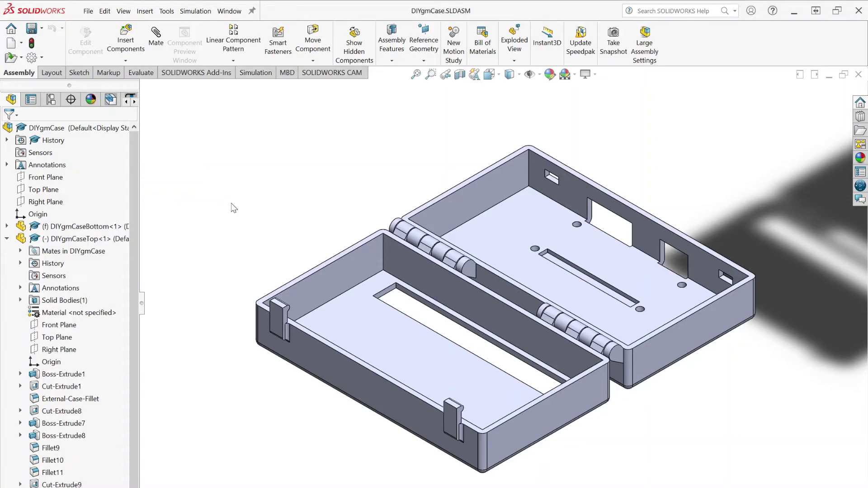
# - Export the assembly in STL format as DIYgmCase.STL in the DIYgmCase09092021MT folder, replacing the existing file
pyautogui.click(88, 11)
pyautogui.click(122, 151)
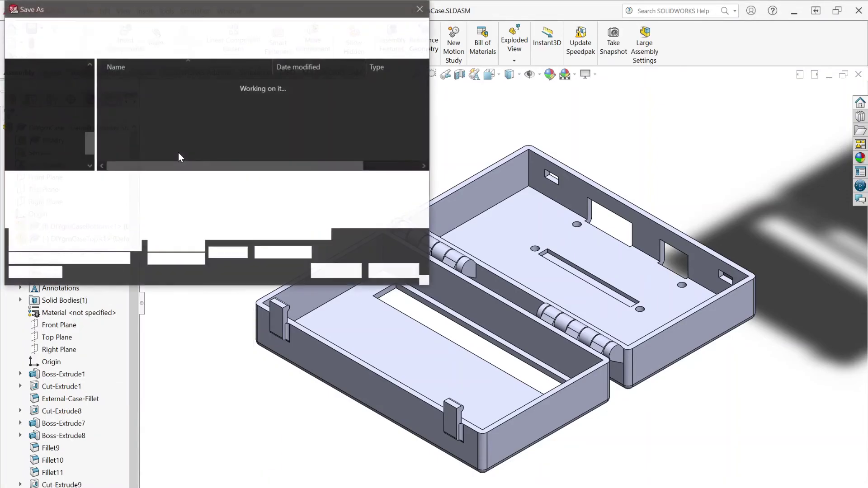
pyautogui.click(165, 199)
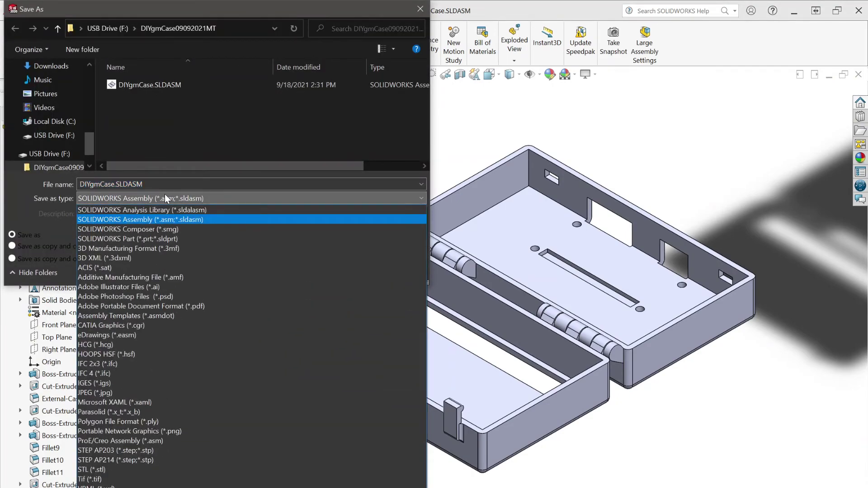
pyautogui.click(103, 471)
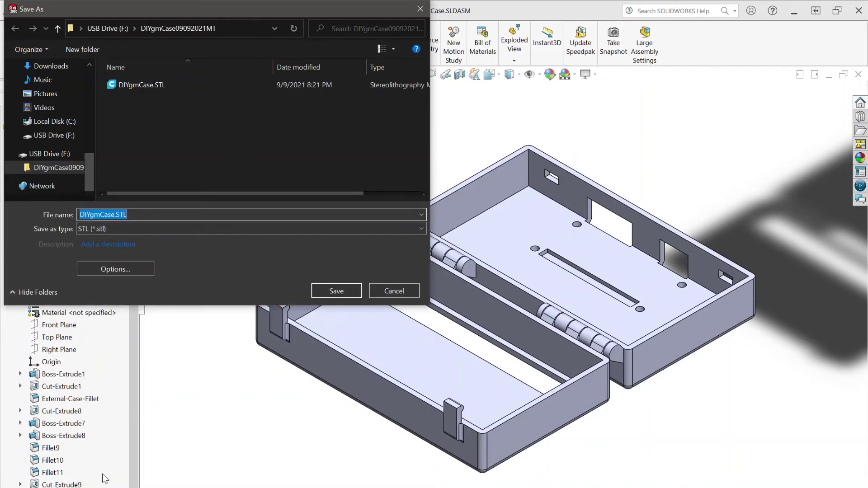
pyautogui.click(147, 212)
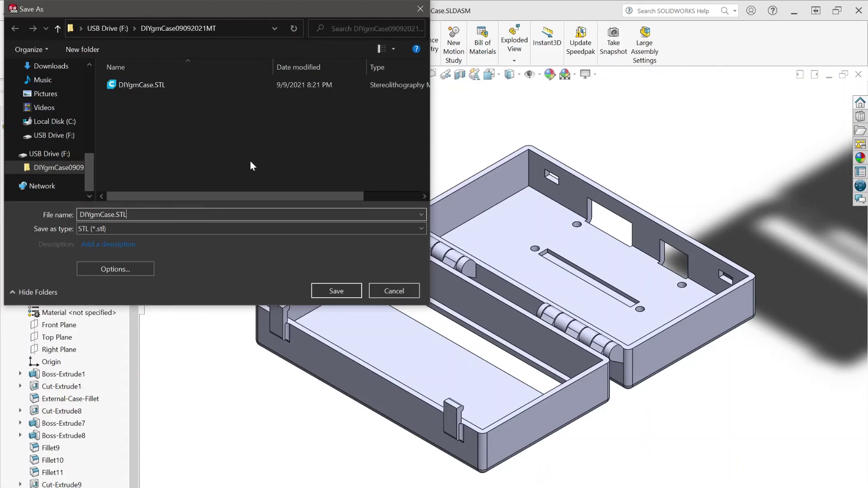
pyautogui.click(129, 84)
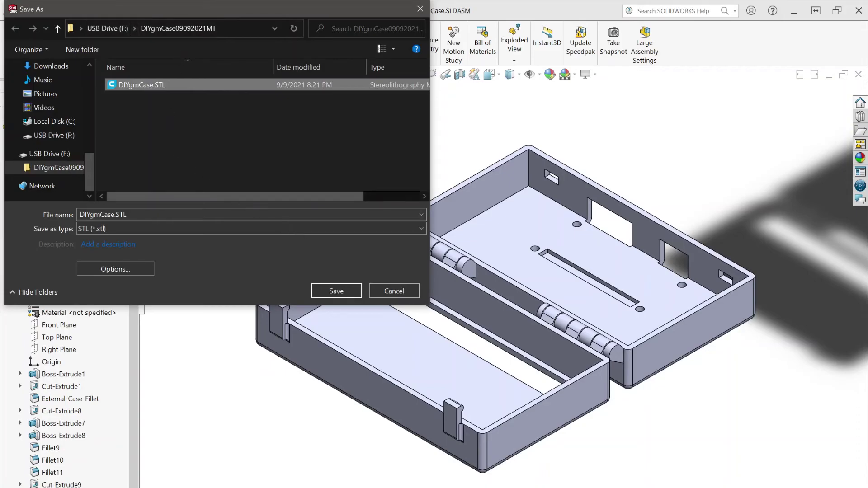
pyautogui.click(342, 292)
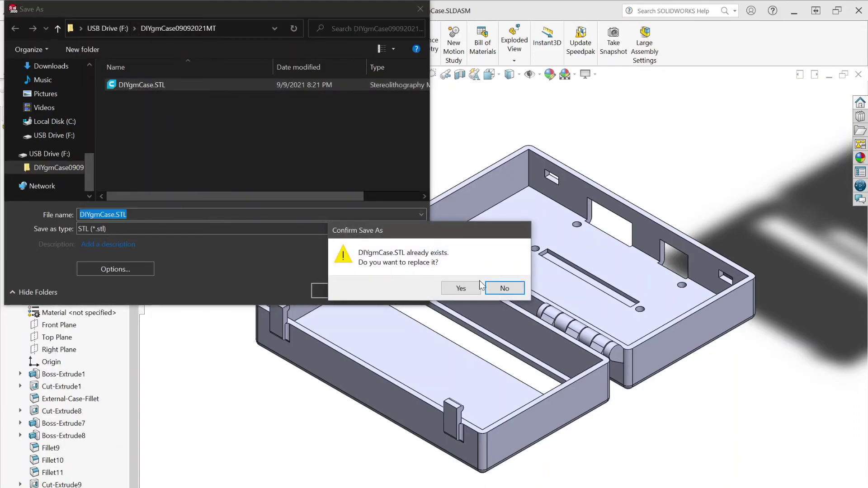
pyautogui.click(461, 289)
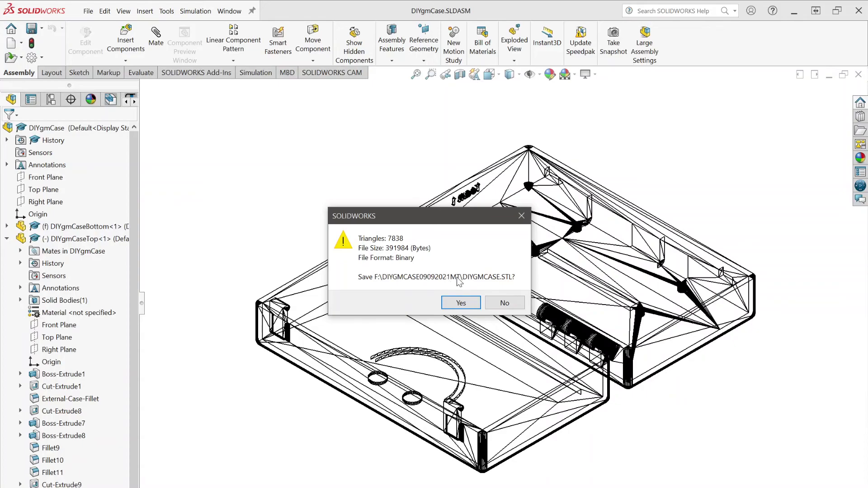
pyautogui.click(461, 303)
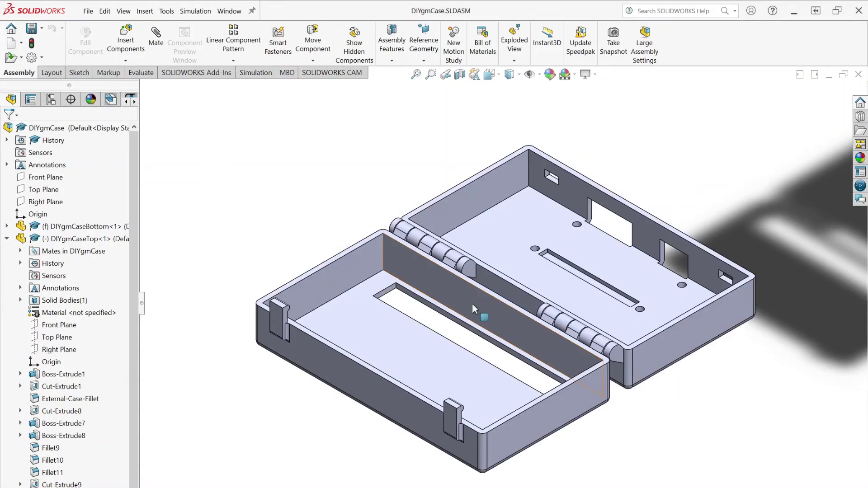
# - Close SOLIDWORKS and minimise the DIYgmCase09092021MT folder window
pyautogui.scroll(3, 681, 172)
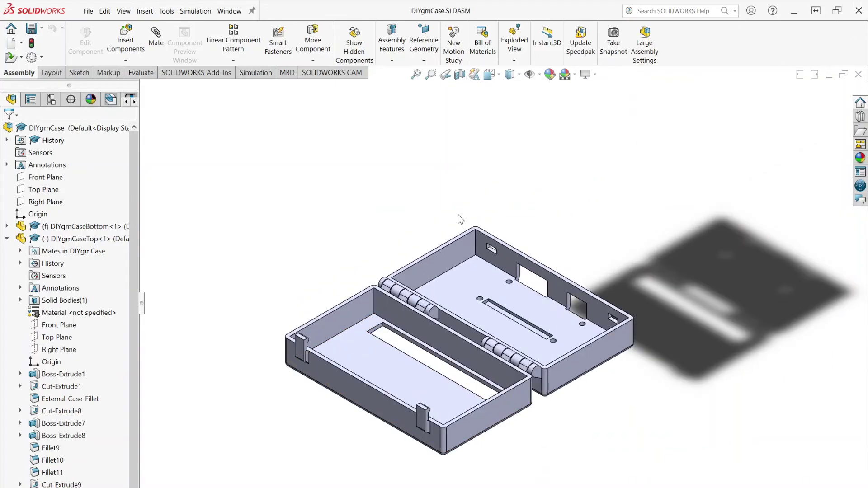
pyautogui.click(859, 11)
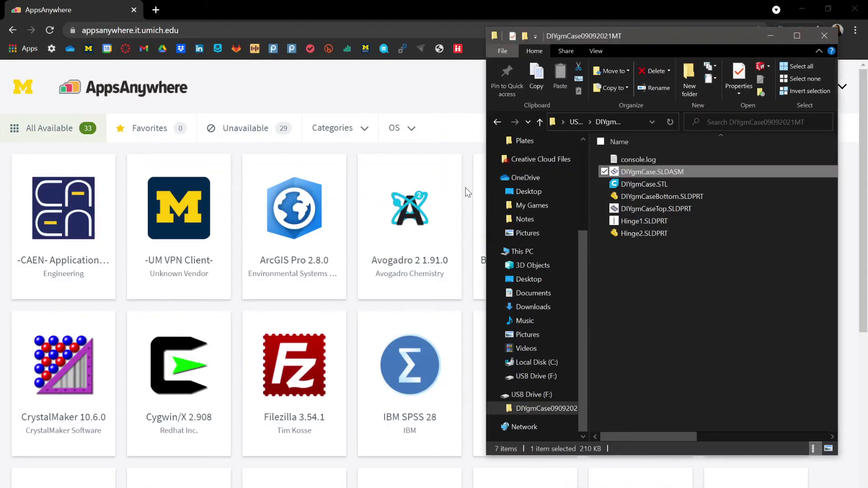
pyautogui.click(770, 37)
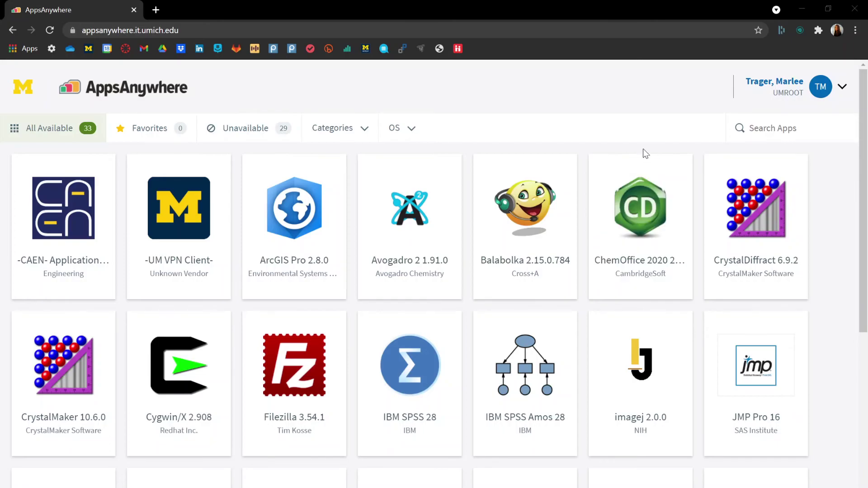
# - Search the AppsAnywhere catalogue for Cura and clear the search filter
pyautogui.click(750, 130)
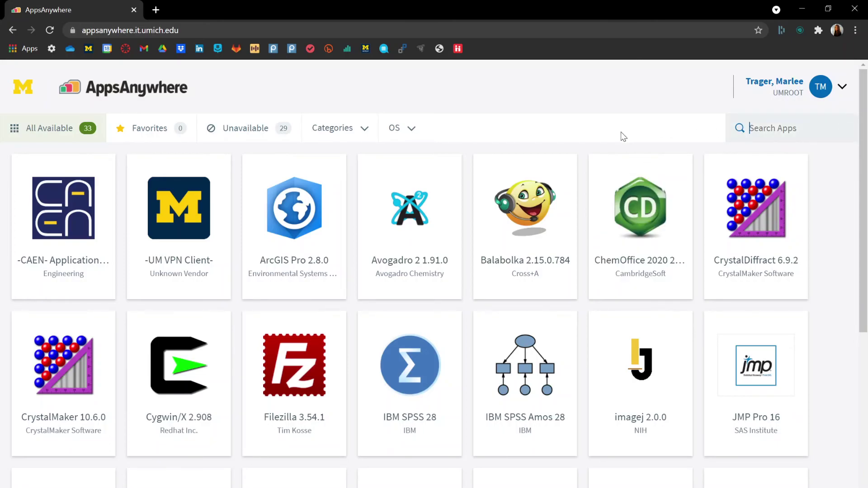
pyautogui.write('Cura')
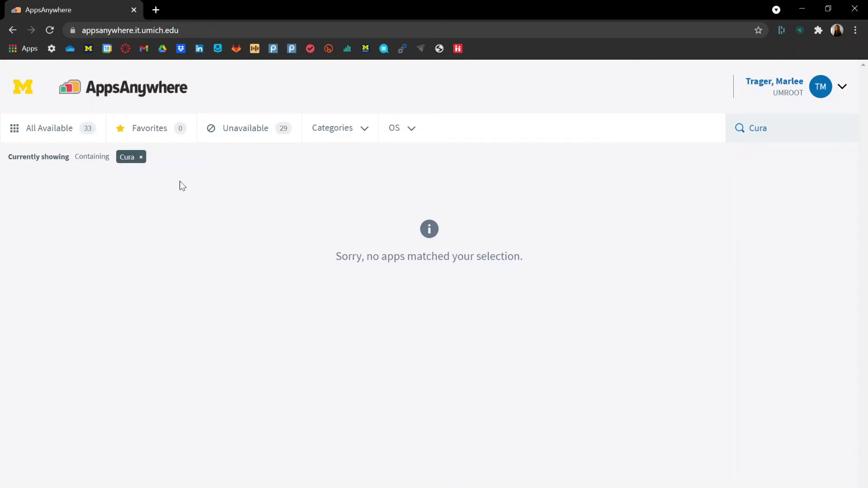
pyautogui.click(142, 157)
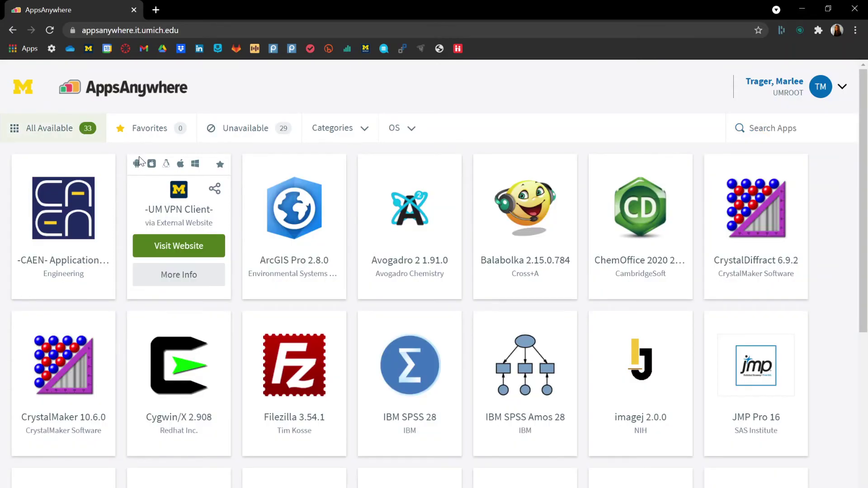
# - Launch Ultimaker Cura from the computer's installed programs
pyautogui.moveTo(413, 278)
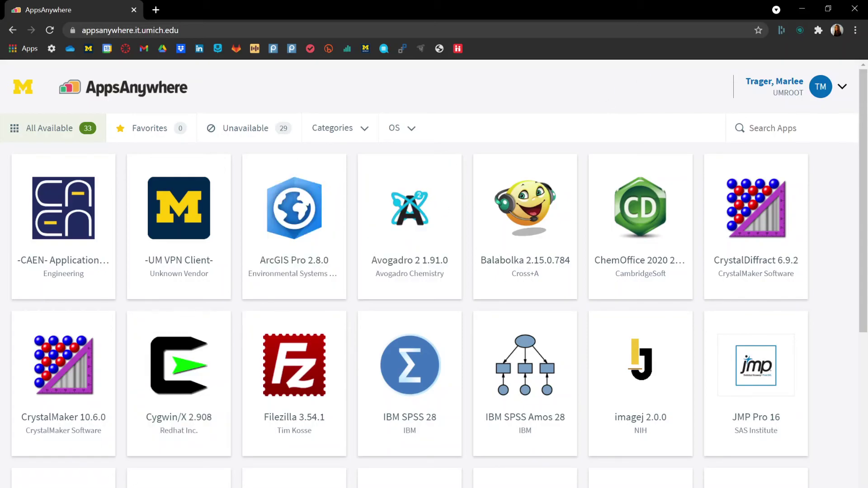
pyautogui.press('super')
pyautogui.click(148, 373)
pyautogui.moveTo(148, 379)
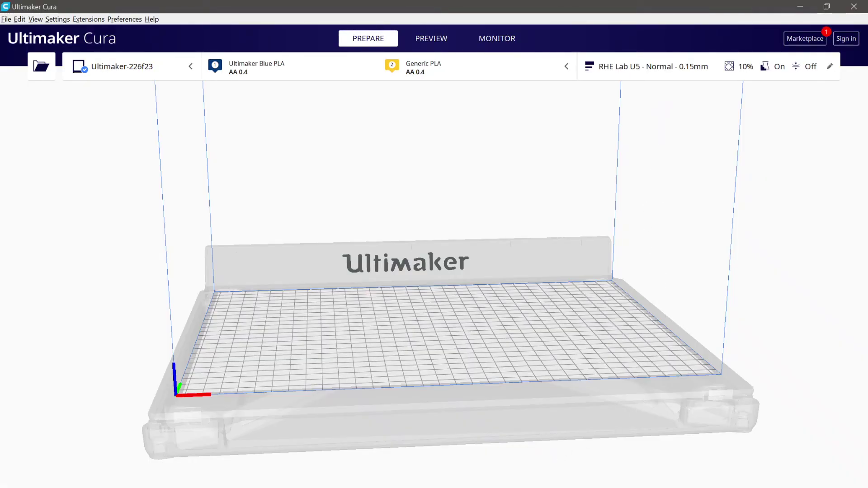
# - Add a non-networked Ultimaker 3 printer under its default name
pyautogui.scroll(1, 500, 169)
pyautogui.scroll(-3, 499, 155)
pyautogui.scroll(3, 459, 116)
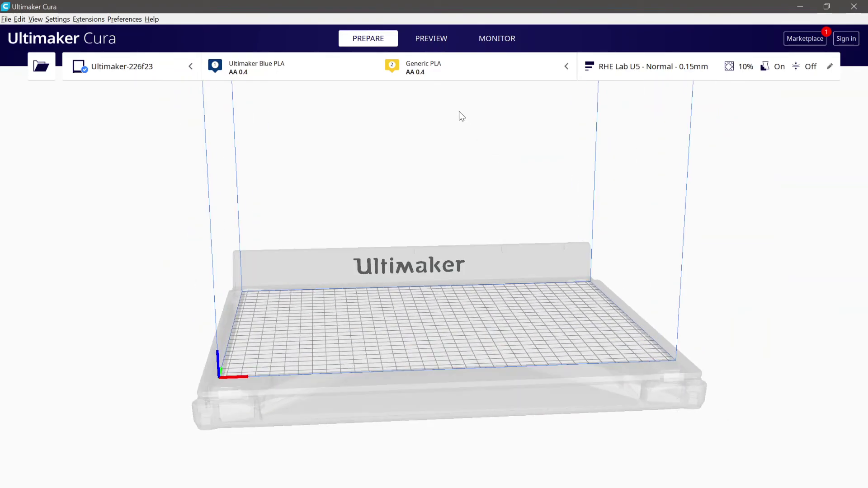
pyautogui.scroll(-1, 458, 139)
pyautogui.moveTo(459, 140); pyautogui.dragTo(380, 159, button='right')
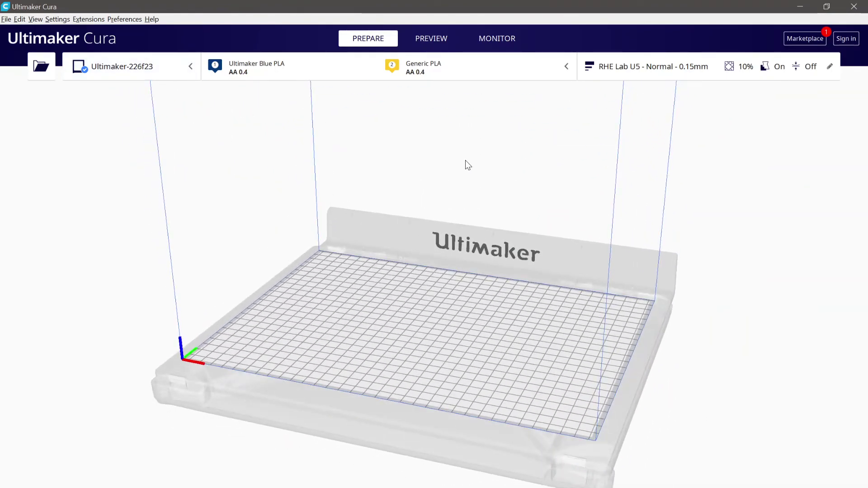
pyautogui.click(144, 71)
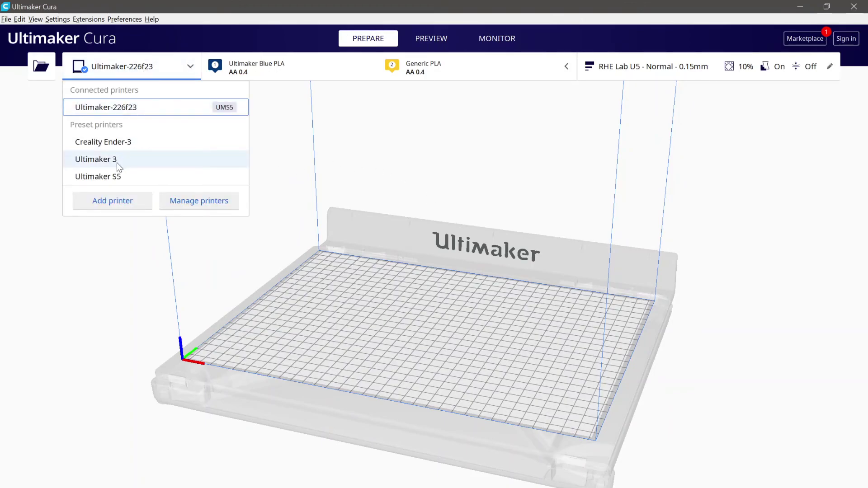
pyautogui.click(113, 202)
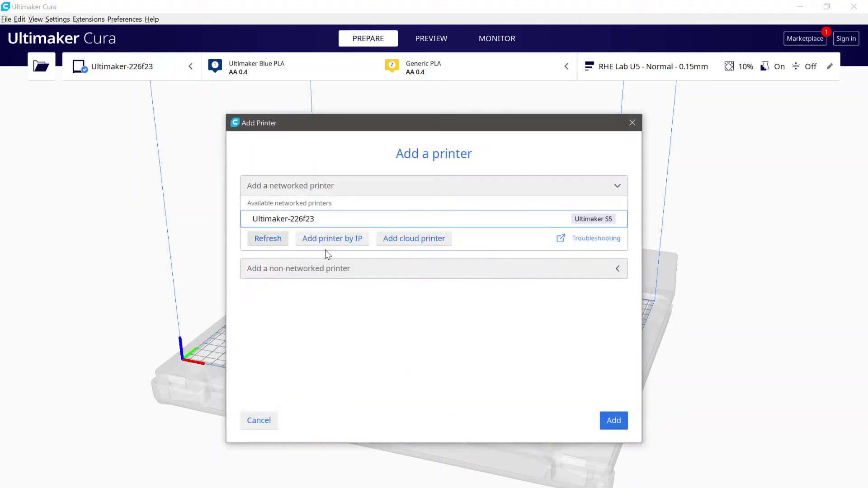
pyautogui.click(299, 270)
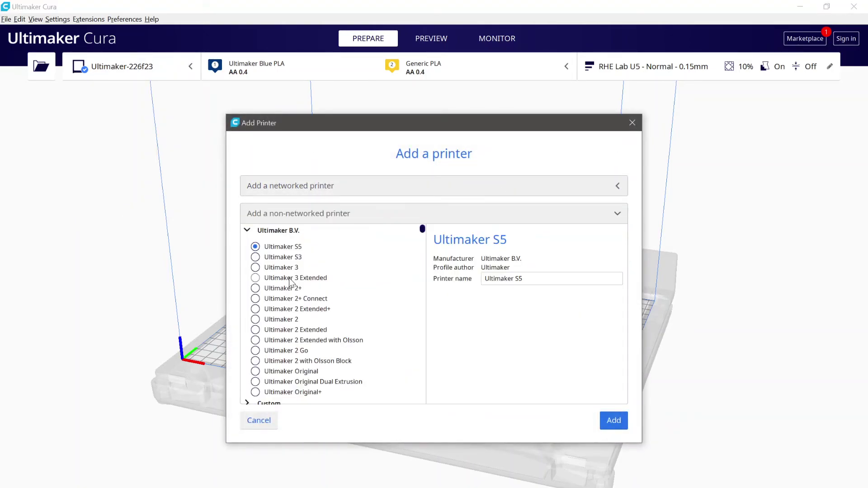
pyautogui.click(256, 269)
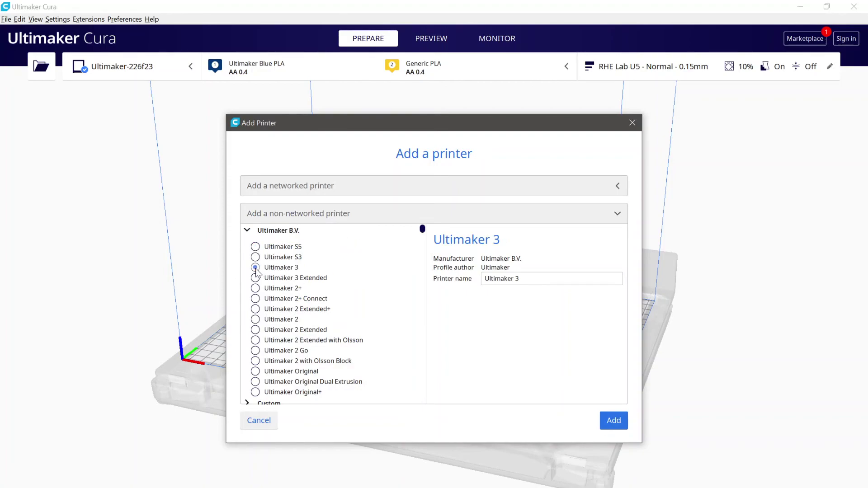
pyautogui.click(611, 421)
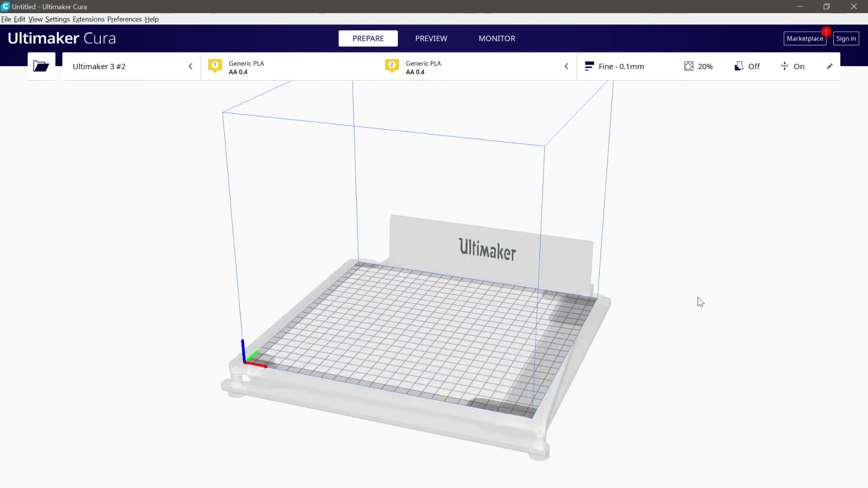
# - Examine the Ultimaker 3 build plate and print volume from different angles and distances
pyautogui.scroll(3, 401, 142)
pyautogui.scroll(-3, 401, 142)
pyautogui.scroll(2, 433, 136)
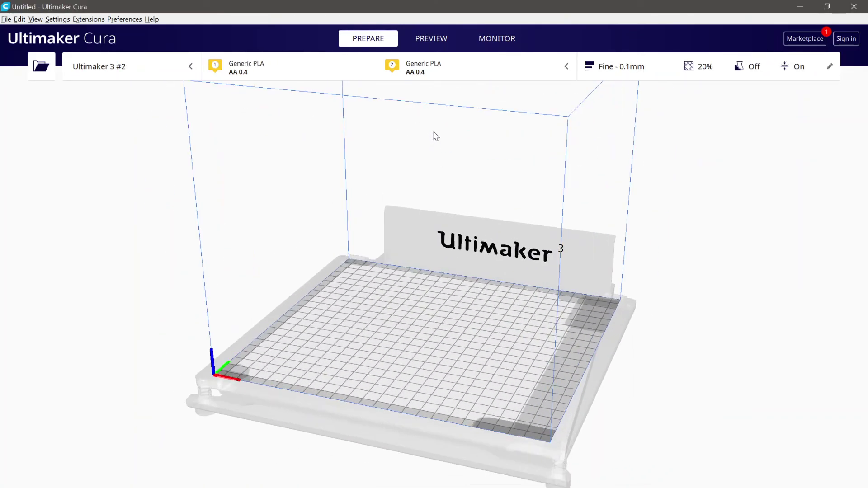
pyautogui.scroll(-2, 427, 139)
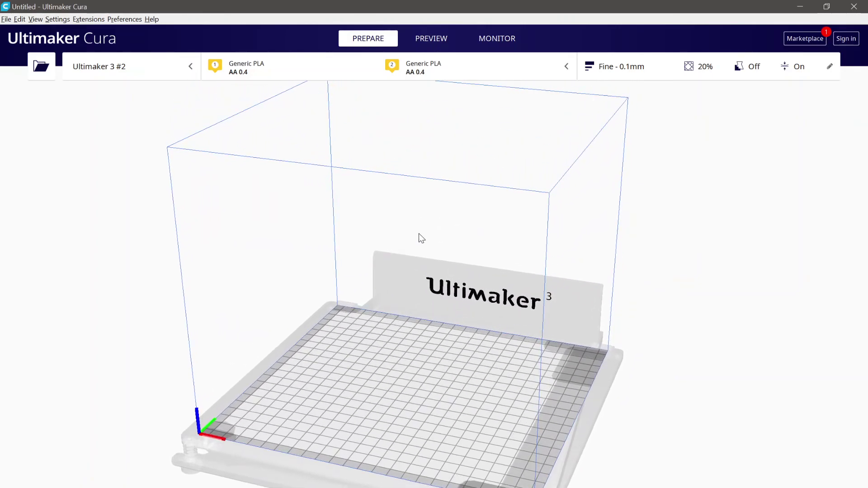
pyautogui.moveTo(421, 238); pyautogui.dragTo(384, 447, button='right')
pyautogui.moveTo(548, 420); pyautogui.dragTo(504, 358, button='right')
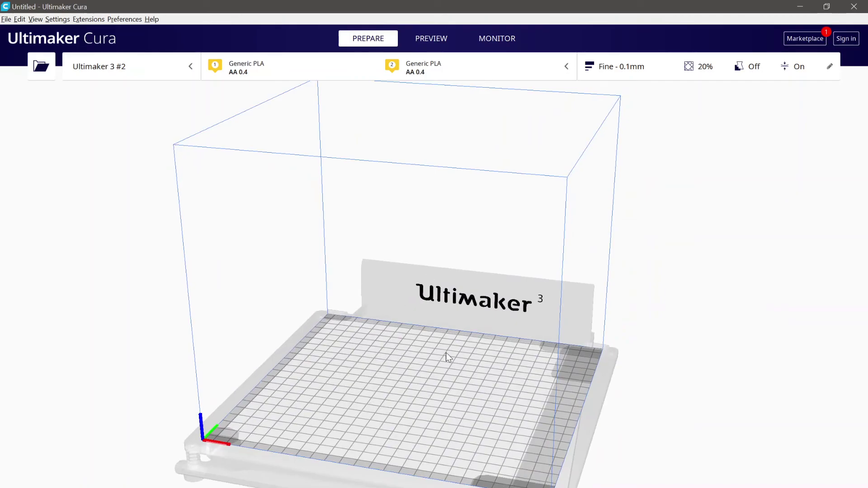
pyautogui.scroll(-2, 446, 352)
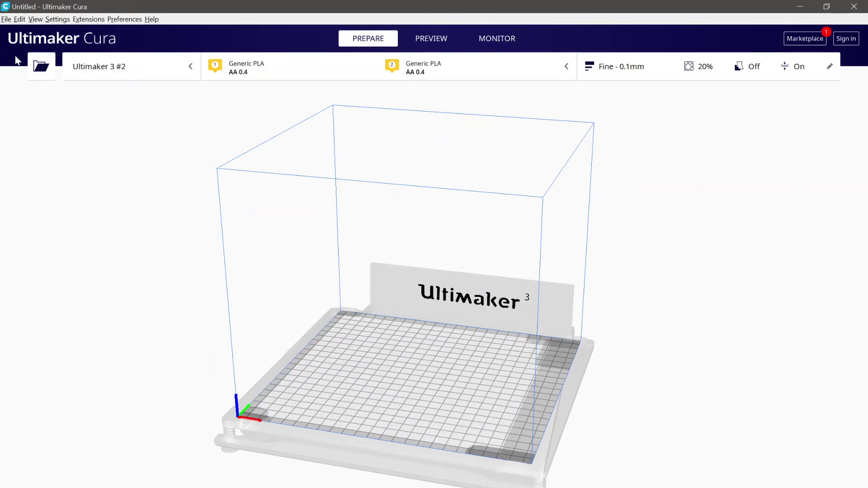
# - Import DIYgmCase.STL from the DIYgmCase09092021MT folder on the USB drive onto the build plate
pyautogui.click(42, 68)
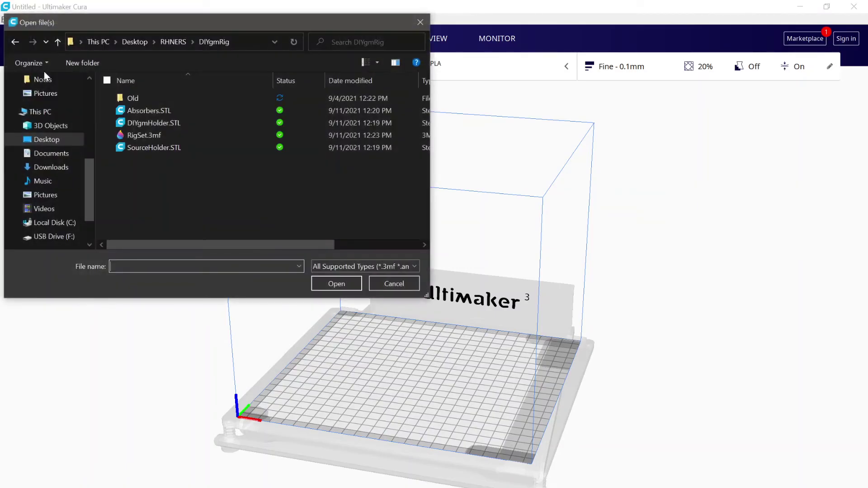
pyautogui.scroll(-2, 37, 181)
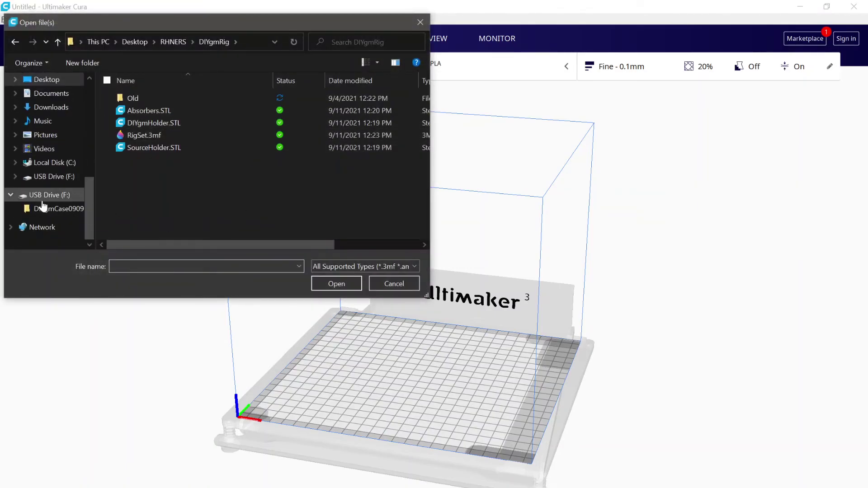
pyautogui.click(48, 178)
pyautogui.doubleClick(170, 98)
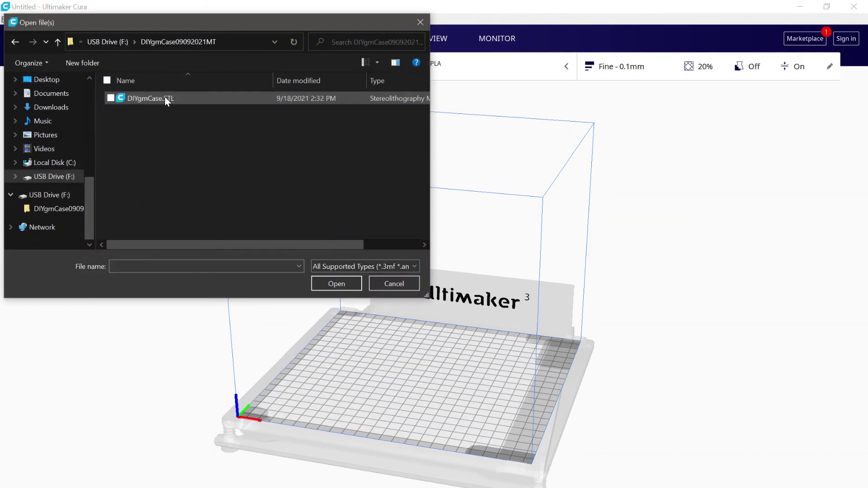
pyautogui.click(164, 98)
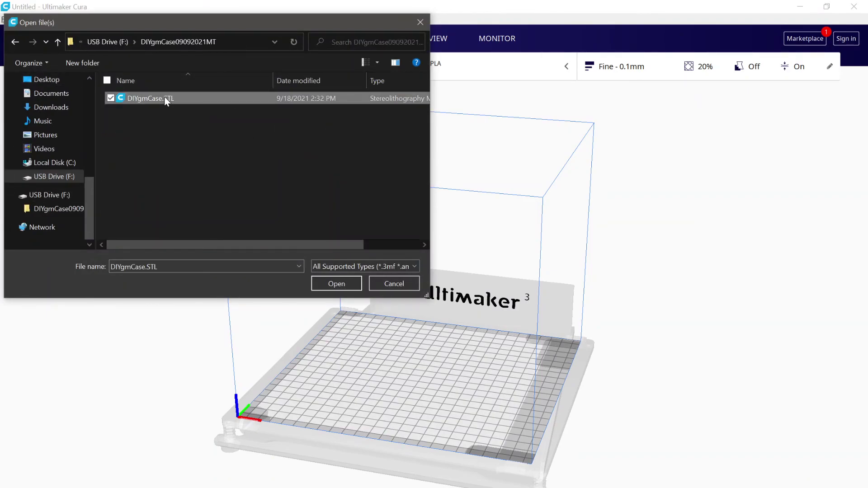
pyautogui.click(326, 281)
pyautogui.click(460, 371)
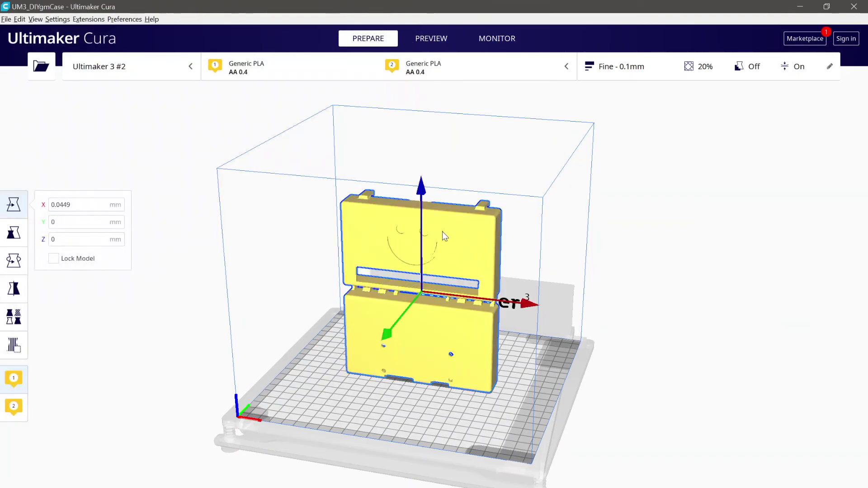
# - Inspect the imported case's orientation on the build plate from several angles and select the model
pyautogui.click(719, 295)
pyautogui.moveTo(513, 259); pyautogui.dragTo(389, 237, button='right')
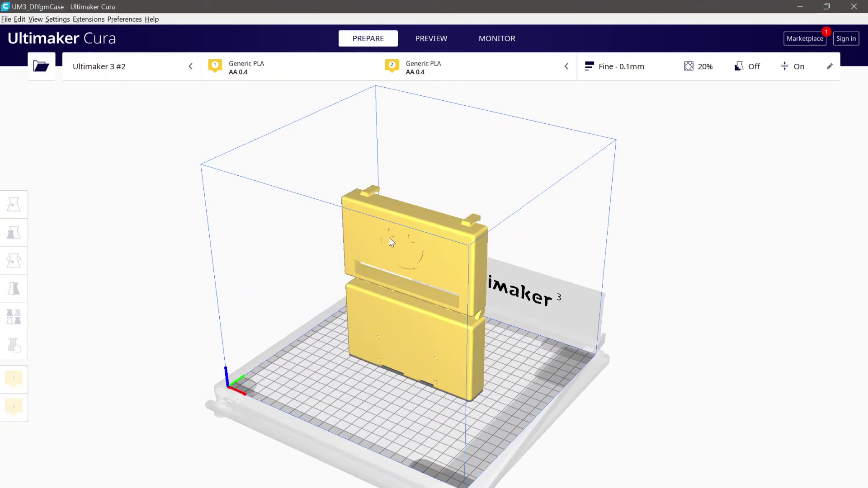
pyautogui.scroll(-1, 371, 252)
pyautogui.scroll(3, 372, 252)
pyautogui.scroll(-2, 394, 278)
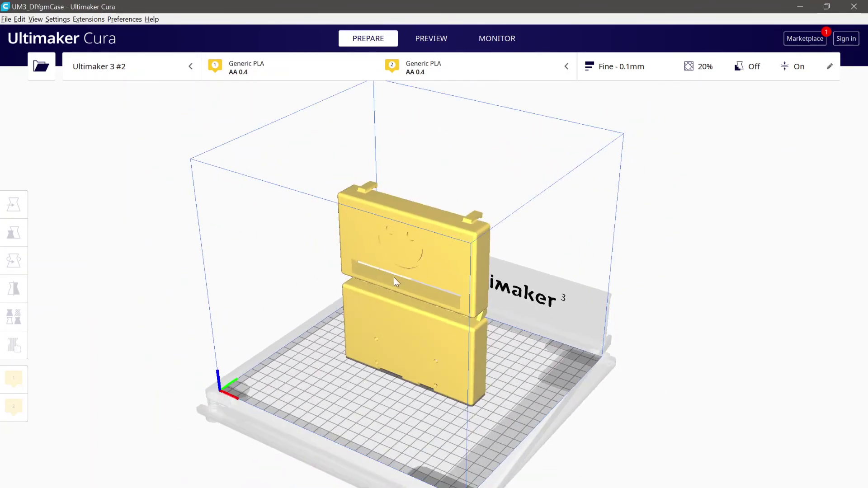
pyautogui.moveTo(400, 223)
pyautogui.mouseDown(button='right')
pyautogui.moveTo(345, 177)
pyautogui.moveTo(457, 191)
pyautogui.moveTo(356, 230)
pyautogui.moveTo(395, 213)
pyautogui.mouseUp(button='right')
pyautogui.click(409, 229)
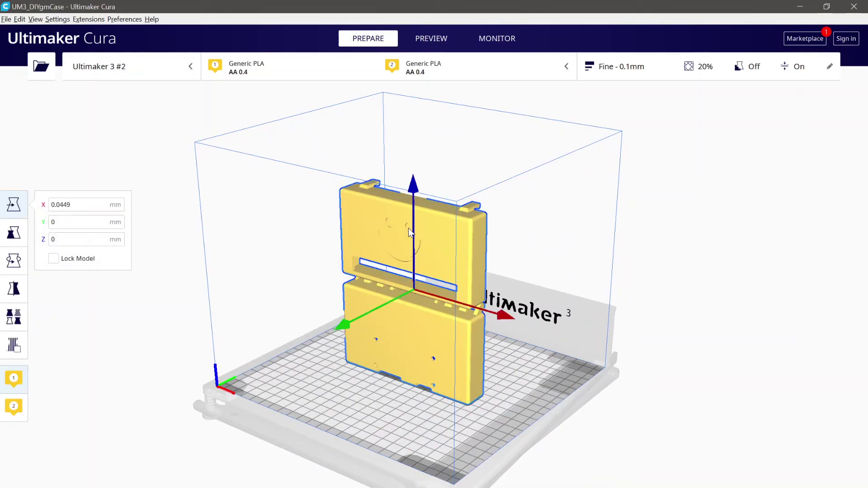
# - Inspect the upright case on the build plate from the front, back and sides to judge its print orientation
pyautogui.click(669, 334)
pyautogui.moveTo(667, 333); pyautogui.dragTo(428, 329, button='right')
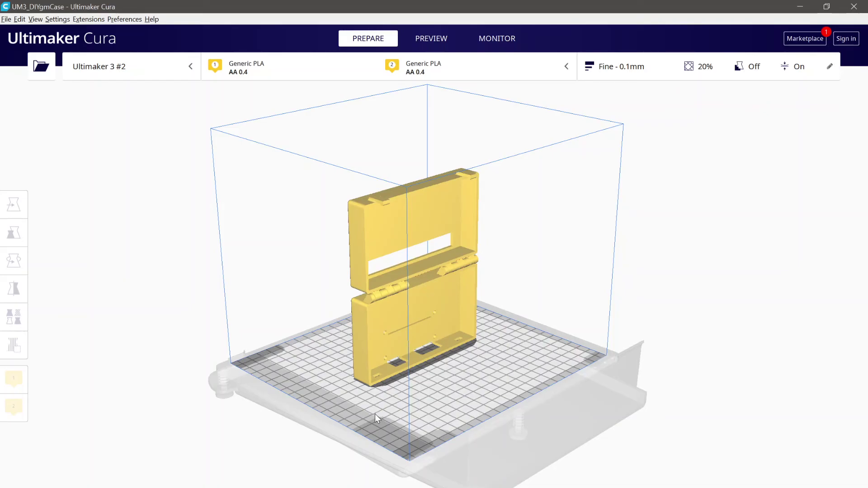
pyautogui.press('Down')
pyautogui.press('Down')
pyautogui.press('Down')
pyautogui.press('Down')
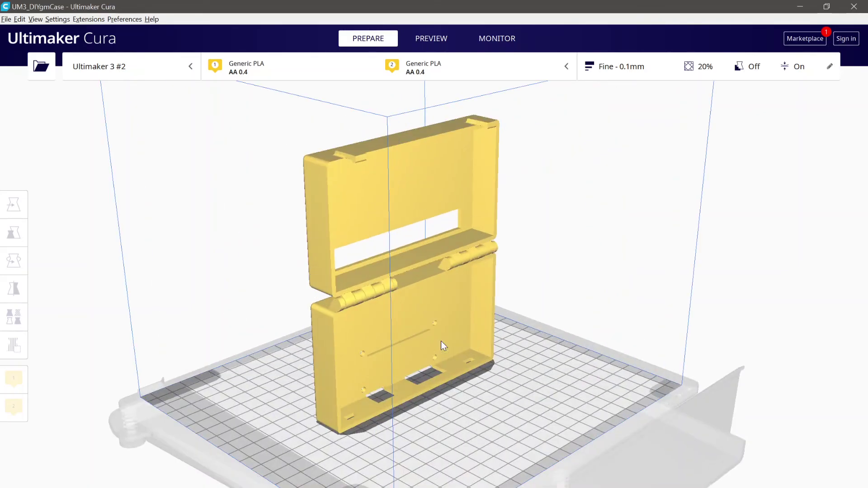
pyautogui.scroll(3, 389, 312)
pyautogui.moveTo(367, 300); pyautogui.dragTo(623, 335, button='right')
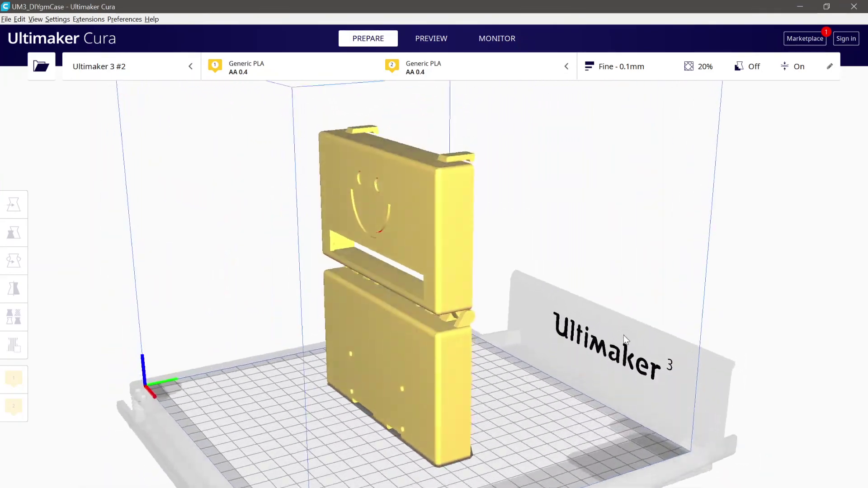
pyautogui.click(411, 205)
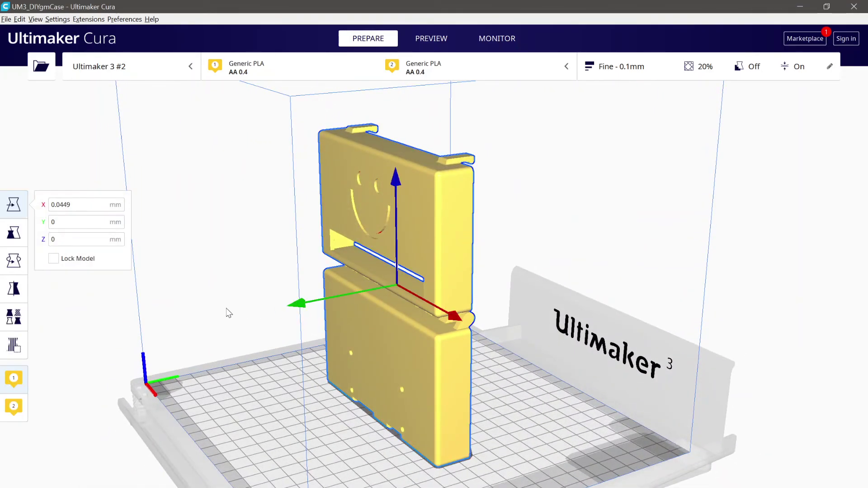
pyautogui.scroll(2, 511, 380)
pyautogui.scroll(-5, 489, 370)
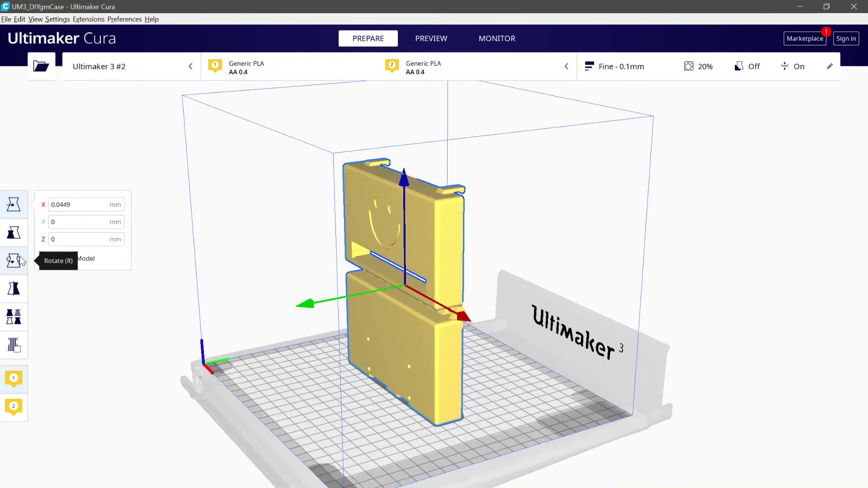
pyautogui.click(532, 250)
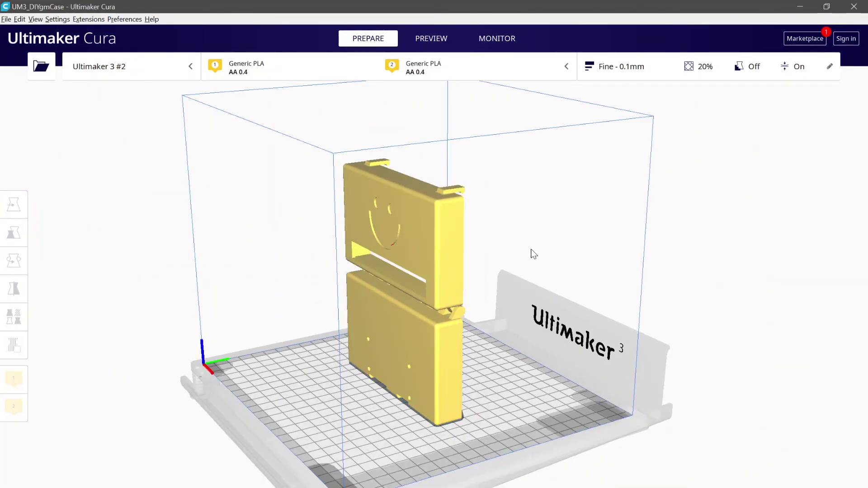
pyautogui.moveTo(532, 249); pyautogui.dragTo(120, 274, button='right')
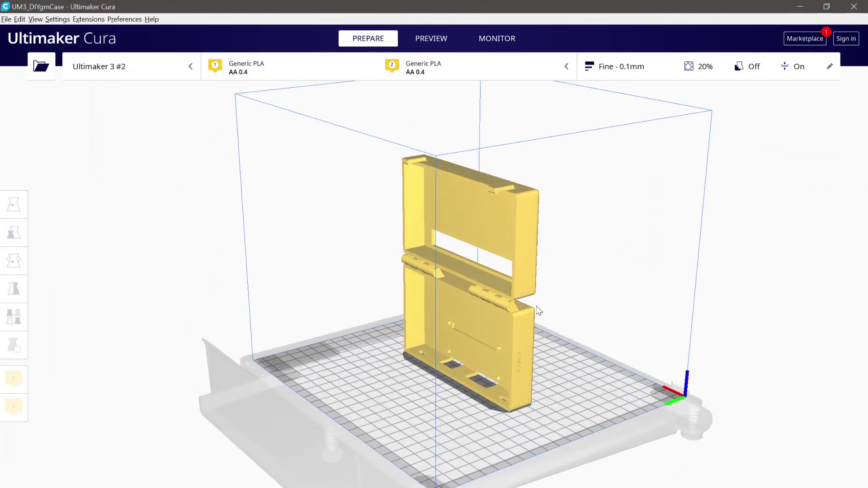
pyautogui.moveTo(539, 310); pyautogui.dragTo(110, 303, button='right')
pyautogui.moveTo(603, 285); pyautogui.dragTo(628, 287, button='right')
# - Rotate the case so its outer face with the smiley lies flat on the build plate
pyautogui.click(452, 241)
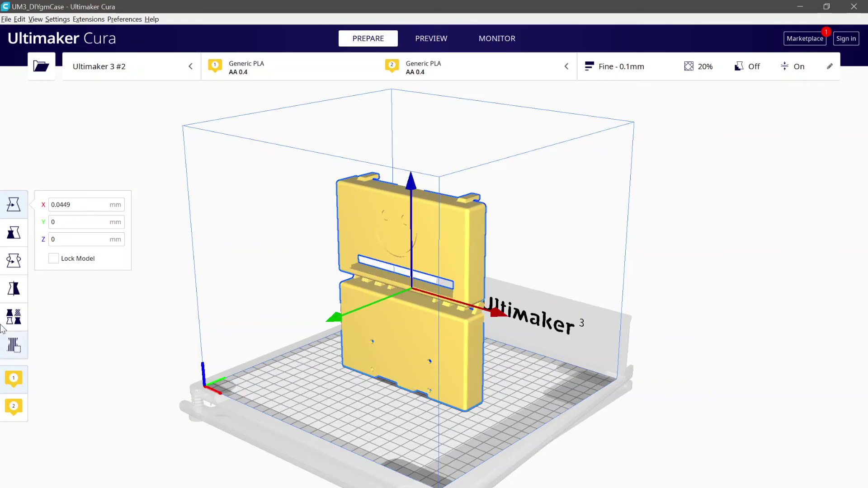
pyautogui.click(14, 261)
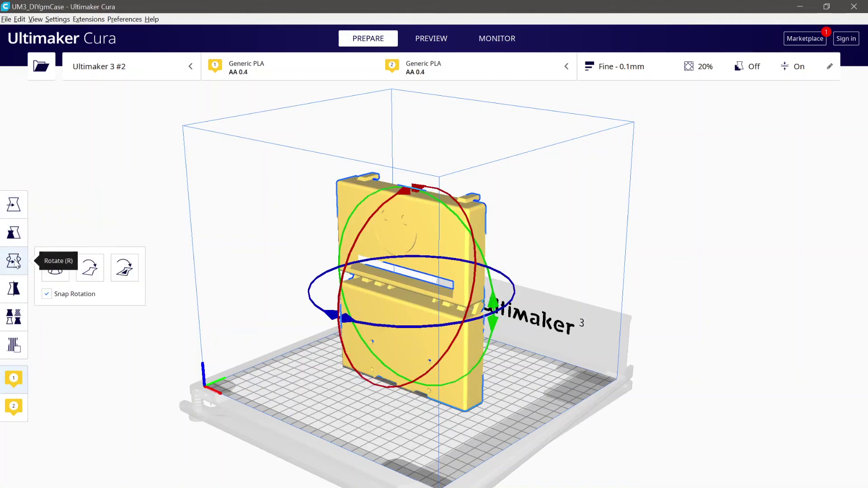
pyautogui.click(120, 276)
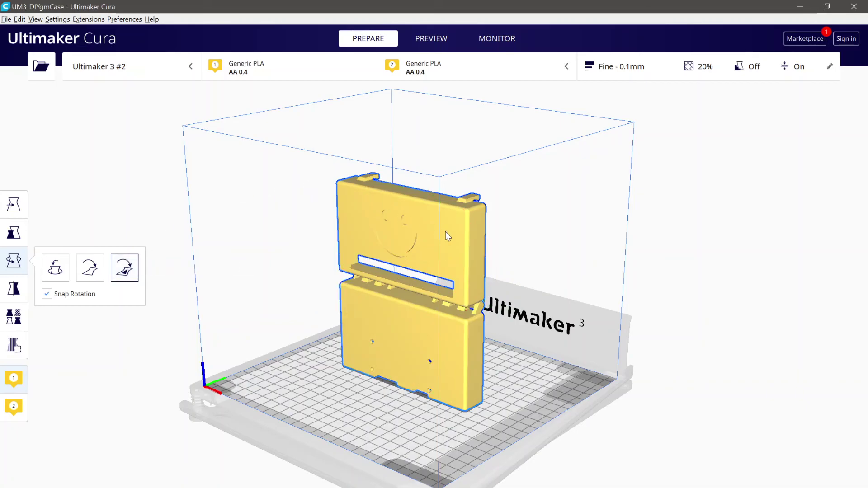
pyautogui.click(398, 244)
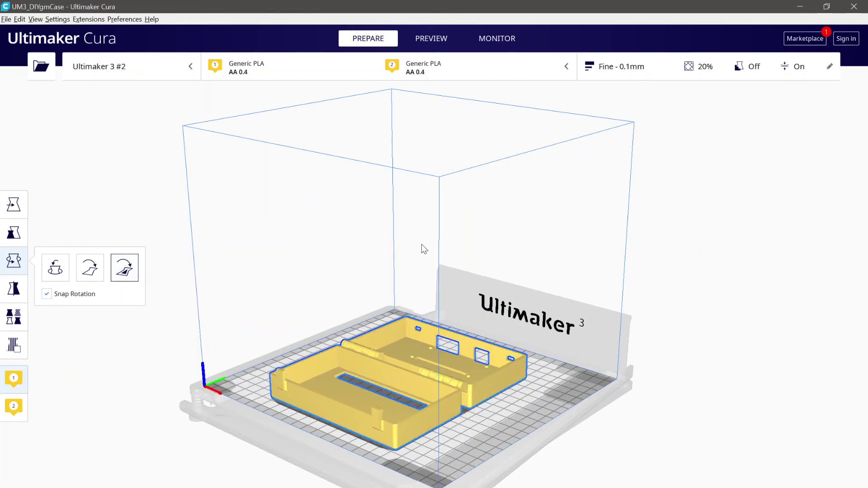
pyautogui.moveTo(422, 248); pyautogui.dragTo(490, 315, button='right')
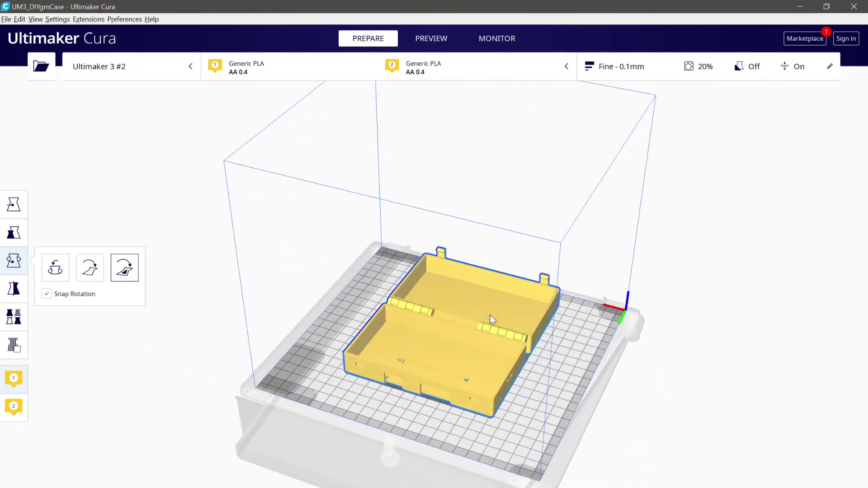
# - Centre the case on the build plate by setting its X and Y positions to 0 mm
pyautogui.click(15, 205)
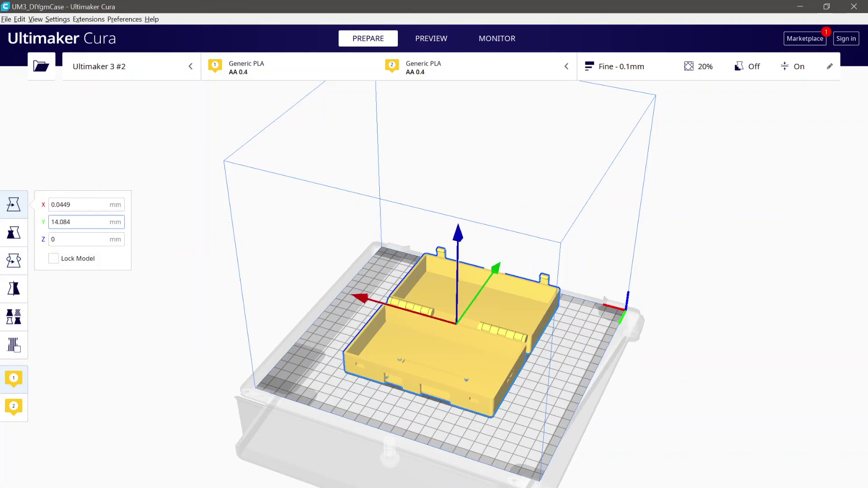
pyautogui.click(107, 222)
pyautogui.write('0')
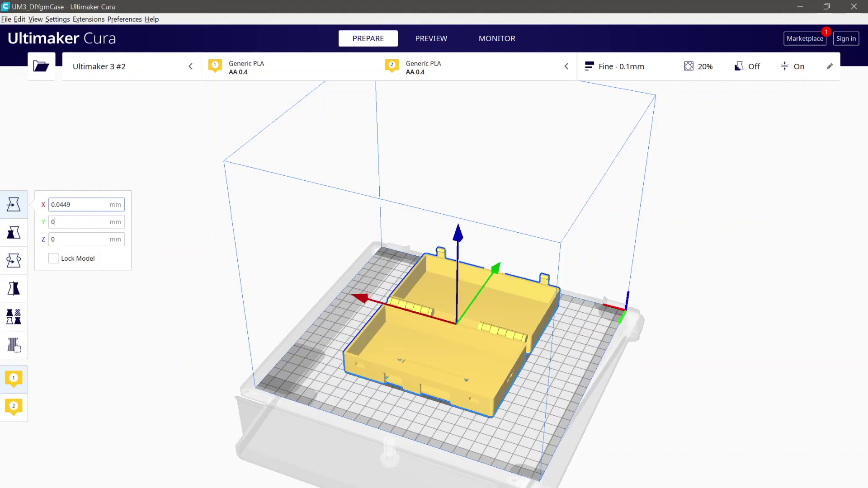
pyautogui.click(81, 203)
pyautogui.write('0')
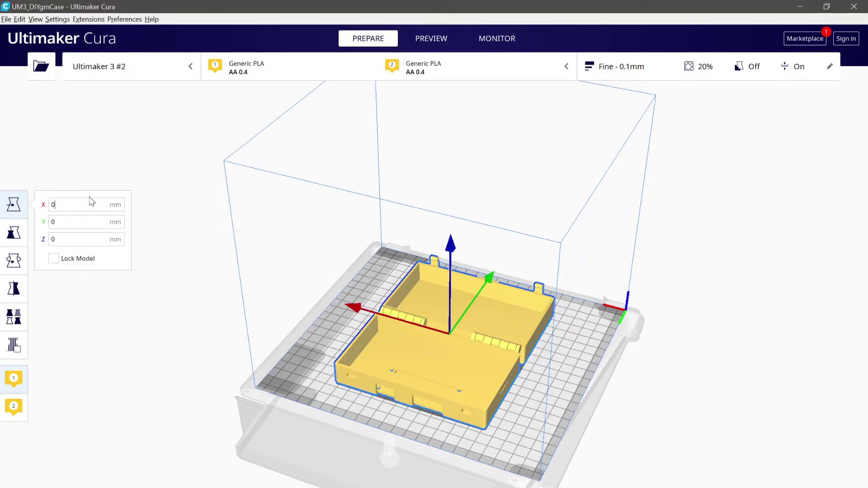
pyautogui.click(145, 184)
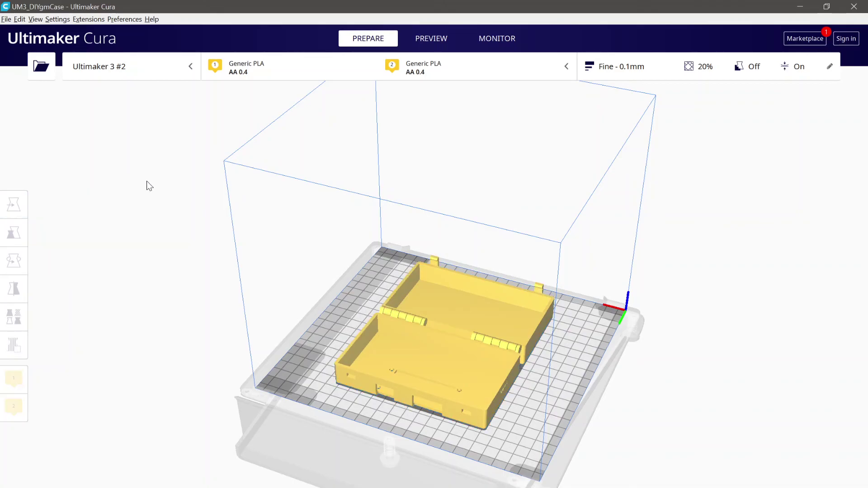
pyautogui.moveTo(146, 184); pyautogui.dragTo(281, 406, button='right')
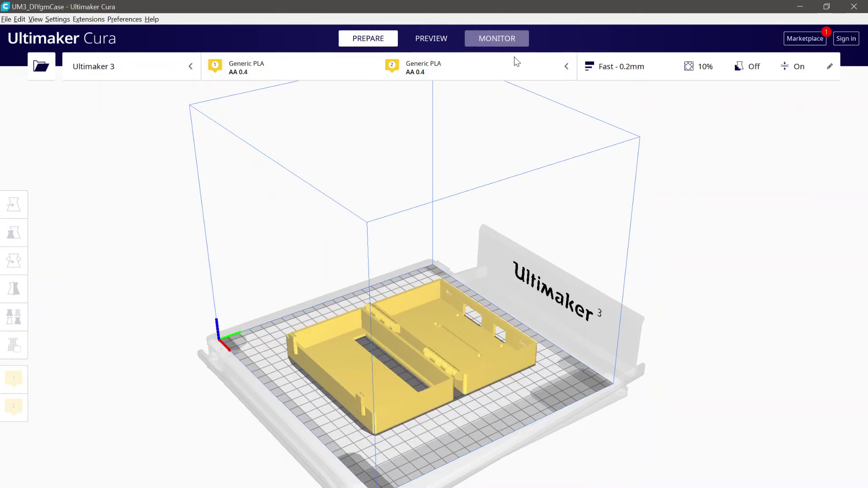
# - Choose the Fast - 0.2 mm print profile and set the wall line count to 2
pyautogui.click(676, 73)
pyautogui.click(686, 117)
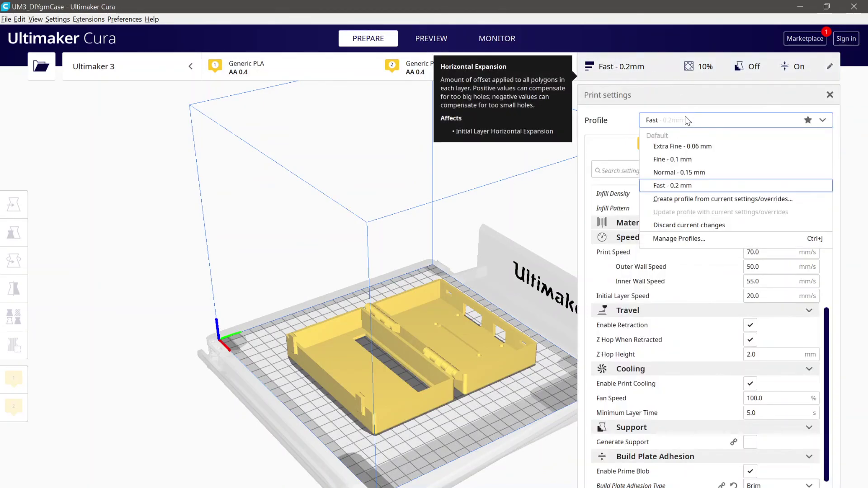
pyautogui.click(661, 184)
pyautogui.scroll(5, 663, 201)
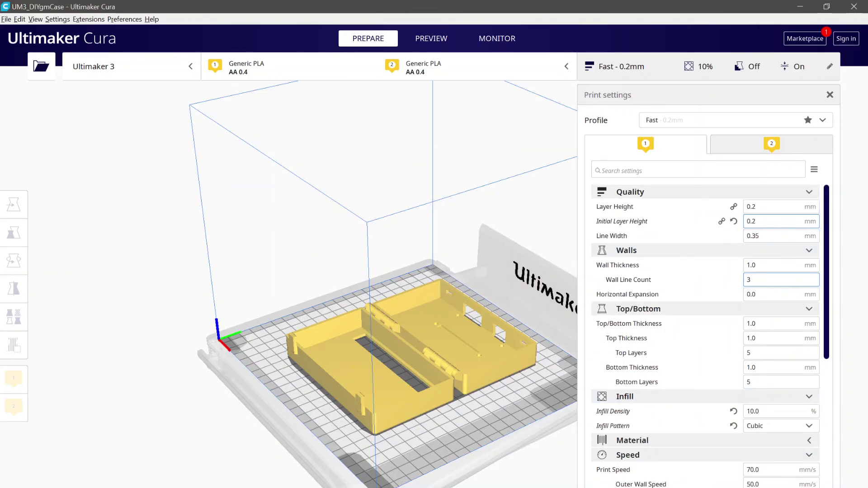
pyautogui.click(749, 280)
pyautogui.write('2')
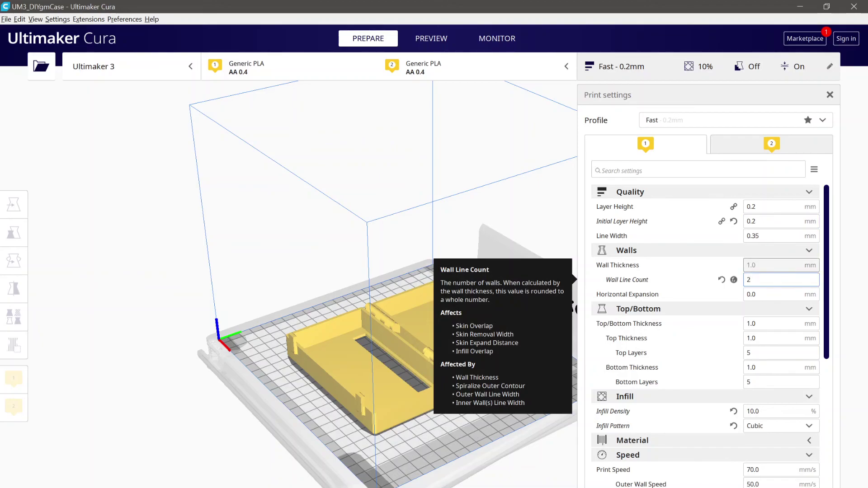
# - Keep the infill density at 10% and select the Cubic infill pattern
pyautogui.scroll(-1, 749, 280)
pyautogui.scroll(-1, 774, 286)
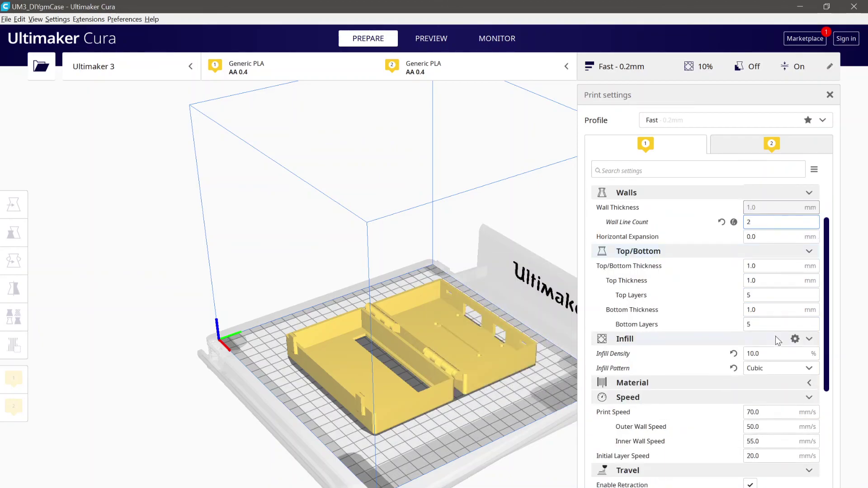
pyautogui.click(744, 356)
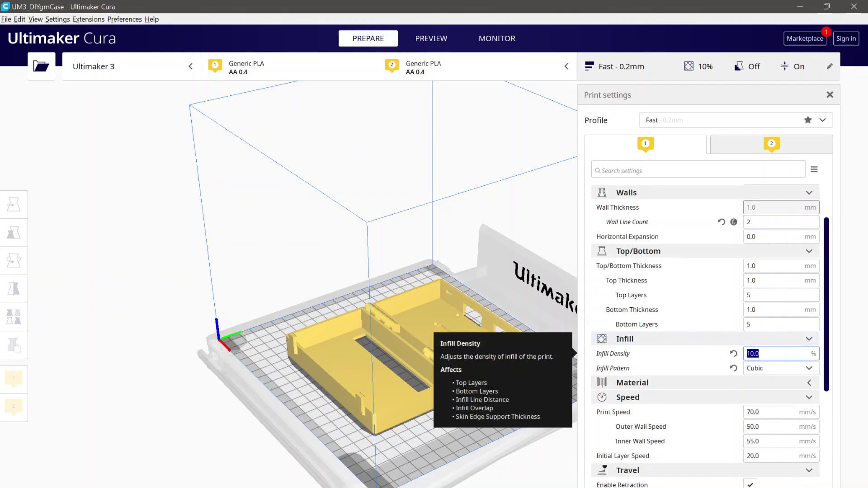
pyautogui.press('End')
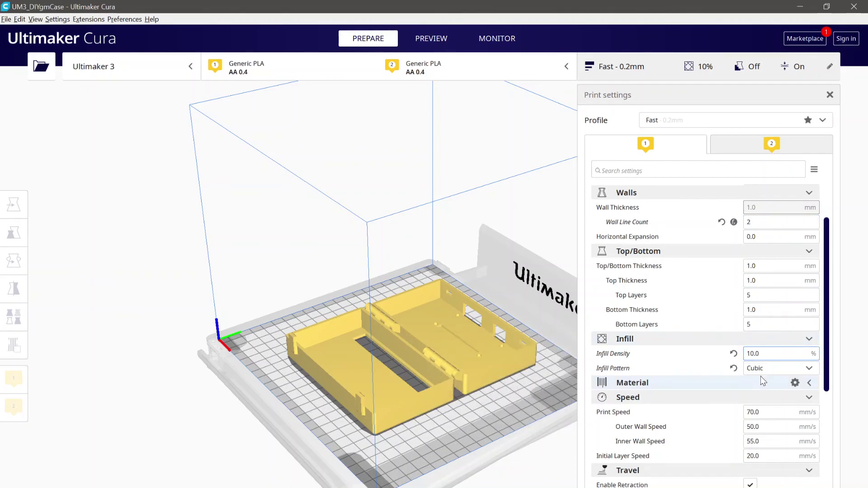
pyautogui.click(775, 369)
pyautogui.click(769, 249)
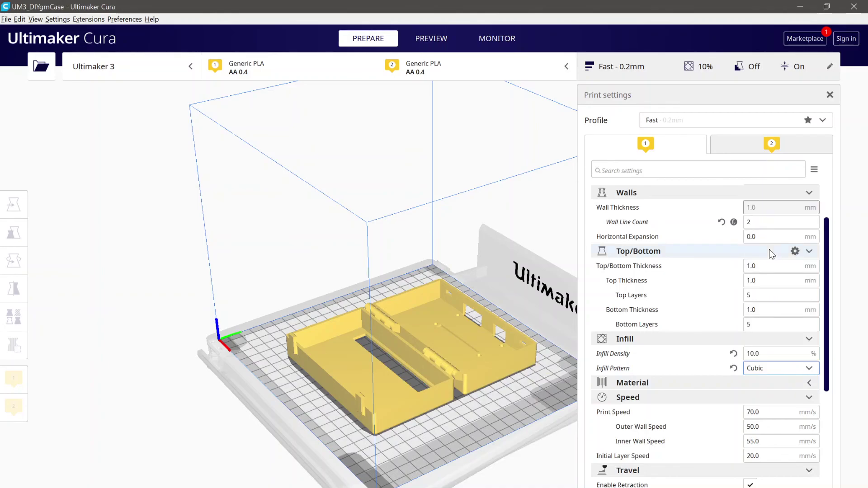
# - Set the print speed to 85 mm/s and the initial layer speed to 25 mm/s
pyautogui.scroll(-3, 771, 366)
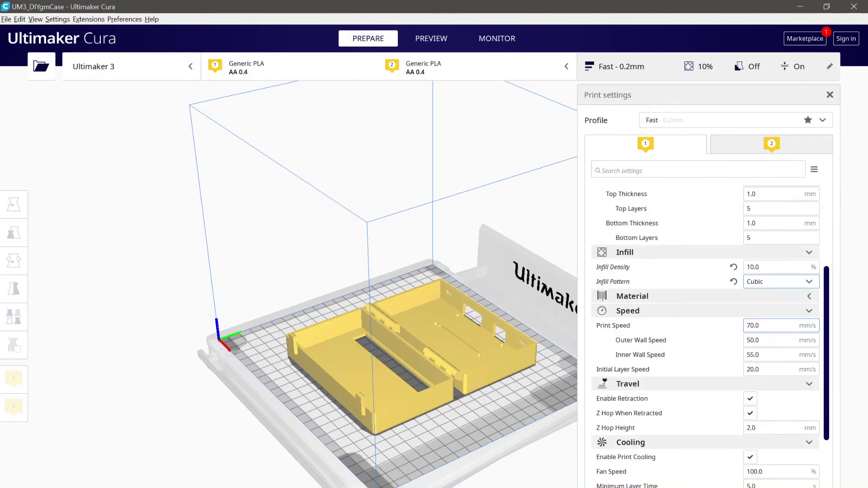
pyautogui.click(770, 326)
pyautogui.write('85')
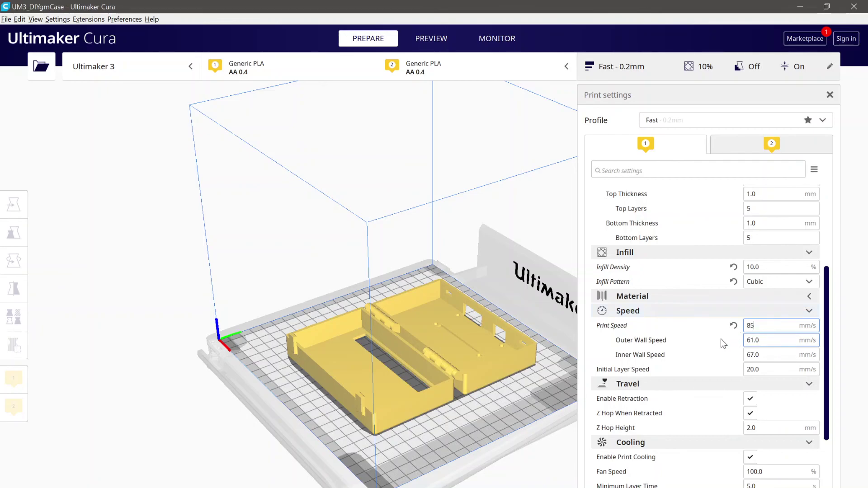
pyautogui.scroll(-1, 790, 366)
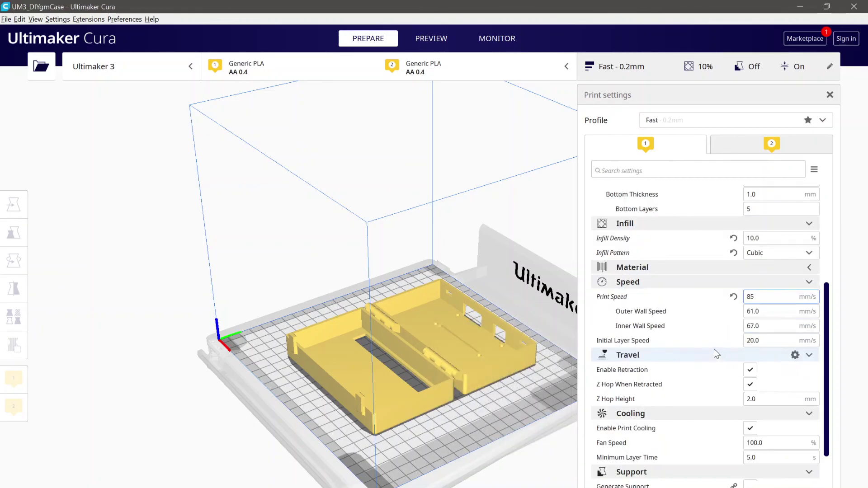
pyautogui.click(759, 341)
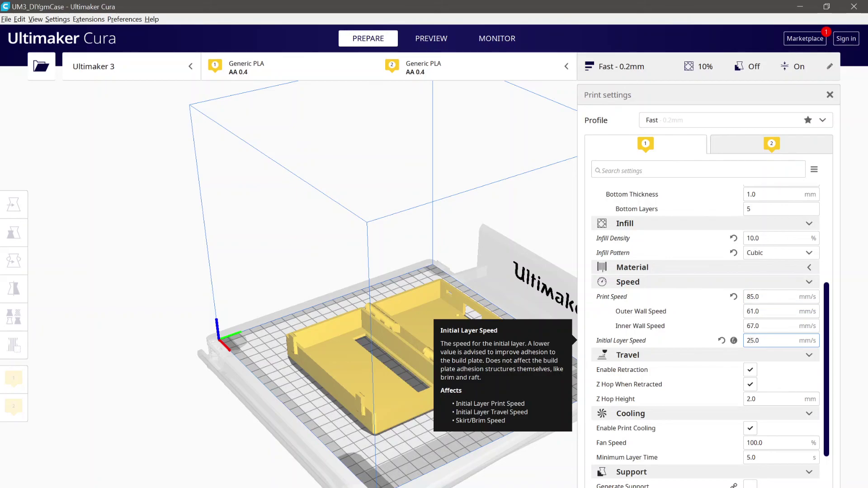
# - Set the build plate adhesion type to Skirt
pyautogui.scroll(-3, 764, 416)
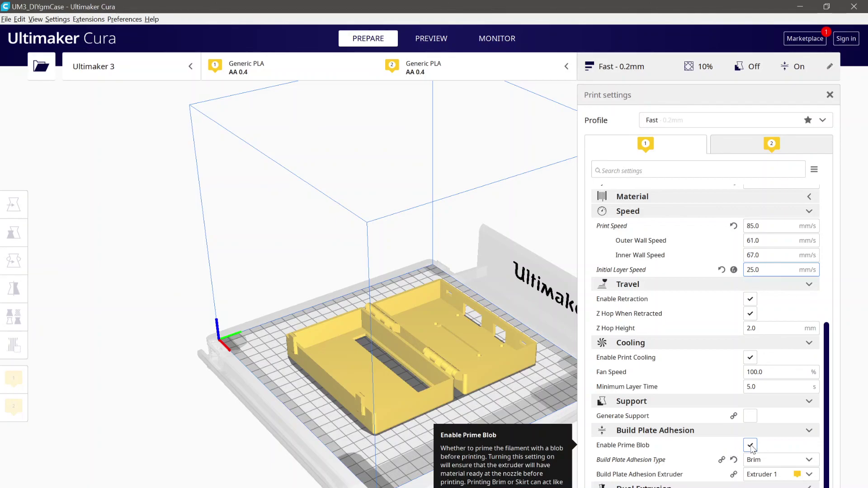
pyautogui.click(766, 466)
pyautogui.click(771, 471)
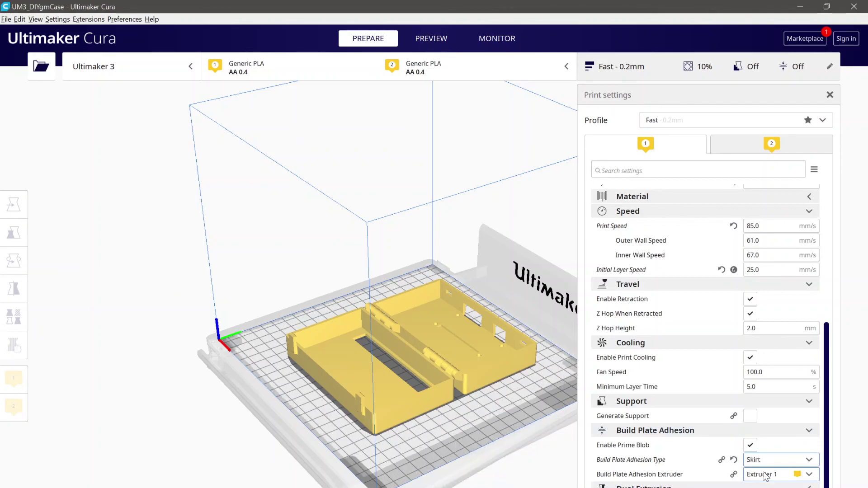
# - Review the list of available print settings in the setting visibility preferences without changing the selection
pyautogui.scroll(5, 774, 466)
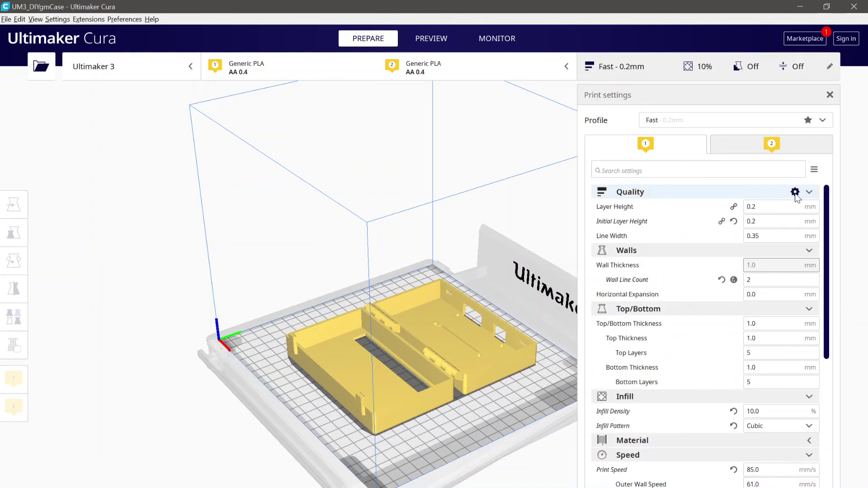
pyautogui.click(796, 195)
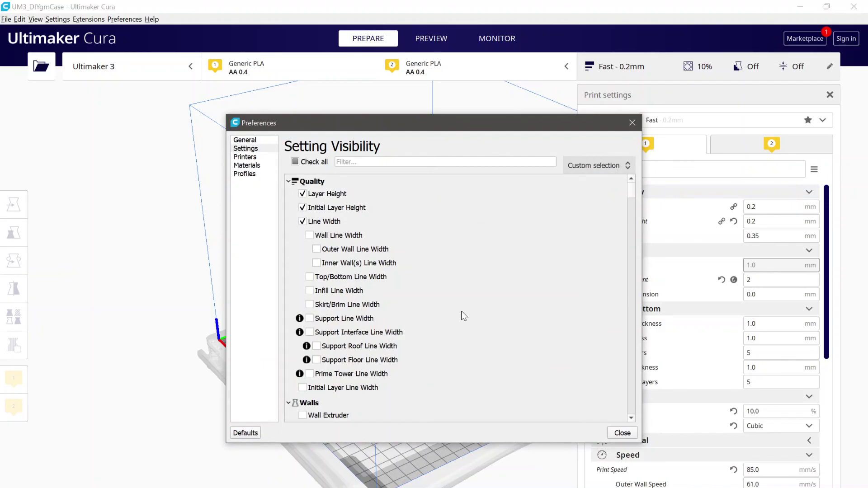
pyautogui.scroll(-15, 462, 314)
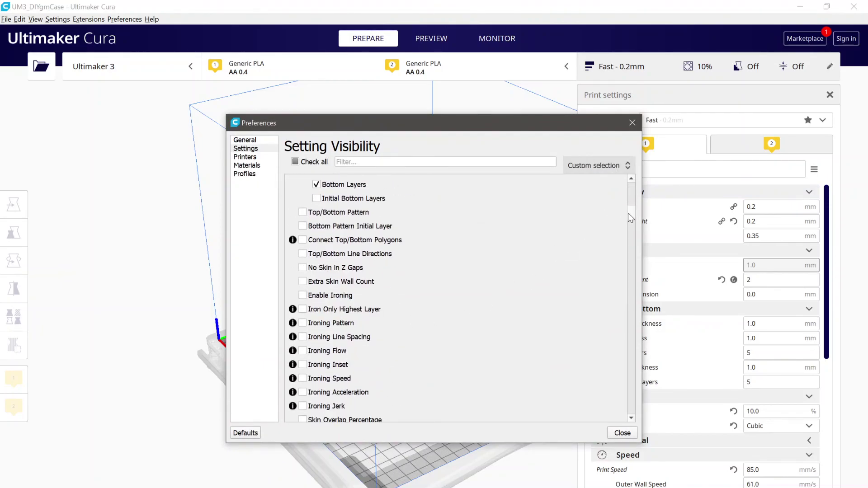
pyautogui.moveTo(628, 214); pyautogui.dragTo(616, 172)
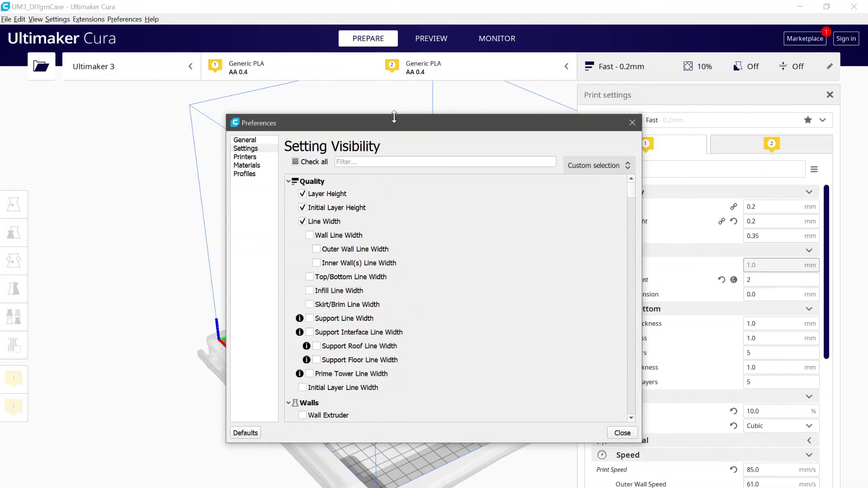
pyautogui.moveTo(378, 124); pyautogui.dragTo(362, 131)
pyautogui.scroll(-10, 614, 208)
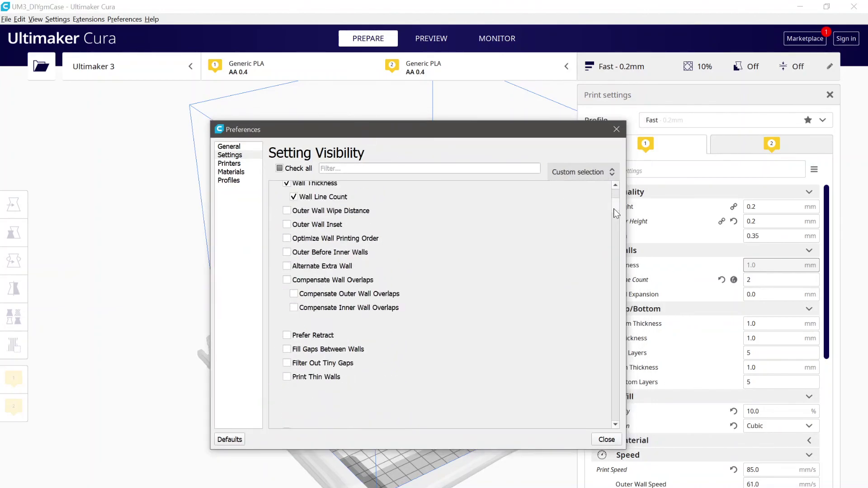
pyautogui.moveTo(614, 210); pyautogui.dragTo(616, 175)
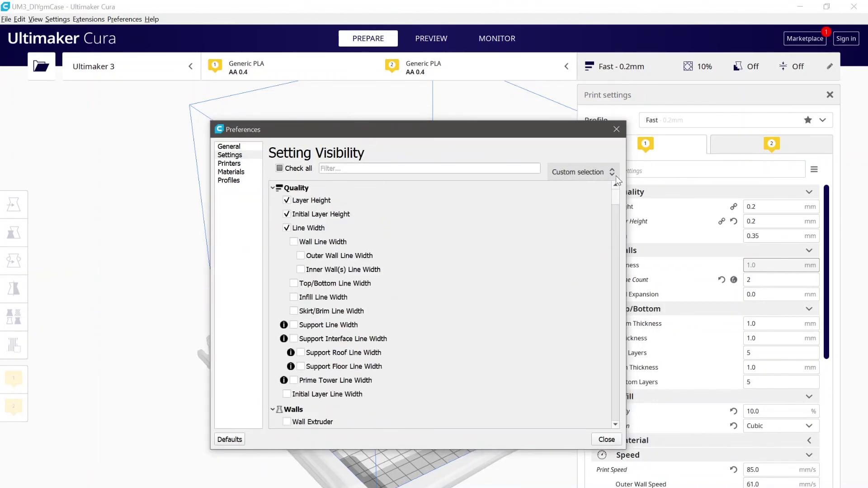
pyautogui.click(615, 441)
# - Close the print settings and view the flat-lying case on the build plate from another angle
pyautogui.click(665, 69)
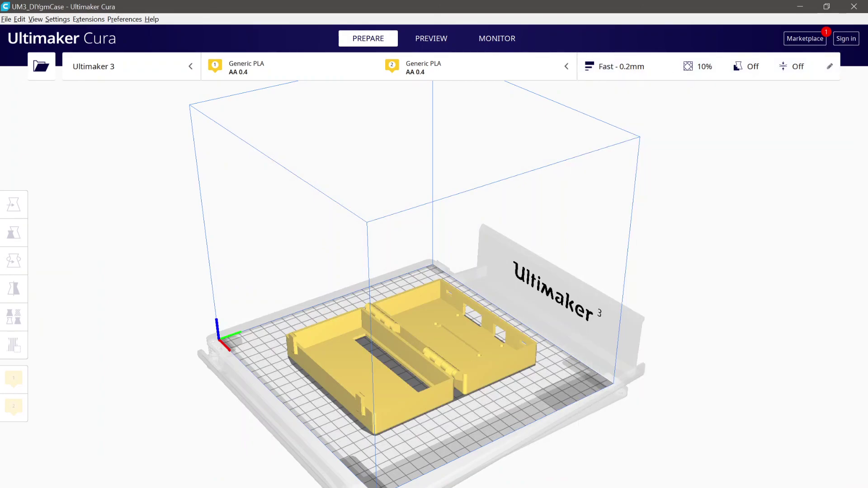
pyautogui.moveTo(665, 68); pyautogui.dragTo(595, 156, button='right')
pyautogui.moveTo(439, 374); pyautogui.dragTo(270, 355, button='right')
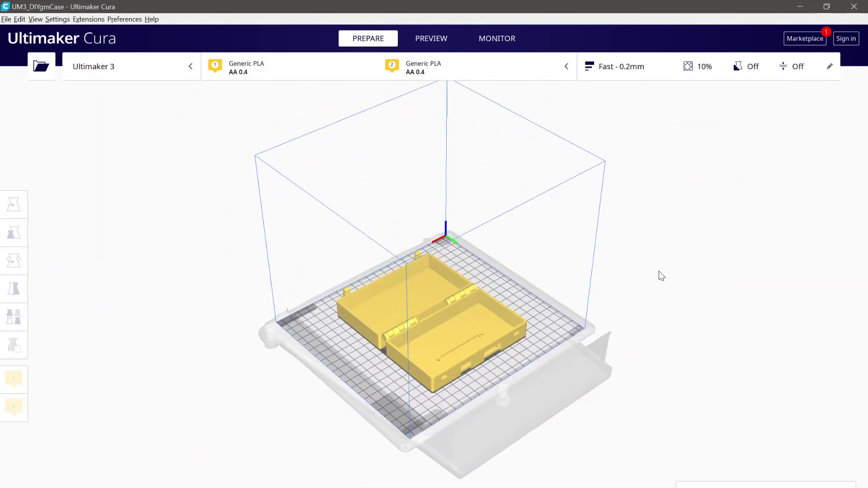